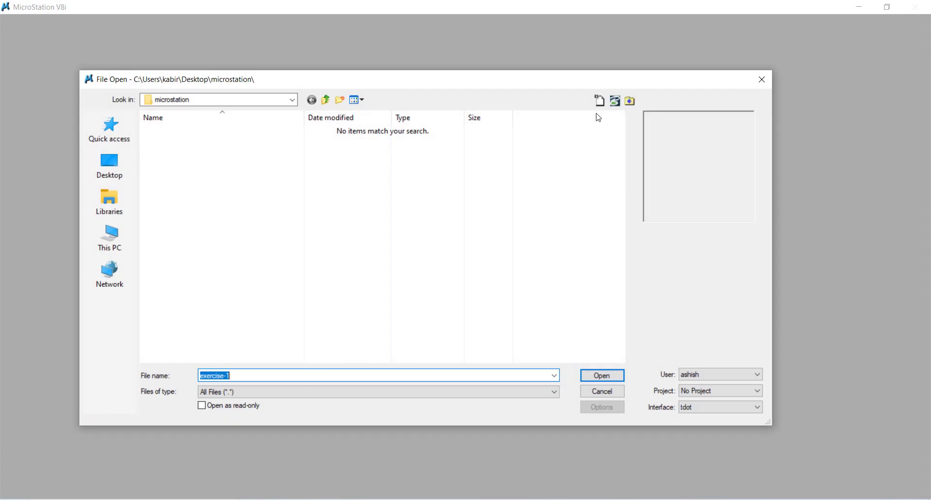
Create a new 2D design file named Exercise-1 in the microstation folder and open it
click(599, 102)
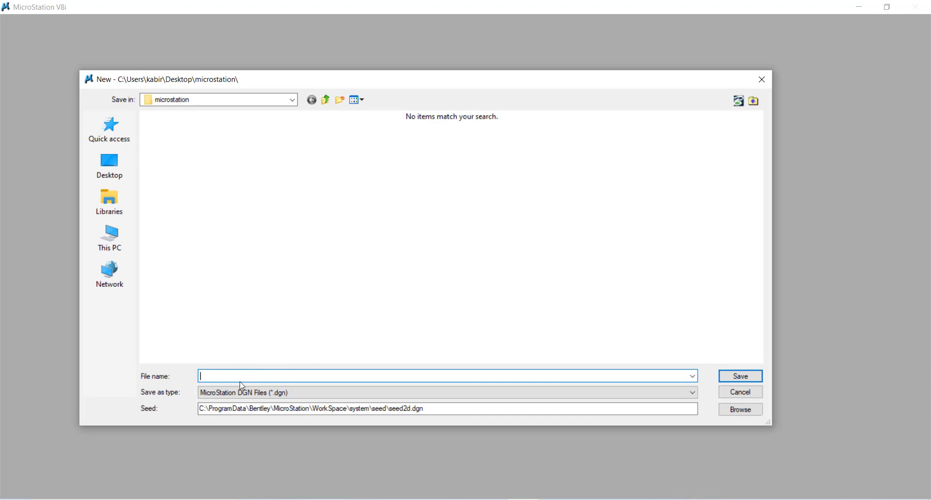
text(Exercise-1)
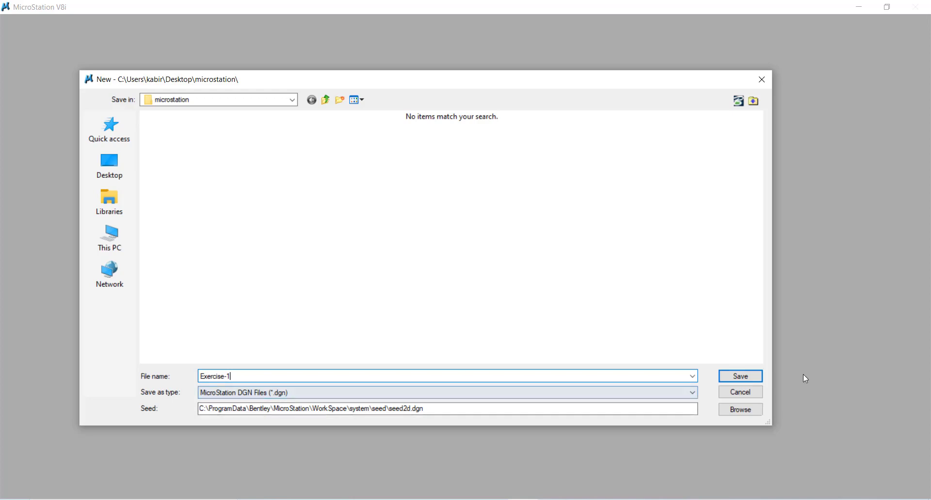
click(739, 377)
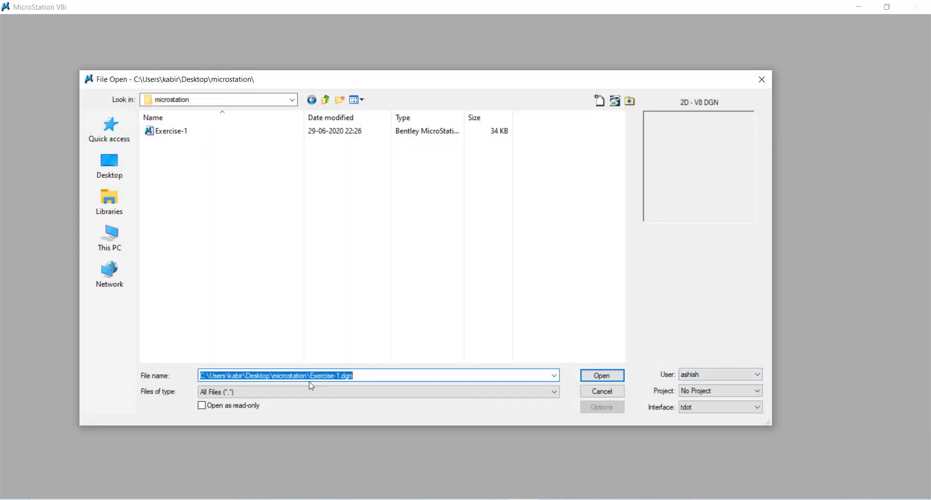
click(173, 135)
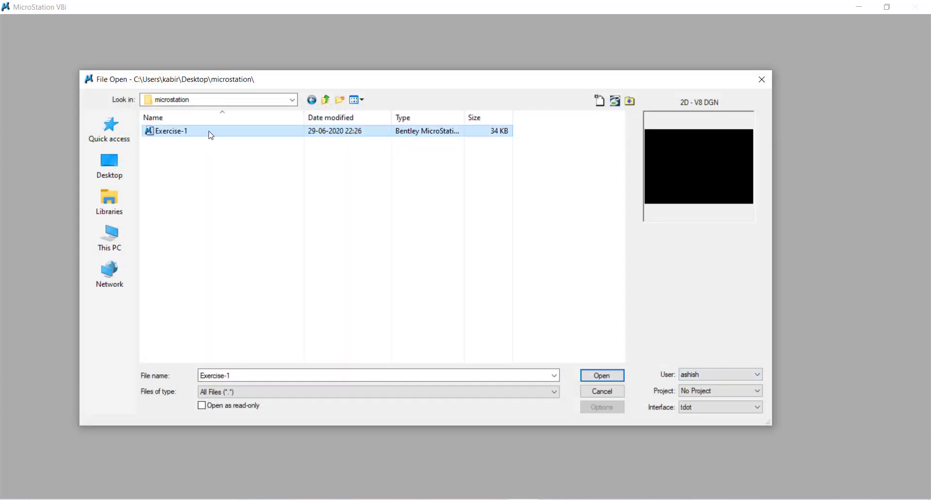
click(610, 380)
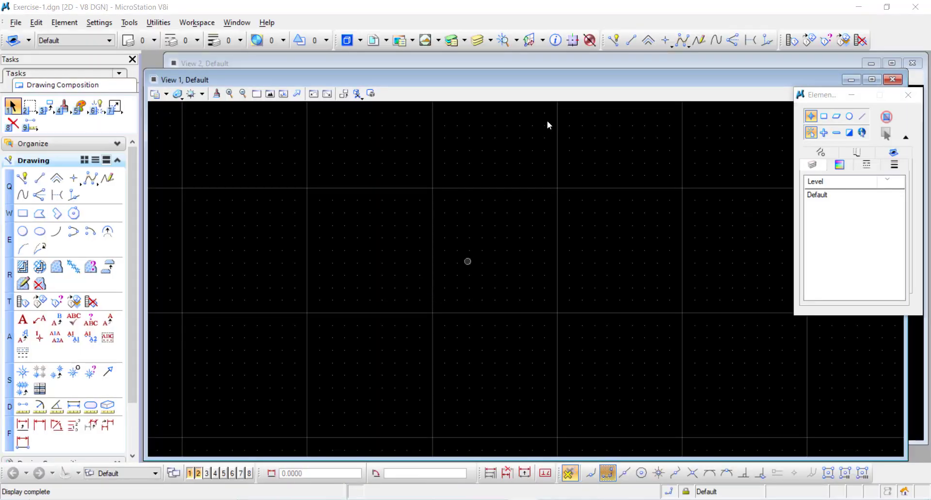
Maximize View 1 and turn off its grid display
double_click(600, 78)
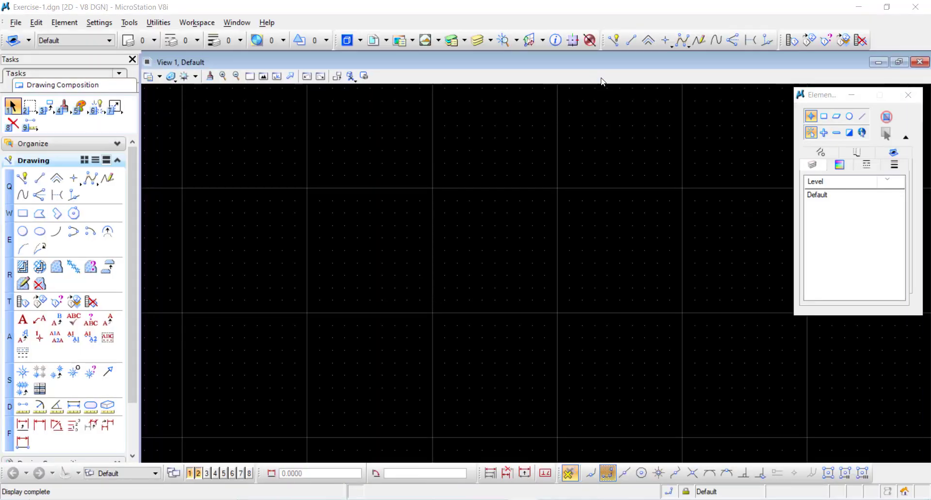
click(149, 76)
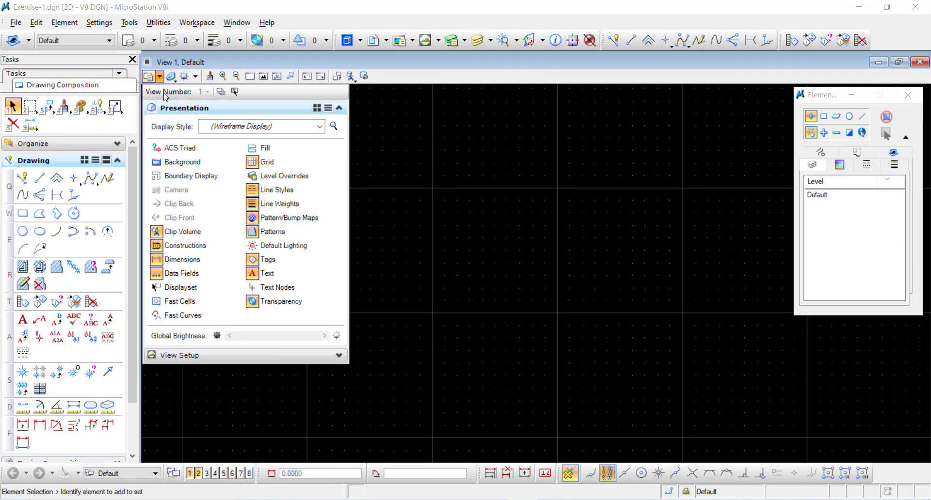
click(267, 162)
click(423, 202)
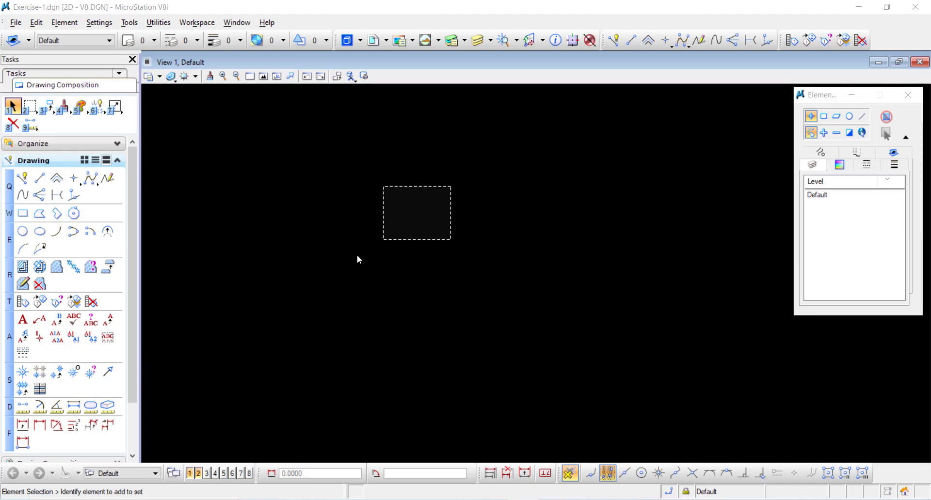
Import only the dim, outline, center and hidden levels from the desktop design file 123 using the Level Manager
click(451, 41)
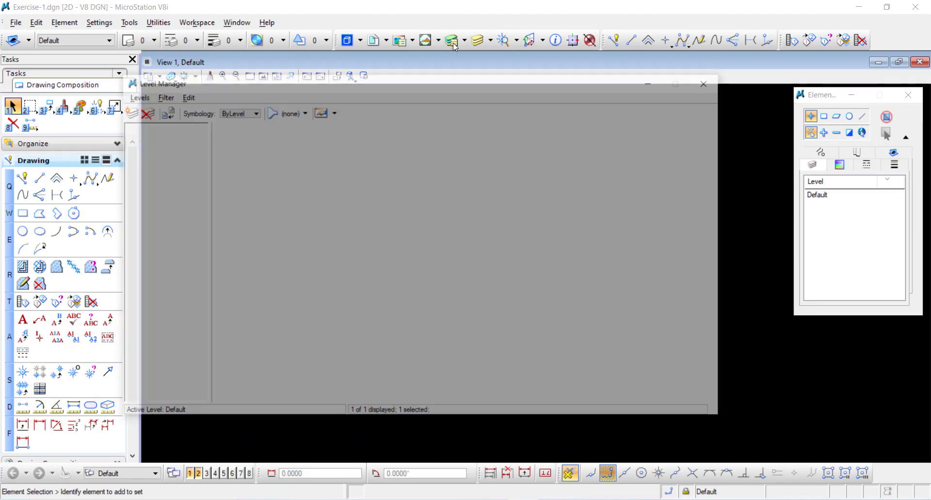
click(139, 97)
click(162, 160)
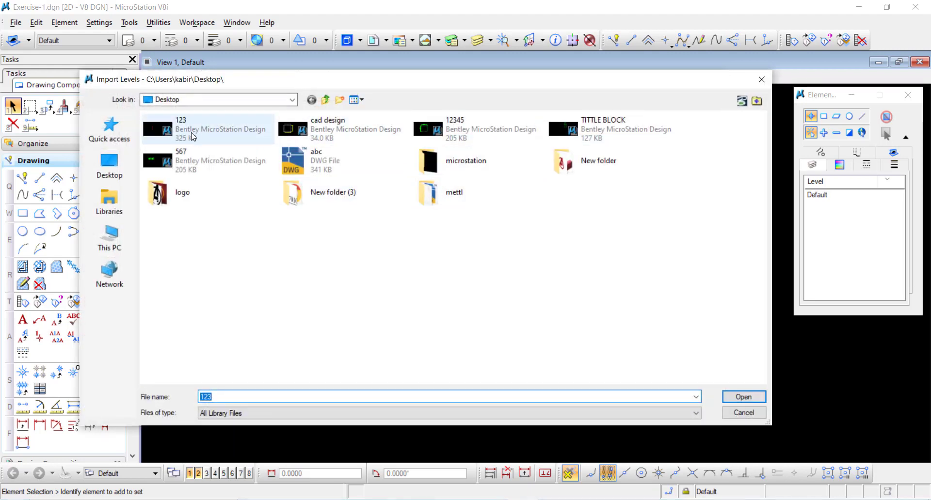
click(193, 135)
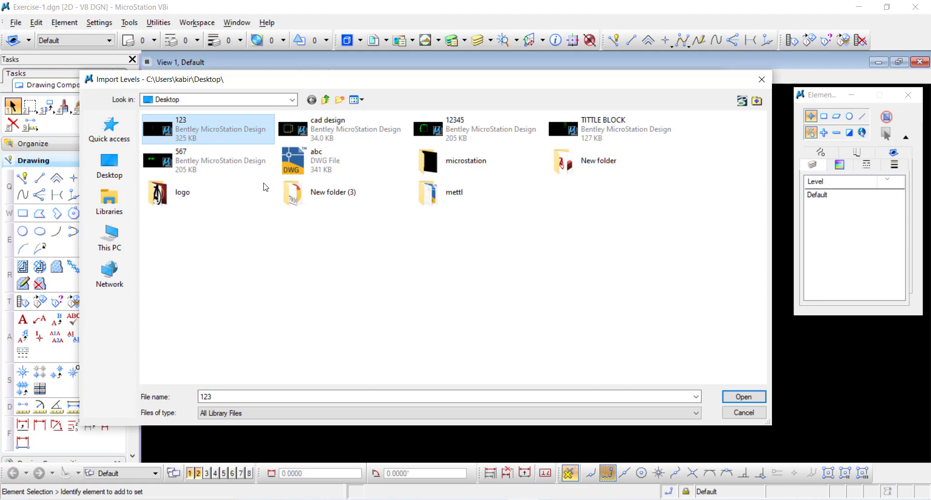
click(738, 397)
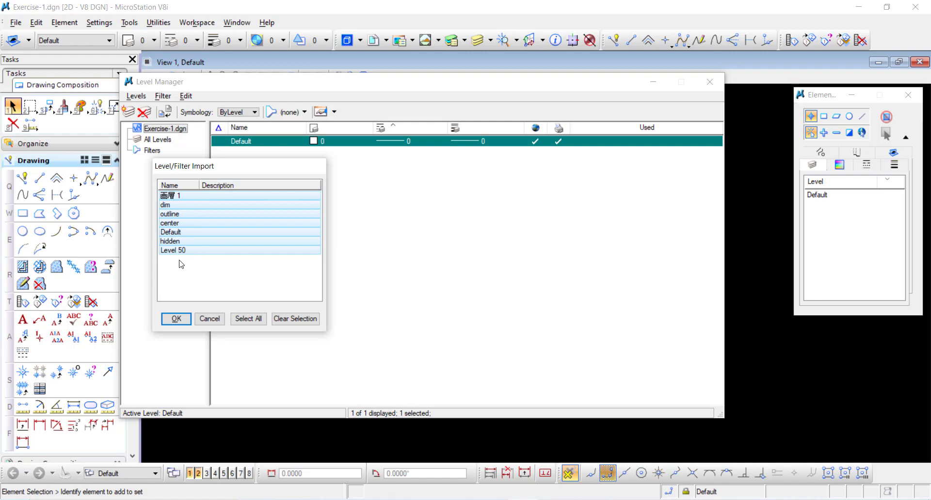
click(287, 320)
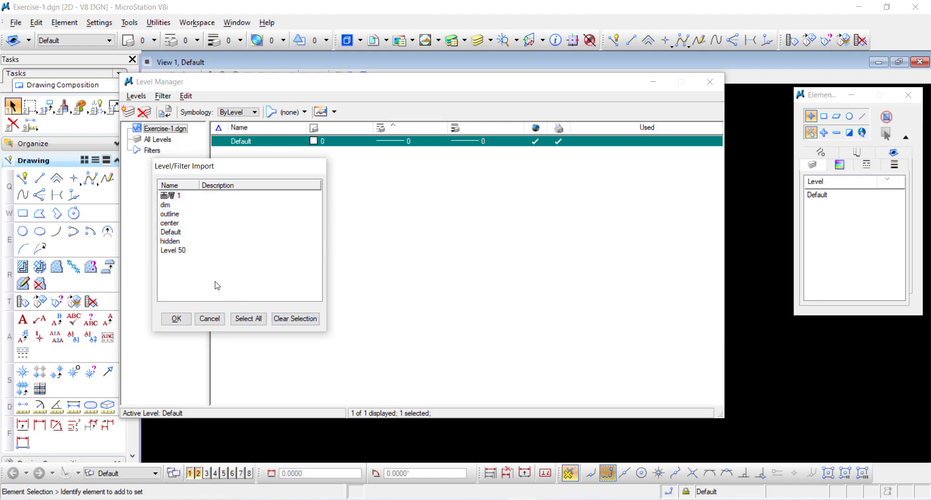
click(173, 242)
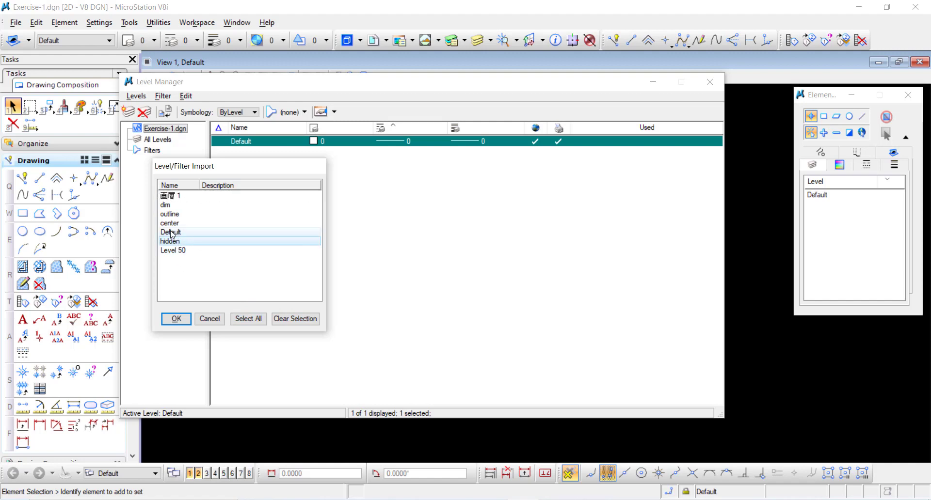
ctrl+click(194, 223)
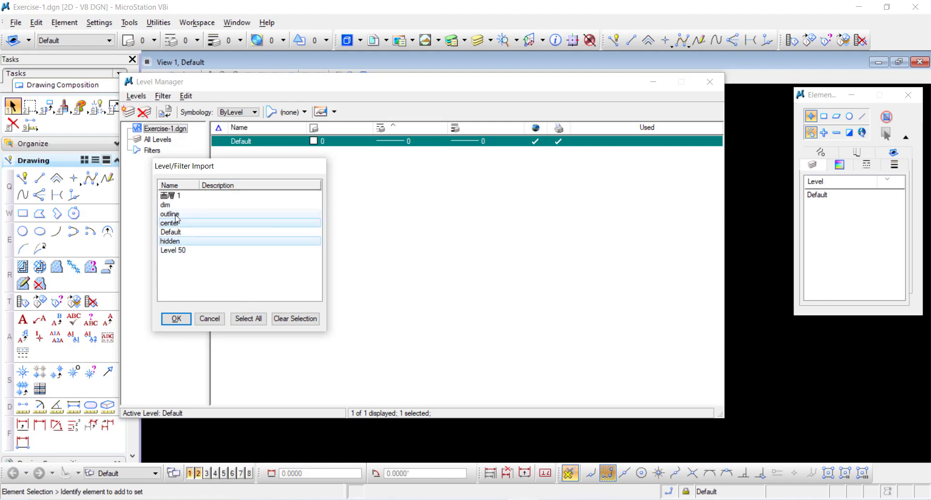
ctrl+click(182, 215)
ctrl+click(185, 204)
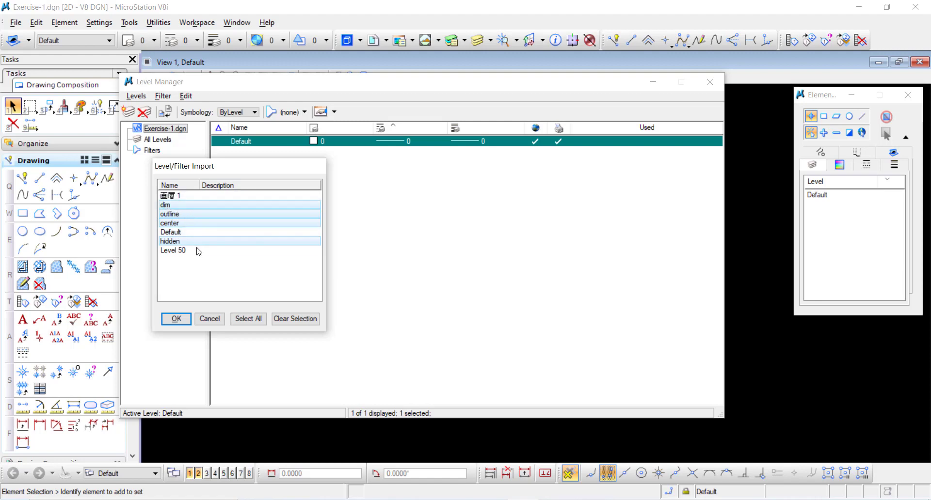
click(177, 319)
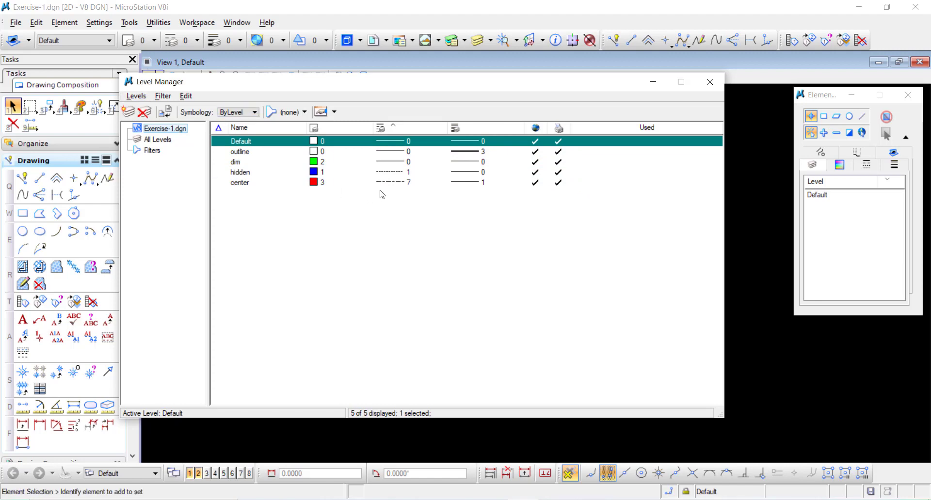
click(128, 113)
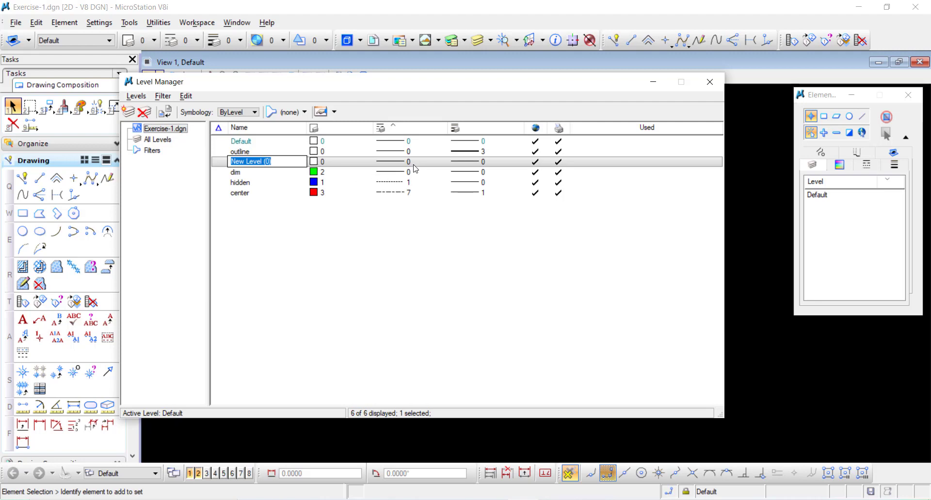
click(310, 266)
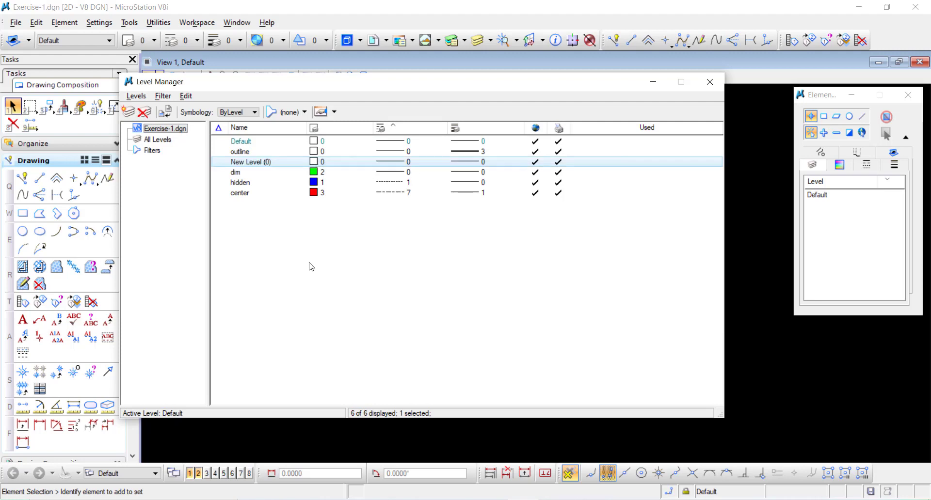
key(ctrl+z)
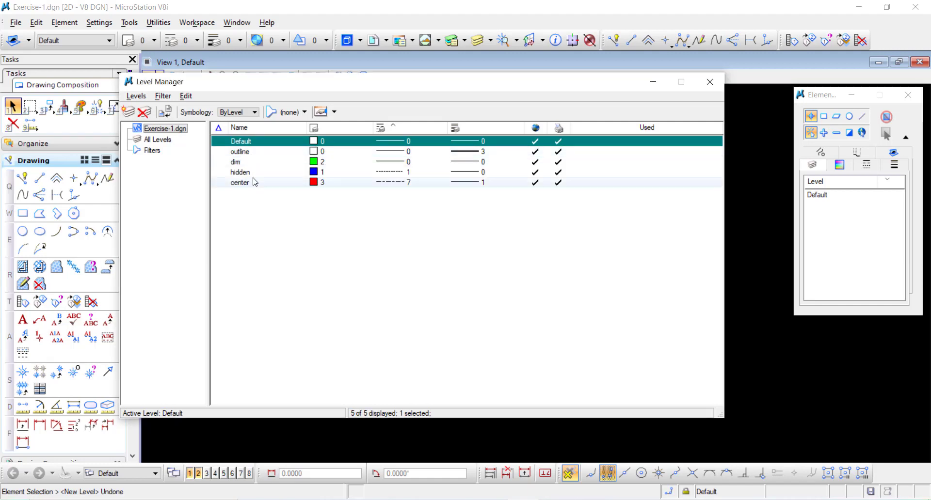
Close the Level Manager and switch to Photos to check the dimensions on the reference drawing sketch-1.jpg, returning to MicroStation
click(709, 83)
drag(618, 182, 430, 297)
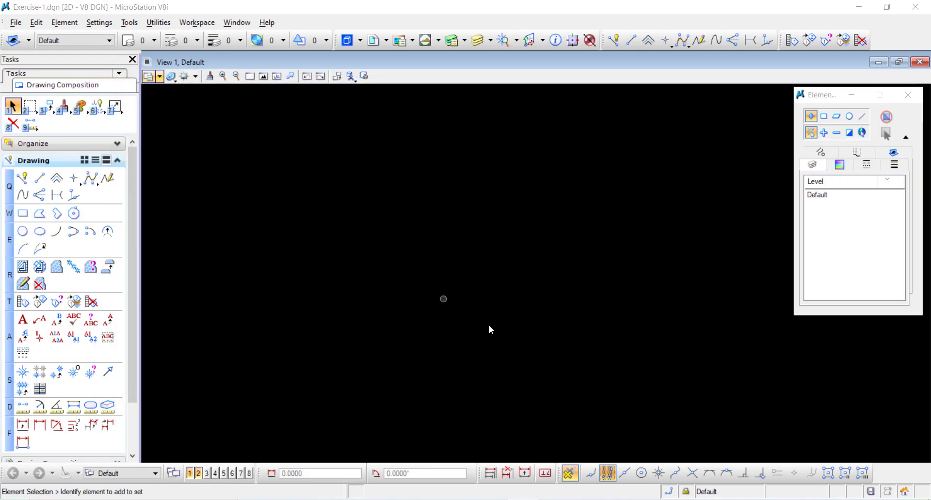
key(alt+Tab)
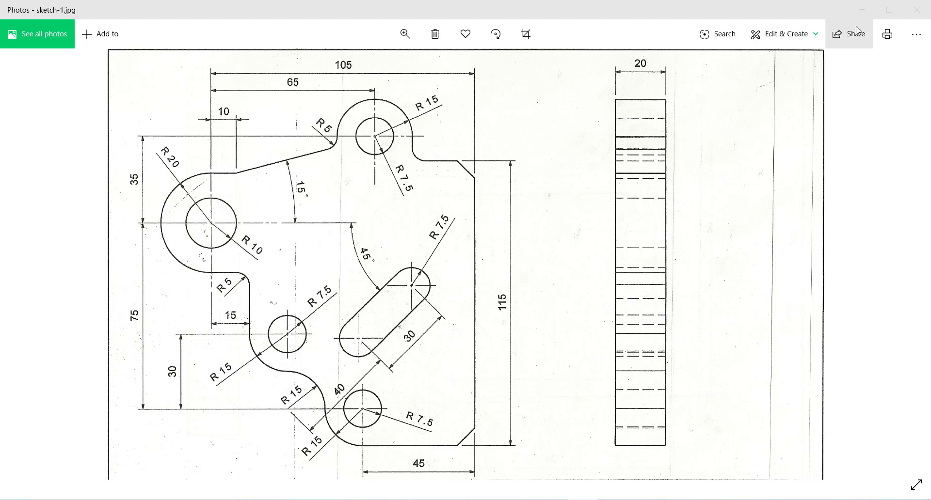
click(864, 10)
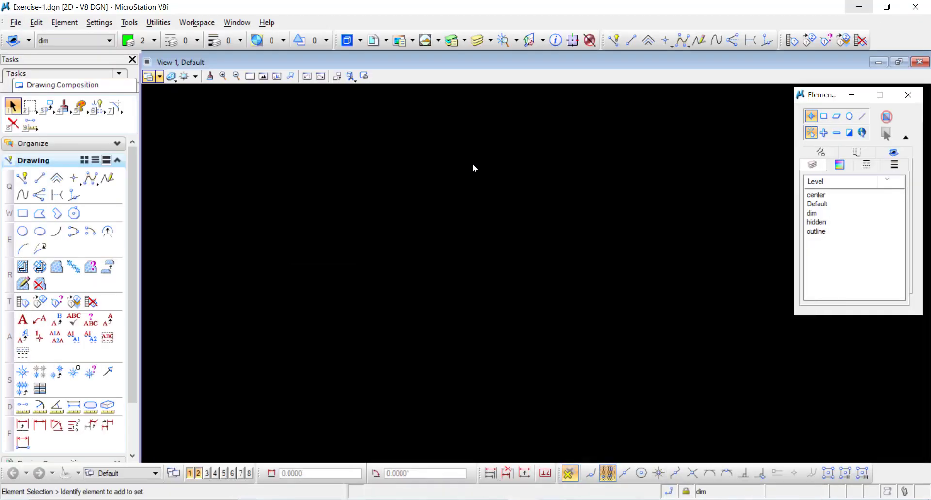
Make outline the active level and place a circle by center with a fixed radius of 7.5 in the upper middle of View 1
click(73, 40)
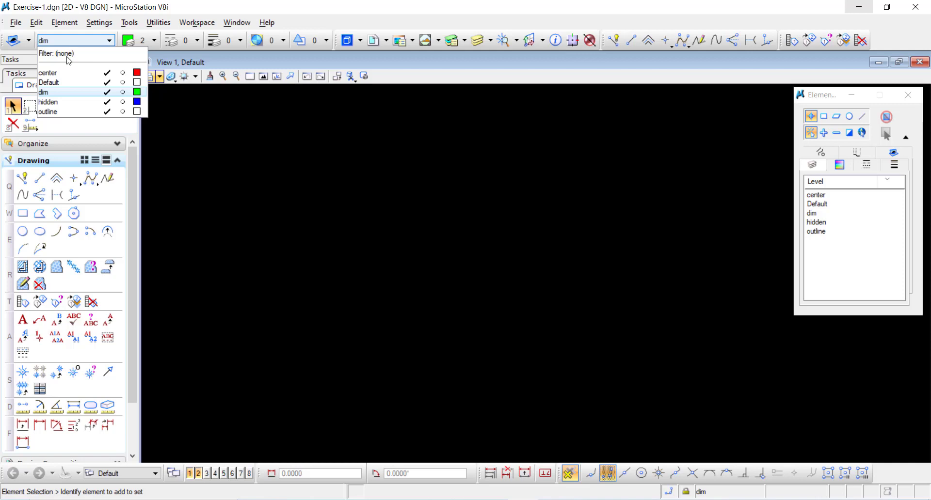
click(54, 111)
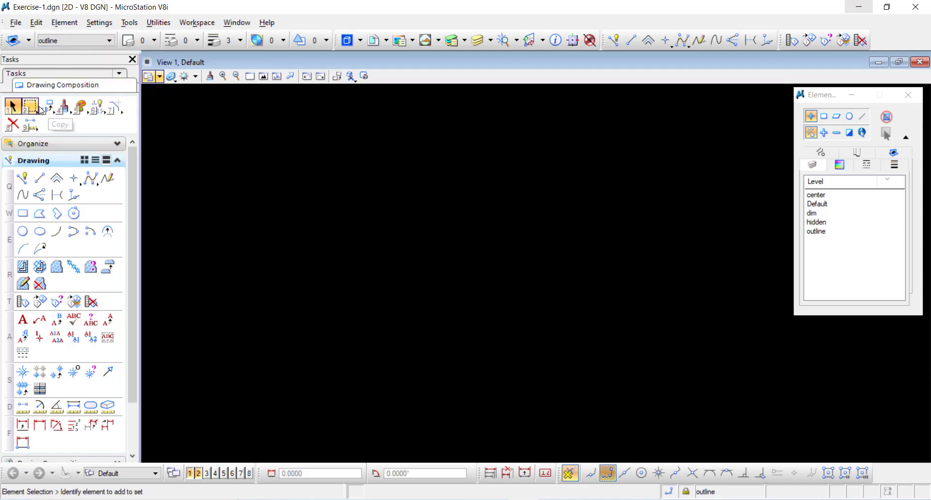
click(23, 232)
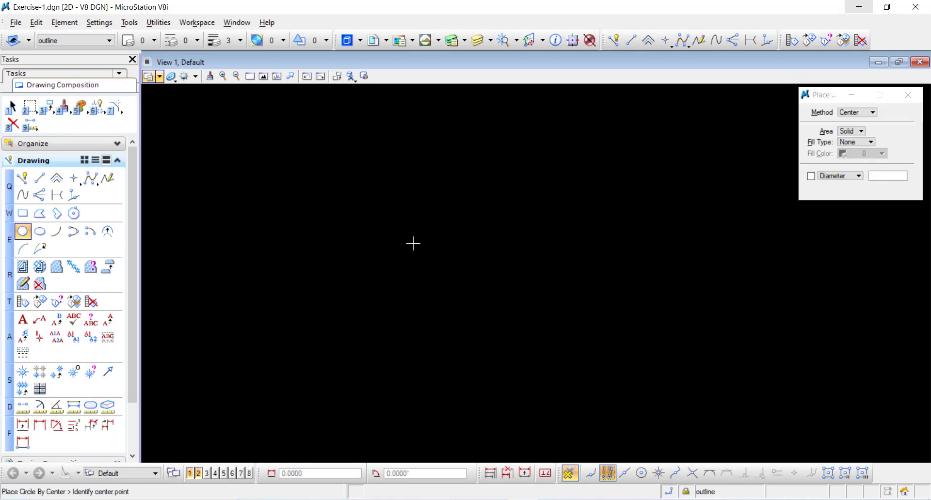
click(486, 196)
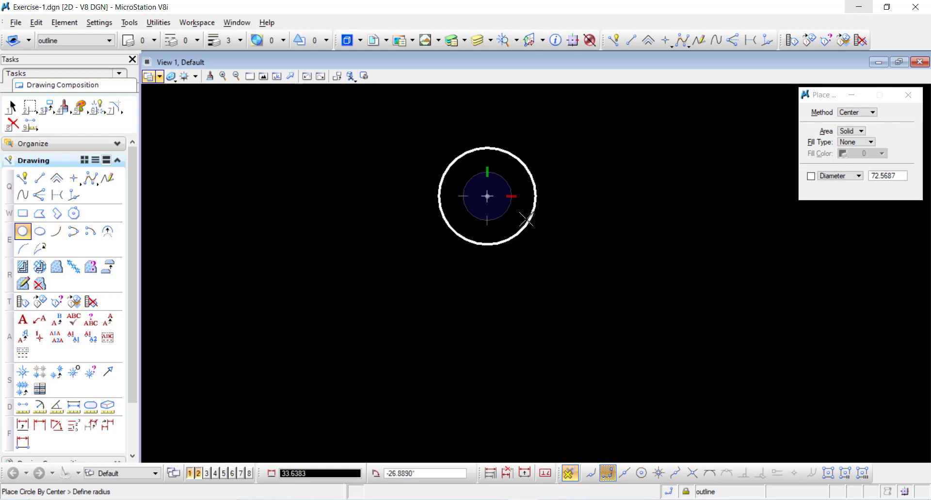
click(811, 176)
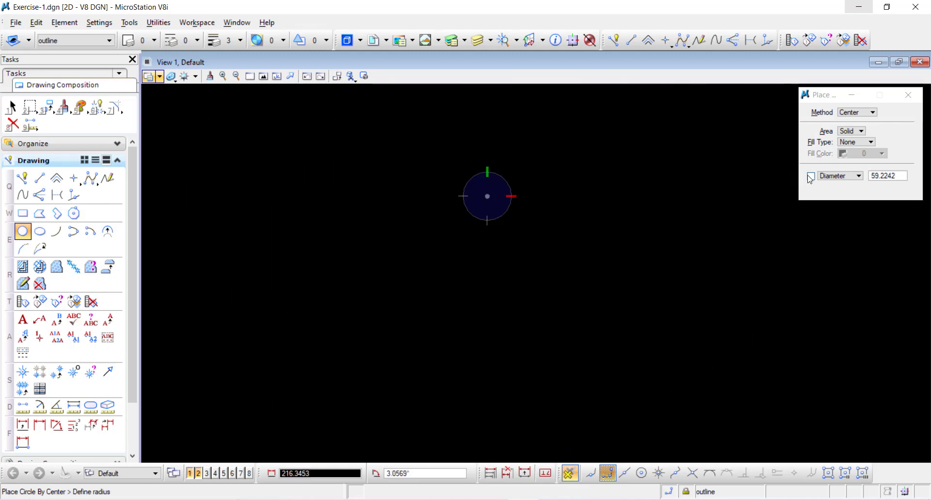
double_click(890, 176)
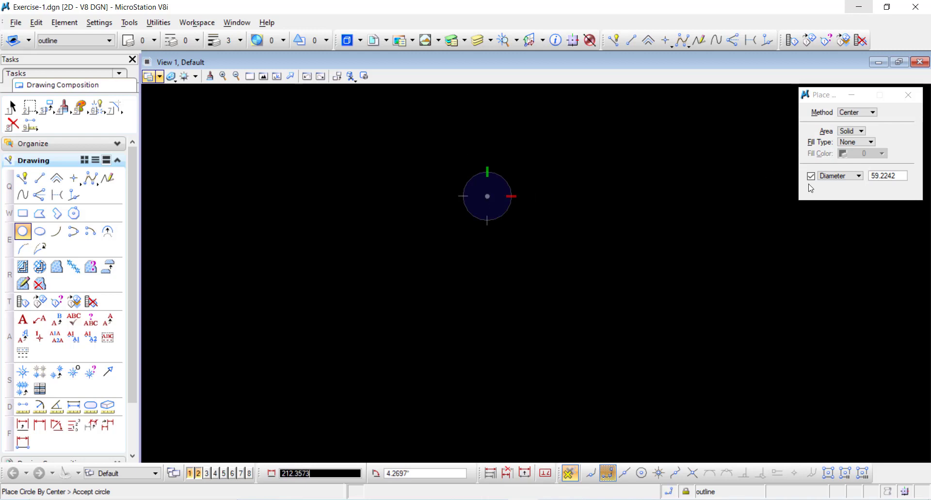
click(841, 176)
click(844, 186)
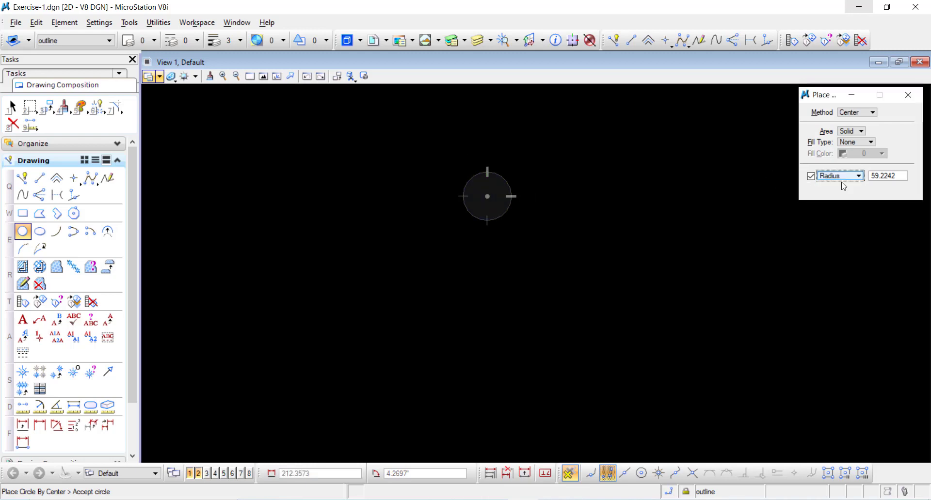
double_click(881, 181)
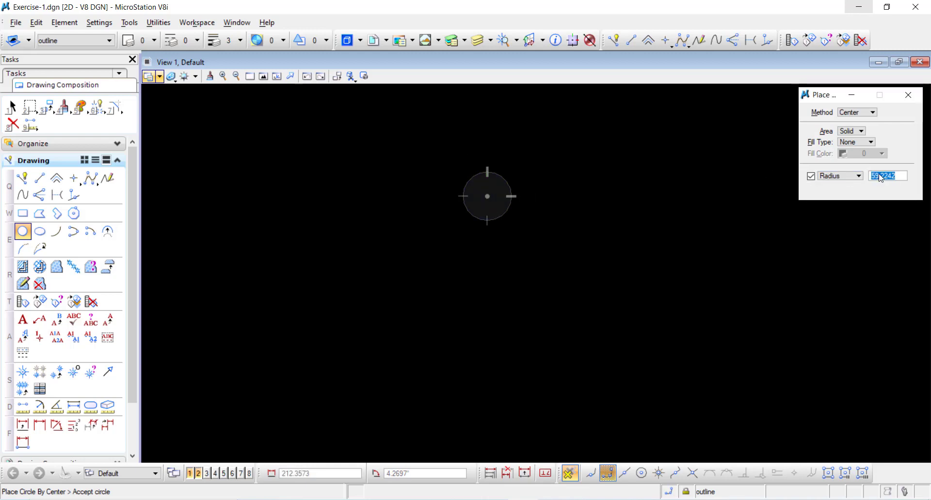
text(7.5)
key(Tab)
scroll(492, 192, up, 3)
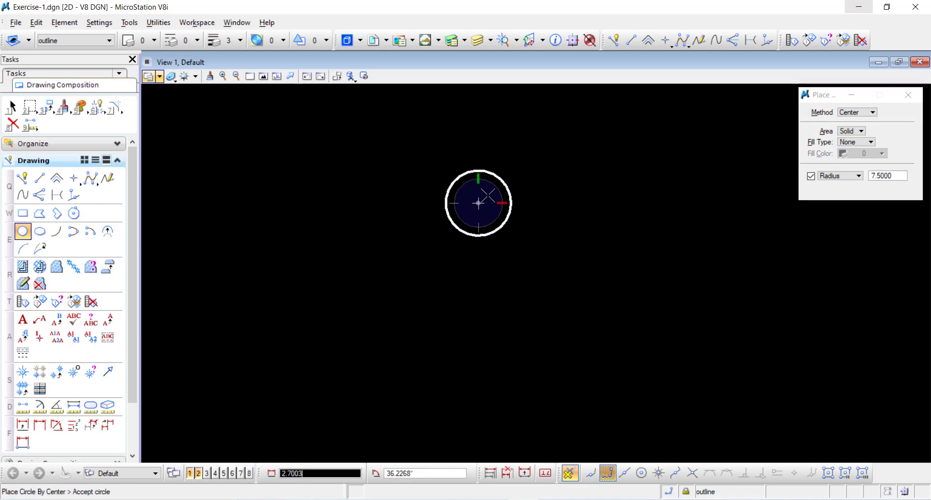
click(511, 199)
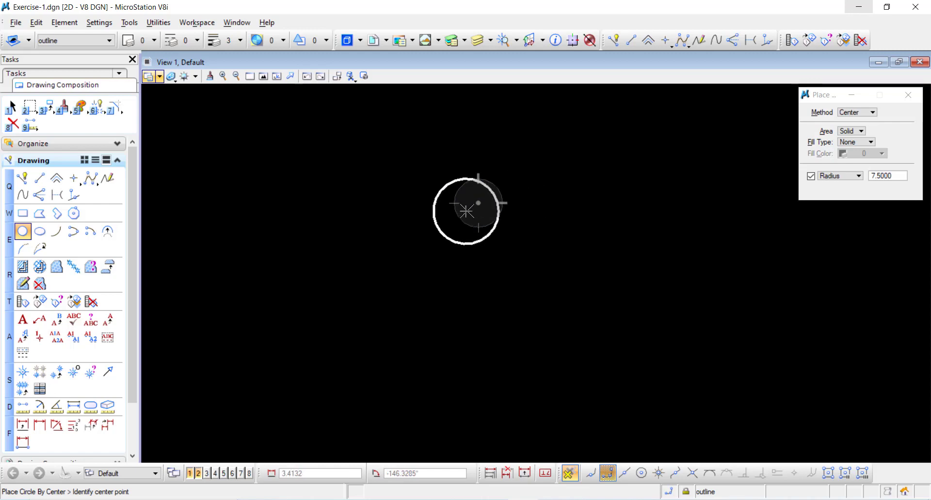
key(Escape)
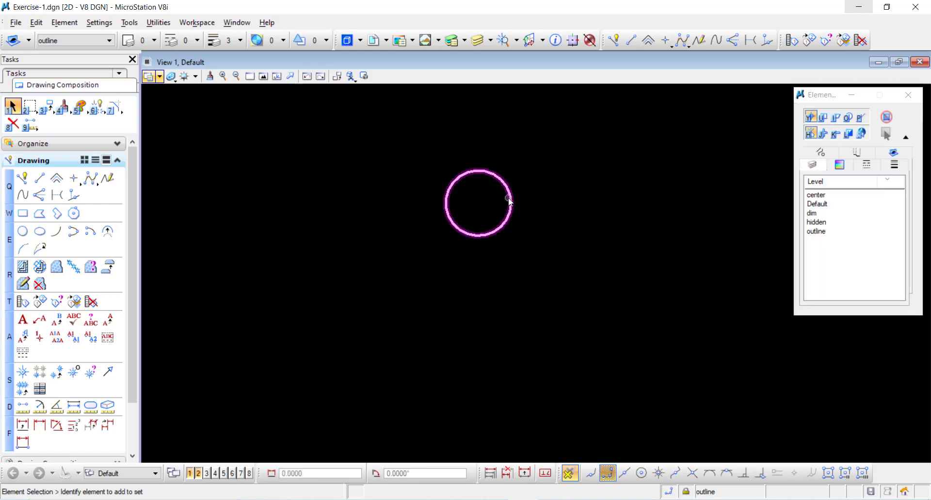
click(509, 201)
click(572, 199)
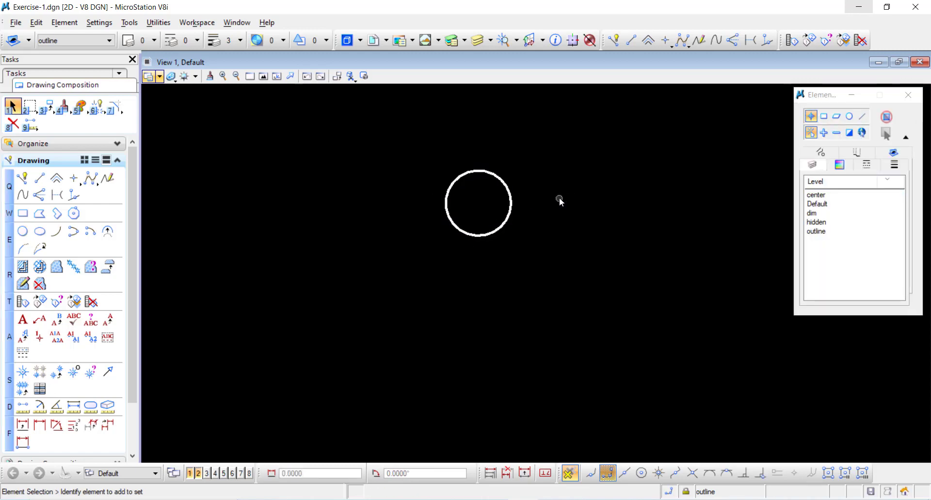
Place connected lines from the circle's center, 65 long to the left and then 35 long straight down
scroll(556, 202, up, 1)
scroll(439, 211, down, 2)
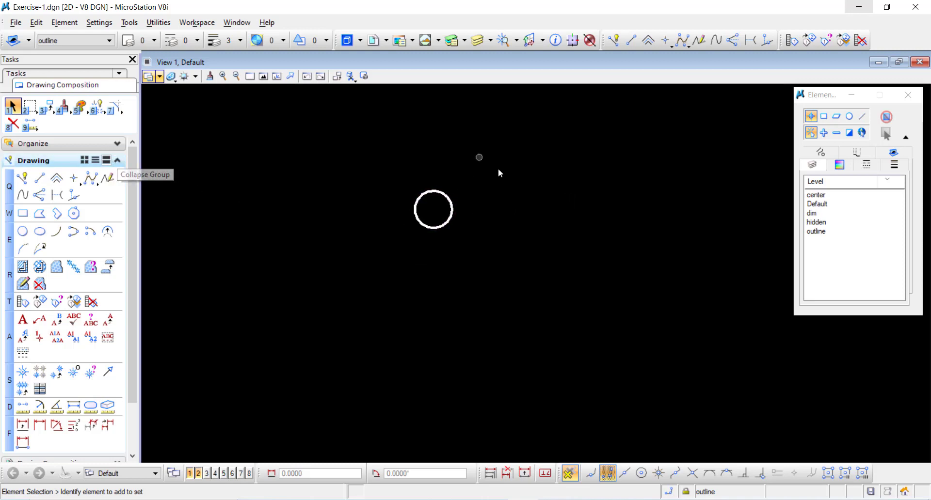
scroll(506, 194, down, 2)
scroll(413, 198, up, 2)
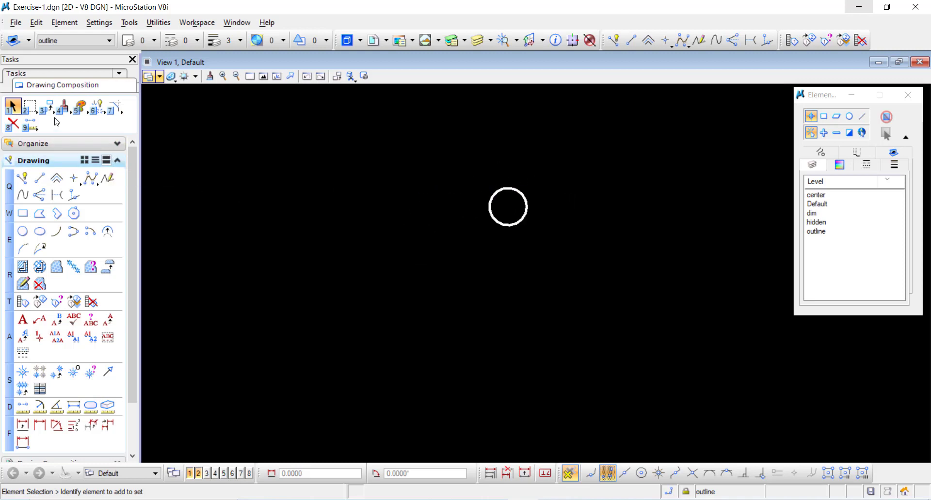
click(40, 178)
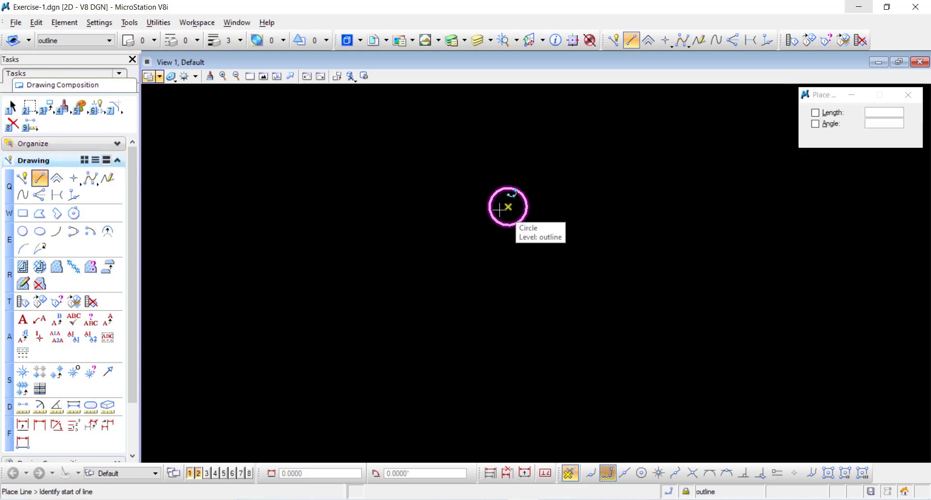
click(504, 208)
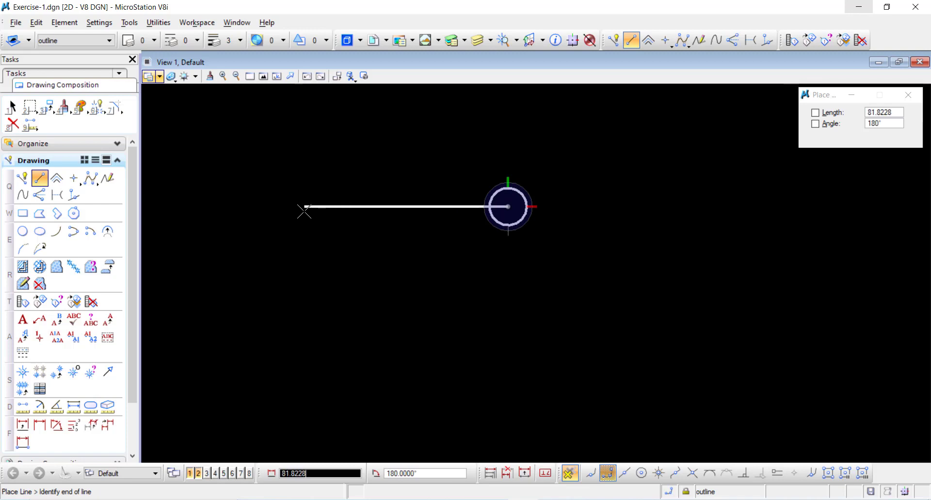
text(65)
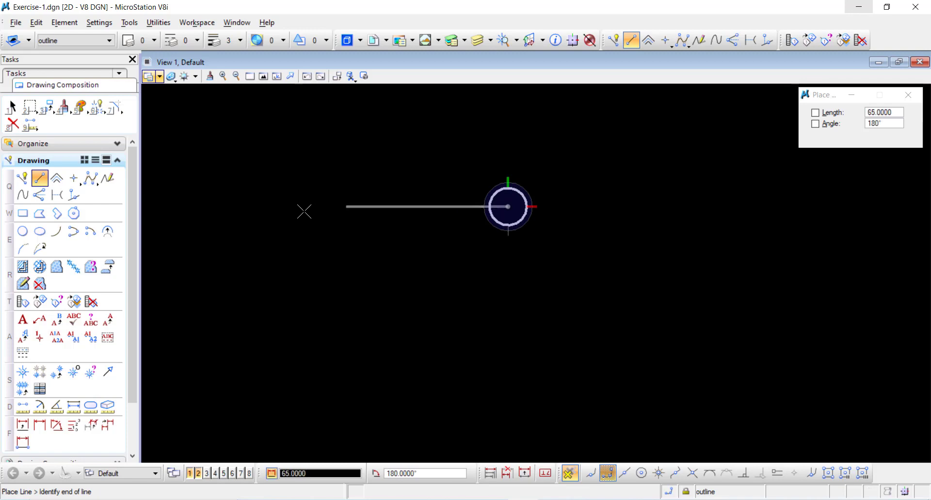
click(304, 211)
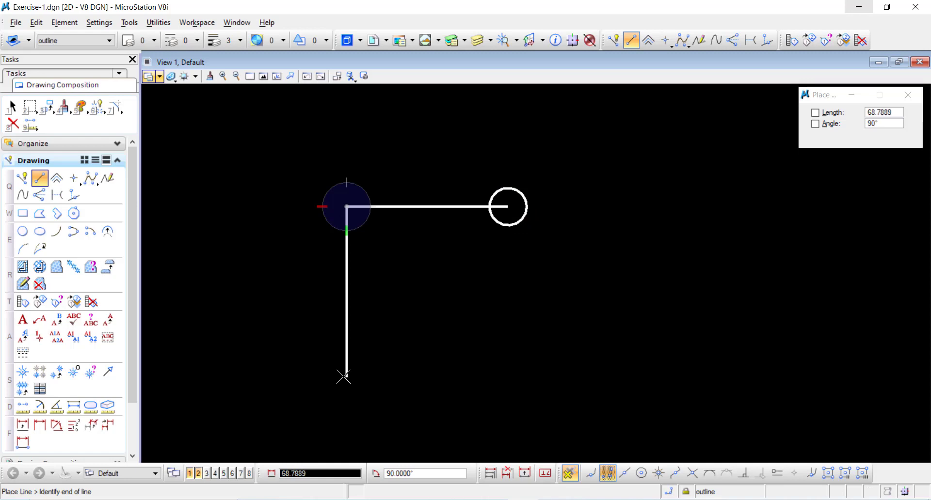
text(35)
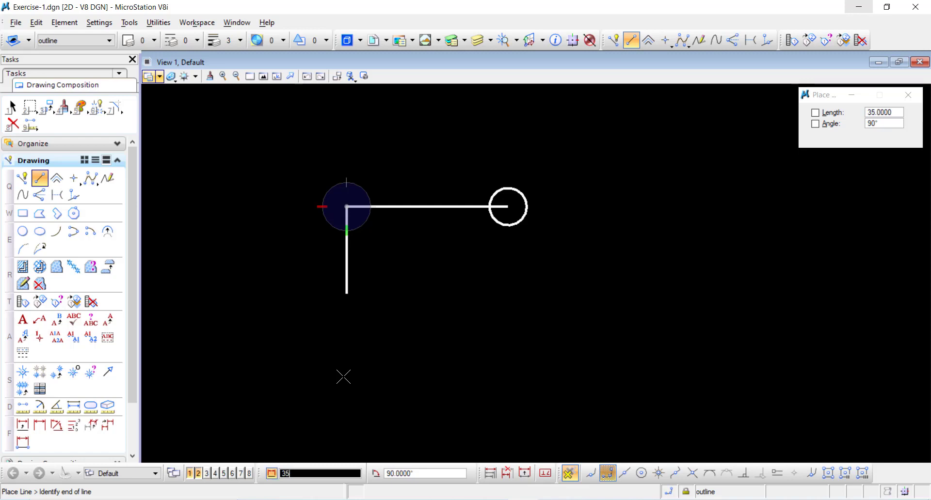
key(Return)
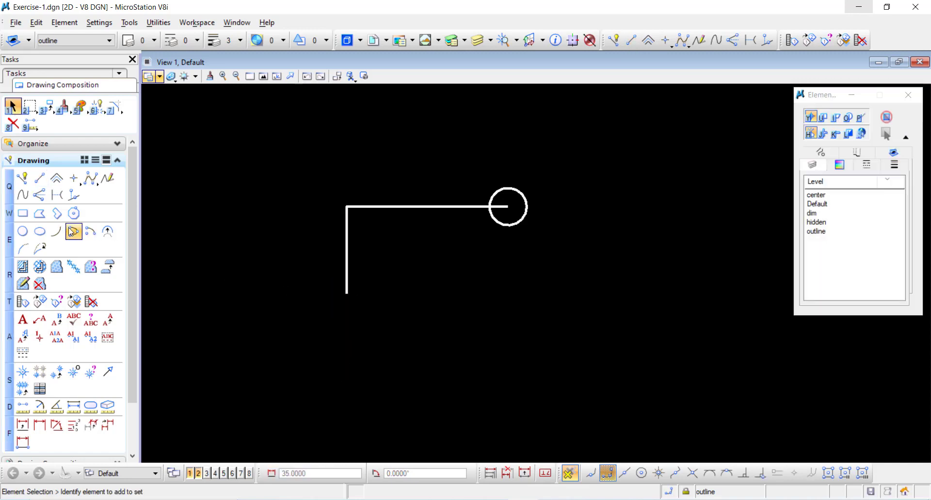
Place a circle with a fixed radius of 10 centered on the lower end of the 35 long vertical line
click(23, 231)
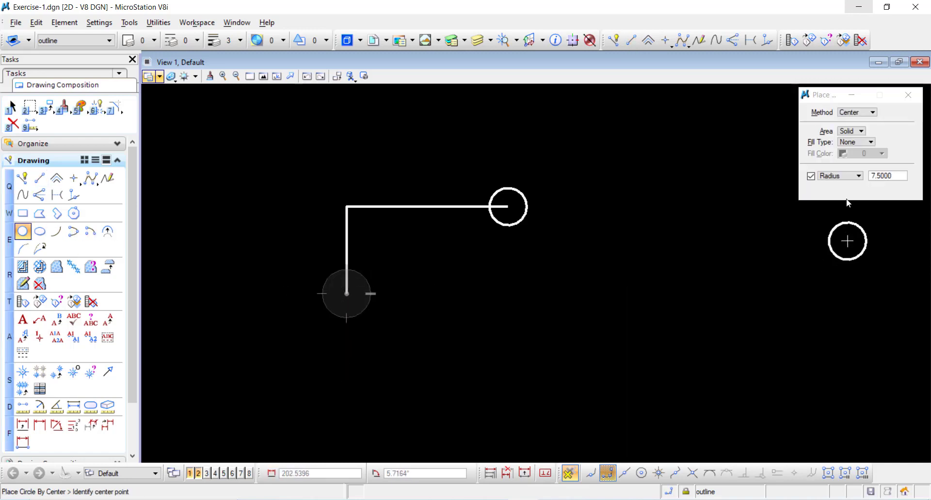
double_click(887, 176)
text(10)
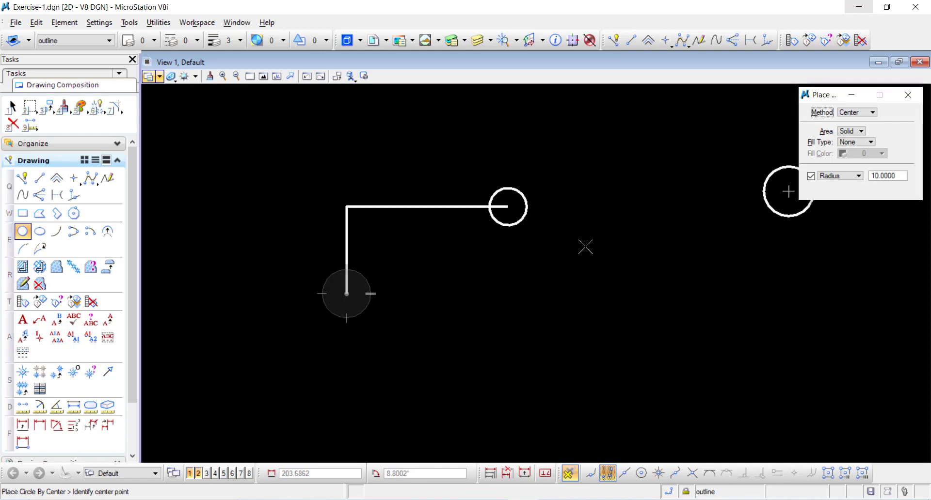
click(346, 294)
key(Escape)
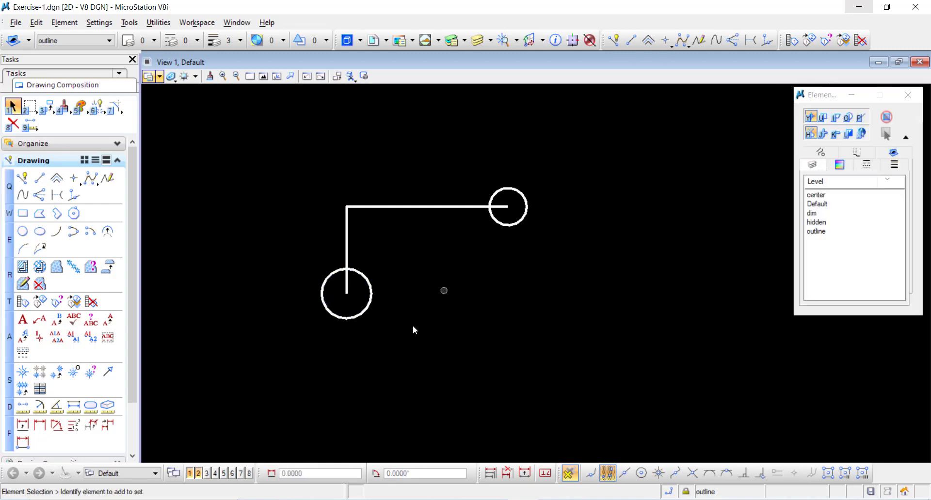
Place connected lines from the radius 10 circle's center, 45 down, 30 to the right and about 13.9 up
scroll(410, 326, up, 3)
scroll(478, 306, down, 5)
scroll(516, 313, up, 3)
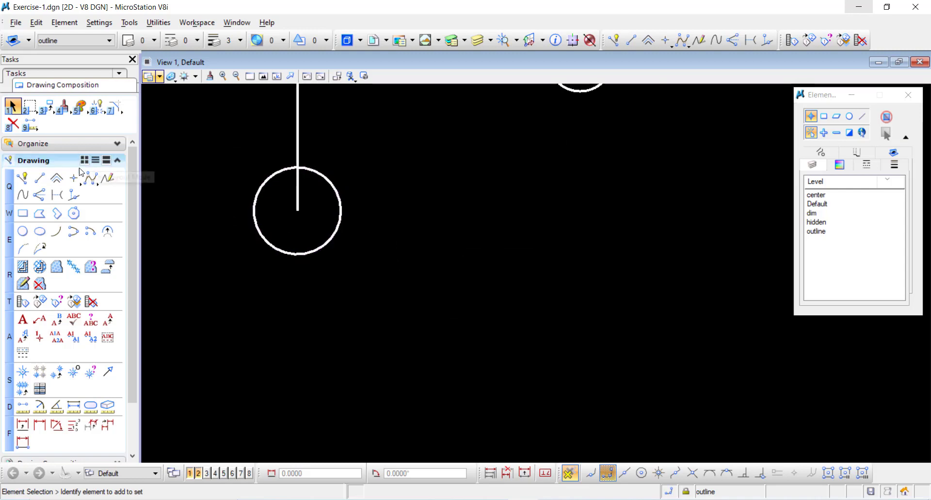
click(39, 179)
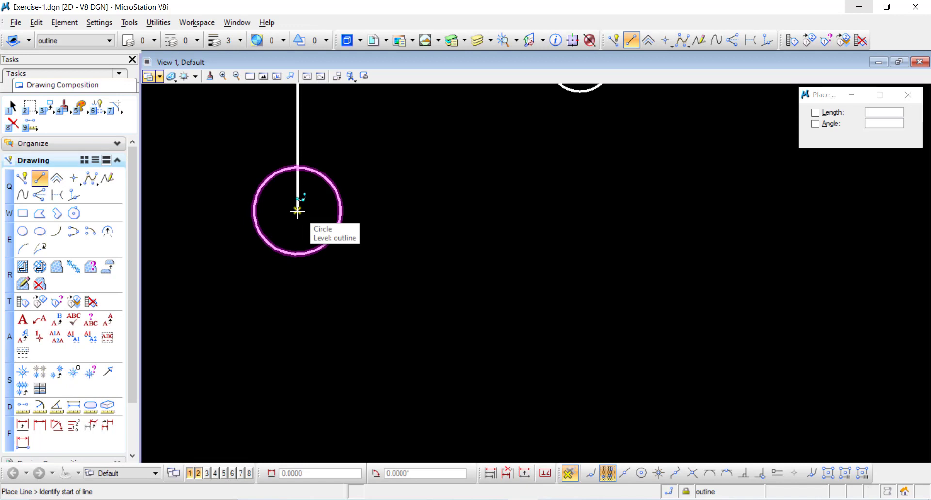
click(297, 211)
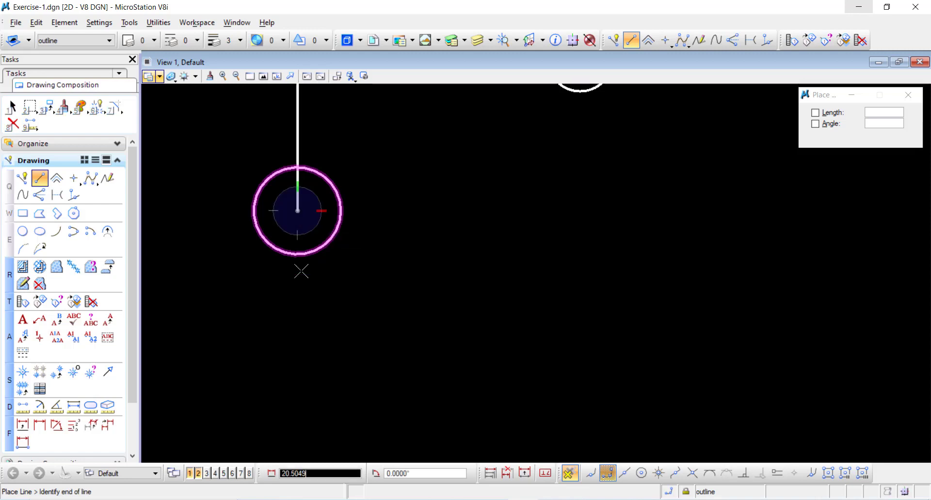
text(45)
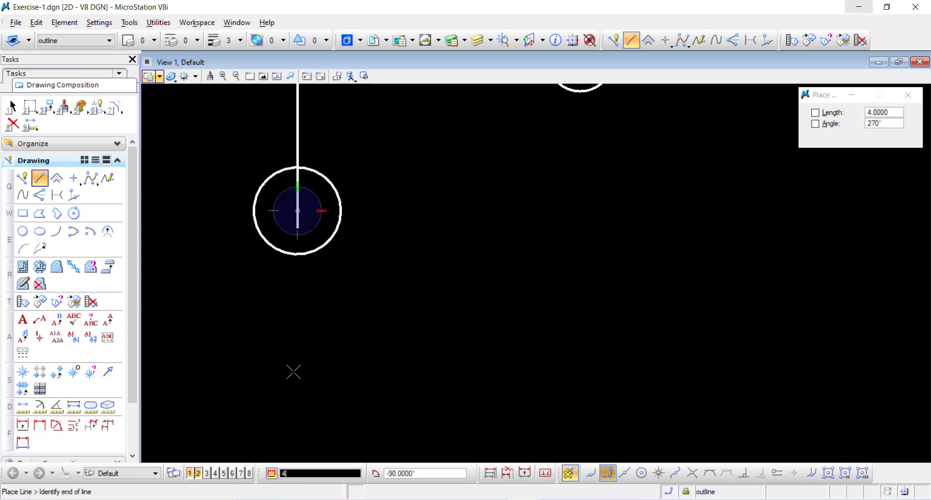
click(294, 408)
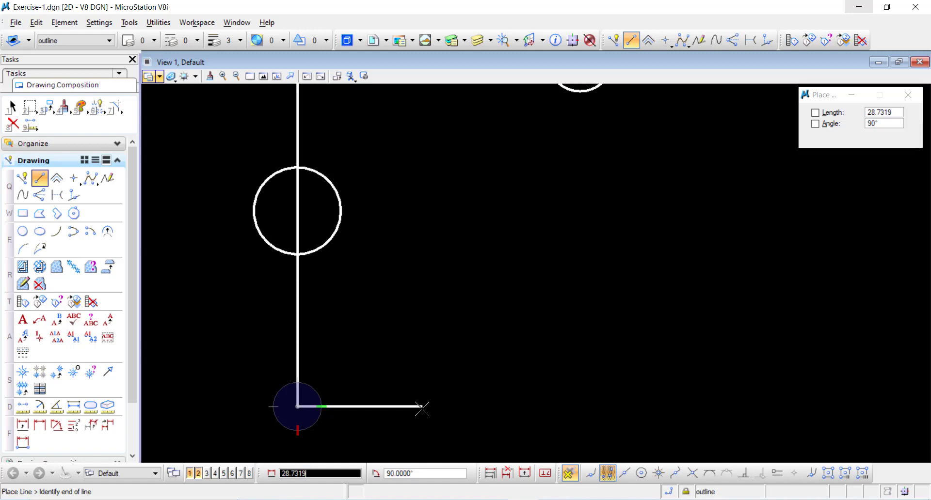
text(30)
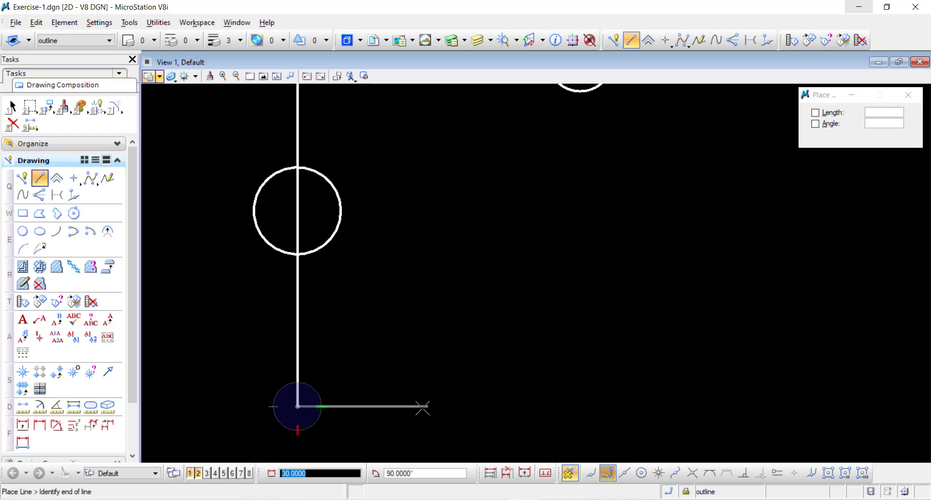
click(423, 407)
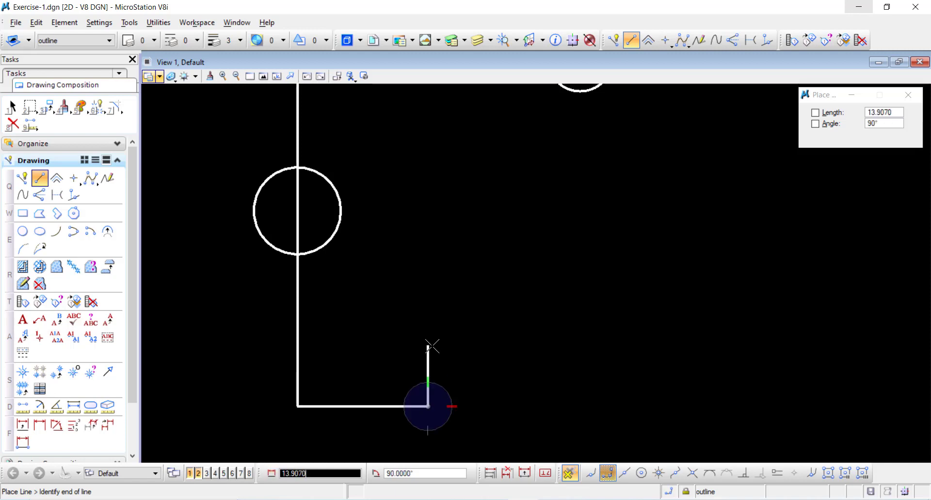
click(429, 347)
key(Escape)
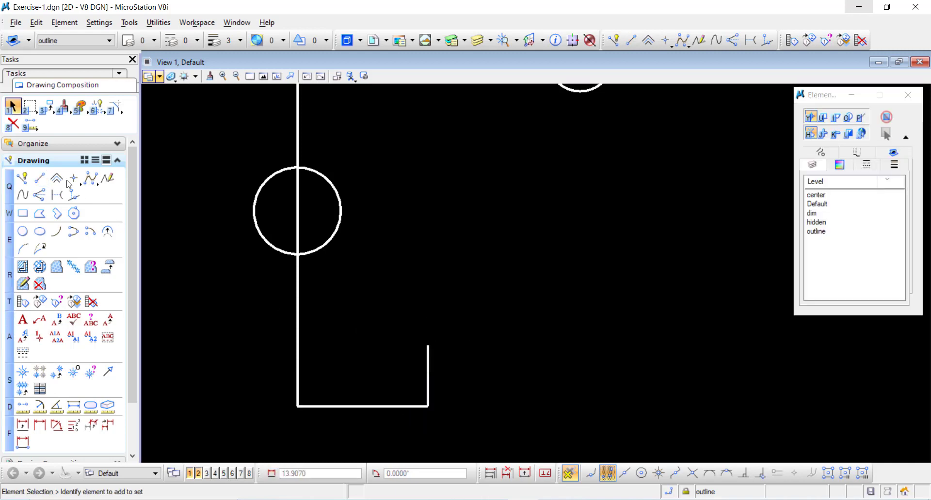
Place a circle with a fixed radius of 7.5 centered on the corner between the 30 long line and the short vertical line
click(23, 231)
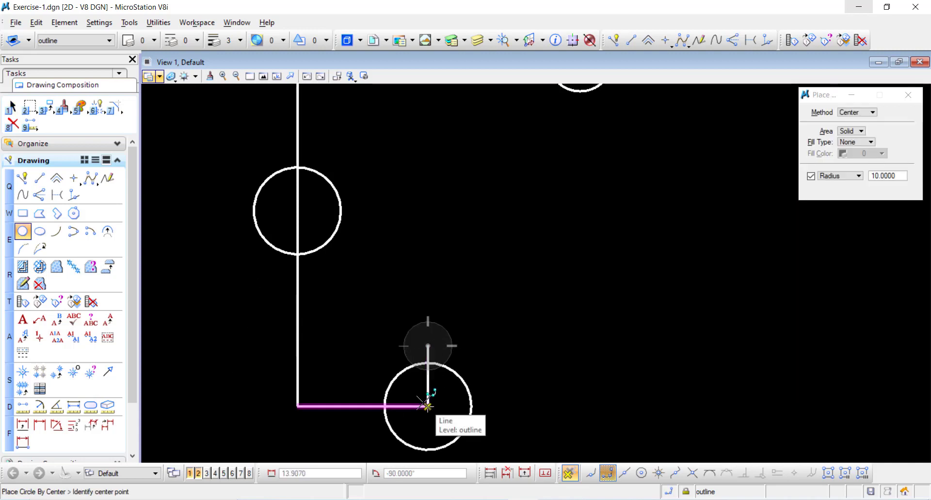
double_click(884, 176)
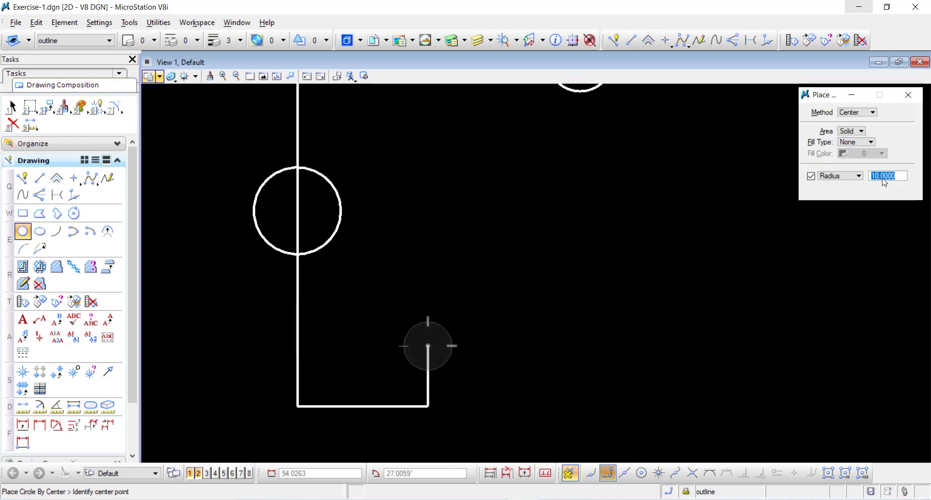
text(7.5)
key(Return)
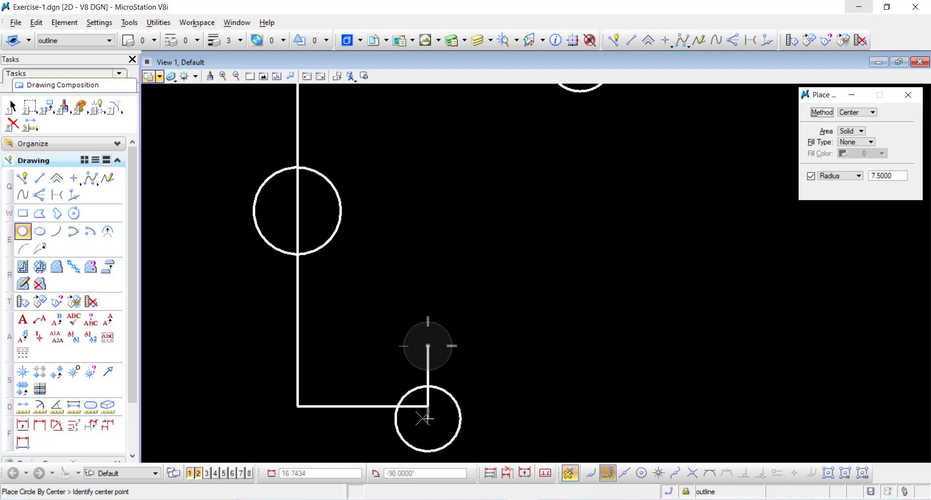
click(427, 406)
key(Escape)
Place a vertical line about 153.7 long straight down from the center of the upper circle
middle_drag(506, 355, 462, 232)
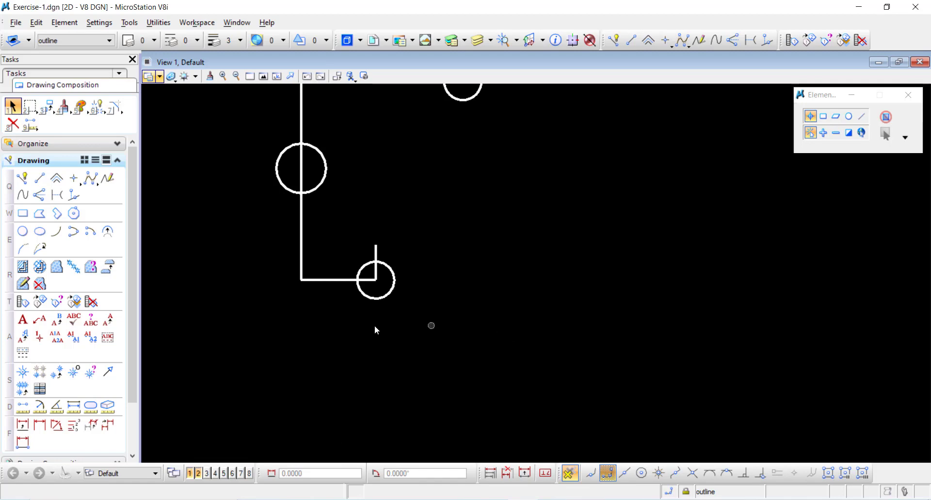
scroll(375, 327, down, 3)
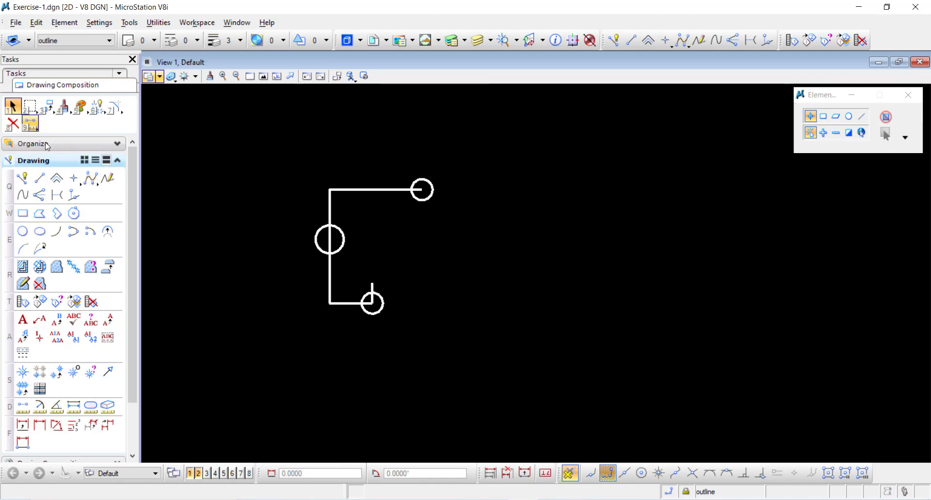
click(39, 178)
click(422, 189)
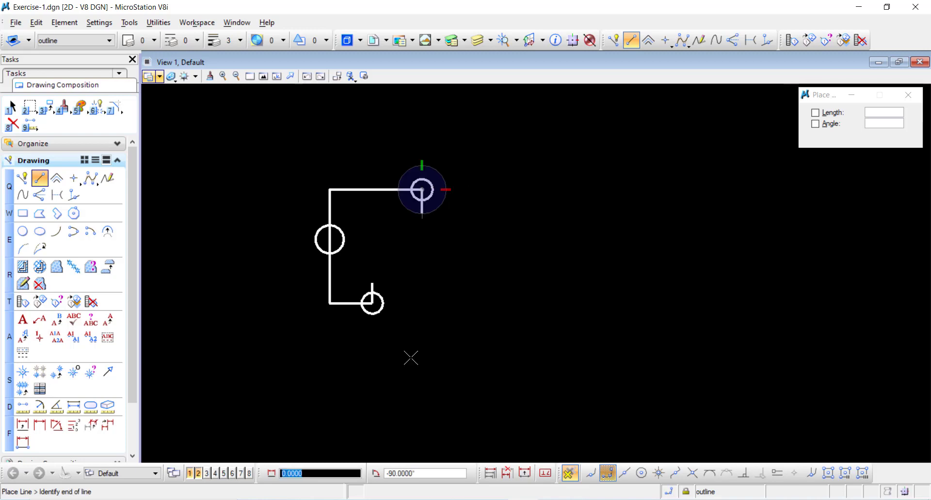
click(422, 407)
scroll(427, 335, up, 3)
scroll(444, 313, down, 3)
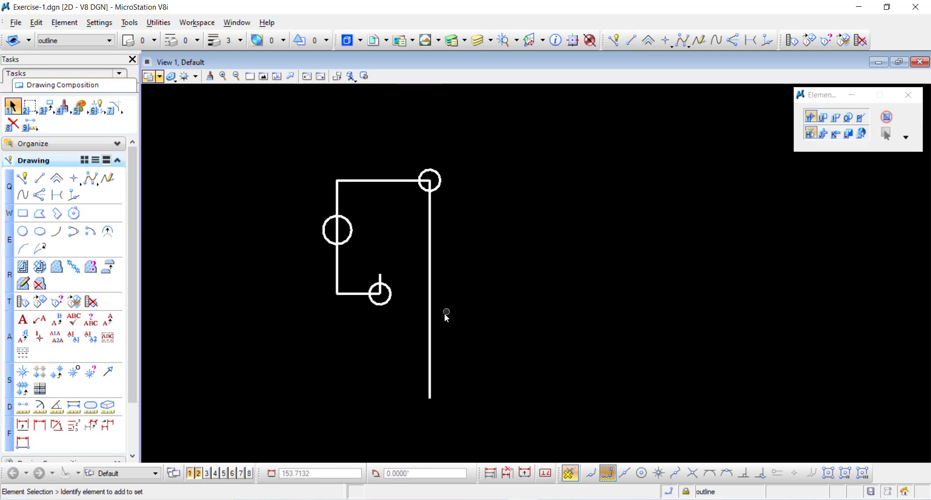
Copy the long vertical line once, 5 to the left
click(429, 319)
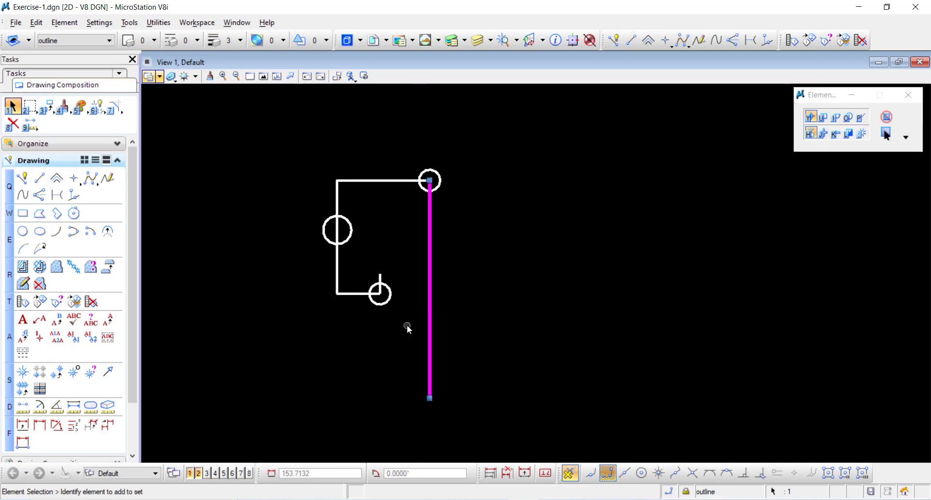
click(47, 107)
click(97, 114)
scroll(442, 300, up, 3)
scroll(482, 304, down, 3)
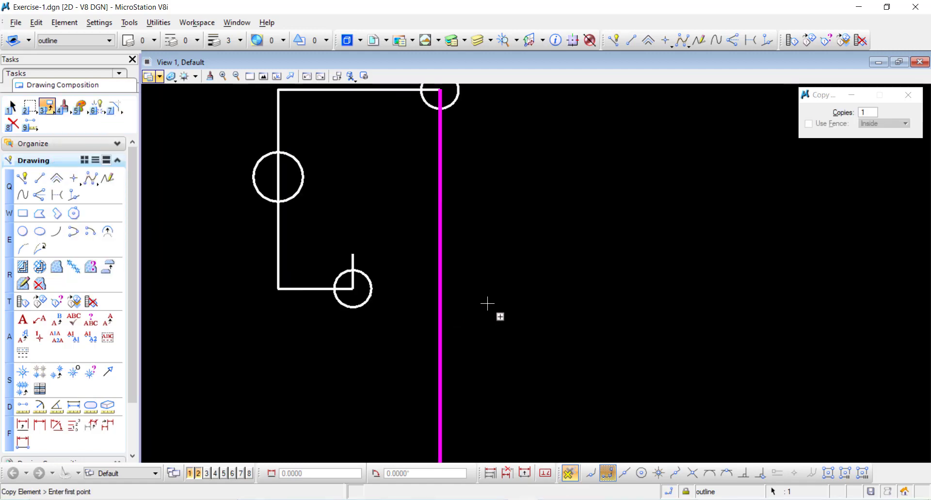
click(502, 304)
text(5)
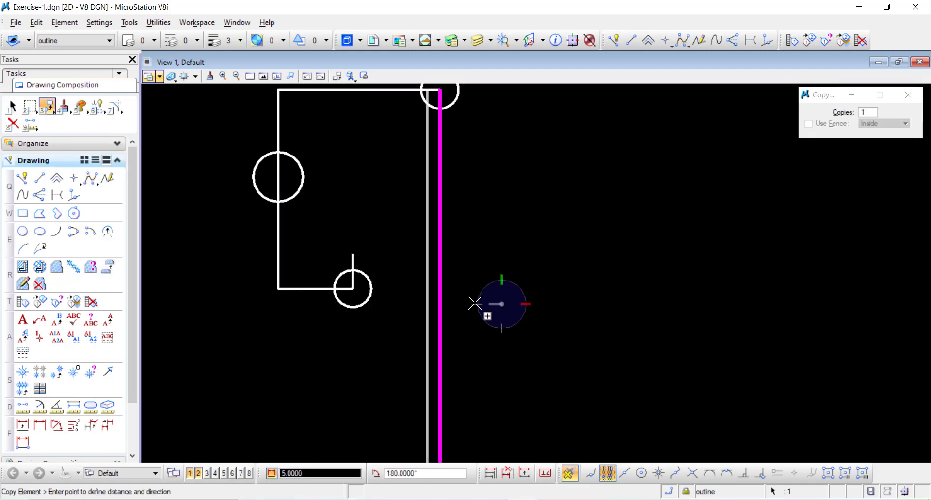
click(474, 304)
right_click(476, 306)
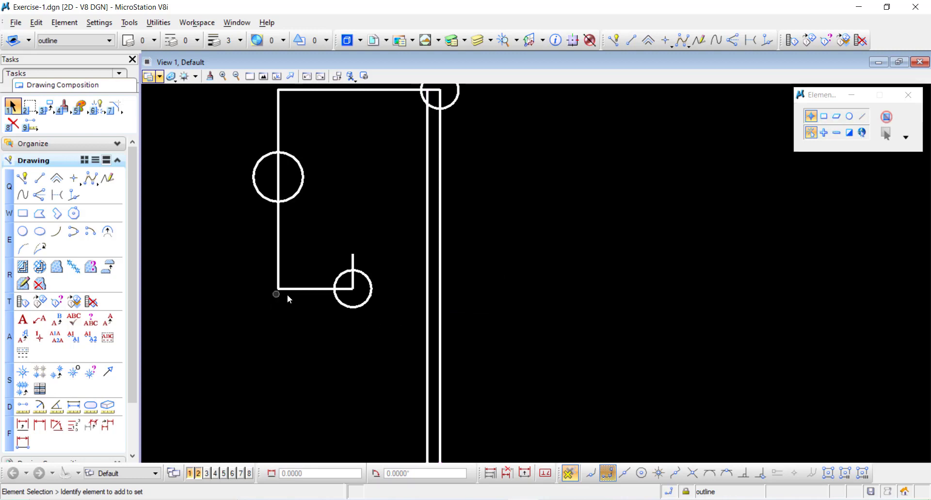
click(308, 290)
key(r)
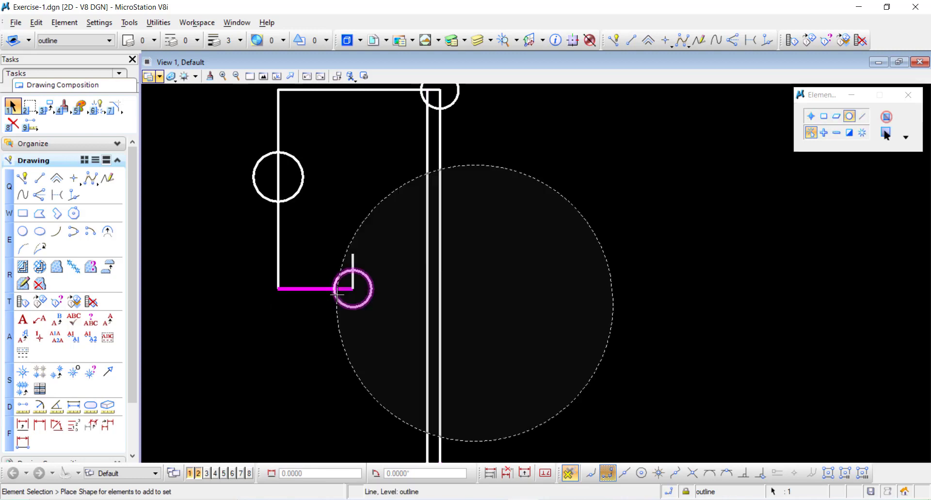
click(536, 261)
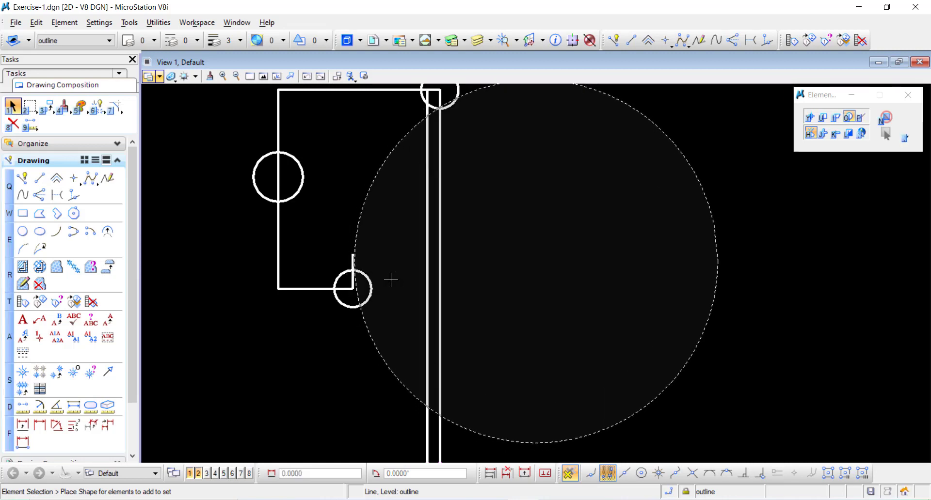
right_click(548, 266)
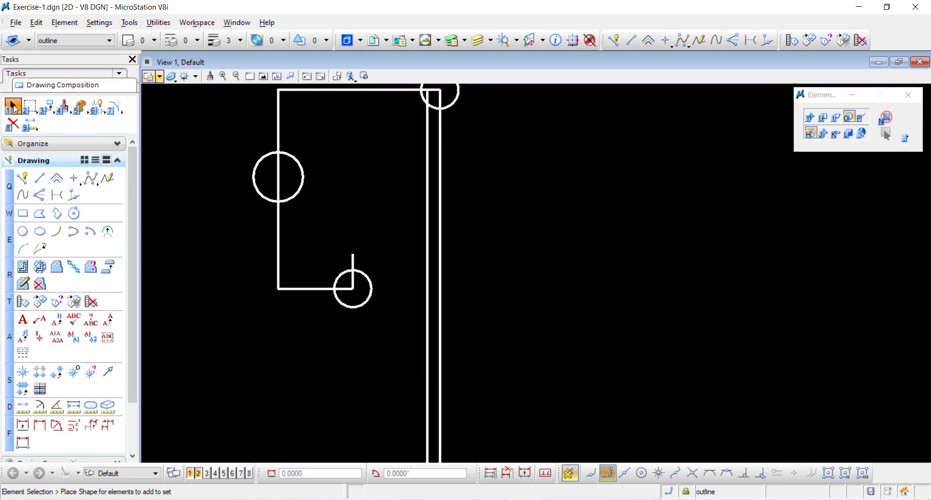
click(810, 117)
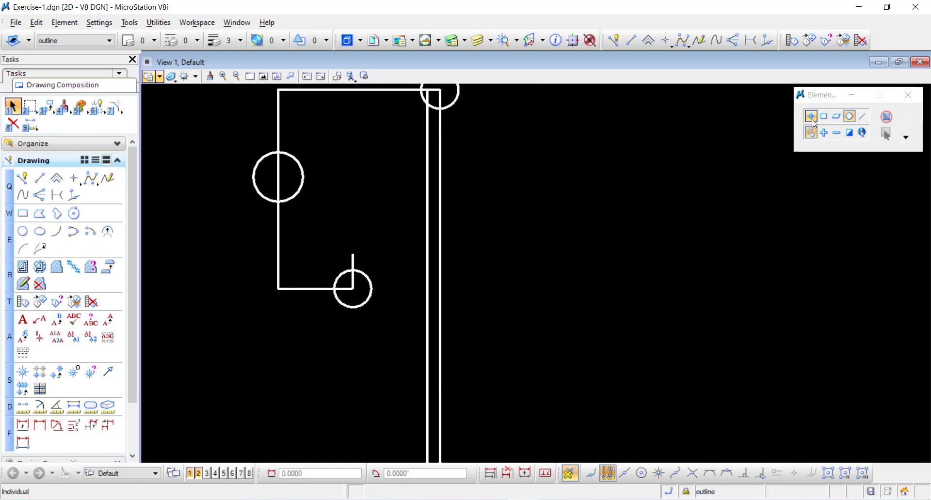
Copy the 30 long horizontal line once, 30 straight down
click(304, 289)
click(48, 105)
click(83, 110)
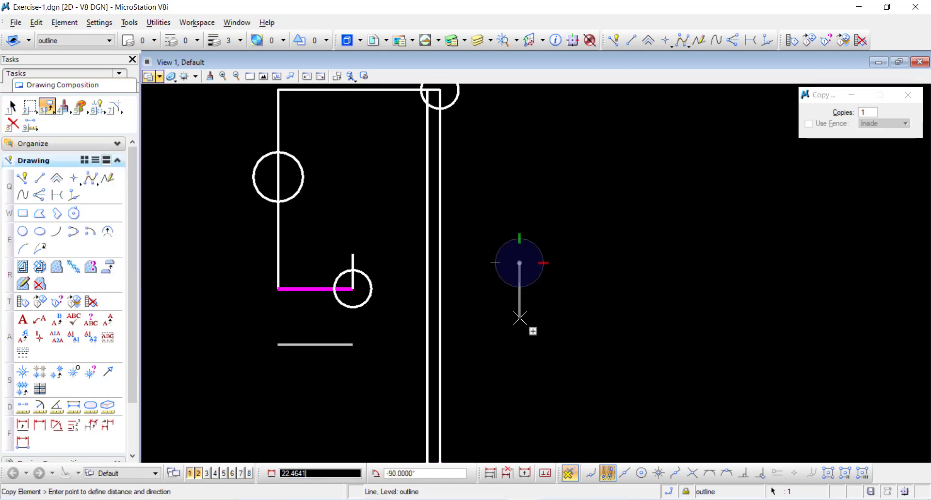
text(30)
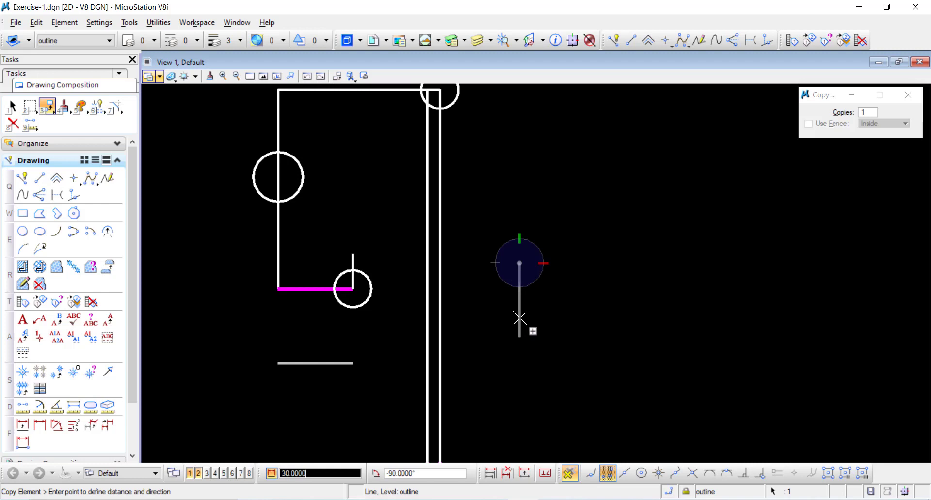
click(520, 318)
right_click(365, 359)
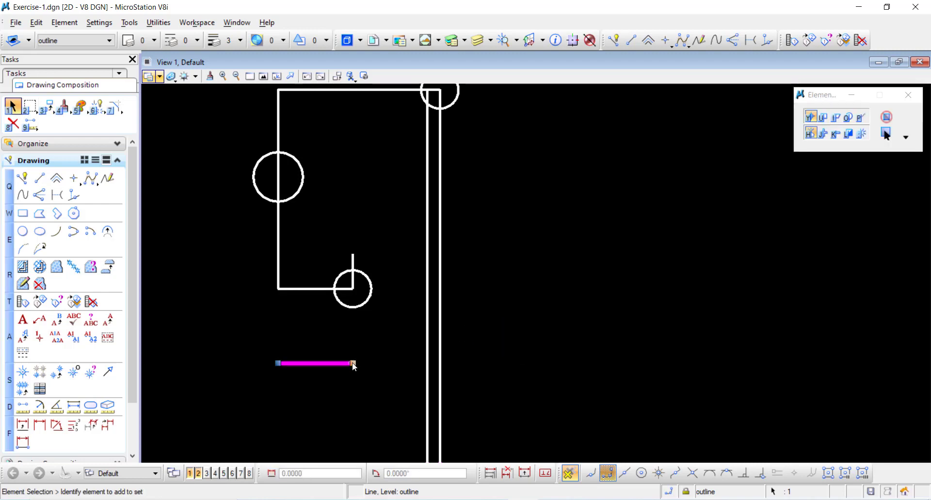
Stretch the copied horizontal line's right end past both long vertical lines to a length of about 77
click(353, 363)
click(471, 356)
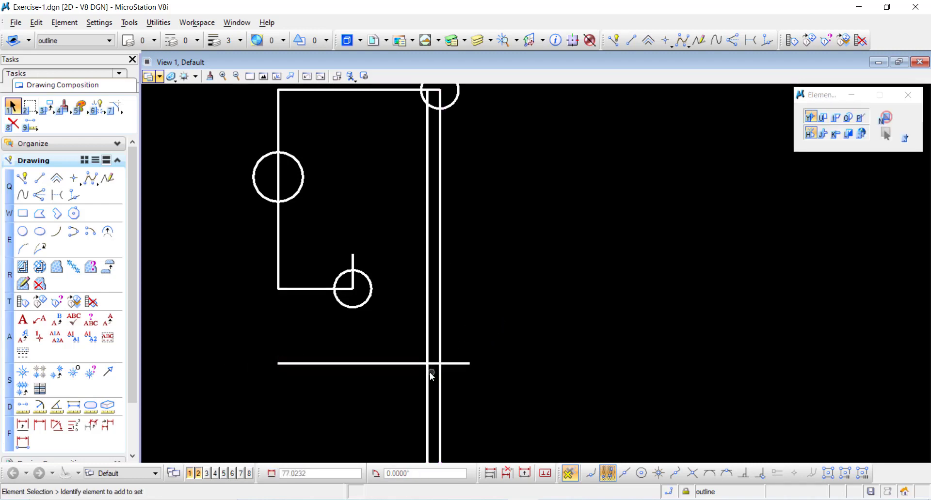
scroll(430, 373, down, 5)
scroll(431, 376, up, 5)
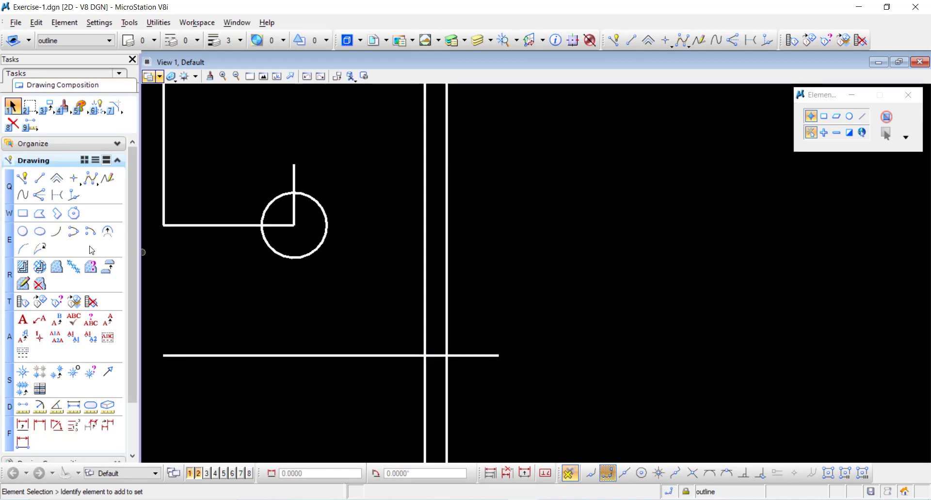
Place a radius 7.5 circle centered where the left one of the two long vertical lines crosses the lowest horizontal line
click(23, 231)
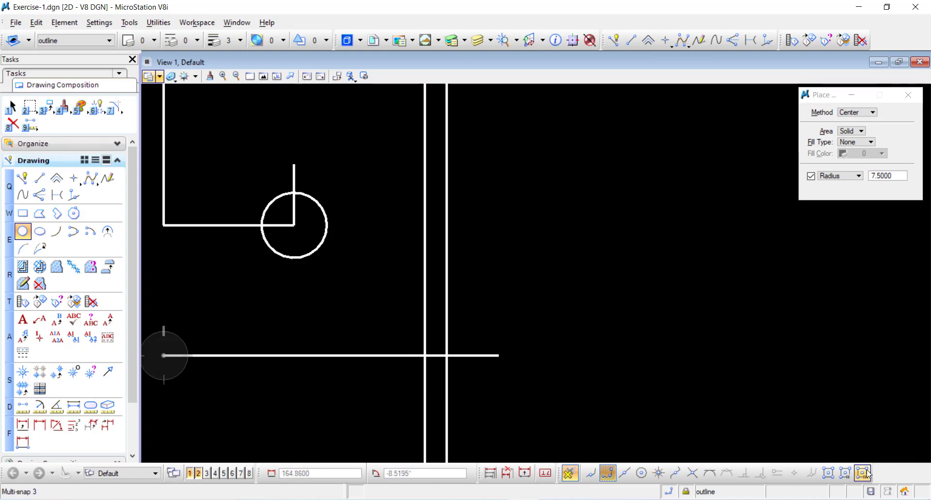
click(424, 355)
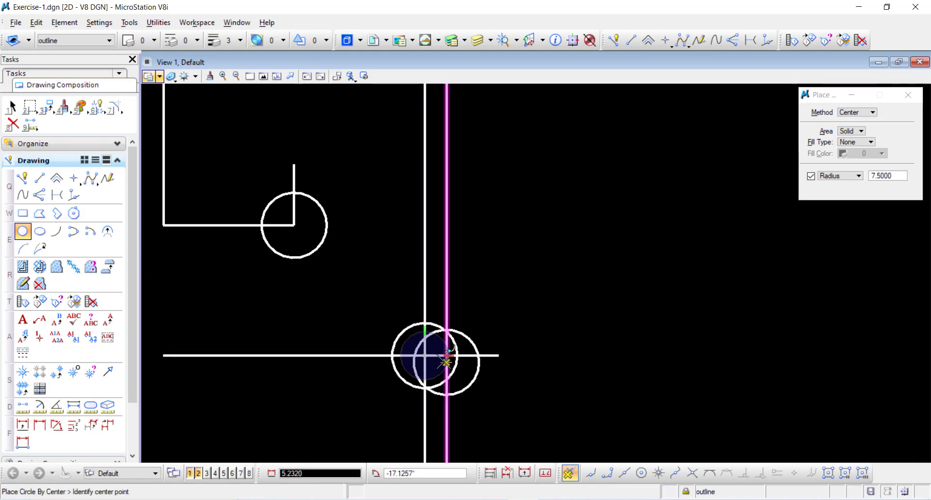
key(Escape)
scroll(489, 341, up, 4)
scroll(466, 315, down, 8)
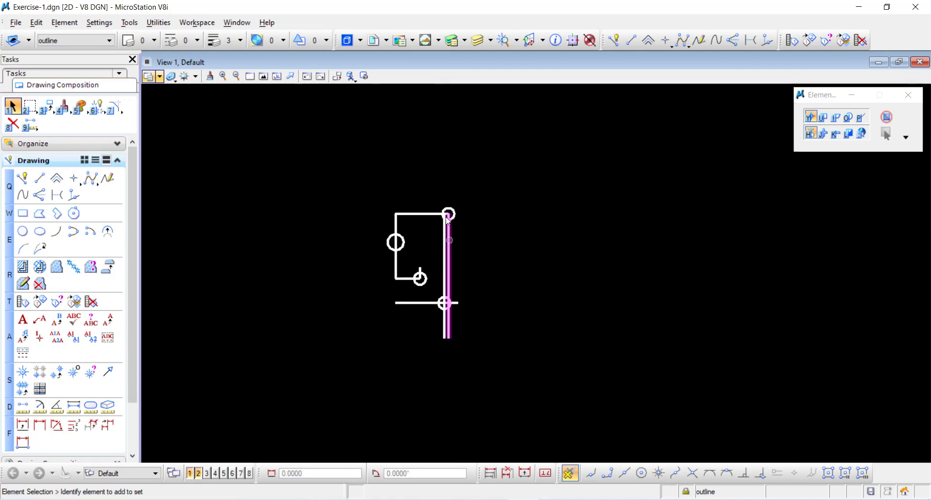
Delete the original long vertical line that starts at the upper circle's center
click(452, 242)
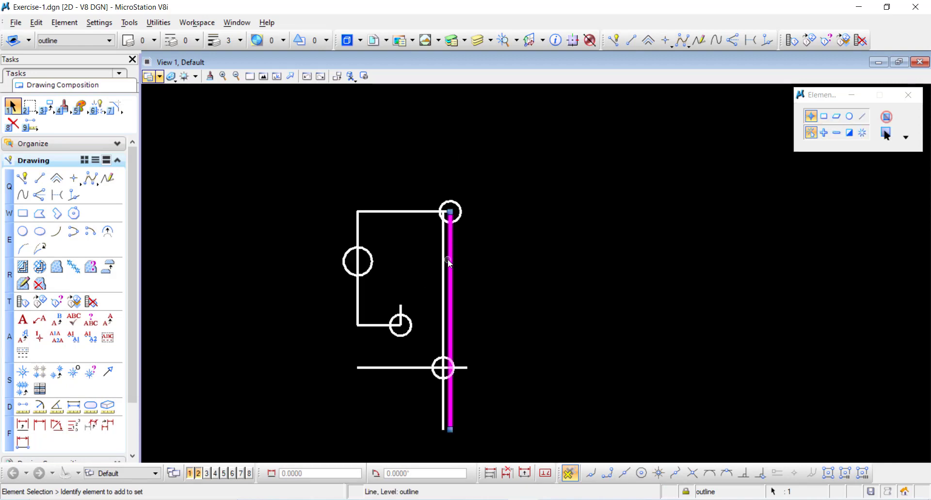
key(Delete)
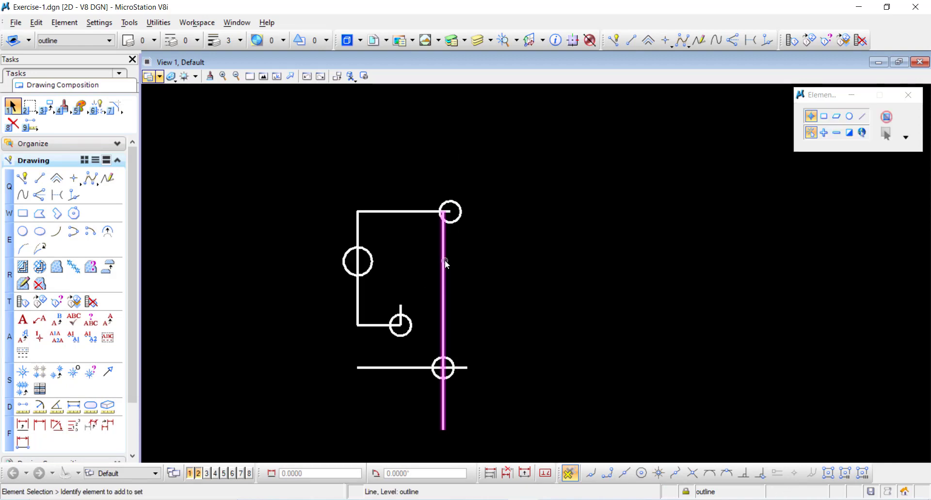
click(444, 260)
click(500, 338)
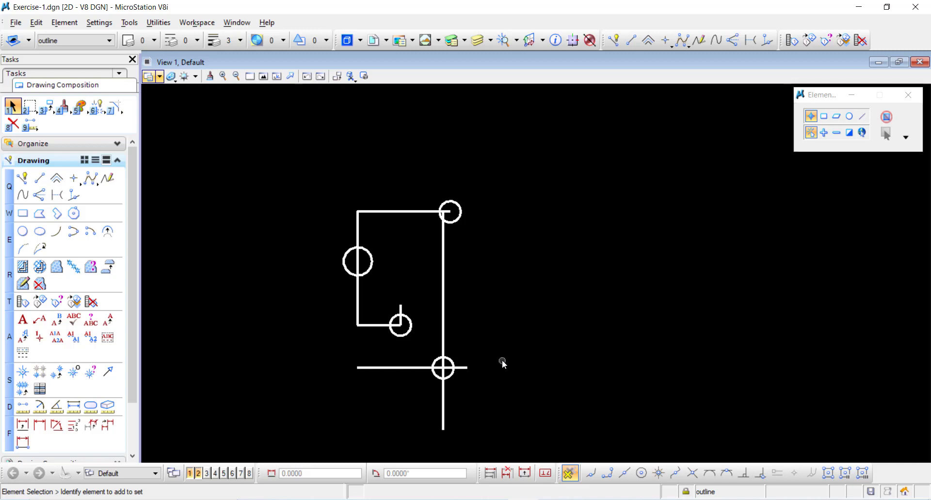
Place a circle with a fixed radius of 15 concentric with the upper right radius 7.5 circle
scroll(428, 178, up, 5)
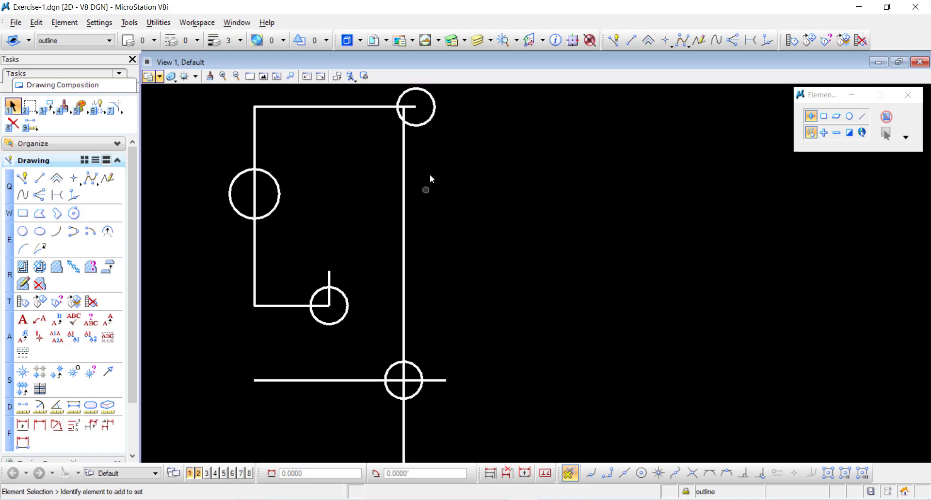
scroll(426, 218, down, 6)
scroll(443, 260, up, 4)
scroll(460, 276, up, 2)
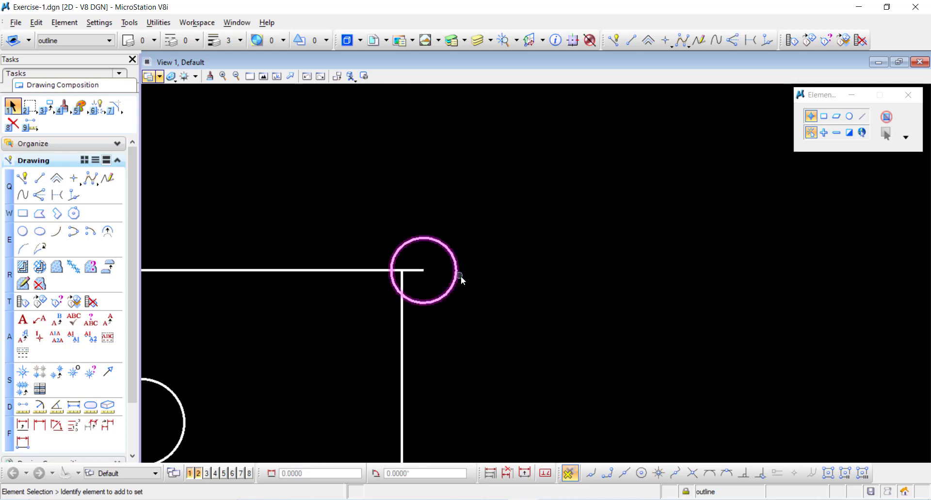
scroll(455, 280, down, 2)
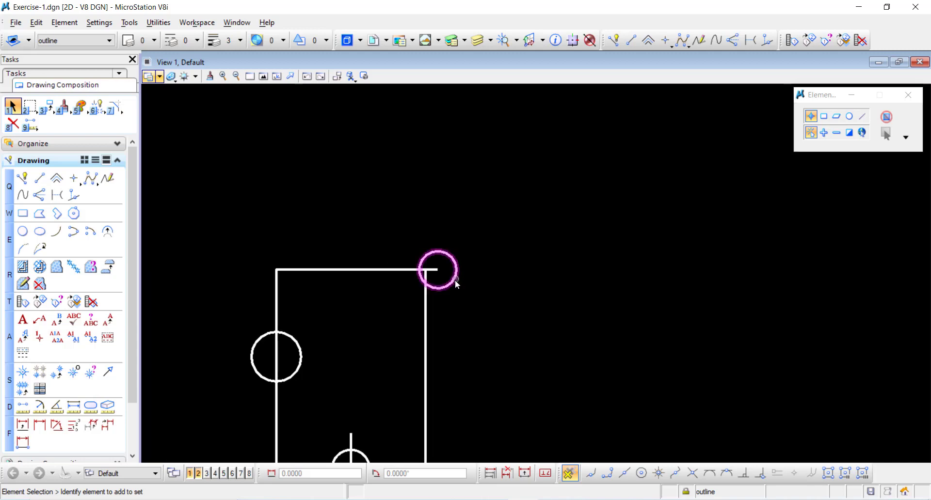
click(23, 232)
double_click(885, 178)
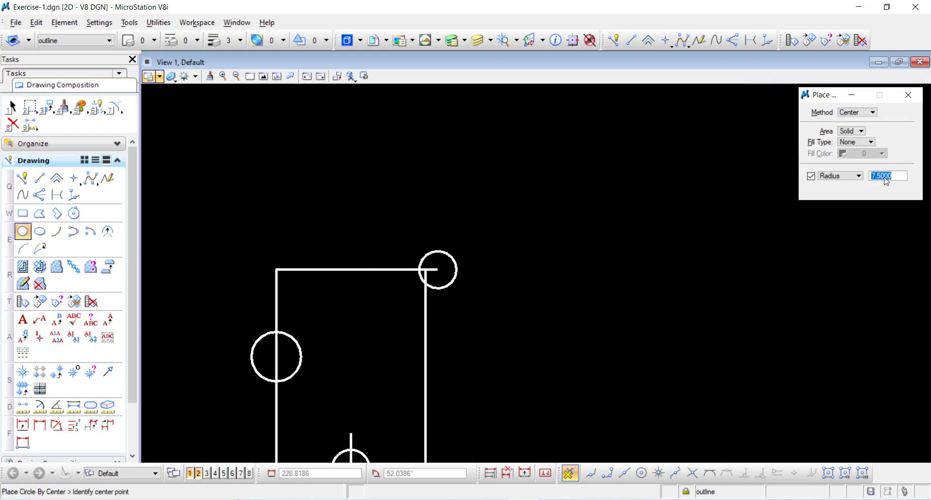
text(15)
key(Return)
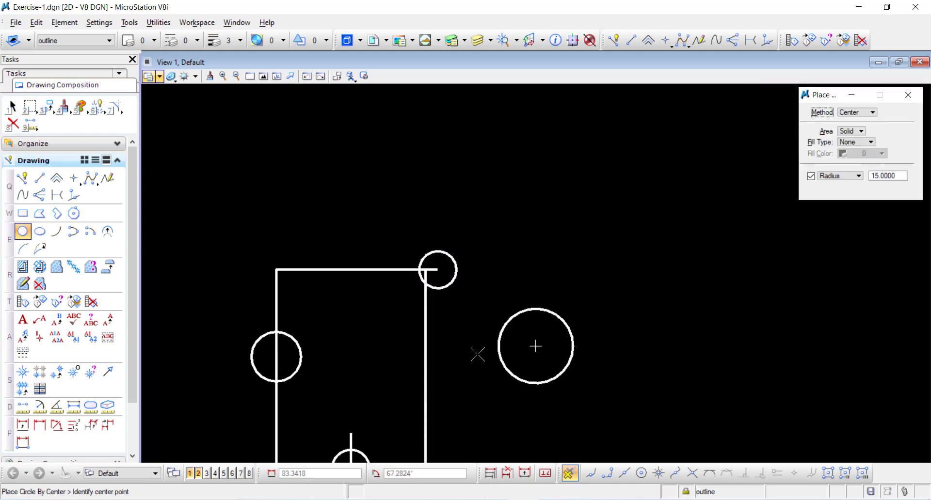
click(438, 270)
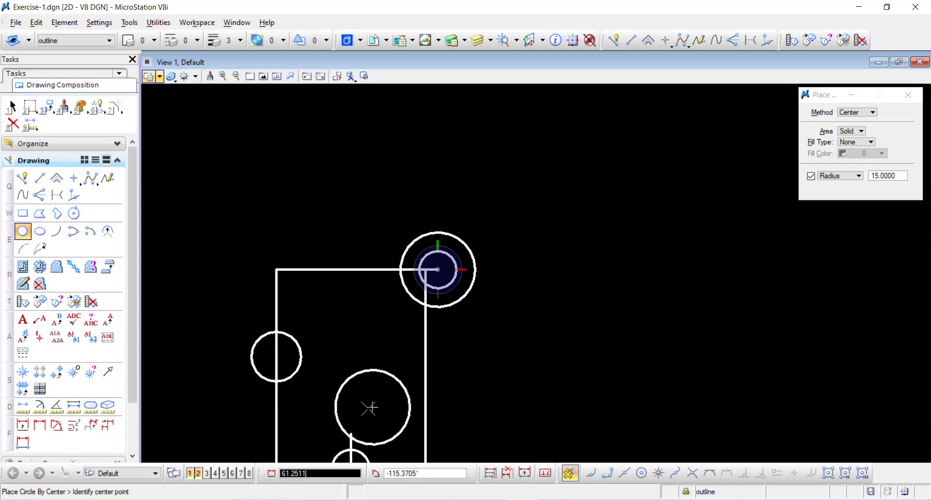
Place radius 15 circles concentric with the two lower radius 7.5 circles
scroll(443, 286, down, 2)
scroll(438, 378, up, 2)
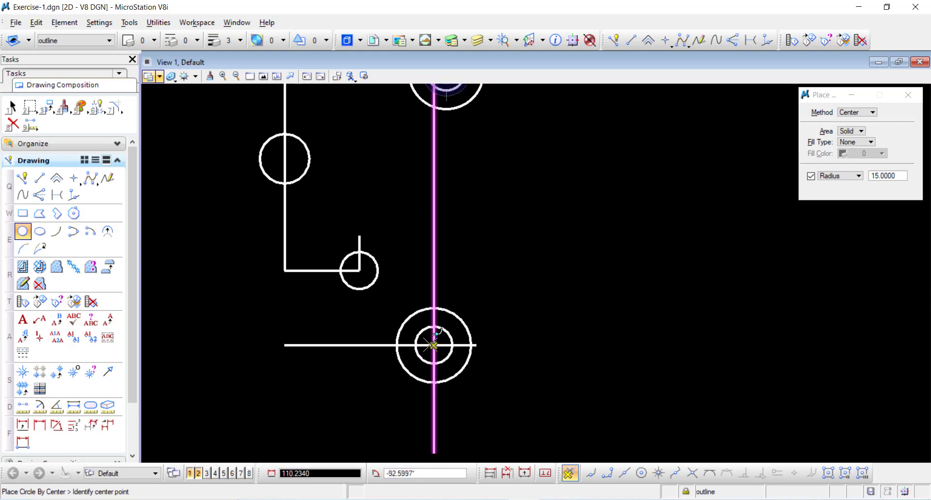
scroll(435, 347, up, 1)
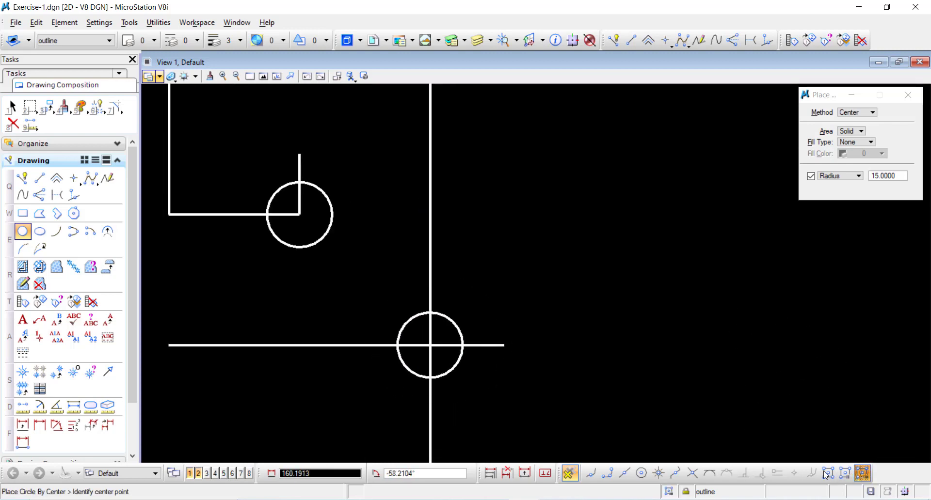
click(430, 345)
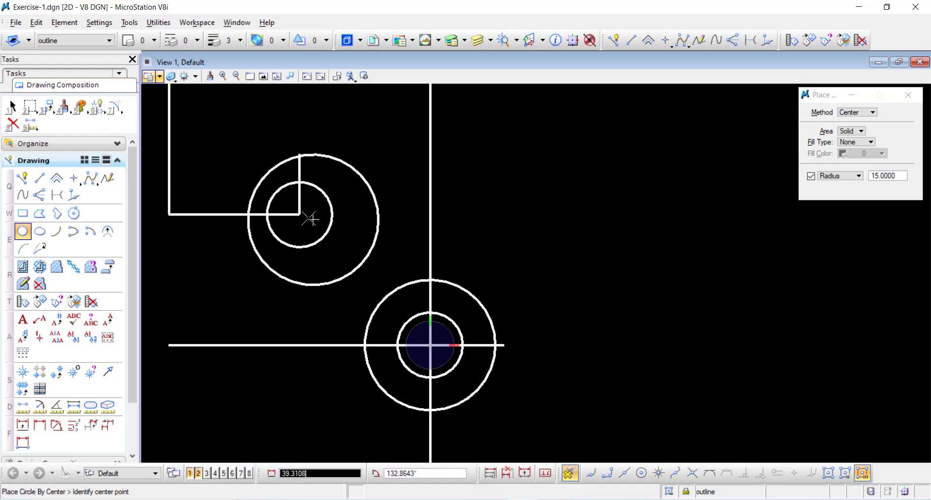
click(299, 214)
Place a circle with a fixed radius of 20 concentric with the radius 10 circle
scroll(388, 271, down, 4)
scroll(351, 166, up, 2)
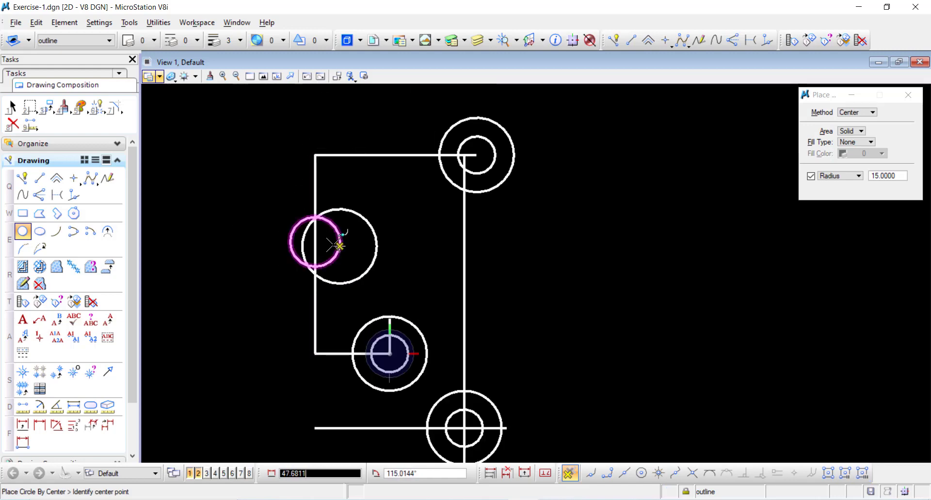
double_click(882, 176)
text(2)
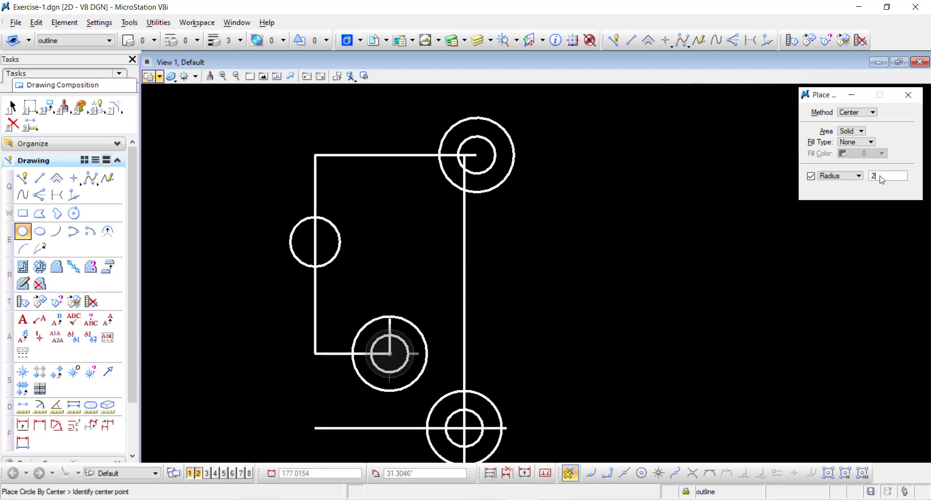
text(0)
click(315, 241)
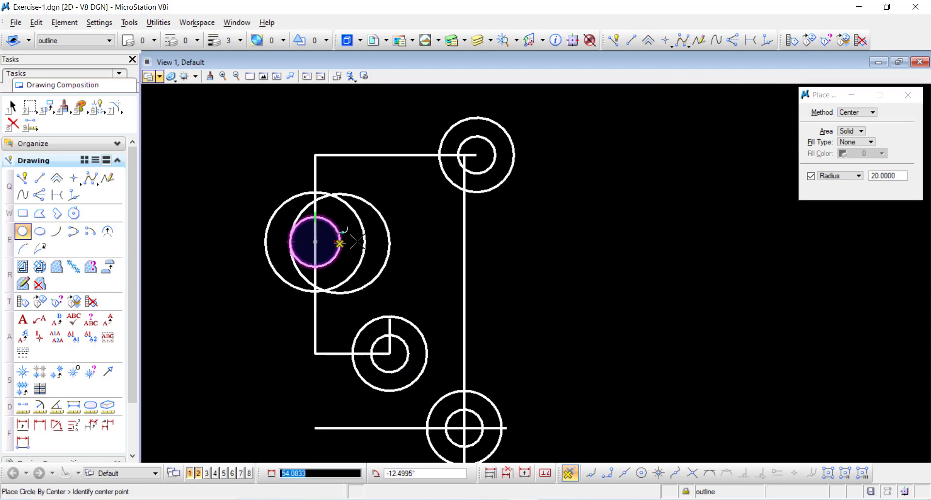
key(Escape)
scroll(522, 281, up, 2)
scroll(522, 281, down, 4)
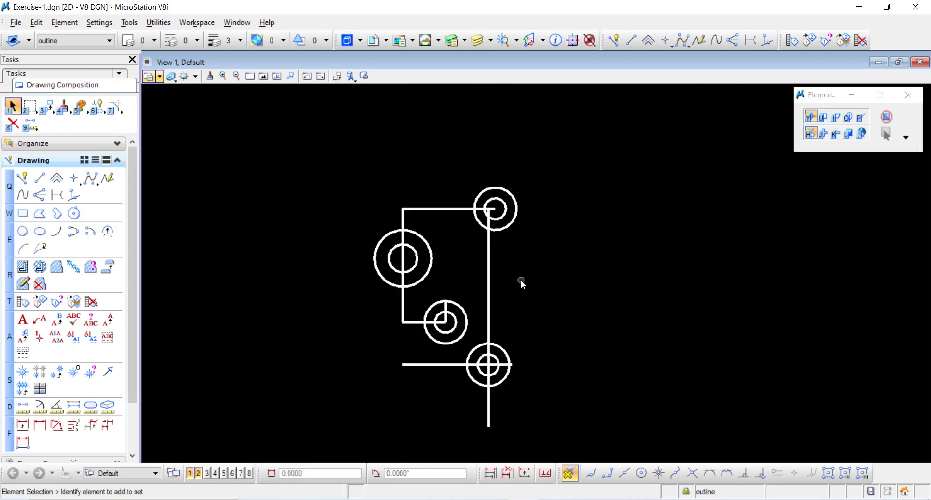
Shorten the vertical line below the radius 10 circle from its upper end to a short stub at the lower corner
scroll(521, 280, up, 2)
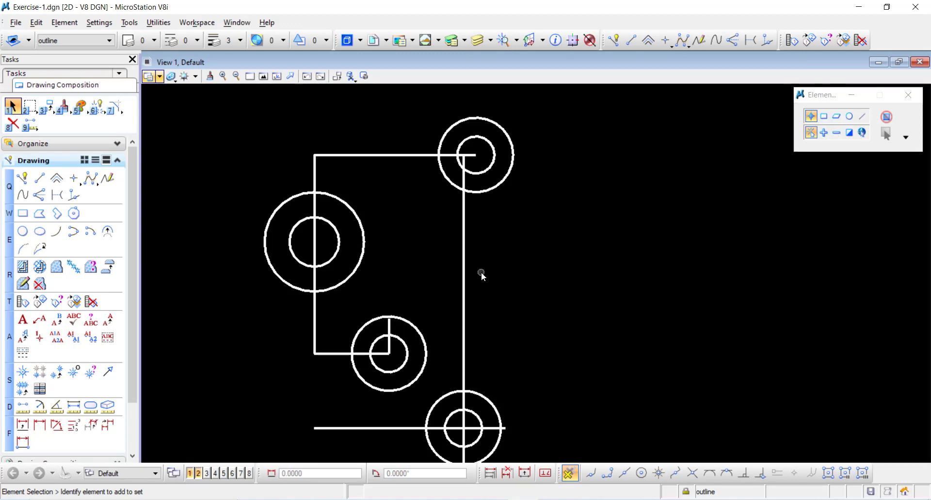
scroll(464, 163, up, 4)
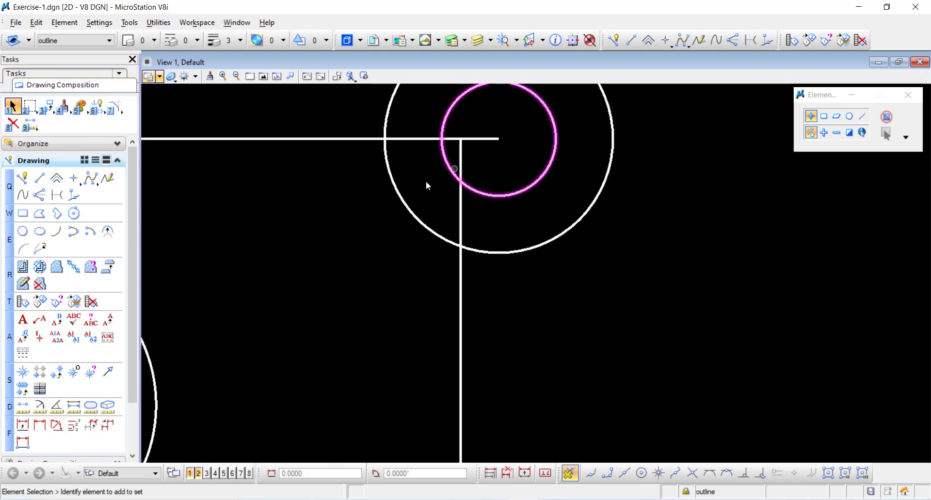
scroll(426, 187, down, 4)
scroll(255, 319, up, 2)
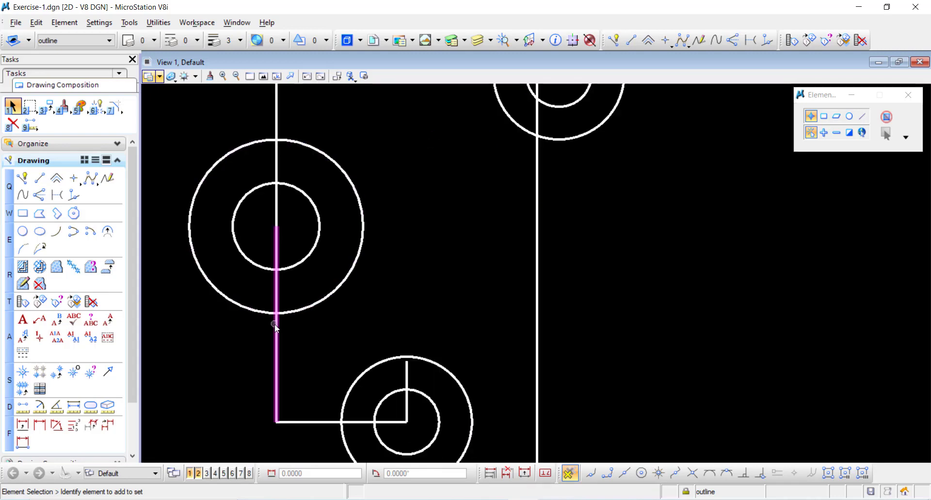
click(275, 323)
scroll(357, 297, down, 4)
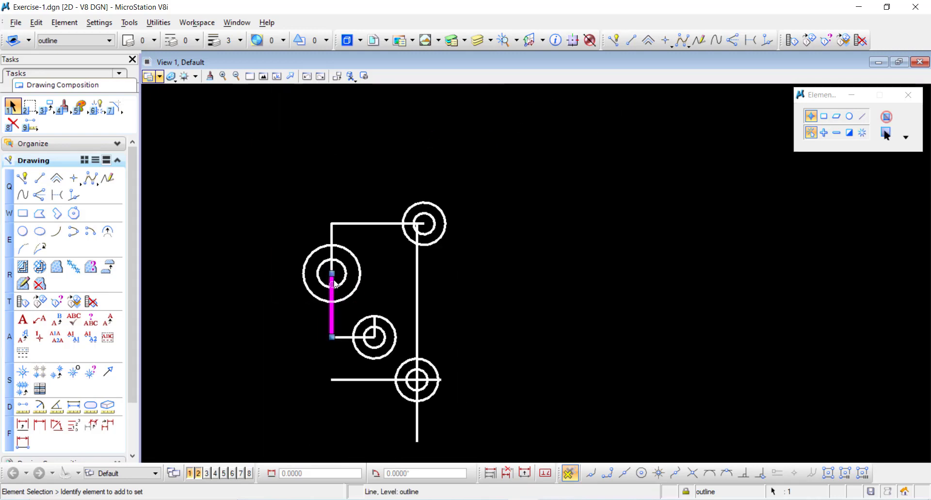
scroll(334, 282, up, 5)
drag(327, 258, 328, 421)
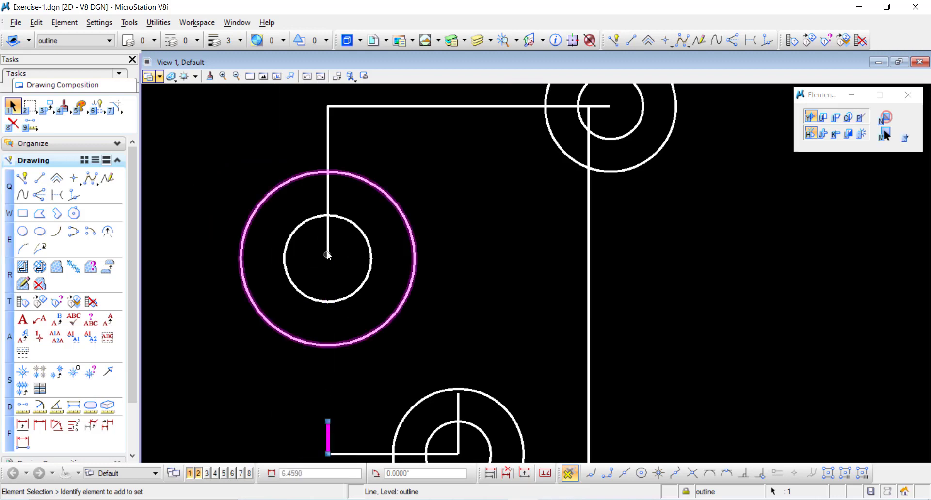
Stretch the lower end of the upper left vertical line down through the radius 10 circle to just beyond the radius 20 circle
click(328, 256)
drag(327, 259, 329, 383)
scroll(436, 272, up, 4)
scroll(435, 273, down, 6)
Assign the vertical line through the radius 20 circle to the center level
click(364, 262)
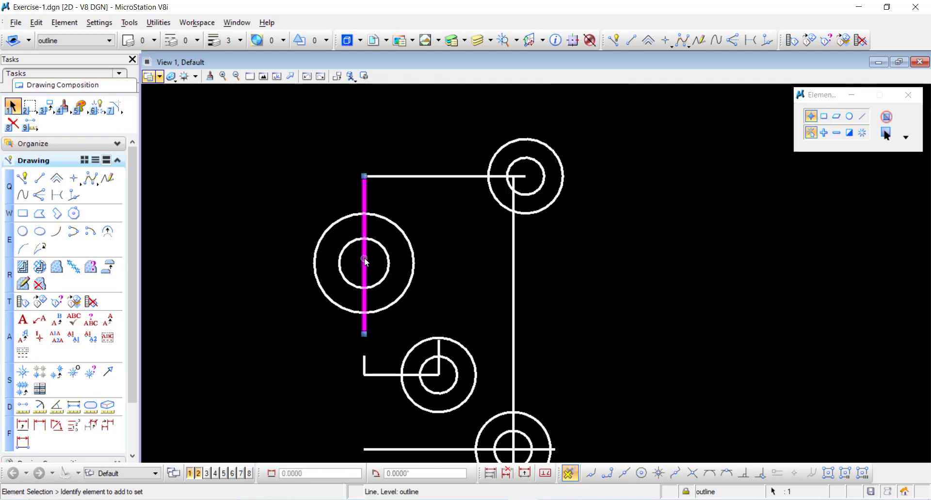
click(97, 42)
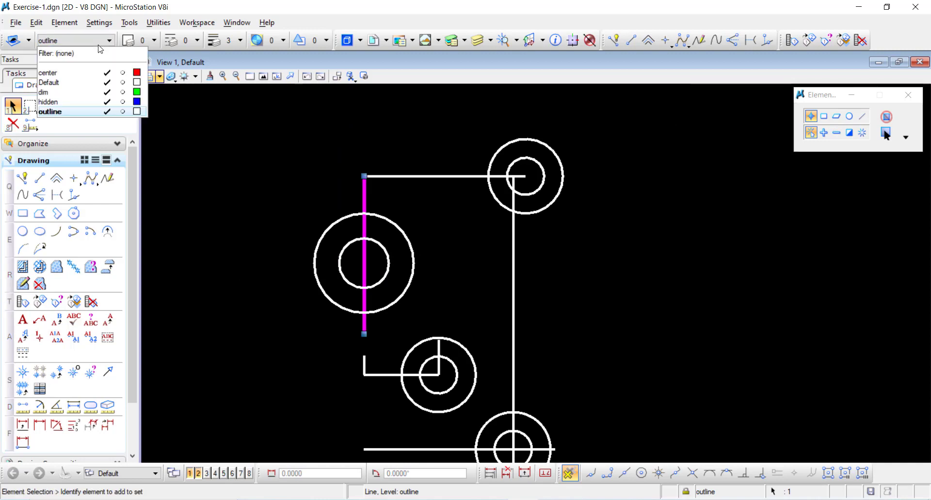
click(49, 73)
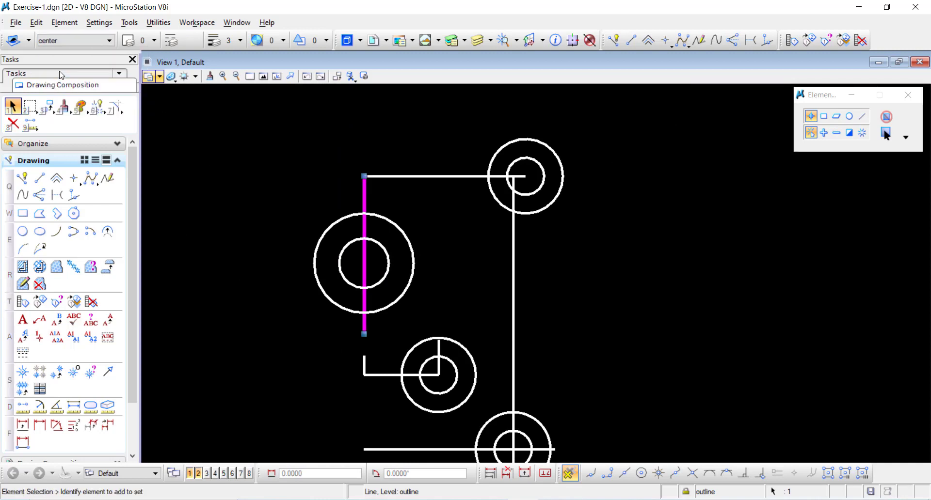
click(316, 178)
Assign the six remaining construction lines, including the short stub and the long vertical and horizontal lines, to the center level
scroll(436, 380, up, 5)
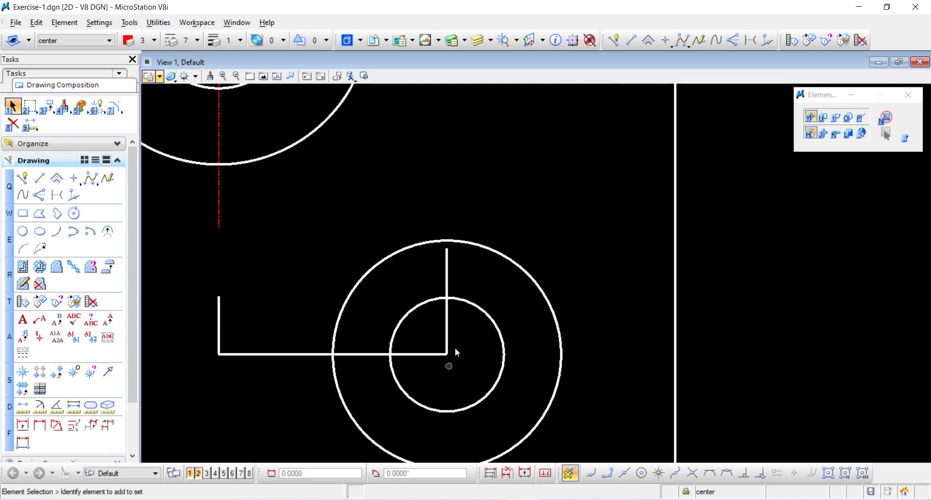
drag(428, 361, 427, 360)
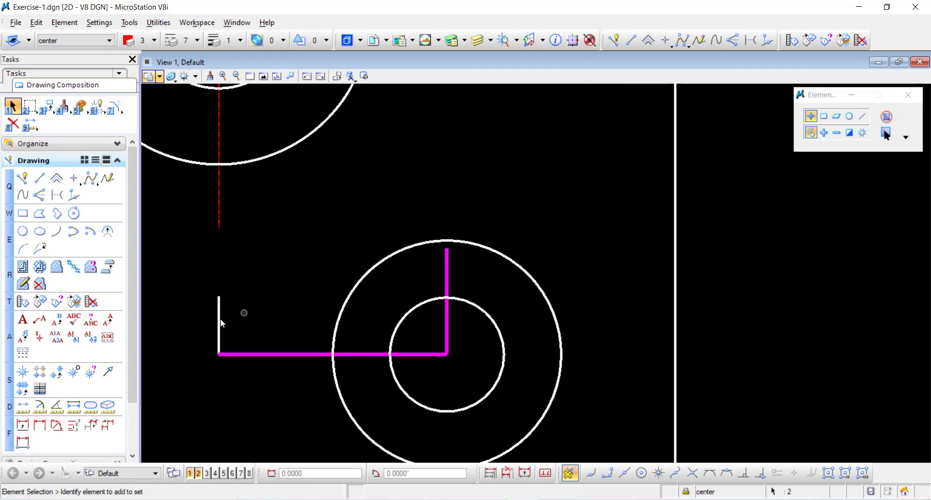
scroll(370, 238, up, 5)
scroll(373, 240, down, 15)
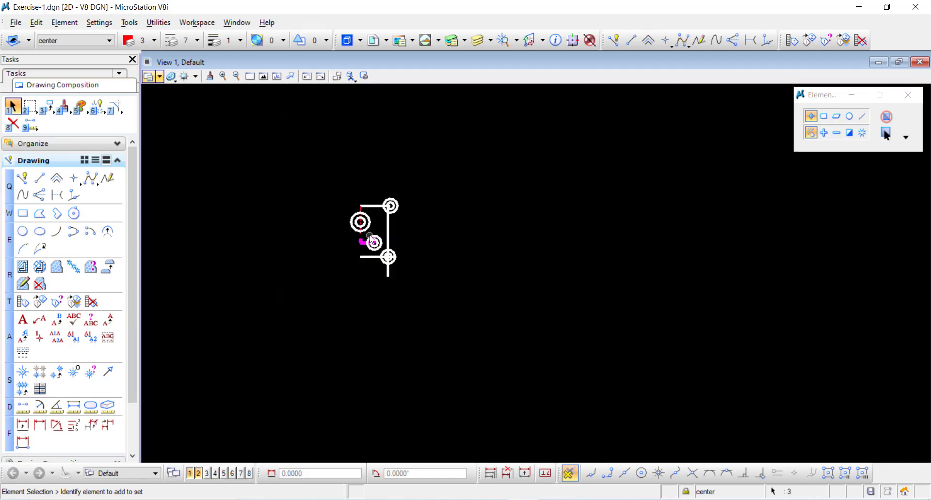
scroll(376, 243, up, 7)
scroll(430, 306, up, 2)
ctrl+click(442, 309)
ctrl+click(347, 313)
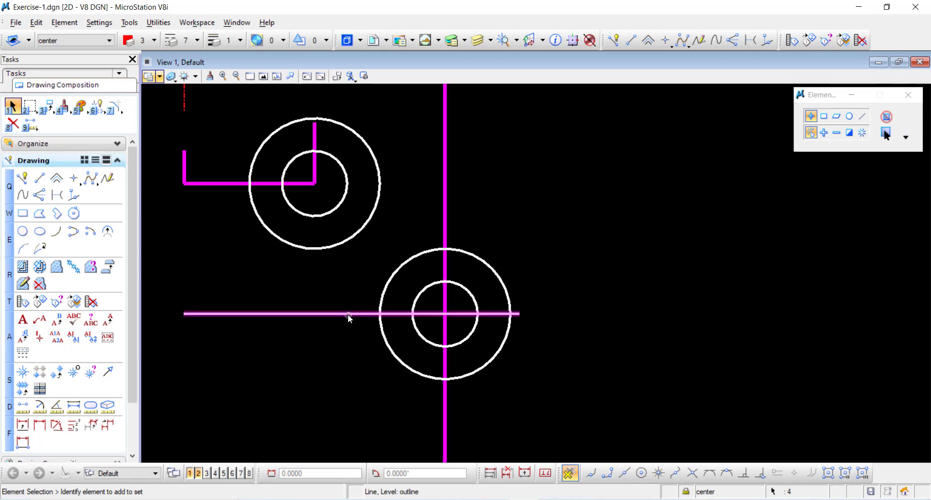
scroll(443, 320, up, 2)
scroll(447, 328, down, 5)
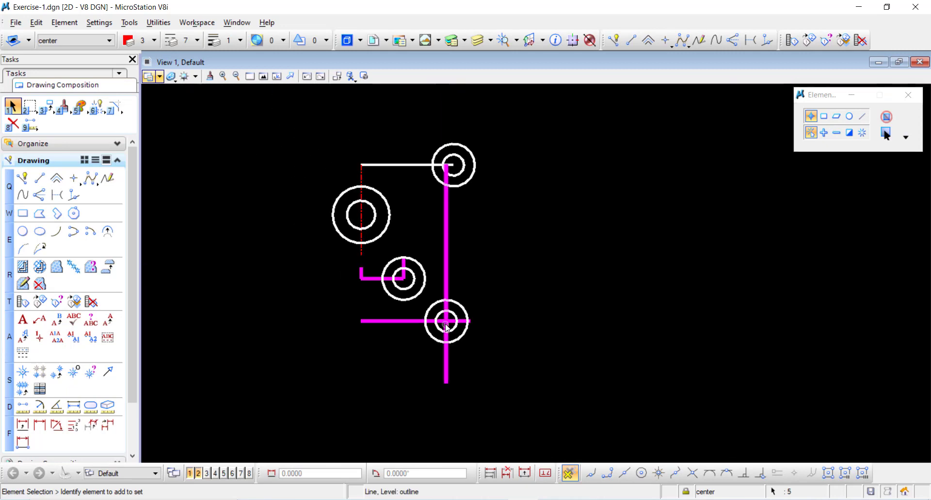
scroll(414, 164, up, 3)
ctrl+click(415, 164)
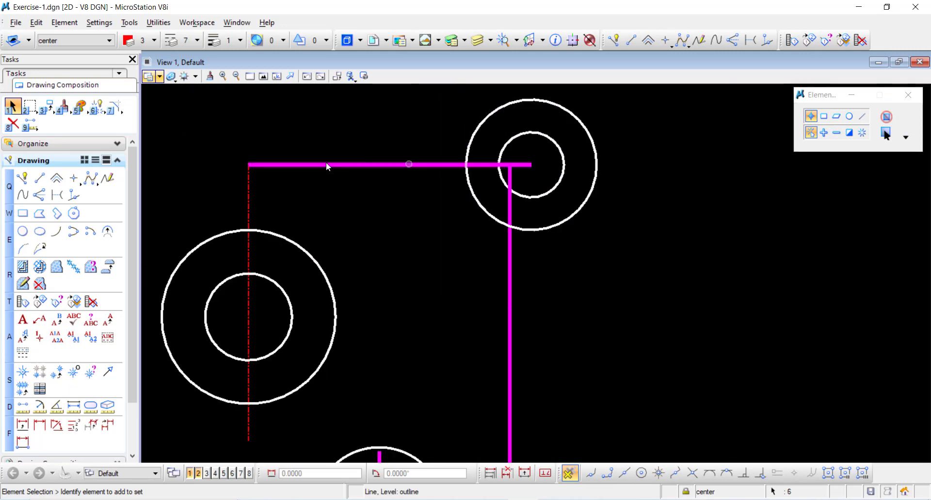
click(98, 39)
click(49, 68)
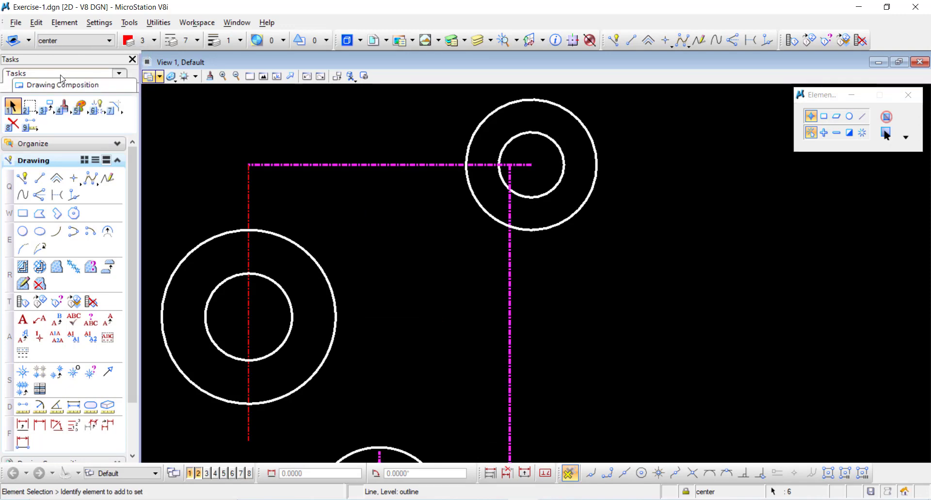
click(399, 204)
Copy the short horizontal center line at the middle circles up to the center of the radius 20 circle
scroll(397, 206, up, 2)
scroll(409, 217, down, 5)
scroll(340, 293, up, 3)
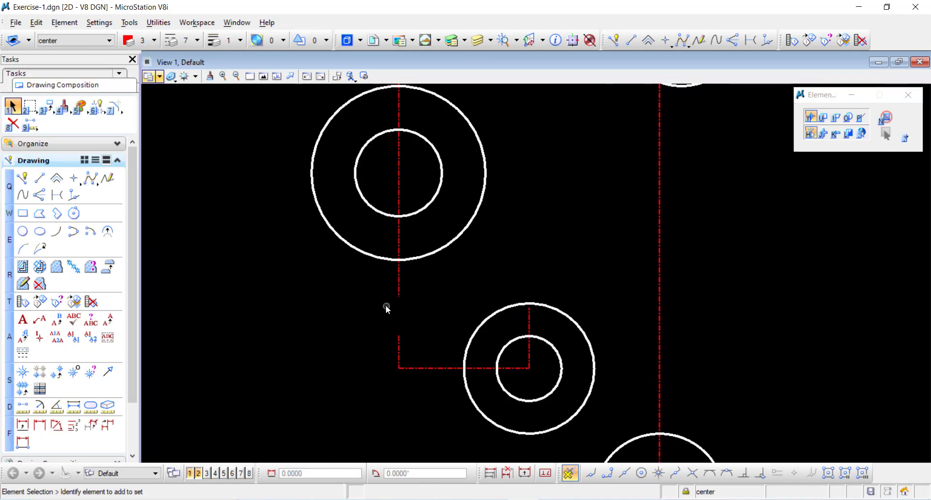
scroll(387, 309, down, 3)
scroll(394, 311, up, 3)
click(398, 347)
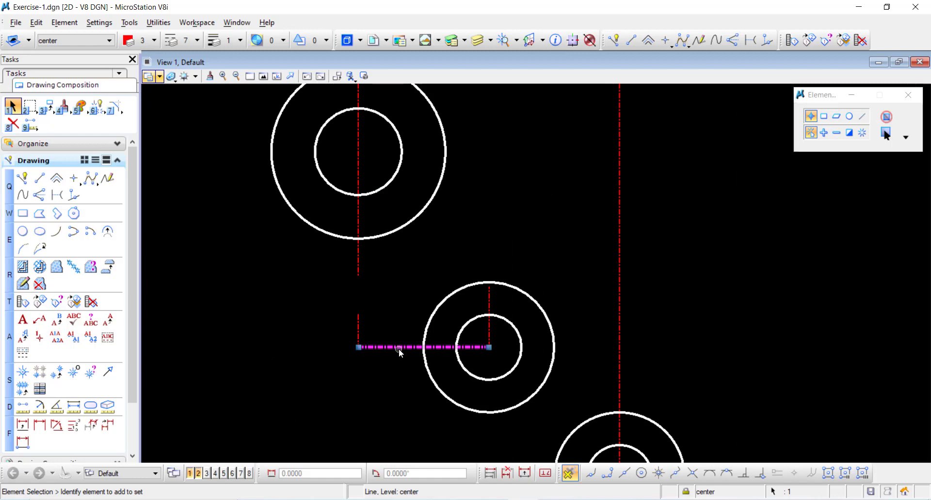
click(44, 110)
click(86, 113)
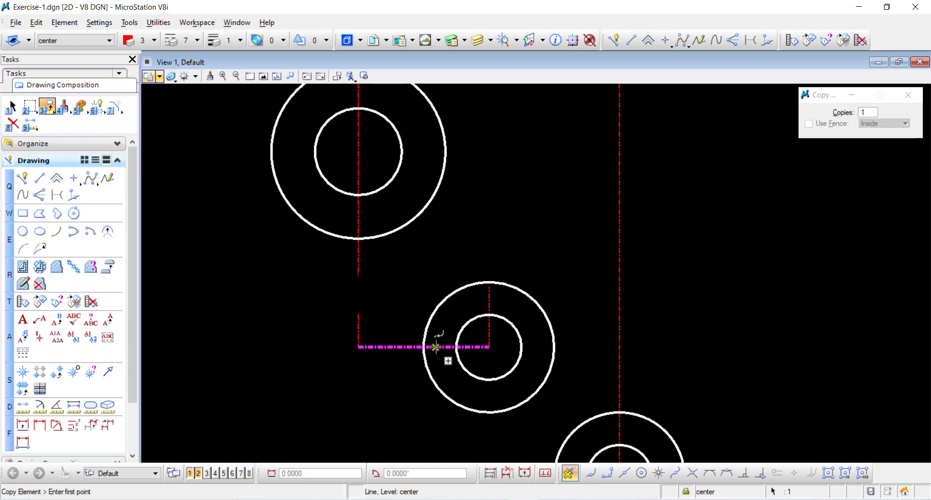
click(435, 347)
scroll(393, 259, down, 2)
scroll(402, 239, up, 2)
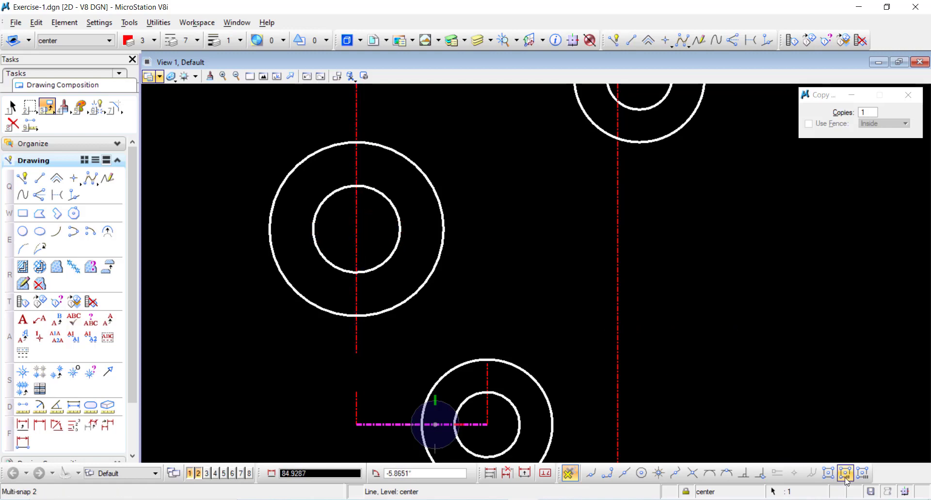
click(862, 474)
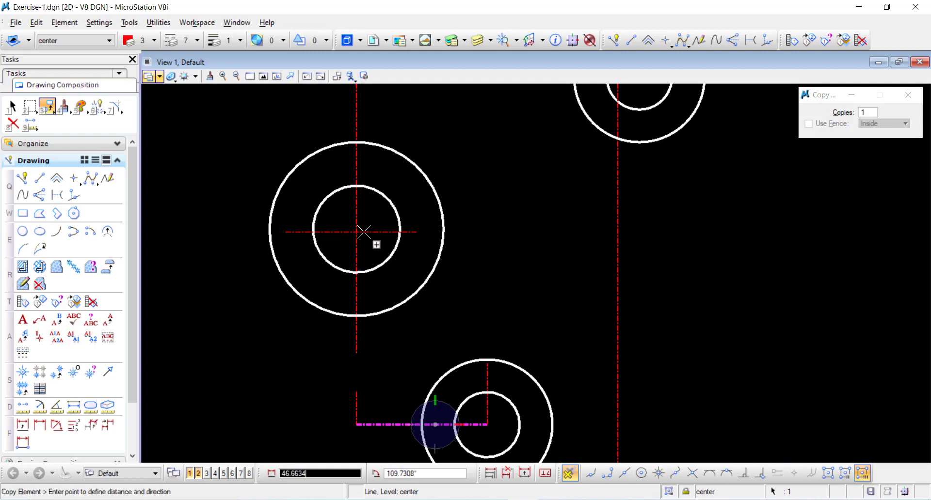
click(398, 231)
right_click(398, 231)
Stretch both ends of the copied horizontal center line to just beyond the radius 20 circle
drag(409, 229, 468, 228)
drag(280, 229, 235, 228)
click(472, 204)
Move the uppermost horizontal center line about 28 to the right so it crosses the upper right circles
scroll(437, 224, up, 2)
scroll(388, 240, down, 3)
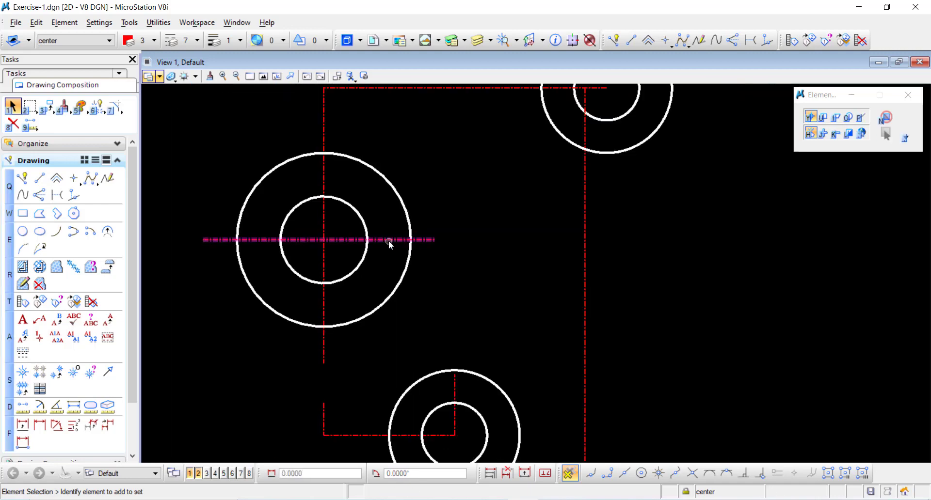
click(393, 154)
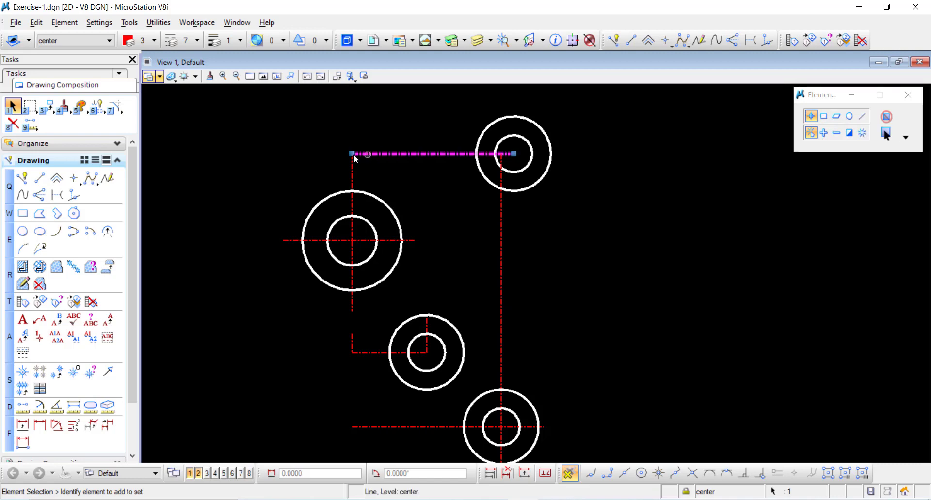
click(47, 107)
click(113, 128)
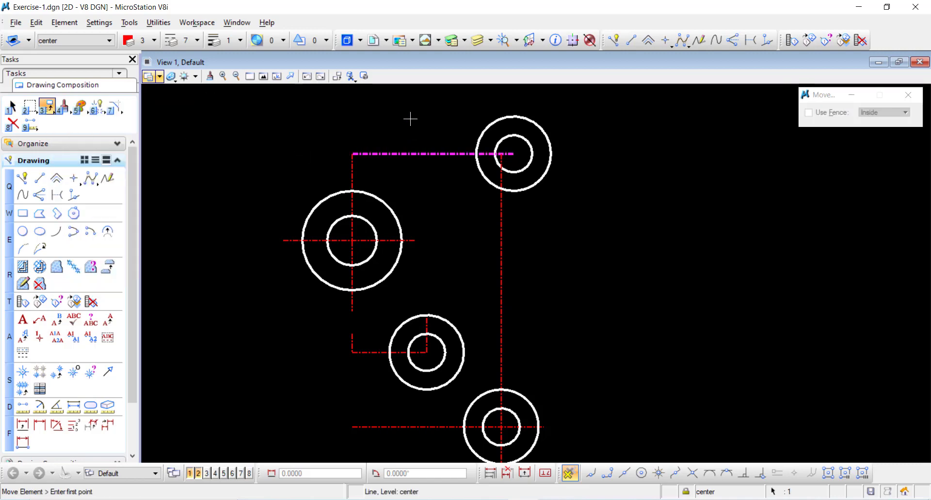
click(433, 99)
click(502, 98)
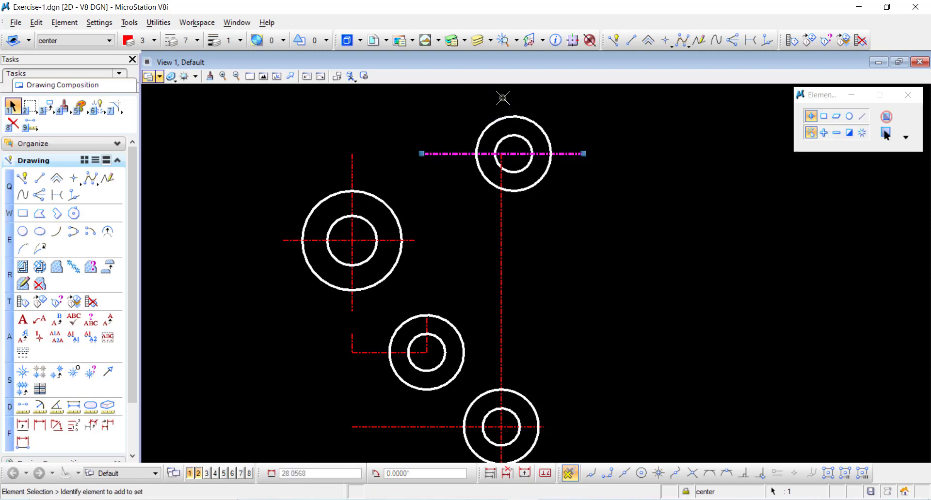
click(577, 231)
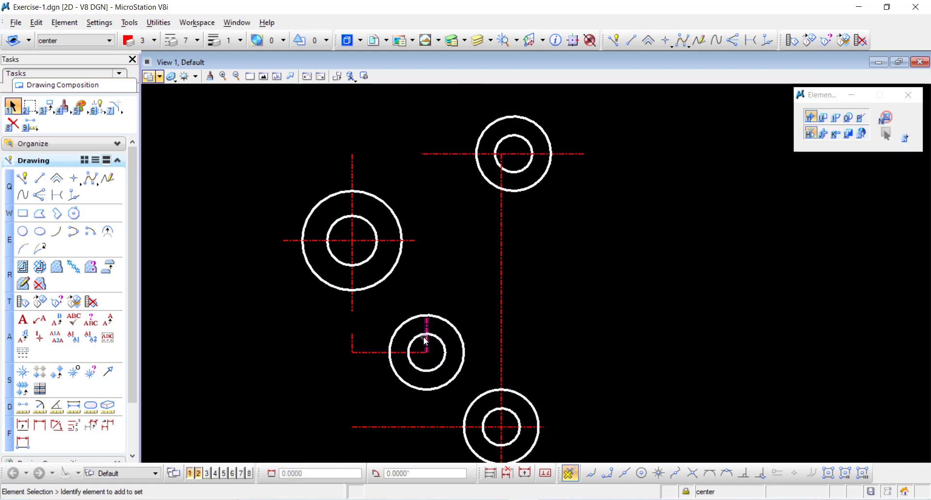
Delete the short vertical stub beside the middle circles and move their horizontal center line to the right across them
scroll(407, 364, up, 2)
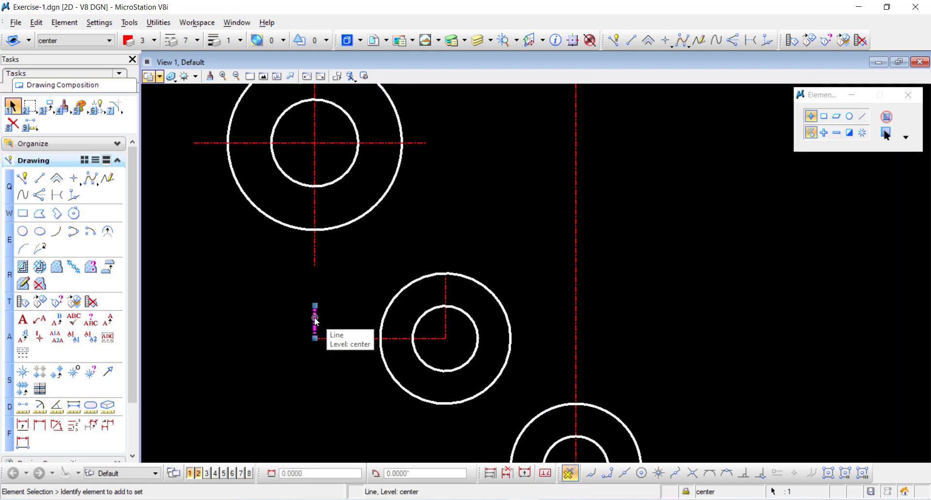
click(358, 340)
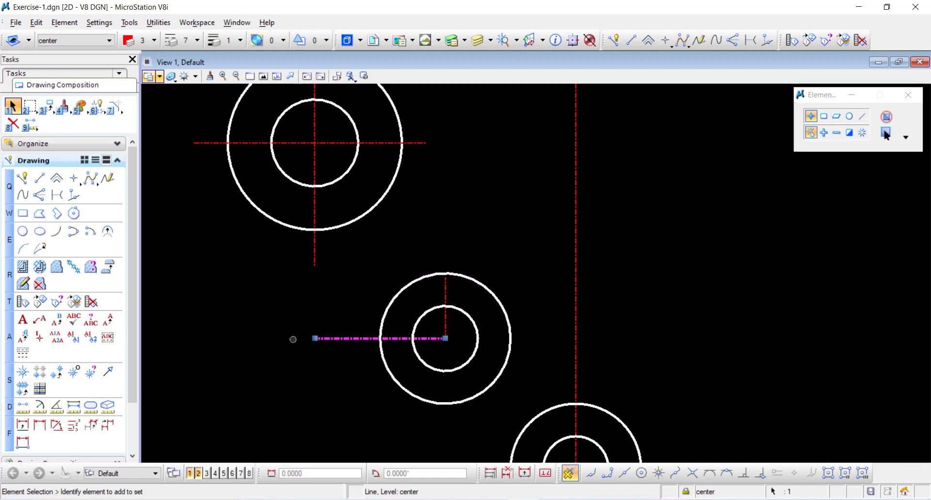
click(46, 105)
click(99, 129)
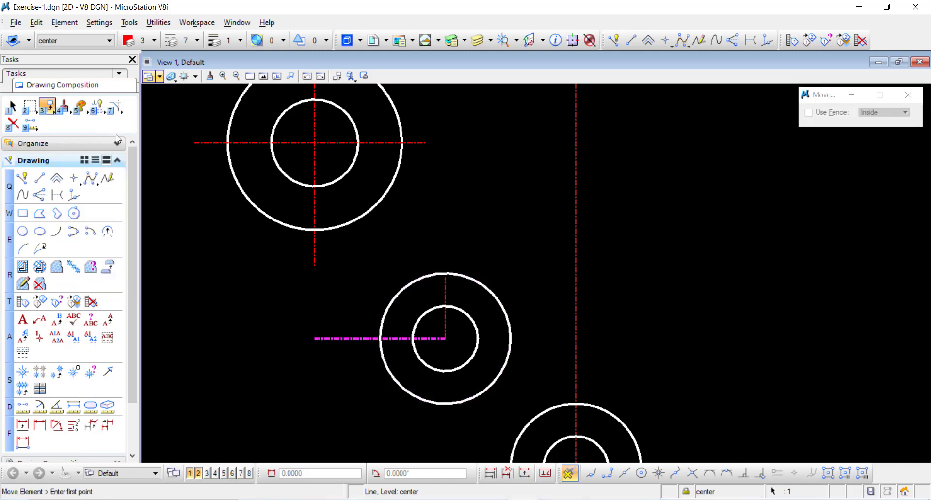
click(452, 222)
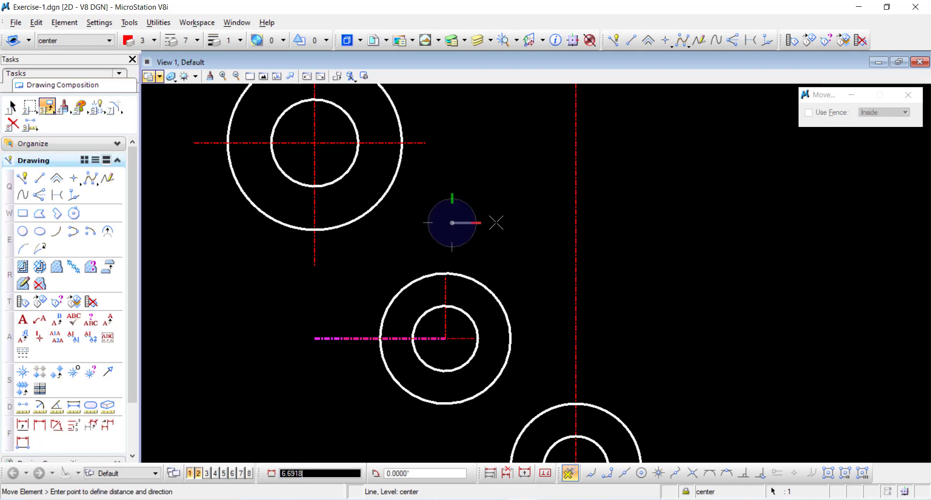
click(529, 221)
right_click(528, 220)
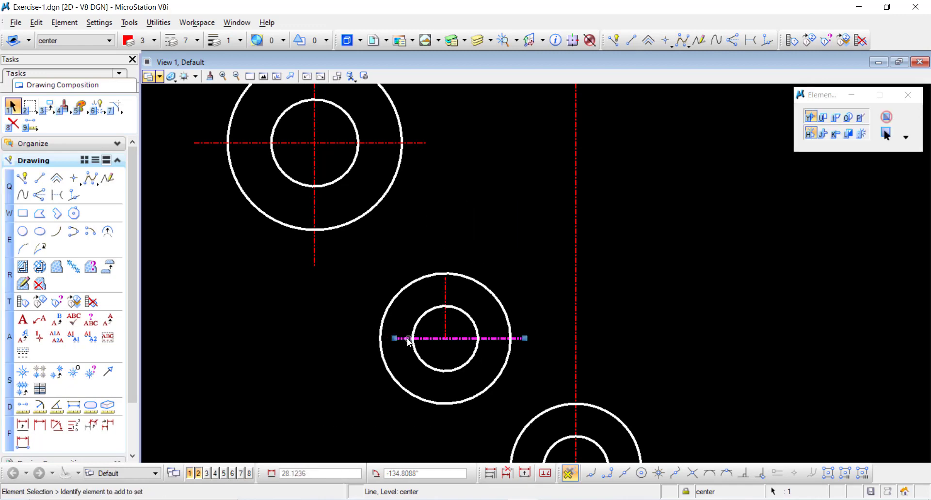
Stretch the left end of the middle circles' horizontal center line and the upper end of their vertical one beyond the outer circle
drag(394, 338, 350, 339)
click(446, 289)
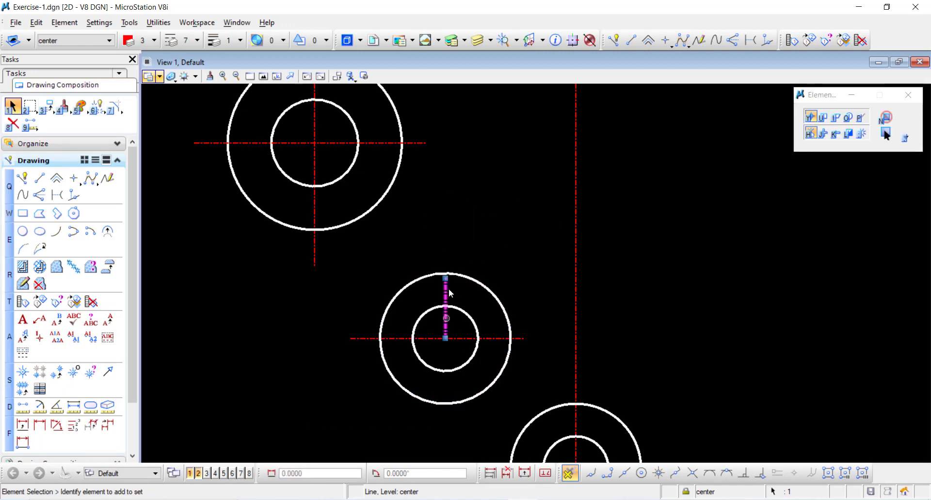
drag(445, 278, 451, 188)
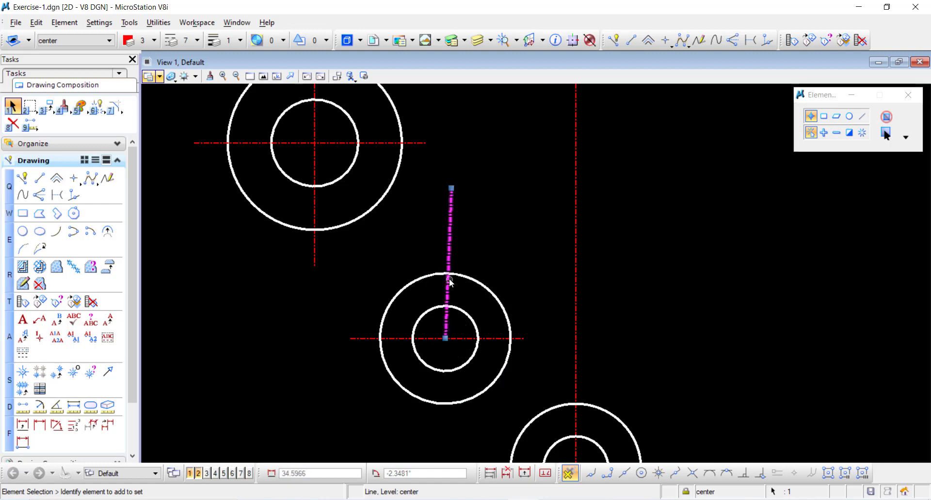
key(ctrl+z)
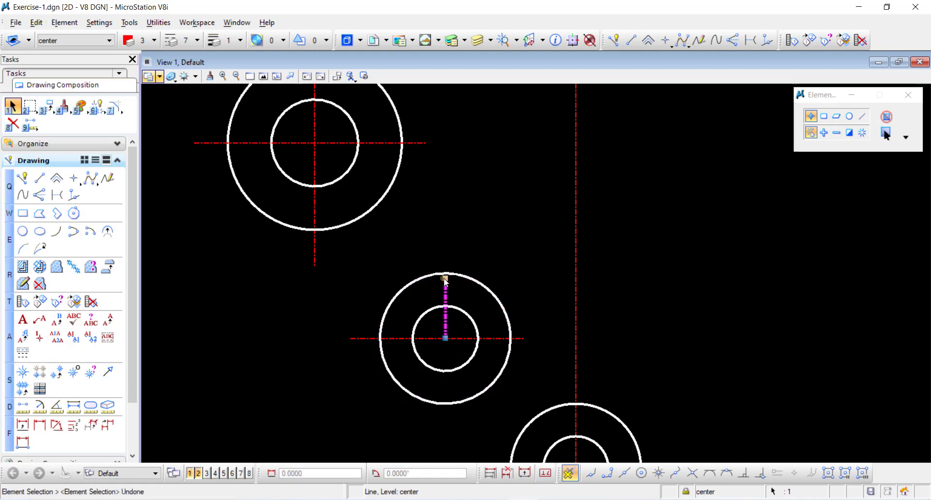
drag(445, 278, 445, 213)
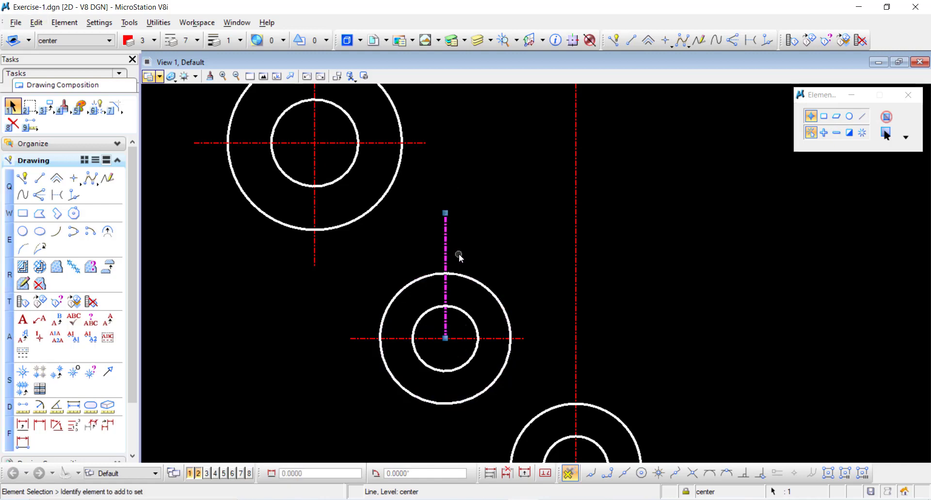
Move the middle circles' vertical center line about 12 downward and stretch its upper end to a length of about 39
click(47, 106)
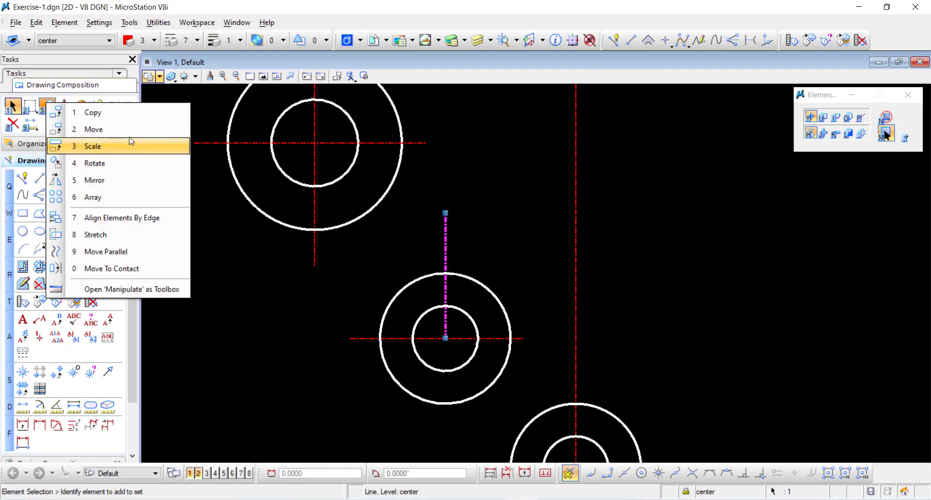
click(94, 129)
click(517, 203)
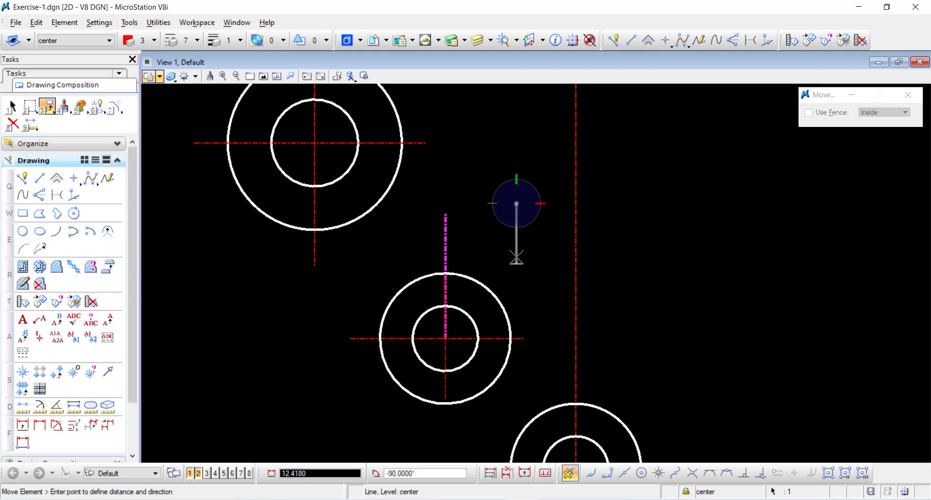
click(517, 257)
right_click(508, 255)
drag(446, 265, 450, 221)
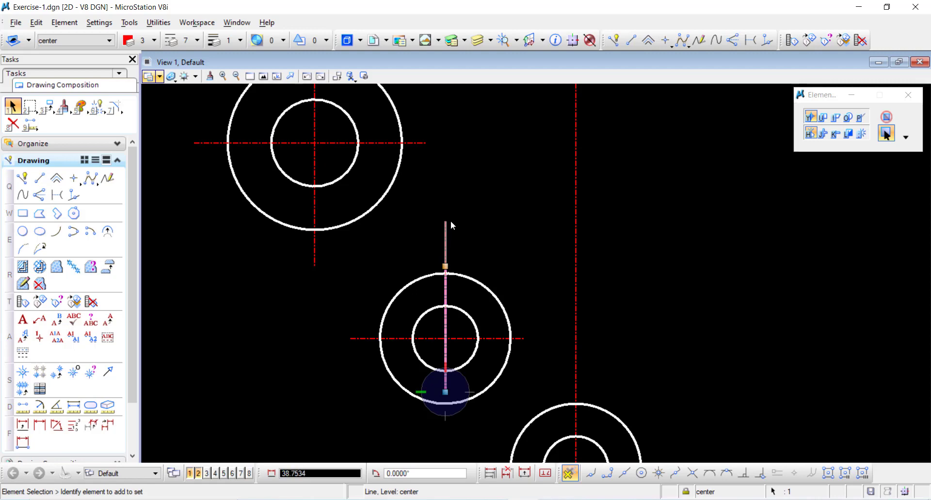
Move the lengthened vertical center line further down so it extends past the middle outer circle on both sides
click(49, 103)
click(94, 128)
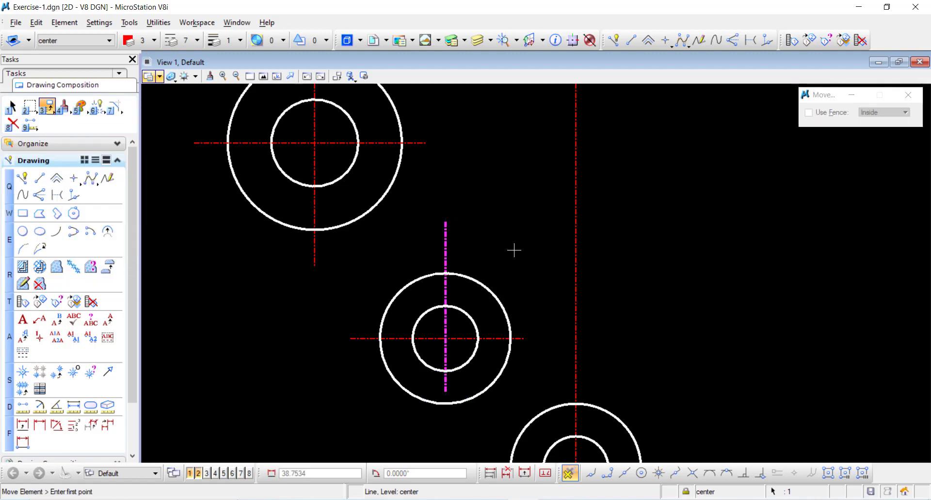
click(519, 237)
click(519, 265)
right_click(520, 266)
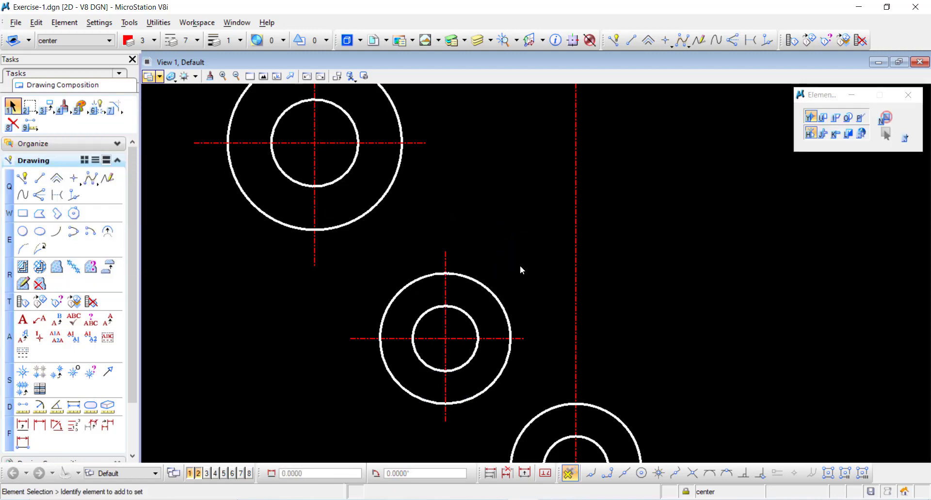
Partially delete the long vertical center line just above the lowest circles and trim their horizontal center line on the left, near the outer circle
scroll(520, 266, up, 2)
scroll(519, 266, down, 7)
scroll(553, 320, down, 2)
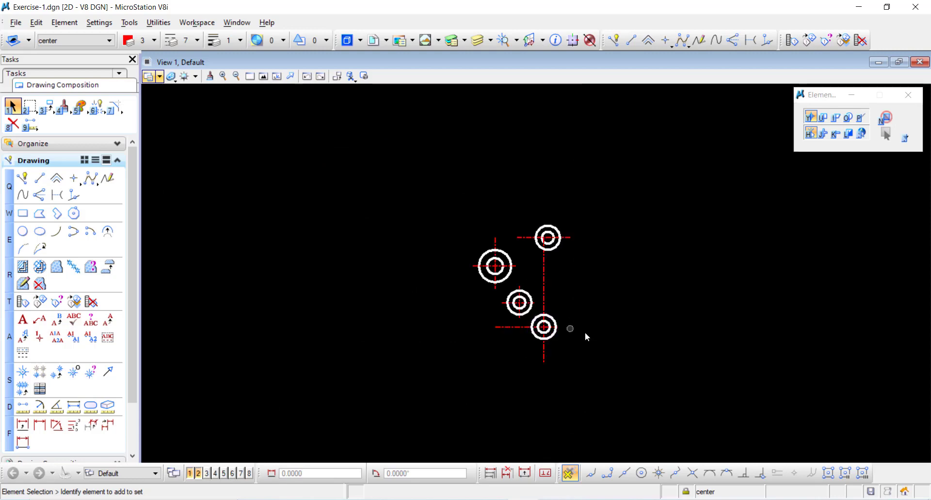
scroll(585, 334, up, 7)
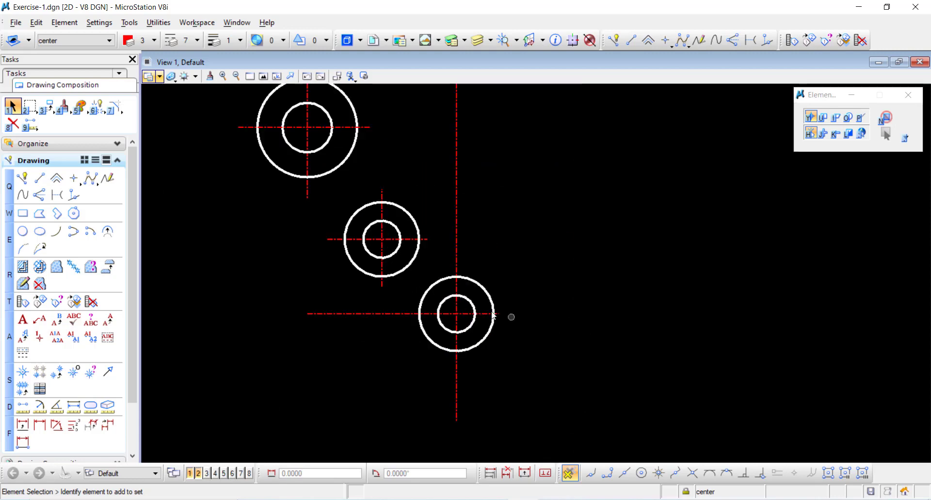
click(97, 106)
click(446, 143)
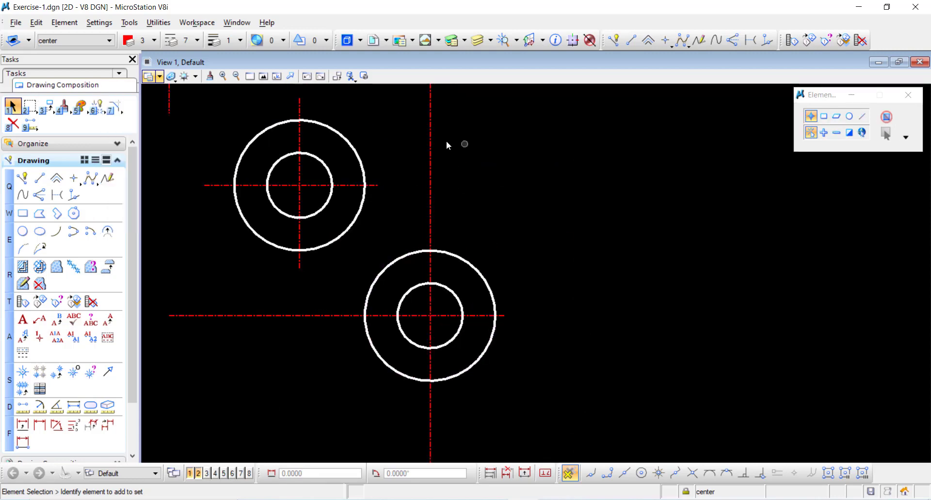
click(115, 104)
click(171, 131)
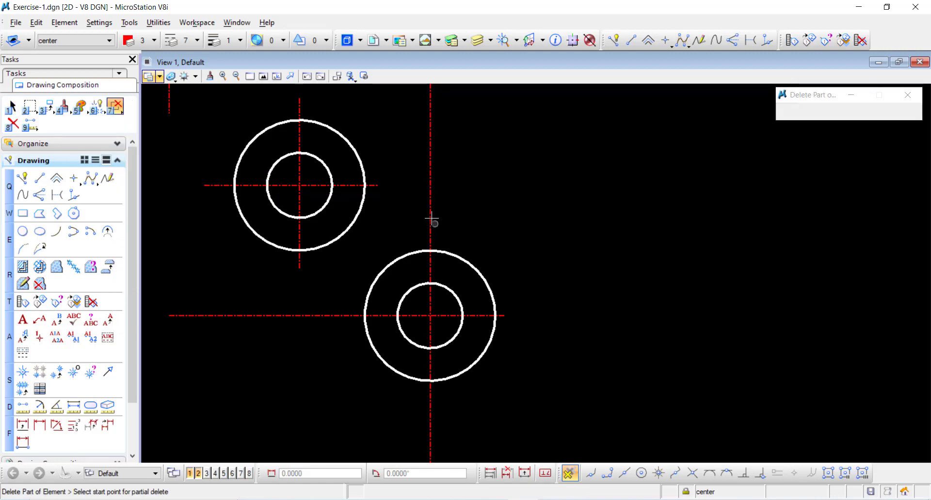
click(169, 316)
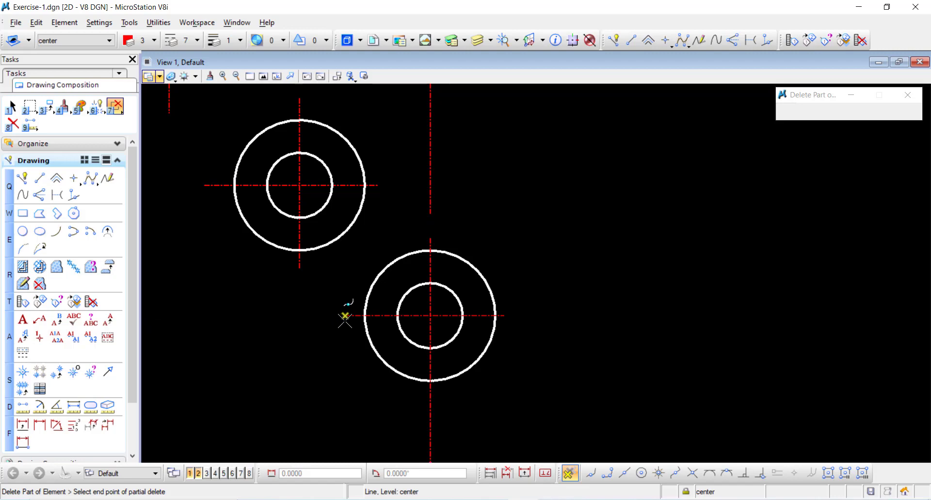
click(347, 315)
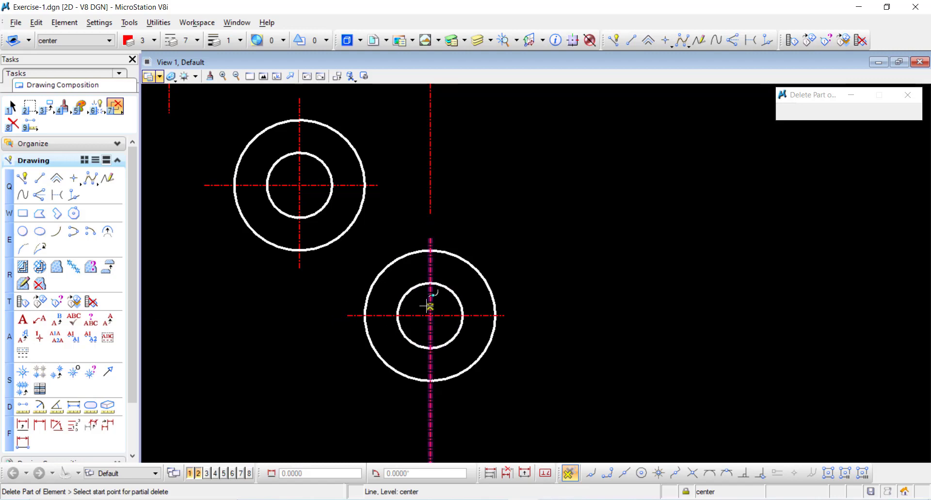
Trim the lower end of the lowest circles' vertical center line just below the outer circle and delete the leftover piece beneath it
scroll(428, 307, up, 2)
scroll(428, 306, down, 5)
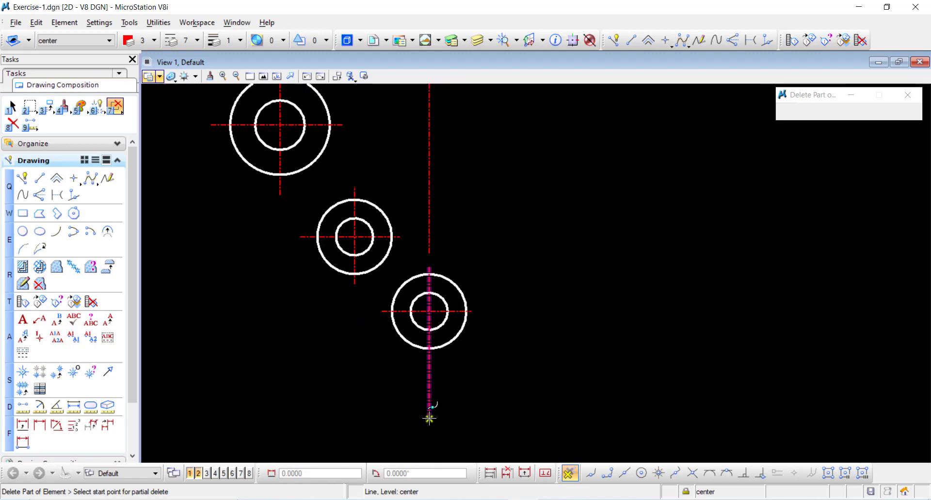
click(429, 416)
click(429, 360)
key(Escape)
drag(457, 381, 403, 430)
key(Delete)
scroll(449, 370, up, 1)
scroll(438, 355, down, 1)
scroll(439, 359, down, 1)
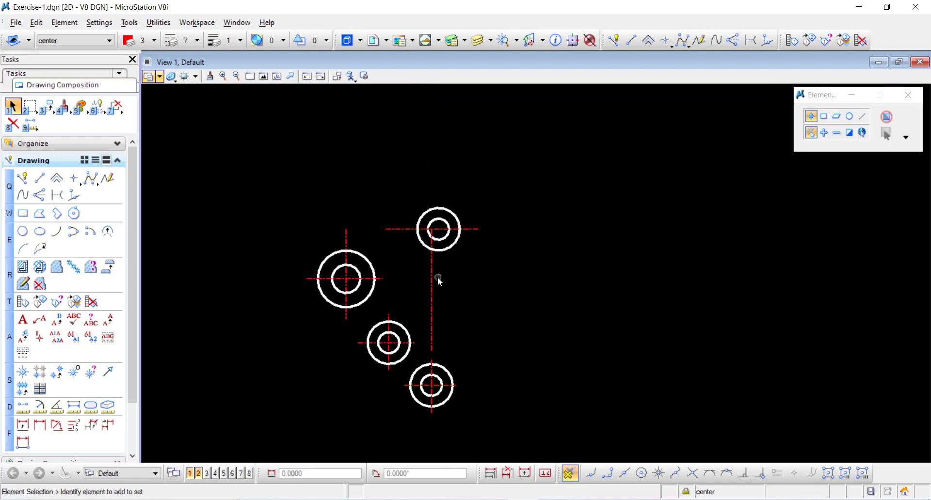
Move the remaining long vertical center line onto the center of the uppermost circles so it extends past them on both sides
click(431, 266)
scroll(434, 265, up, 1)
click(50, 104)
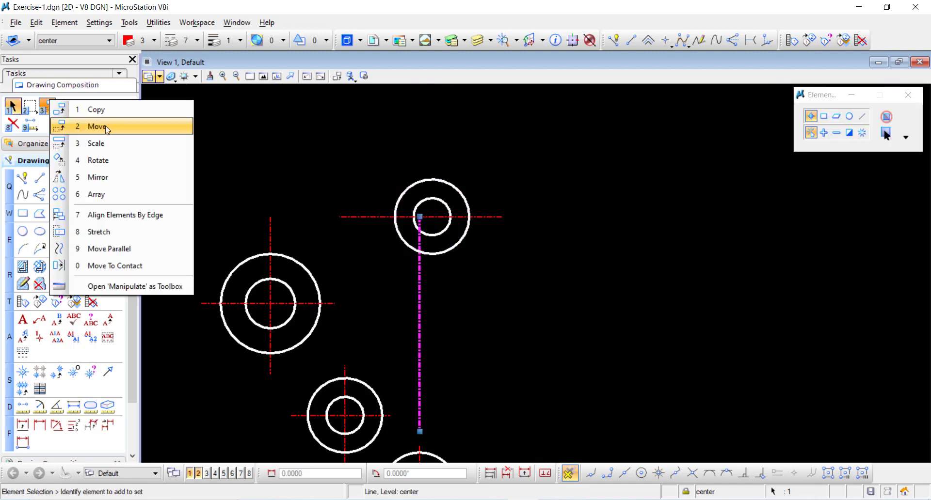
click(107, 125)
click(419, 311)
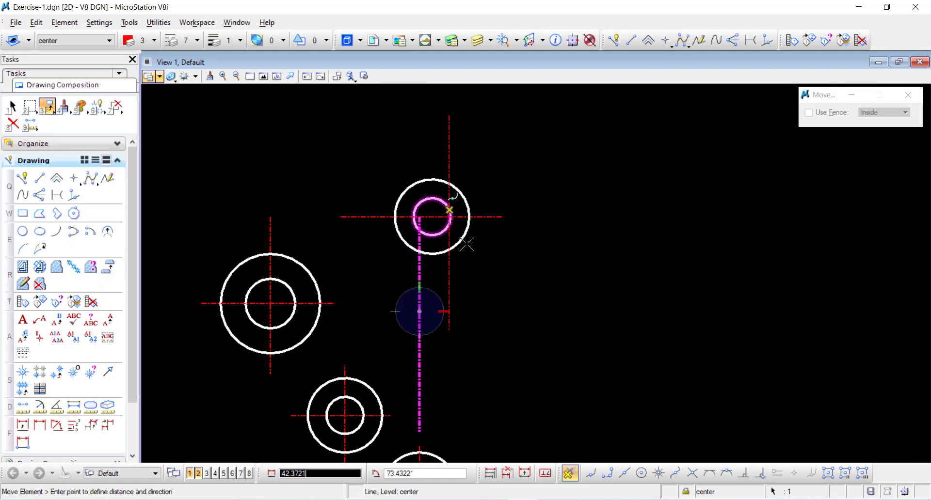
click(862, 473)
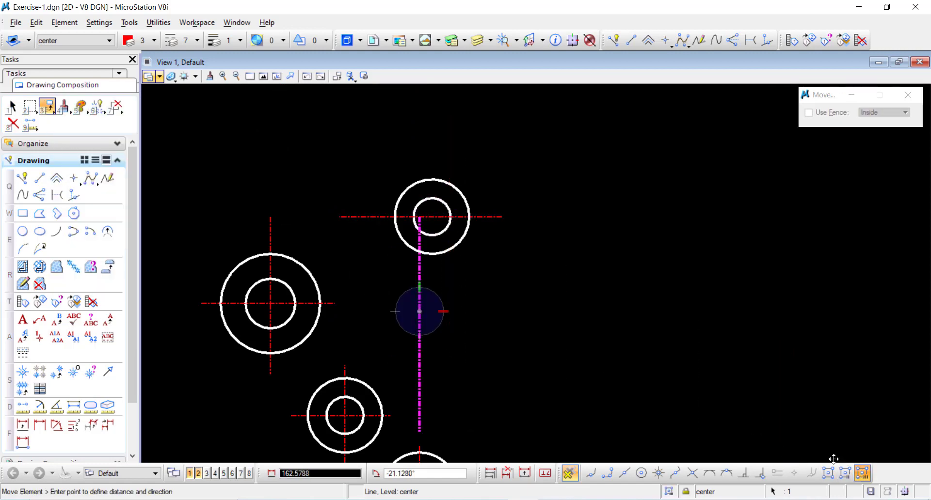
click(445, 203)
right_click(494, 180)
click(491, 191)
scroll(491, 190, down, 2)
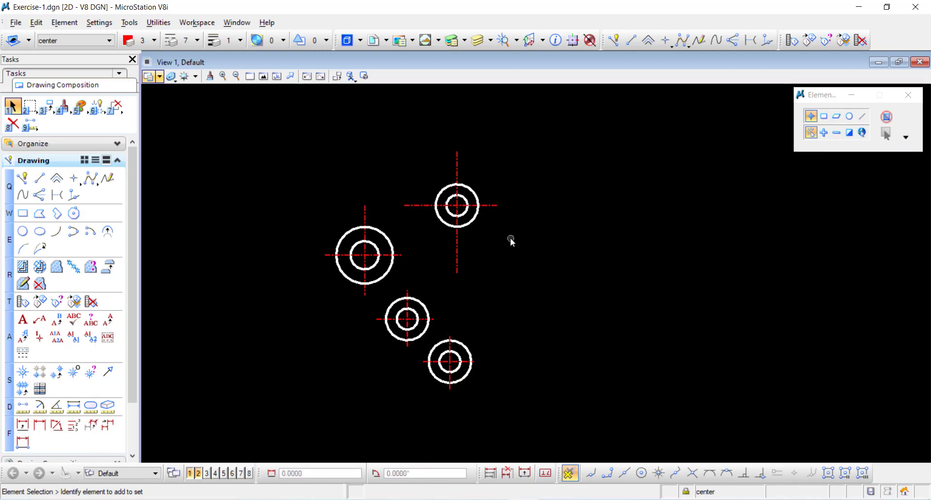
Trim the upper and lower ends of the uppermost circles' vertical center line to just beyond the outer circle with Partial Delete
scroll(444, 213, up, 3)
scroll(449, 201, down, 3)
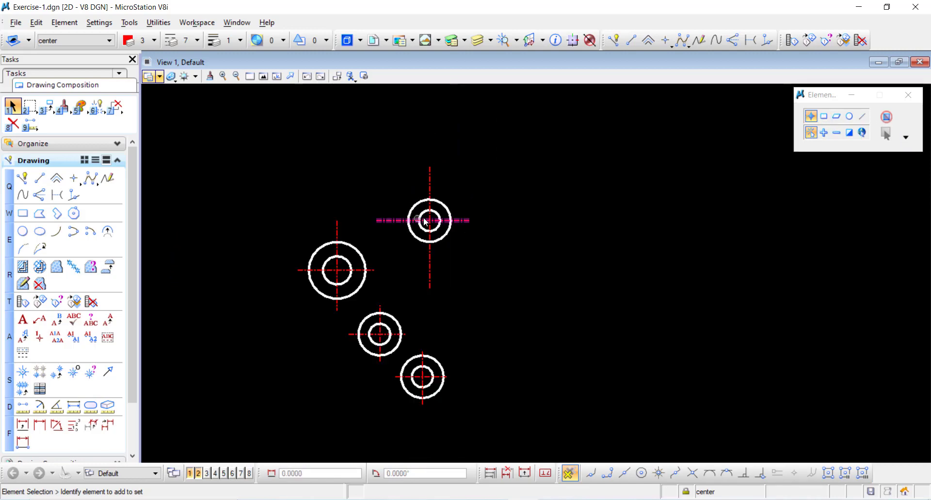
scroll(428, 218, up, 2)
click(115, 106)
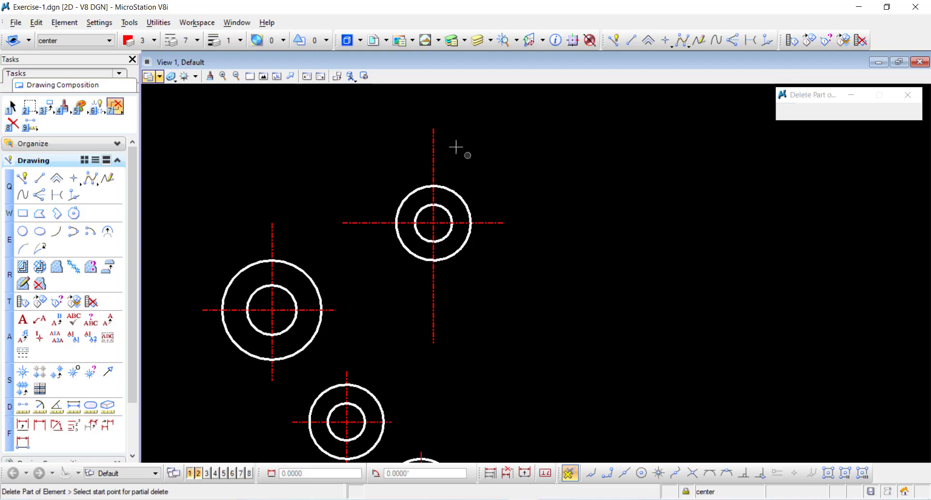
click(433, 131)
click(432, 171)
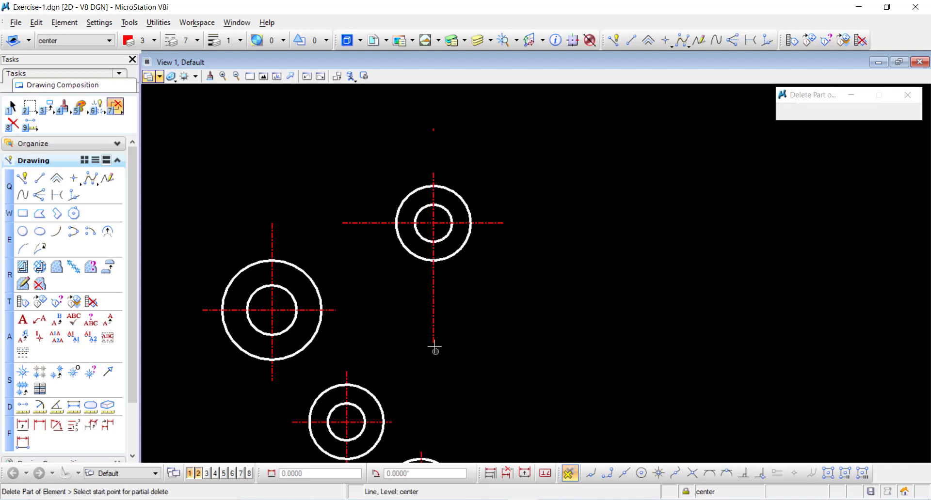
click(433, 328)
click(432, 277)
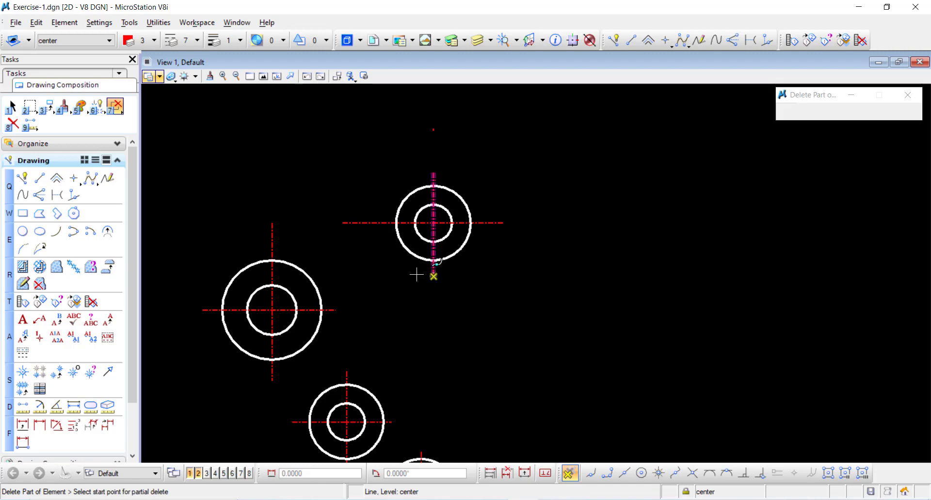
Trim both ends of the uppermost circles' horizontal center line close to the outer circle and delete the leftover fragments around them
click(343, 223)
click(383, 223)
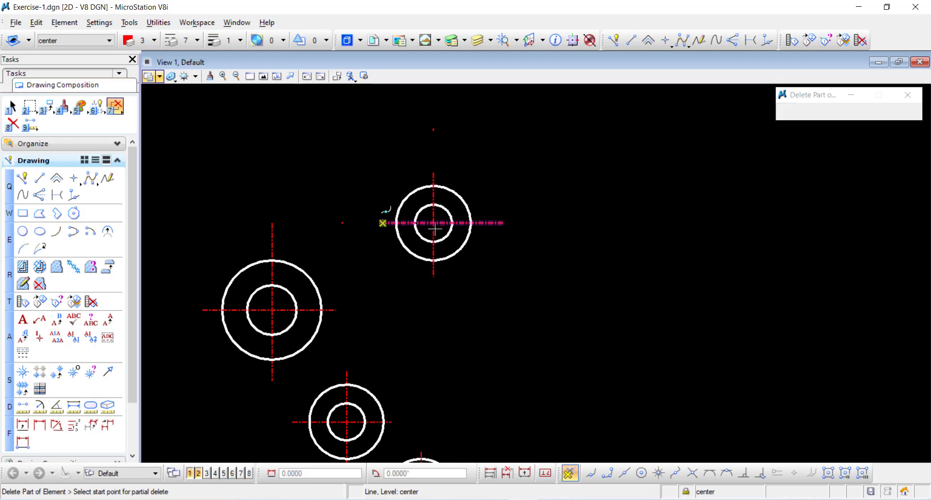
click(501, 223)
click(484, 223)
key(Escape)
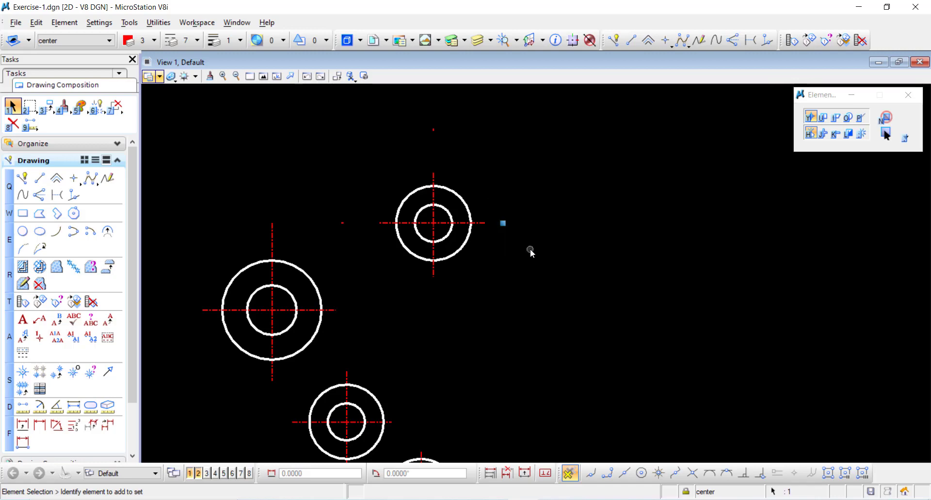
drag(331, 156, 363, 245)
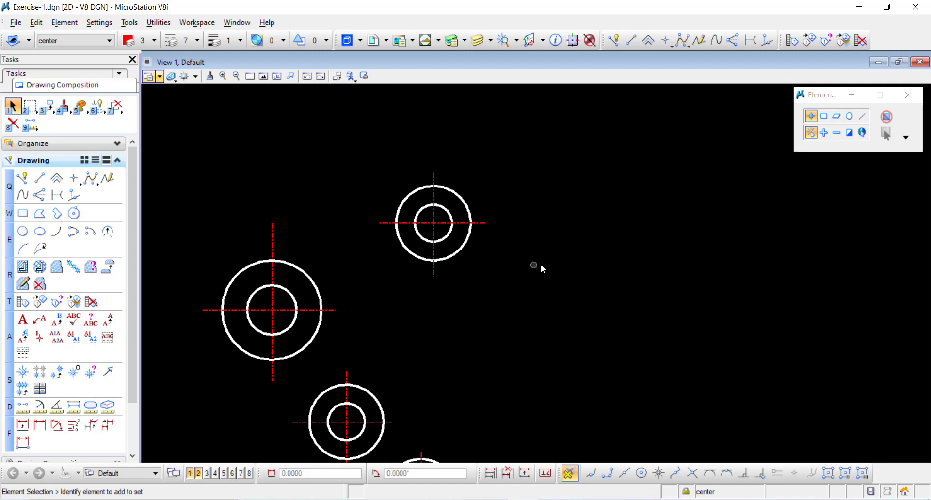
Consult the outline dimensions in sketch-1.jpg, and draw a 10-long horizontal line on the outline level rightward from the top of the largest circle
scroll(490, 252, up, 2)
scroll(475, 255, down, 4)
scroll(395, 252, up, 2)
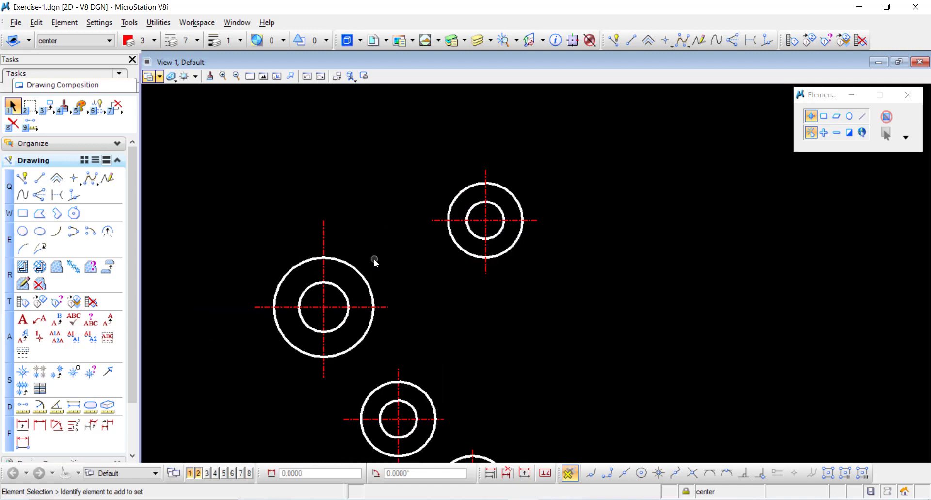
key(alt+Tab)
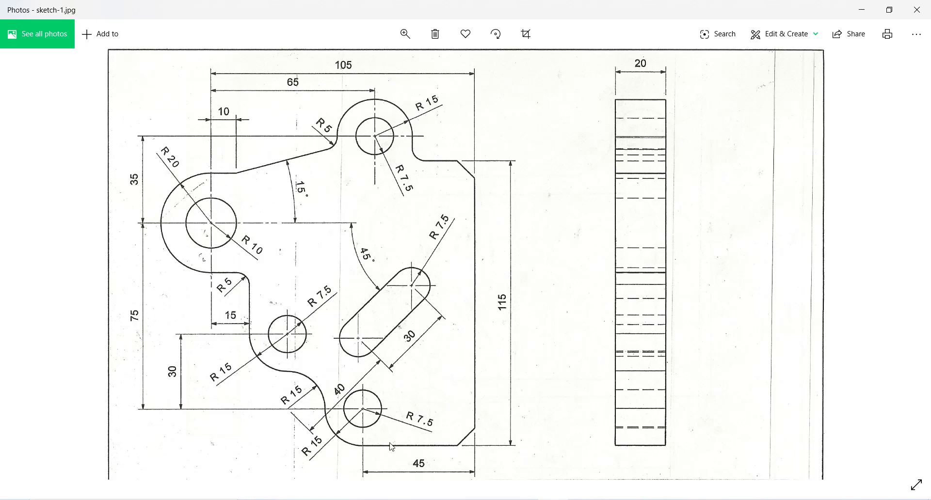
key(alt+Tab)
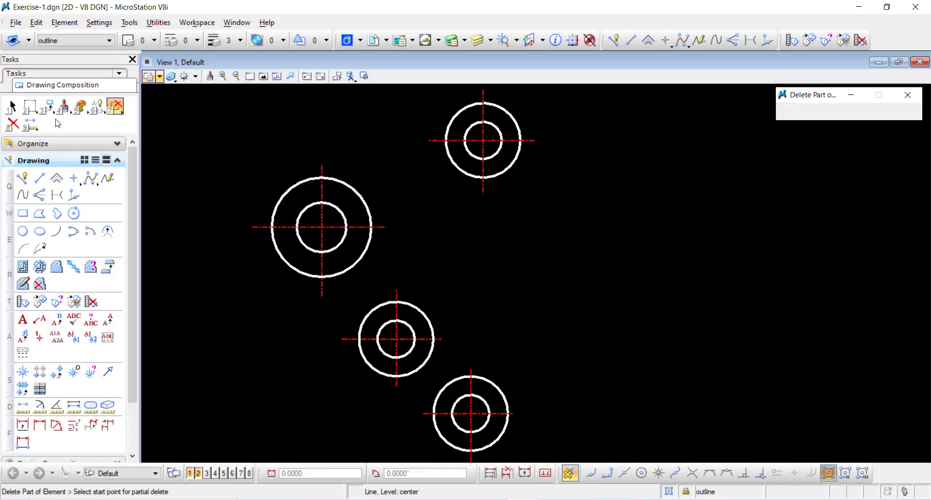
click(40, 178)
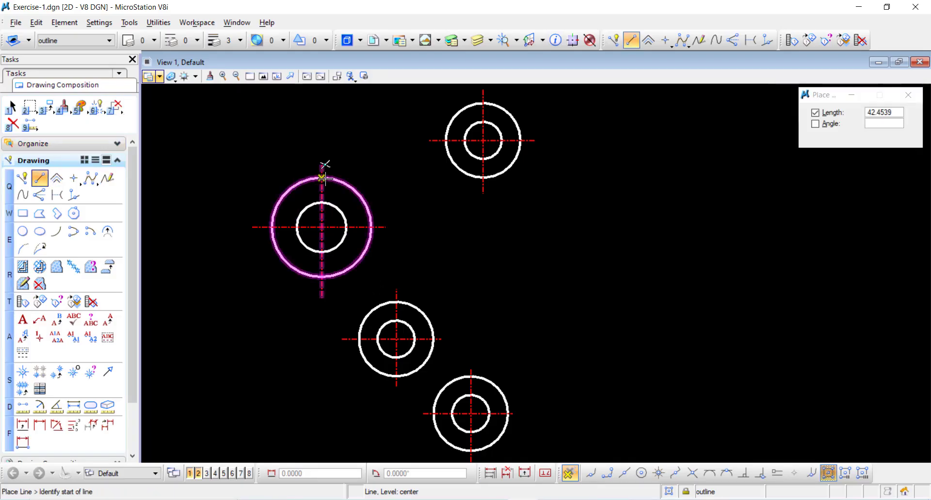
click(323, 179)
scroll(375, 178, up, 2)
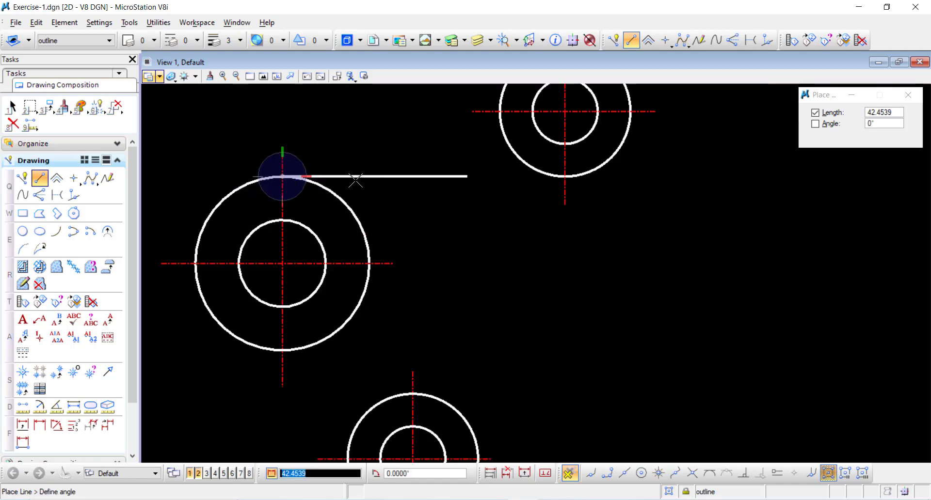
click(825, 115)
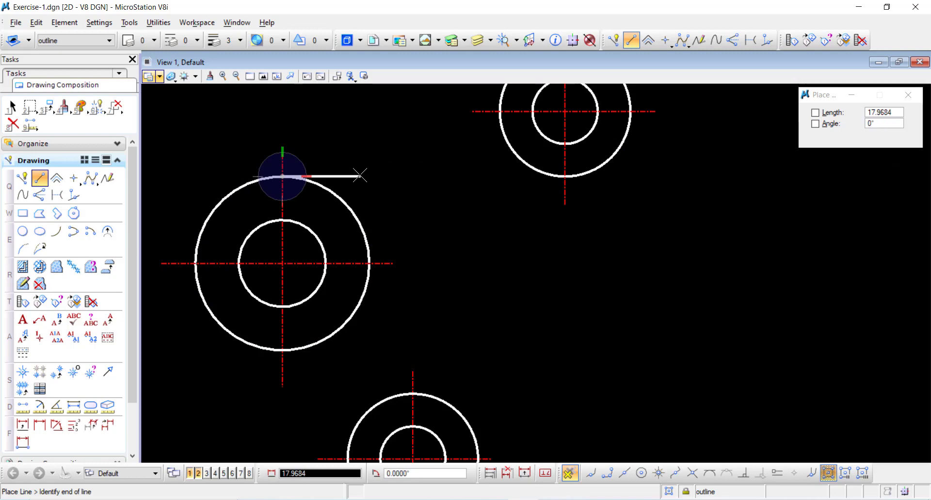
text(10)
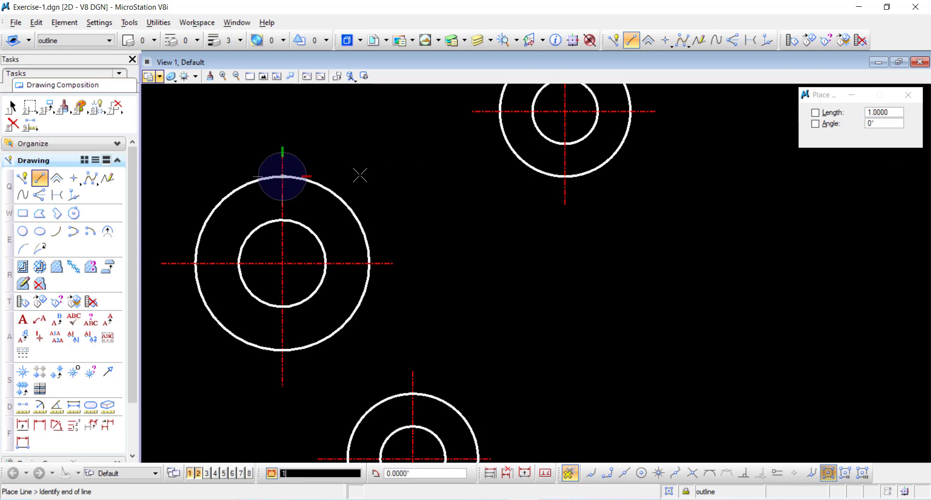
click(359, 176)
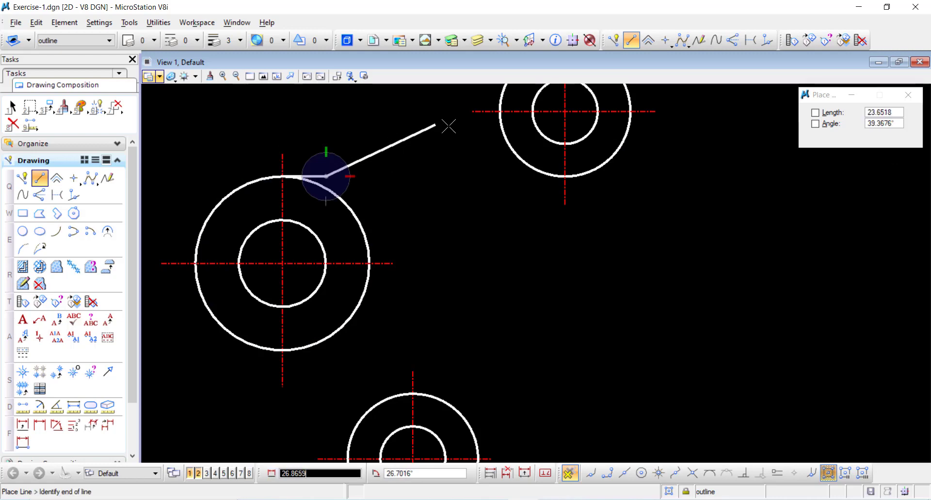
Draw a line of length 50 at 15° from the end of the short horizontal line into the uppermost circles
click(816, 125)
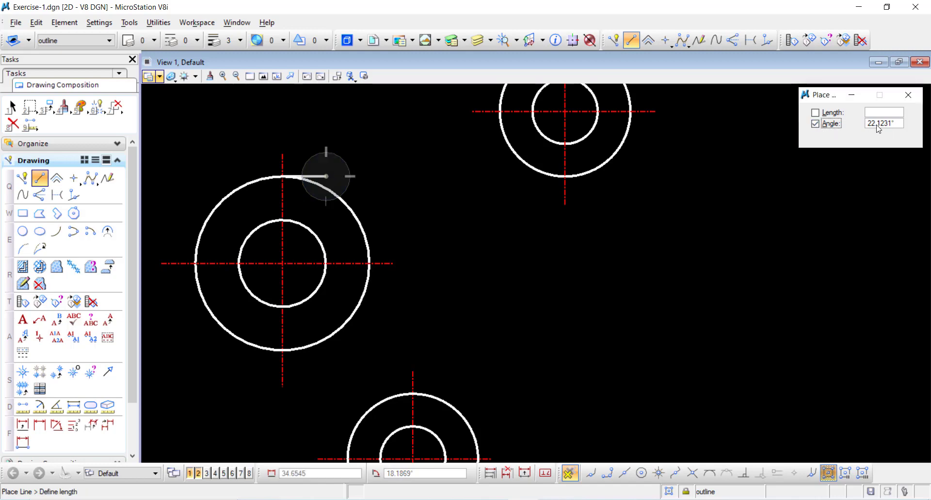
click(885, 124)
text(15)
click(840, 115)
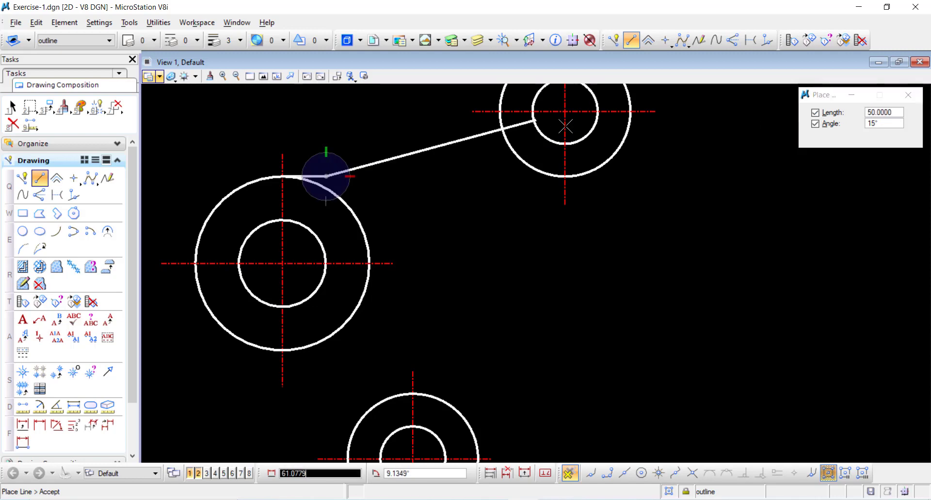
scroll(517, 114, up, 4)
click(504, 153)
key(Escape)
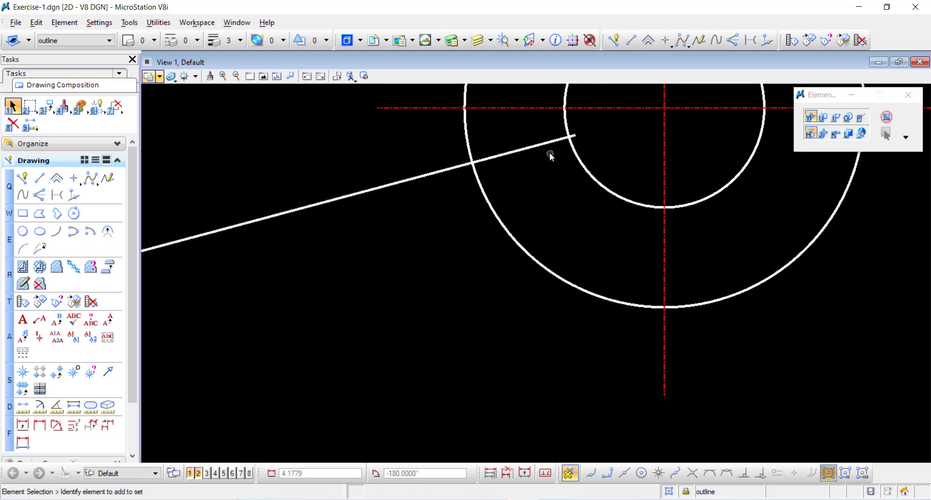
Construct a radius 5 circular fillet with Truncate set to Both between the uppermost outer circle and the sloping line
scroll(532, 162, up, 2)
scroll(529, 164, down, 4)
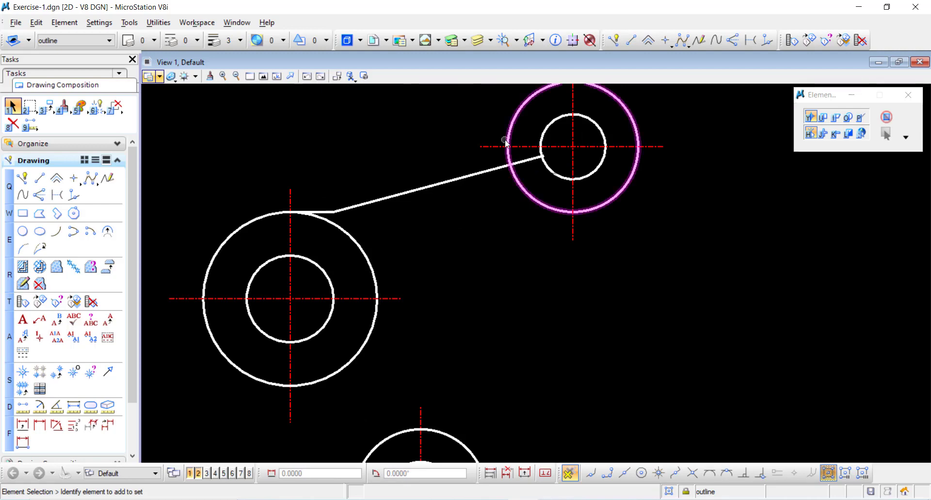
scroll(507, 138, up, 2)
scroll(521, 153, down, 2)
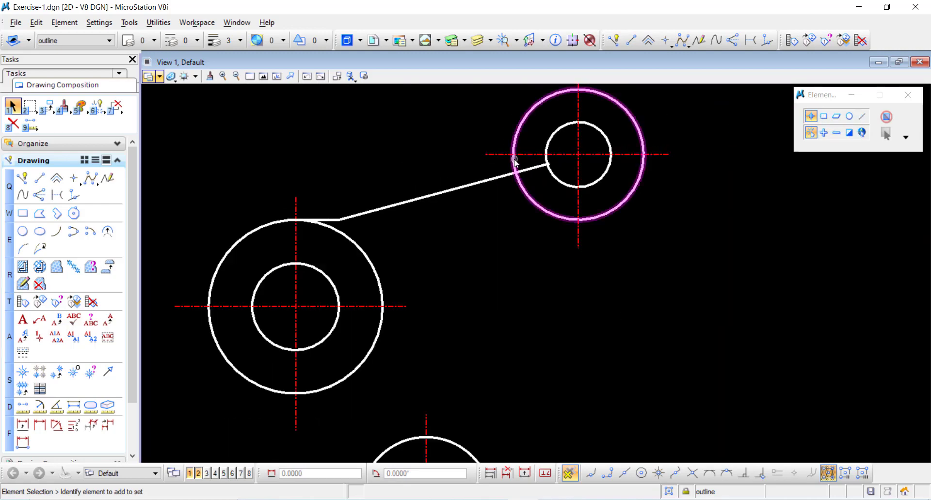
scroll(515, 159, up, 3)
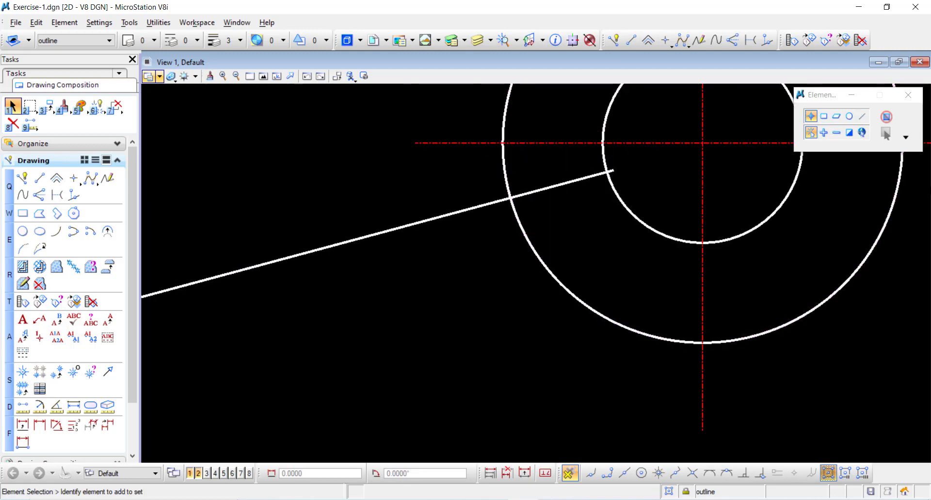
click(100, 110)
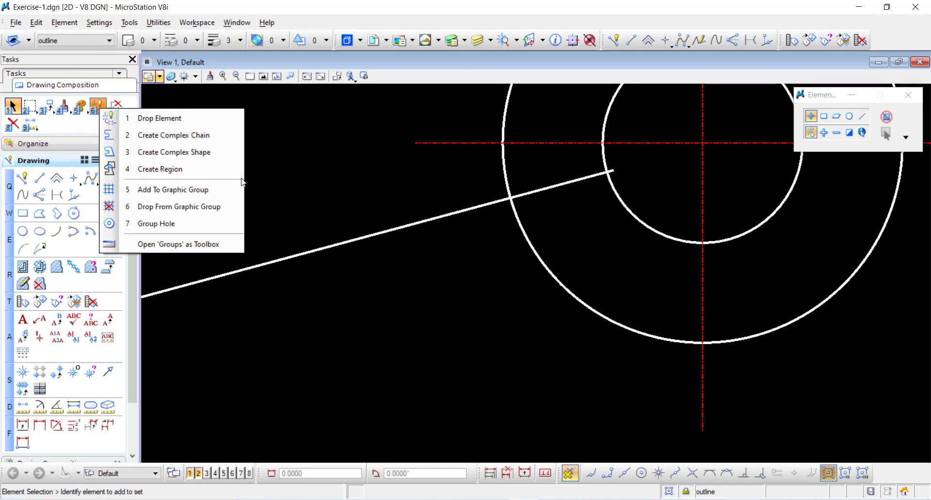
click(268, 175)
click(115, 106)
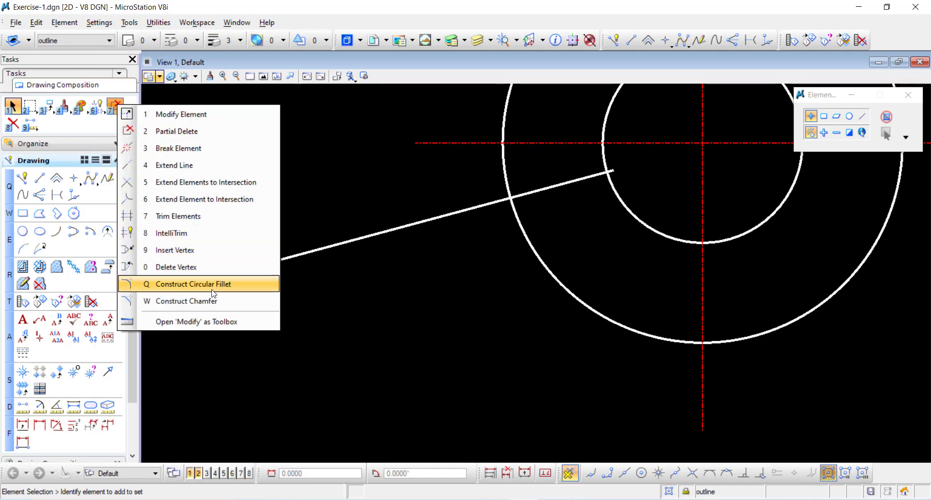
click(194, 284)
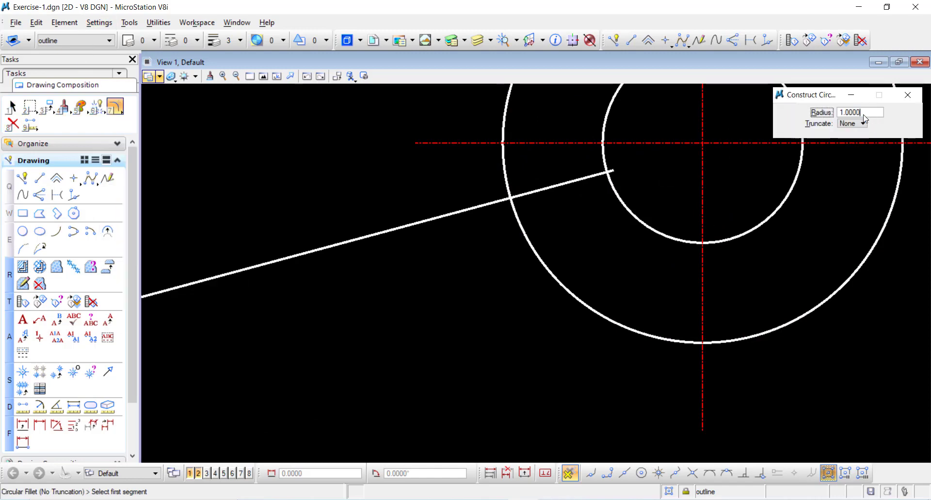
double_click(851, 112)
text(5)
key(Tab)
click(852, 124)
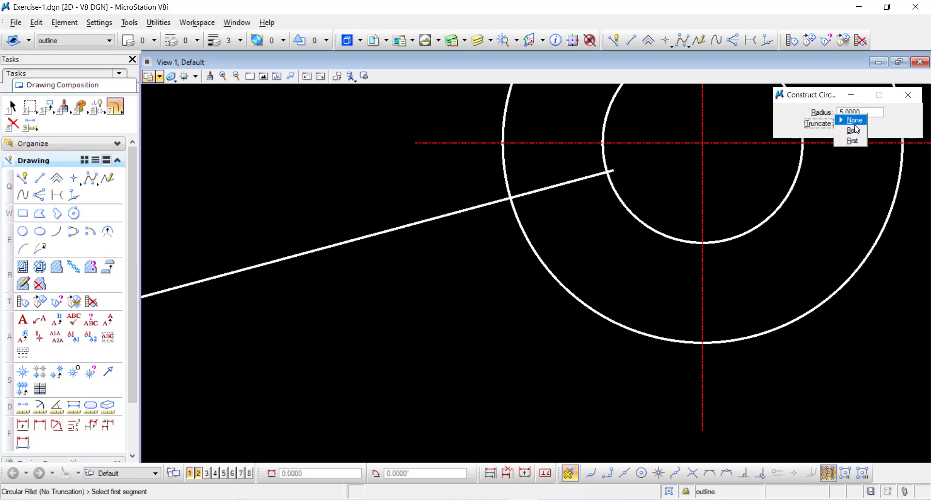
click(853, 130)
click(504, 170)
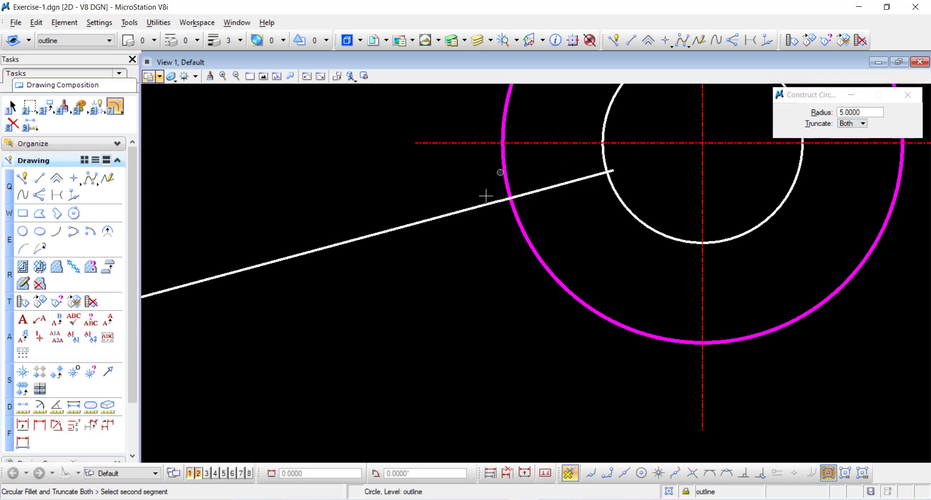
click(480, 208)
click(479, 208)
key(Escape)
scroll(522, 185, up, 4)
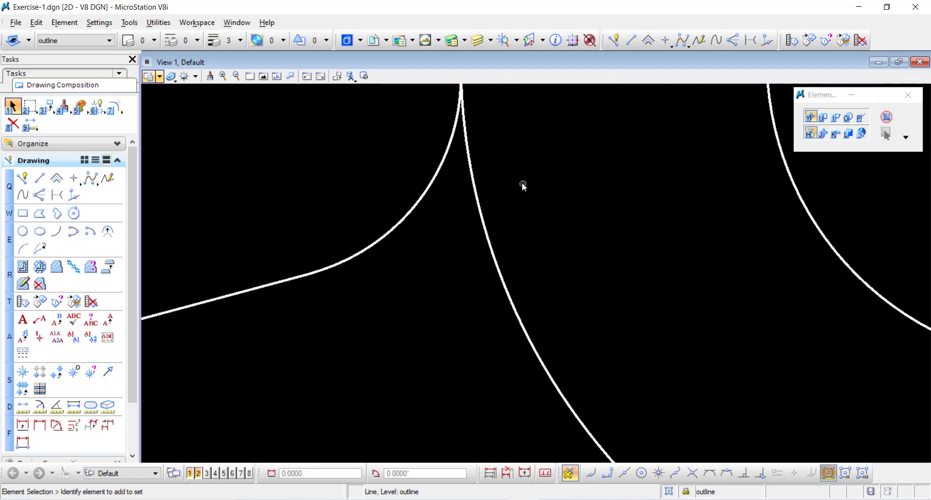
scroll(517, 175, down, 6)
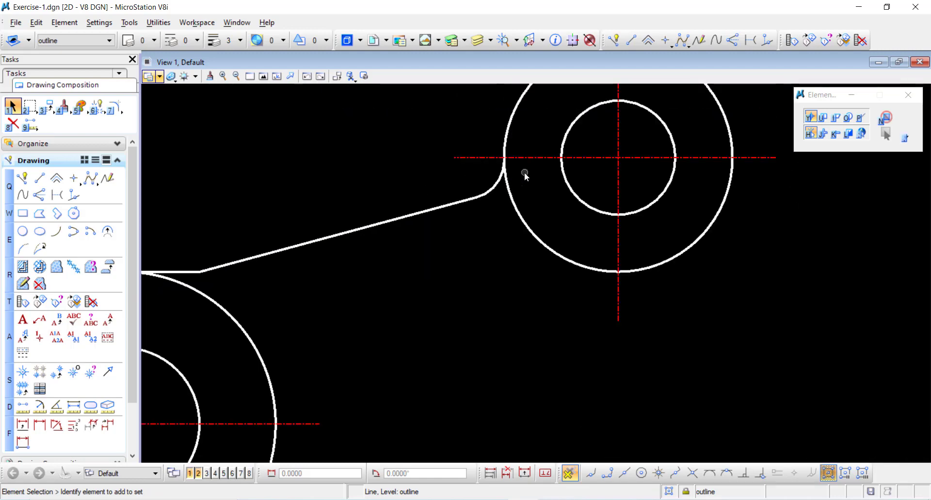
Draw a horizontal line rightward from the bottom of the largest circle, then a 25-long vertical line down to the leftmost point of the outer circle below
scroll(524, 173, up, 2)
scroll(539, 174, down, 7)
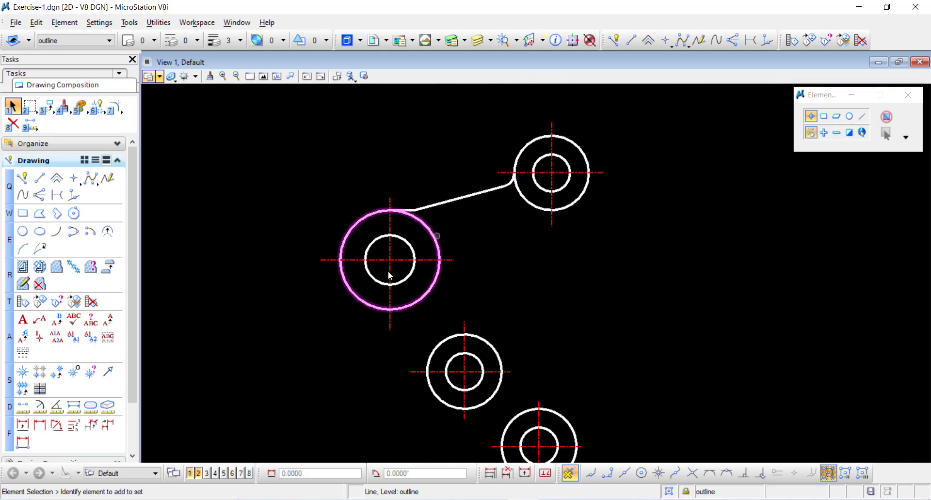
scroll(438, 266, up, 2)
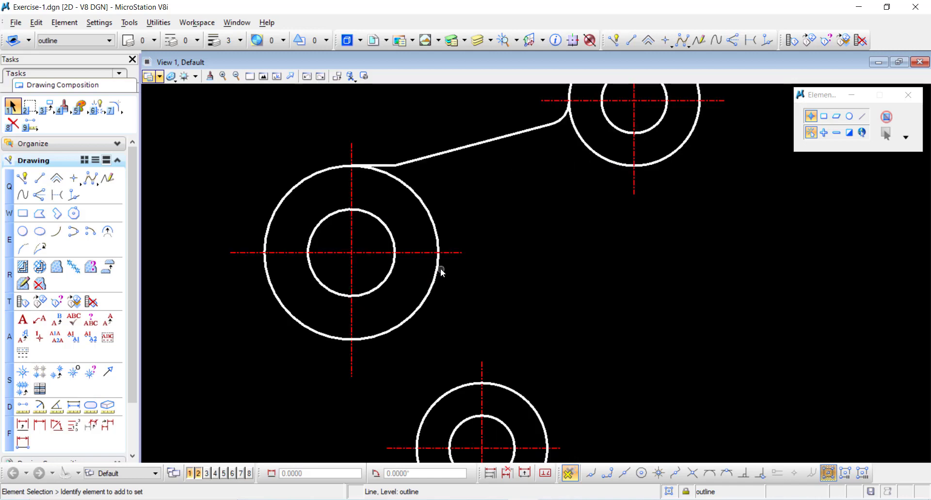
scroll(357, 236, down, 2)
scroll(376, 333, up, 2)
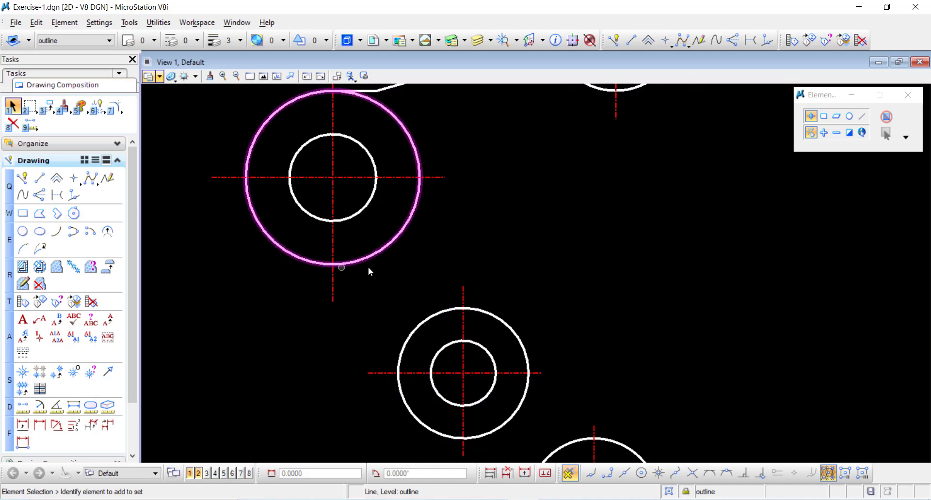
click(39, 178)
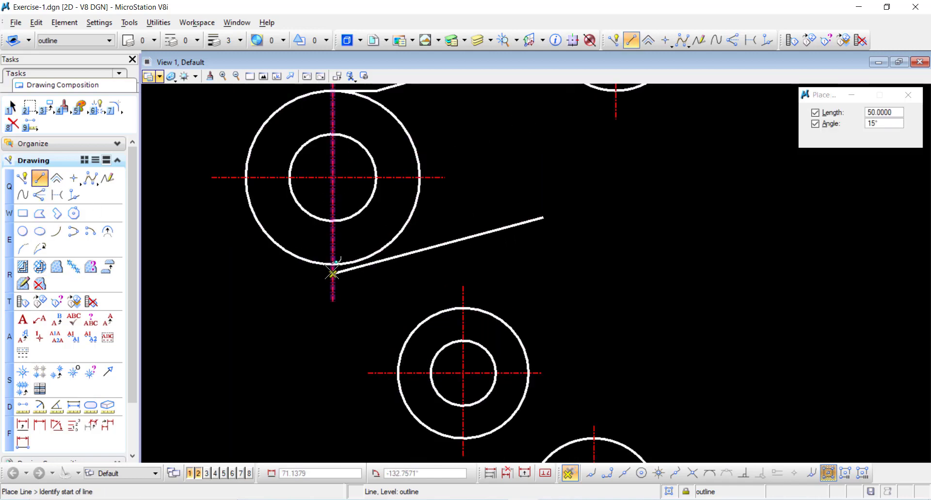
click(845, 115)
click(829, 124)
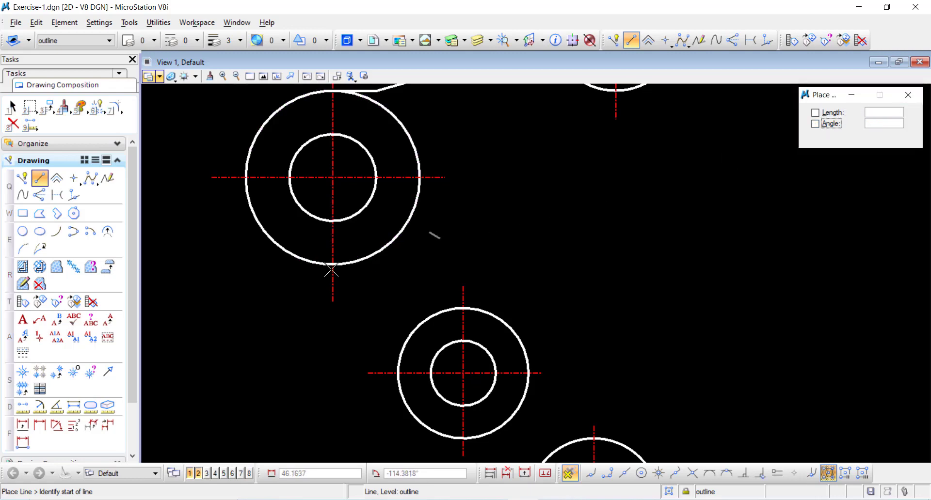
click(333, 263)
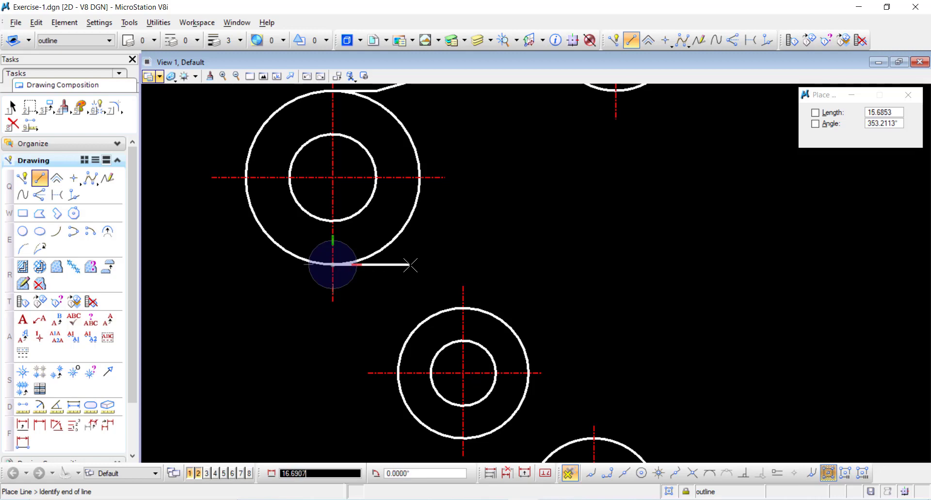
click(397, 373)
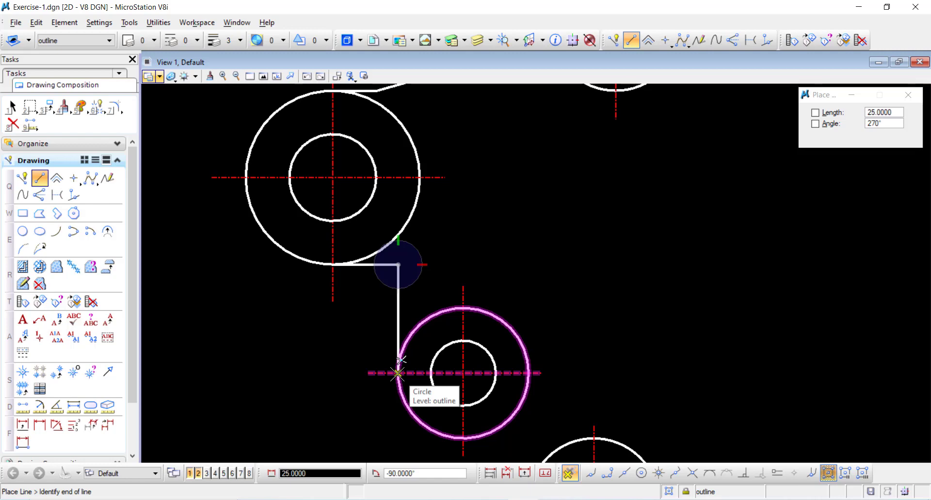
click(396, 374)
key(Escape)
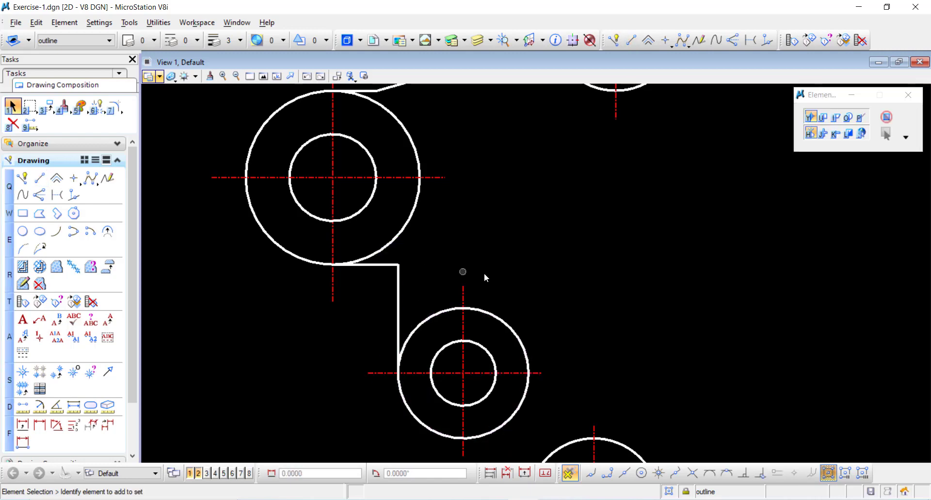
Fillet the corner between the horizontal and vertical lines below the largest circle with radius 5, truncating both
scroll(467, 278, up, 1)
scroll(404, 303, down, 1)
scroll(403, 303, up, 1)
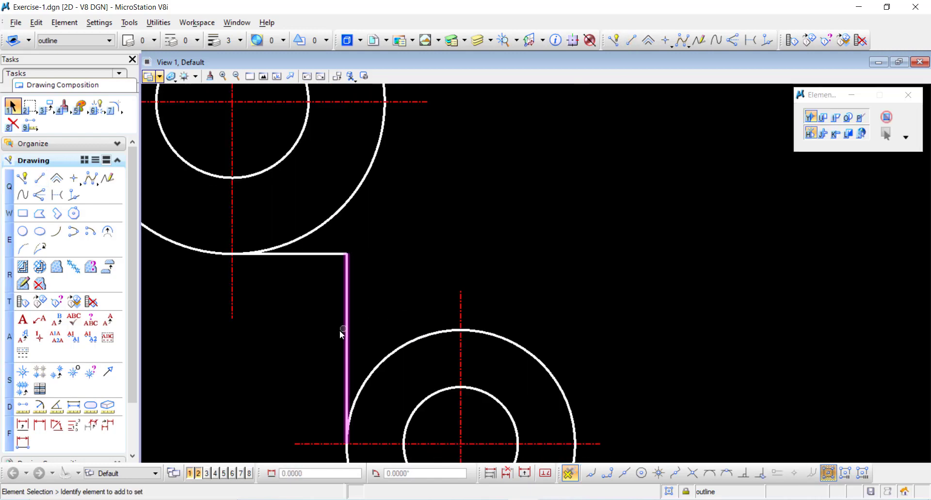
key(7)
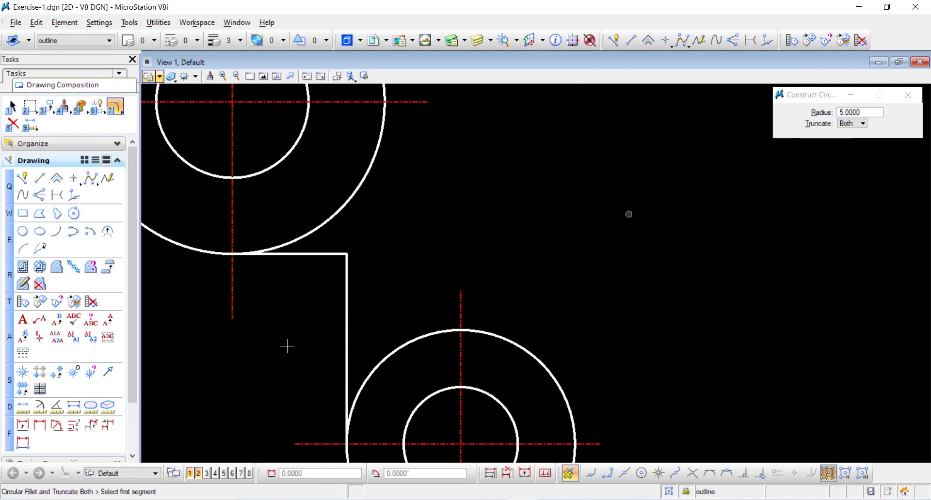
click(348, 254)
click(346, 265)
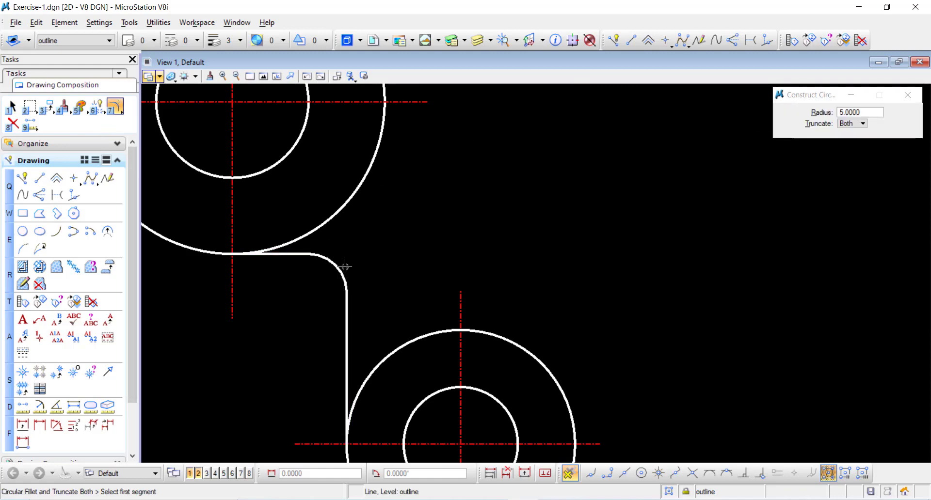
Construct a radius 15 circular fillet joining the bottom of the middle outer circle to the left side of the lowest outer circle
scroll(433, 273, up, 2)
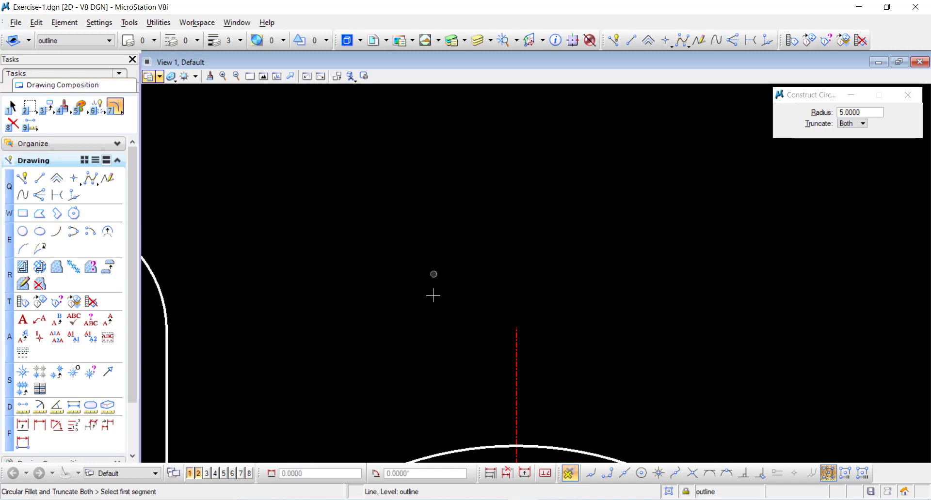
scroll(429, 290, down, 3)
scroll(470, 413, up, 1)
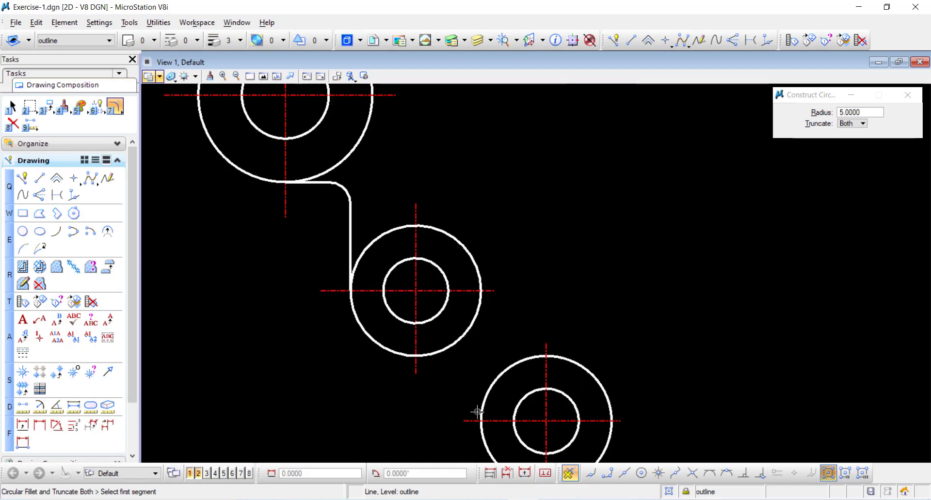
scroll(476, 411, up, 1)
scroll(461, 369, down, 2)
scroll(455, 347, up, 1)
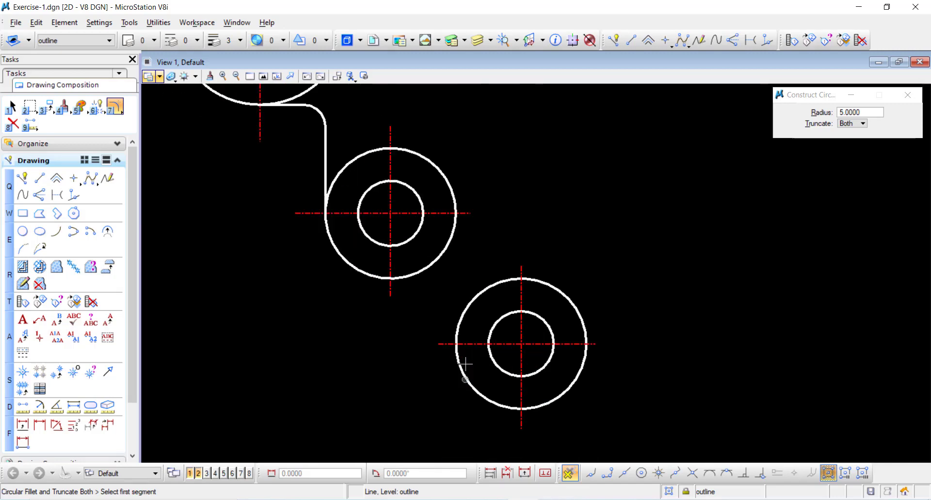
scroll(470, 359, down, 1)
scroll(473, 347, up, 2)
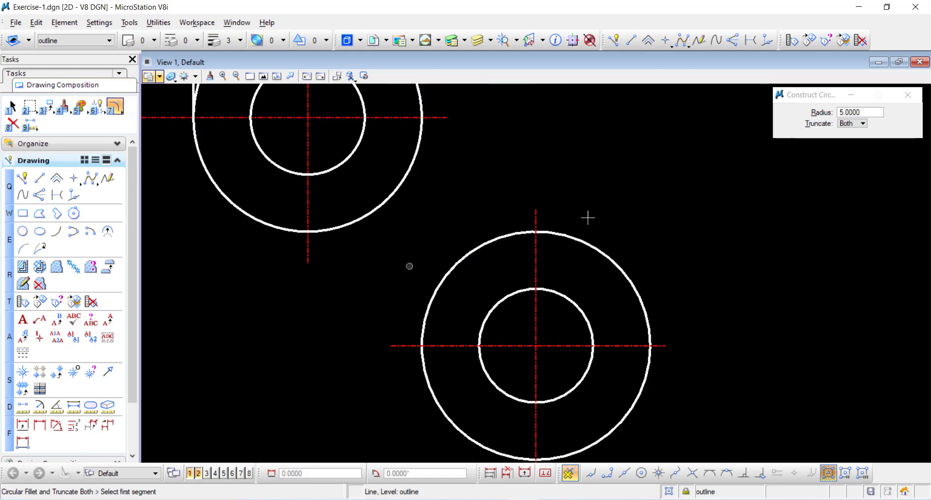
click(857, 113)
text(15)
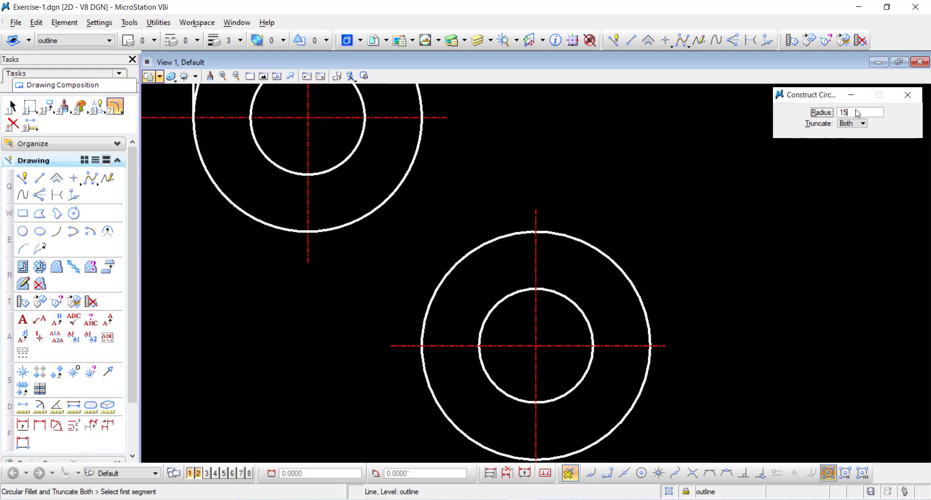
key(Tab)
click(322, 231)
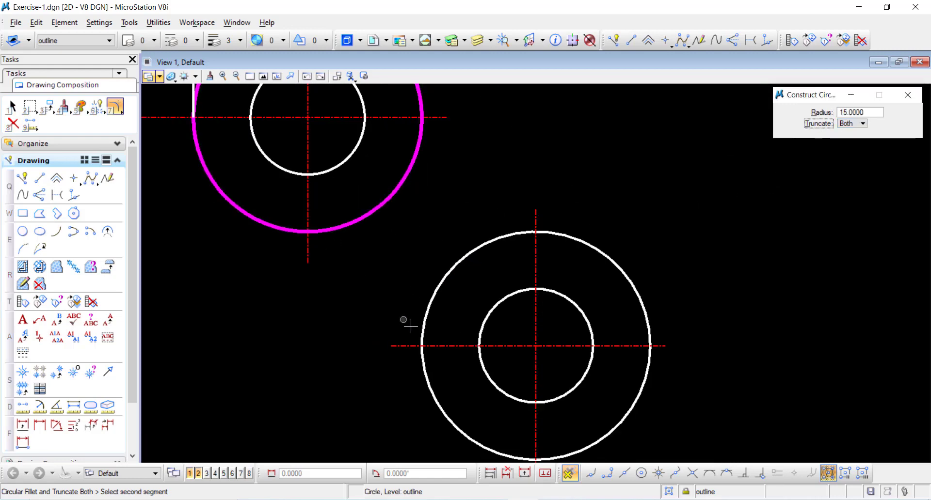
click(419, 333)
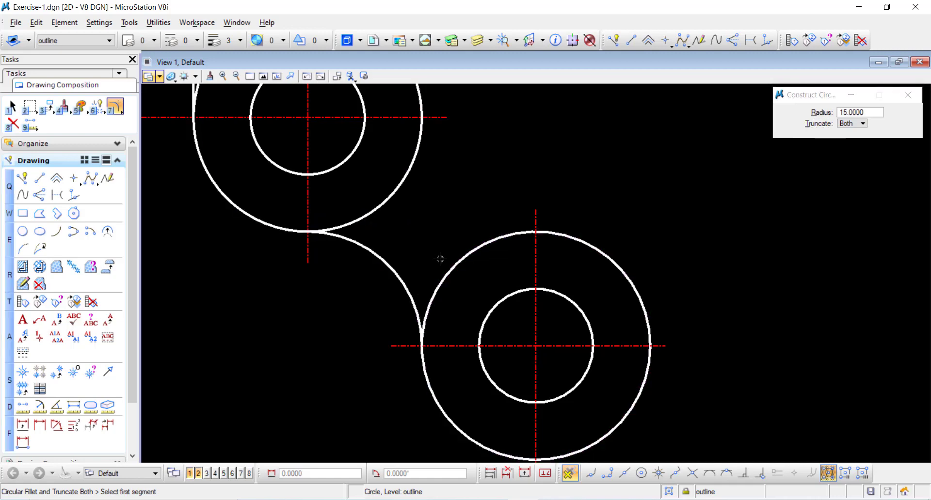
key(Escape)
Draw a 45-long horizontal line rightward from the bottom of the lowest outer circle
scroll(440, 258, up, 3)
scroll(412, 259, down, 10)
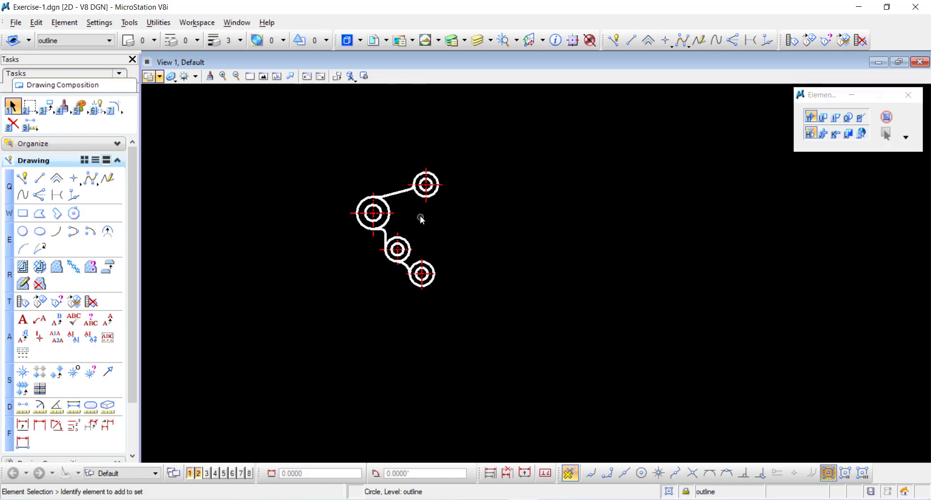
scroll(420, 215, up, 5)
scroll(453, 274, up, 2)
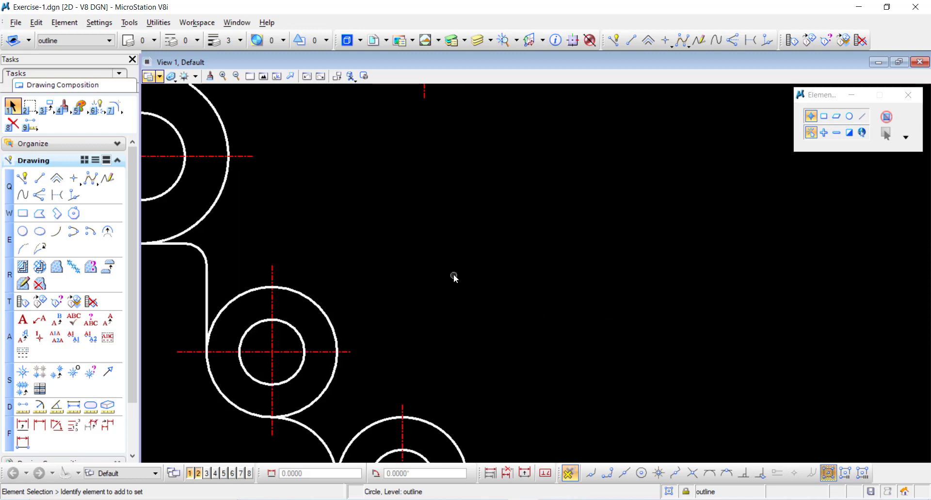
scroll(454, 289, down, 9)
scroll(458, 291, up, 7)
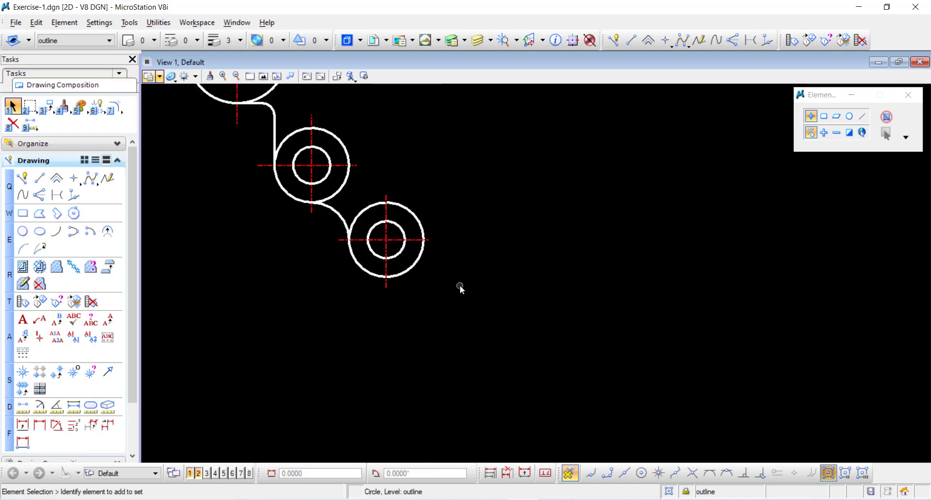
click(40, 178)
scroll(428, 273, up, 2)
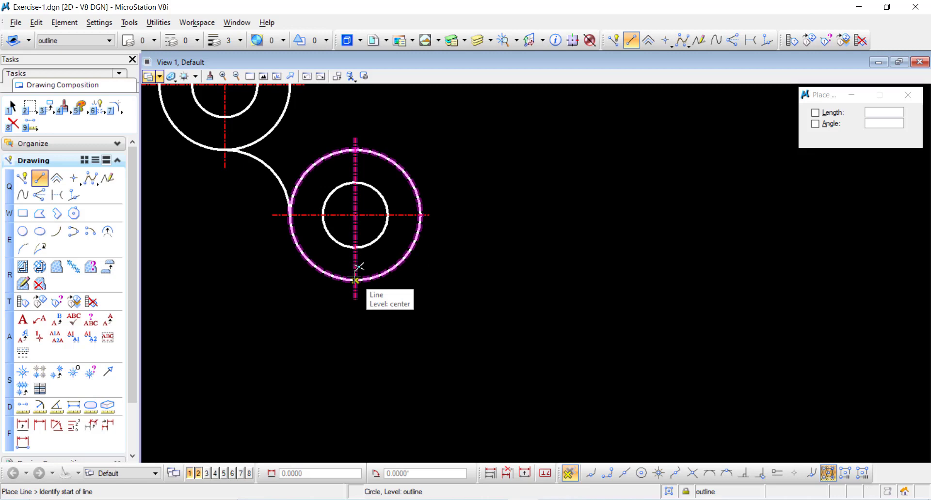
text(45)
click(569, 281)
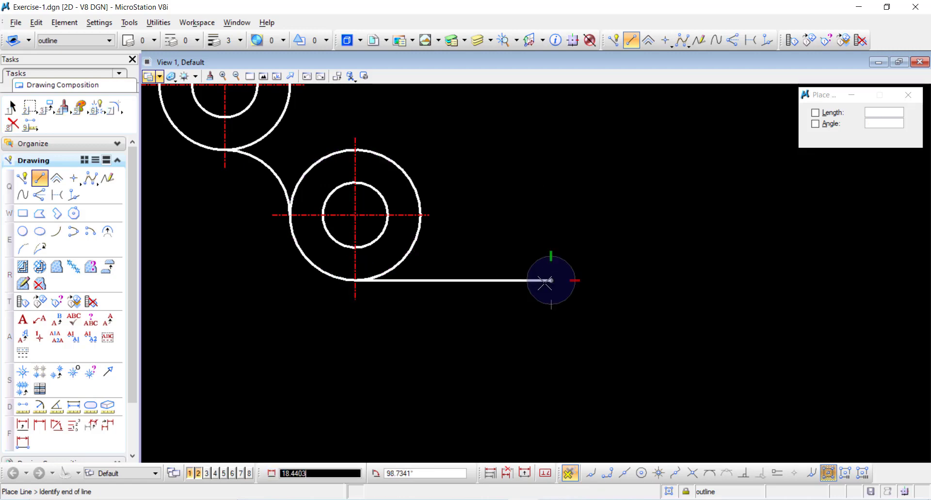
Draw a 115-long vertical line upward from the free end of the bottom horizontal line
scroll(545, 271, down, 5)
scroll(553, 203, up, 5)
scroll(519, 176, down, 2)
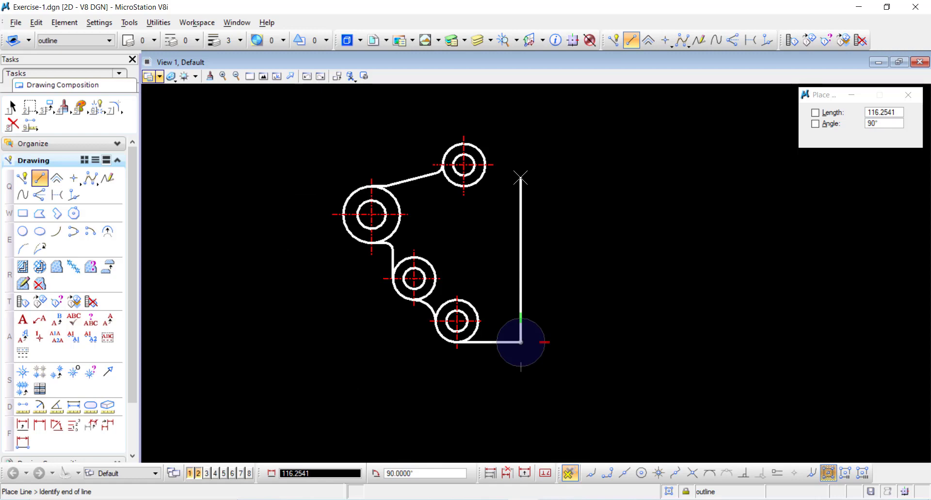
text(115)
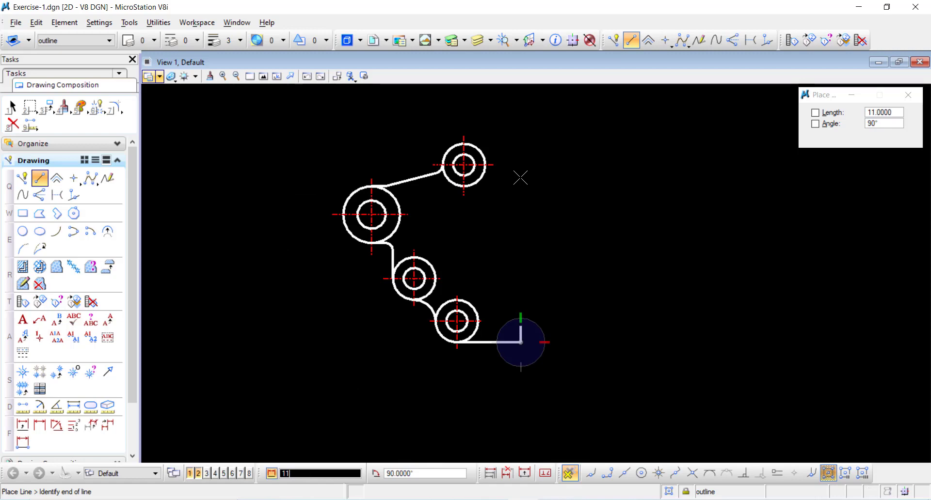
click(520, 177)
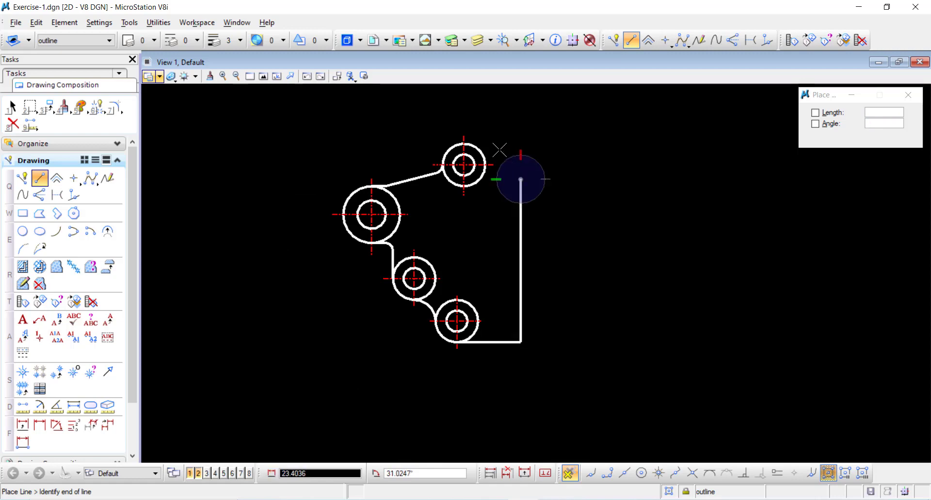
Draw a 25-long horizontal line leftward from the vertical line's upper end, then a 10-long vertical line up to the topmost outer circle's rightmost point
scroll(498, 150, up, 7)
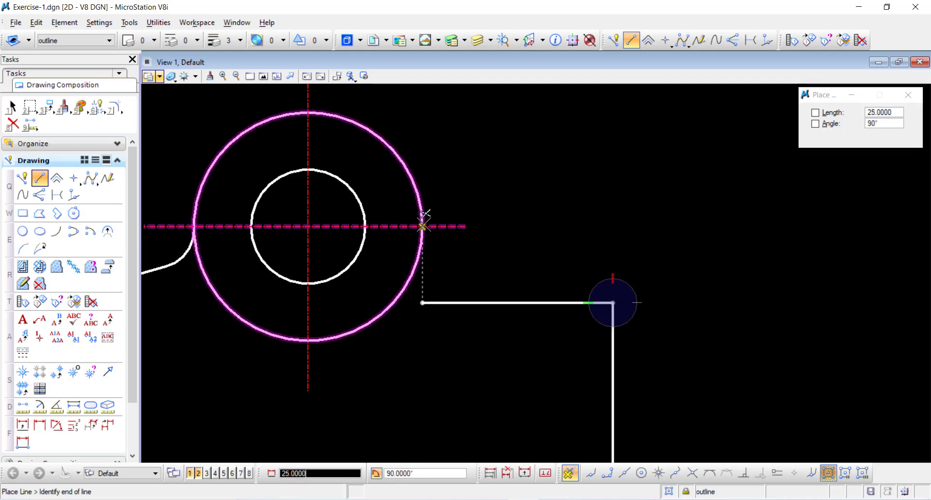
click(423, 303)
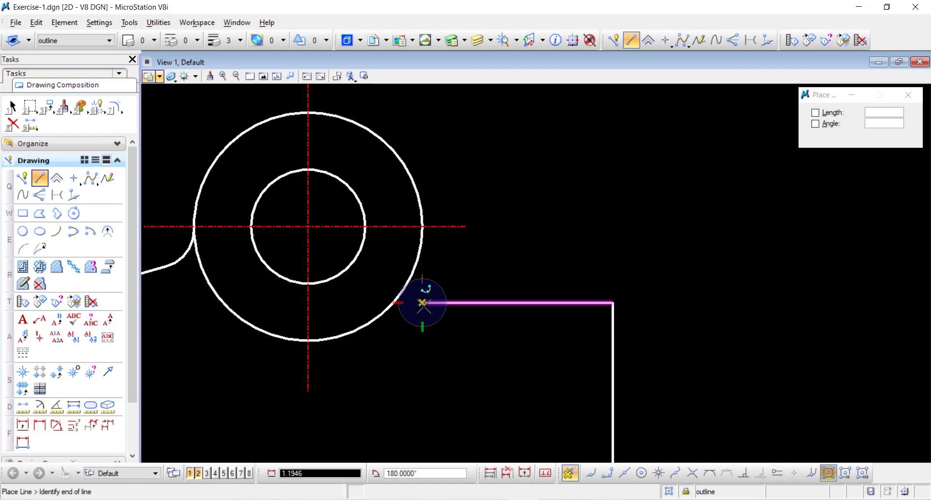
click(423, 226)
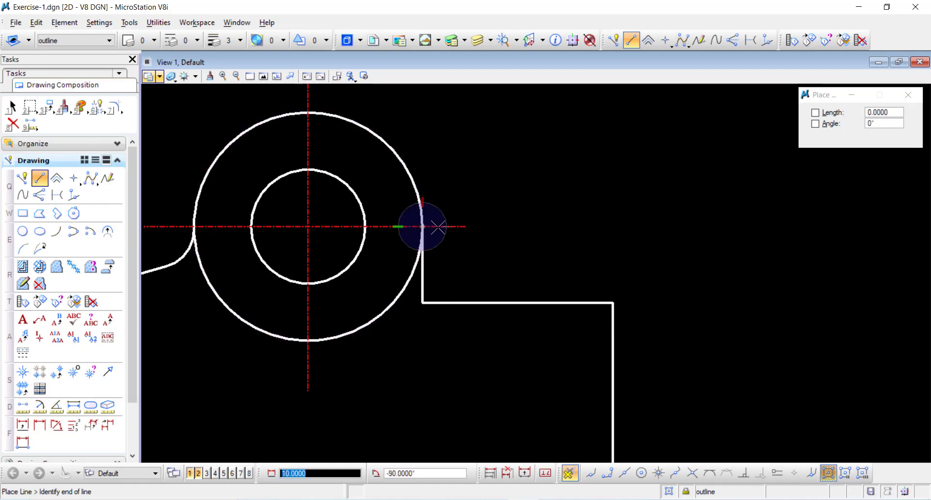
right_click(492, 250)
key(Escape)
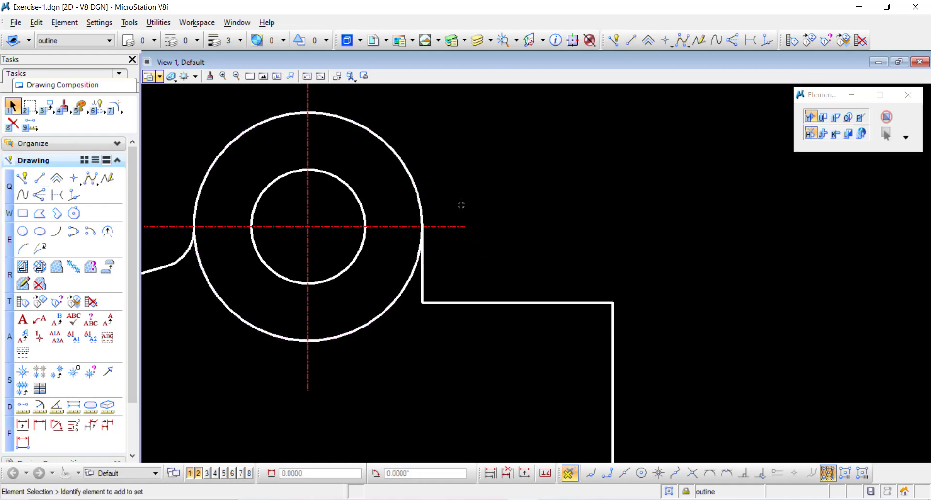
Fillet the corner between the short vertical and horizontal lines beside the topmost circle with radius 5, truncating both
scroll(461, 206, down, 2)
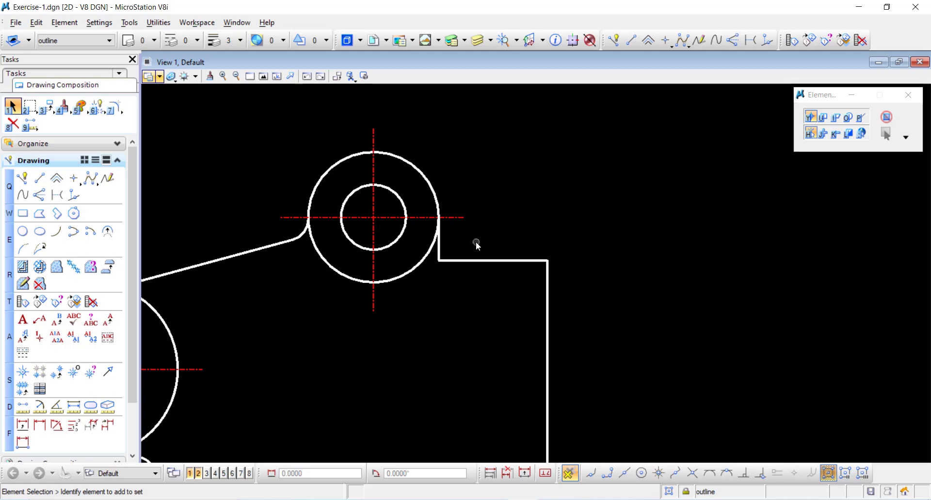
scroll(472, 241, up, 2)
scroll(453, 239, down, 4)
scroll(478, 244, up, 2)
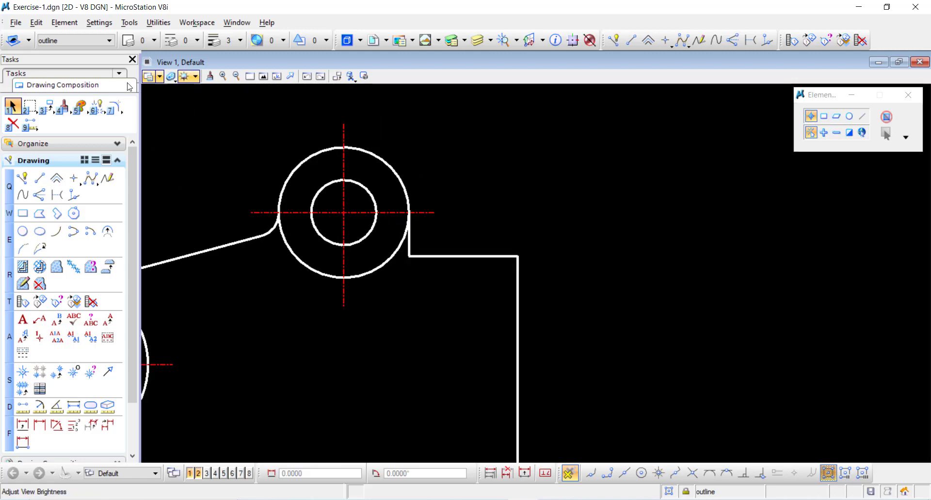
key(7)
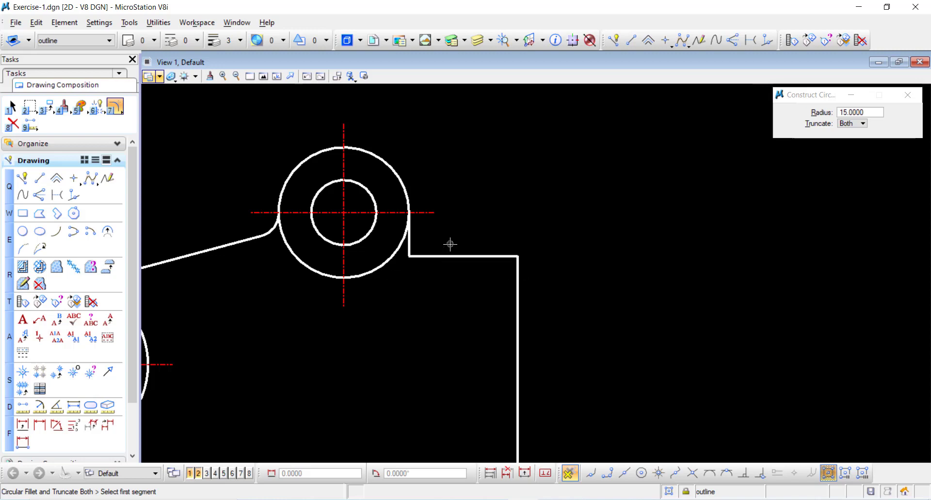
click(415, 256)
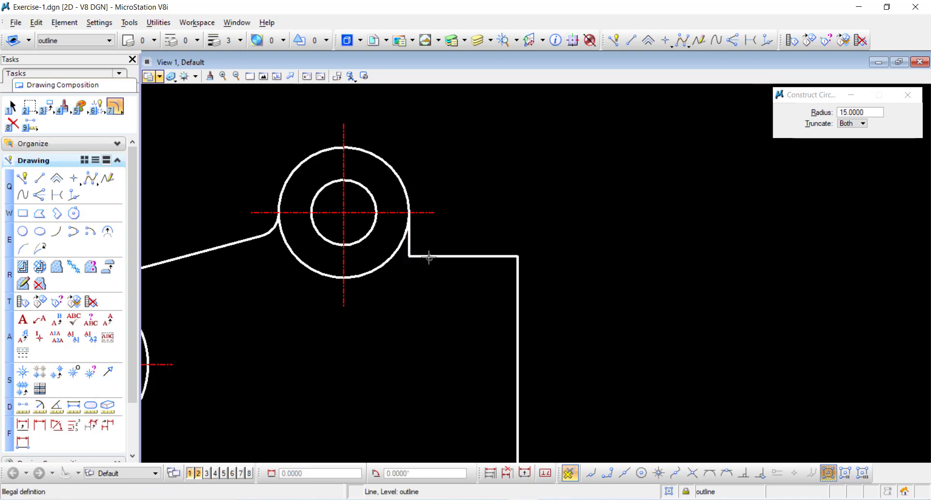
click(866, 112)
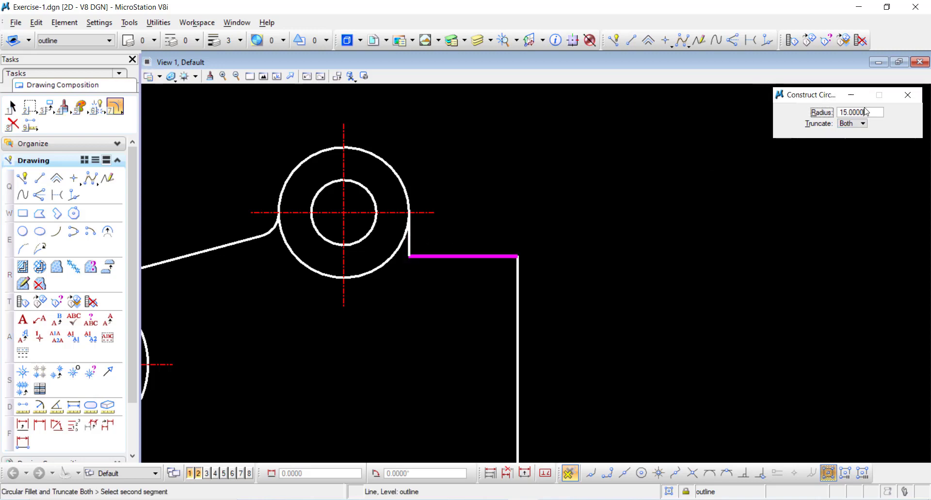
text(5)
key(Tab)
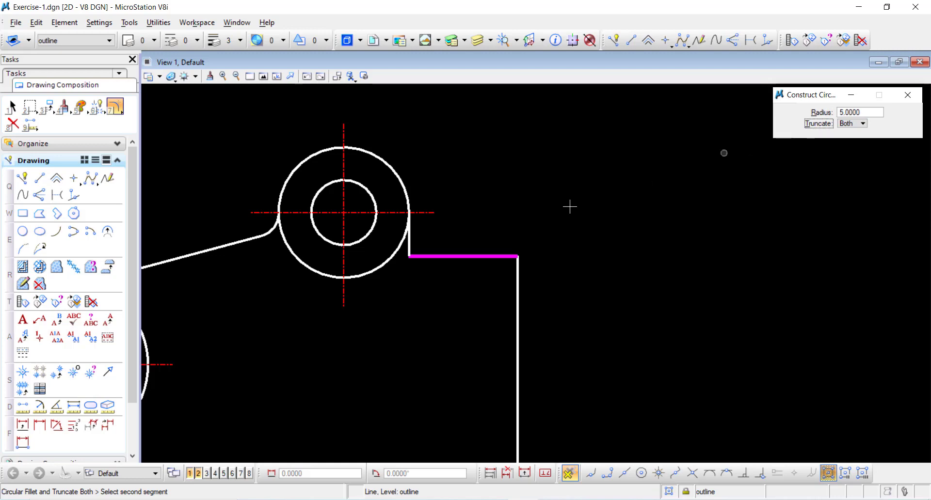
click(410, 236)
key(Escape)
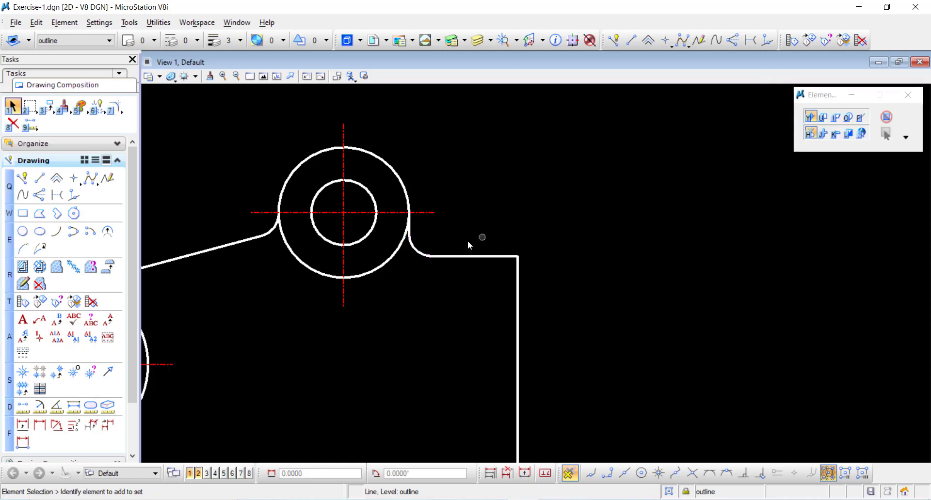
scroll(469, 245, up, 1)
scroll(552, 245, up, 1)
scroll(553, 244, down, 1)
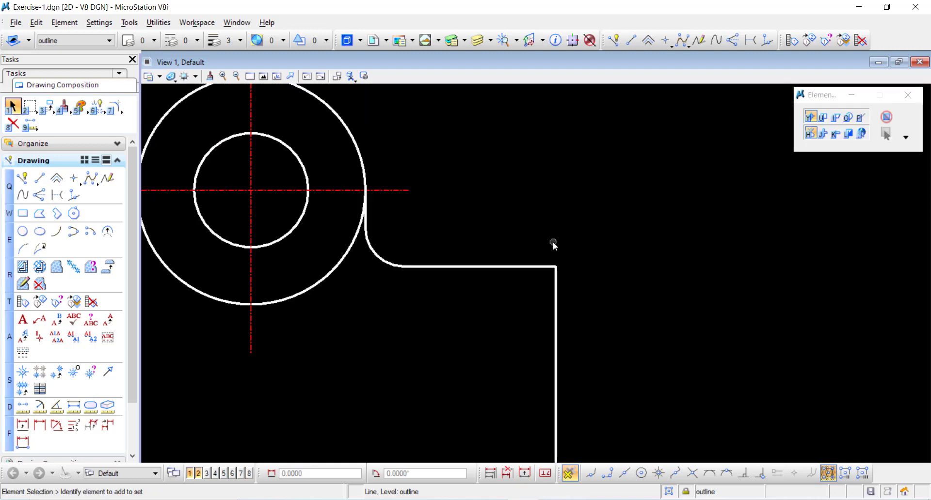
scroll(553, 245, down, 4)
scroll(553, 416, up, 2)
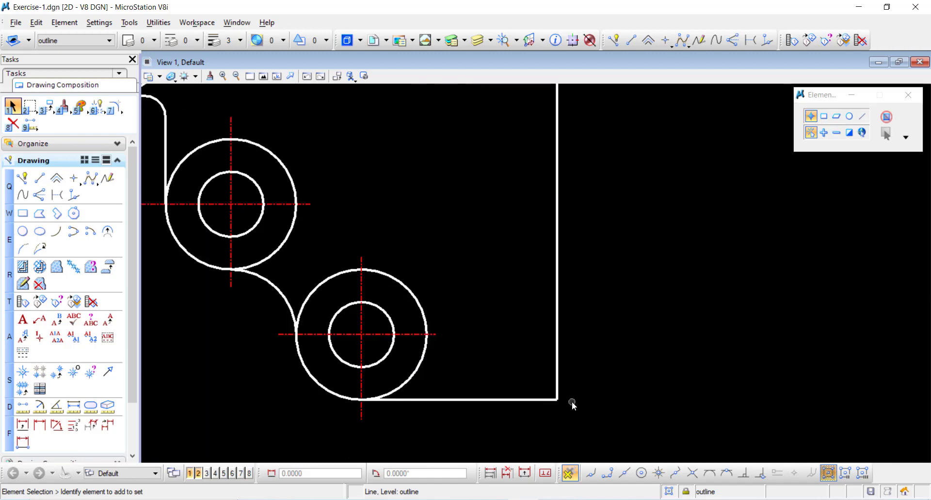
Chamfer the plate outline's upper-right and lower-right corners with both chamfer distances at 7.5
scroll(518, 388, down, 2)
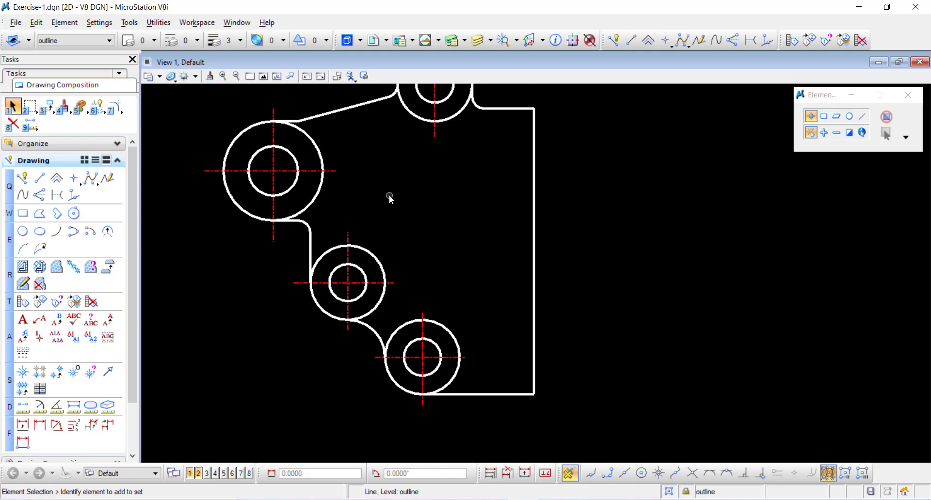
scroll(383, 187, down, 3)
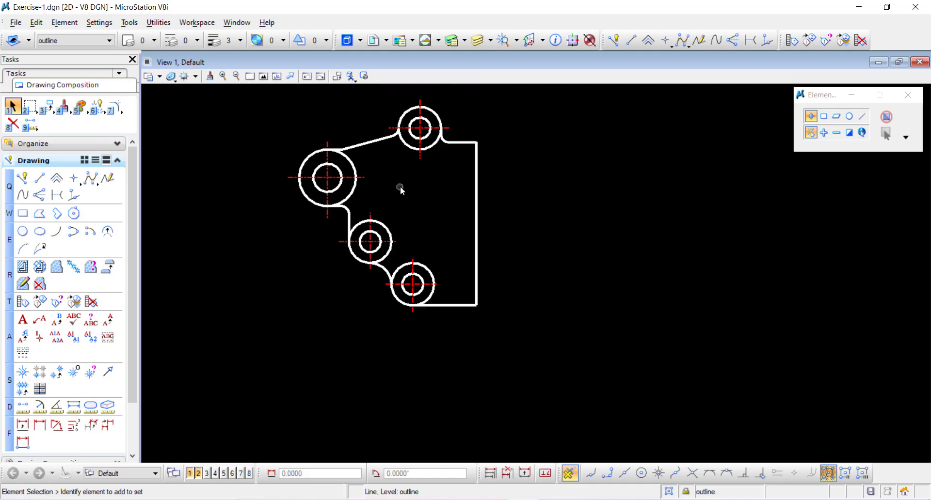
scroll(443, 144, up, 3)
click(112, 109)
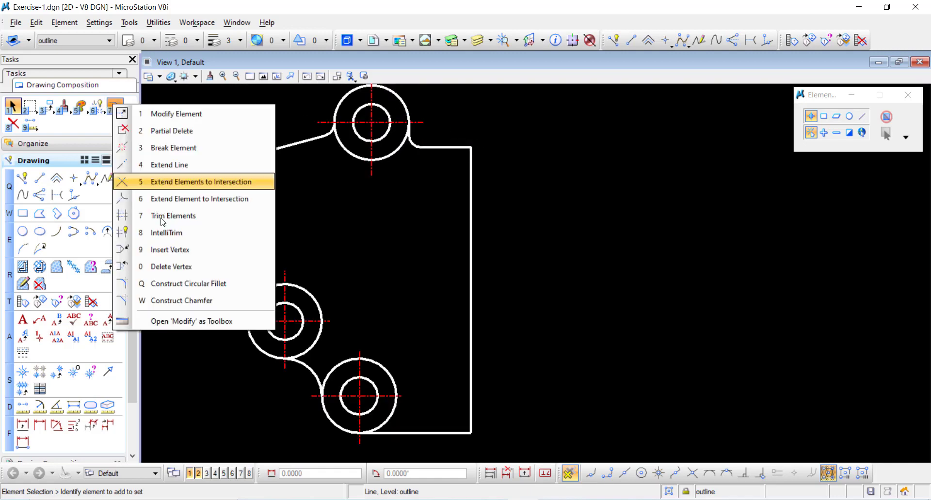
click(200, 300)
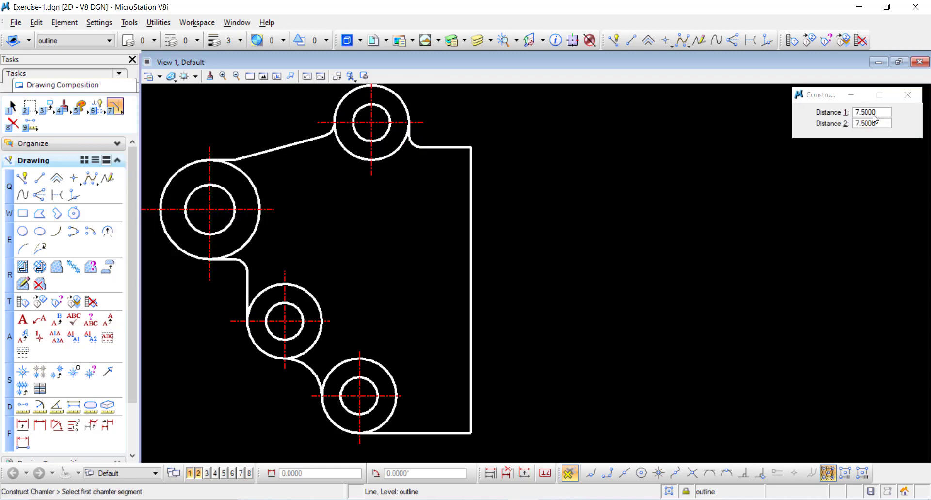
click(463, 146)
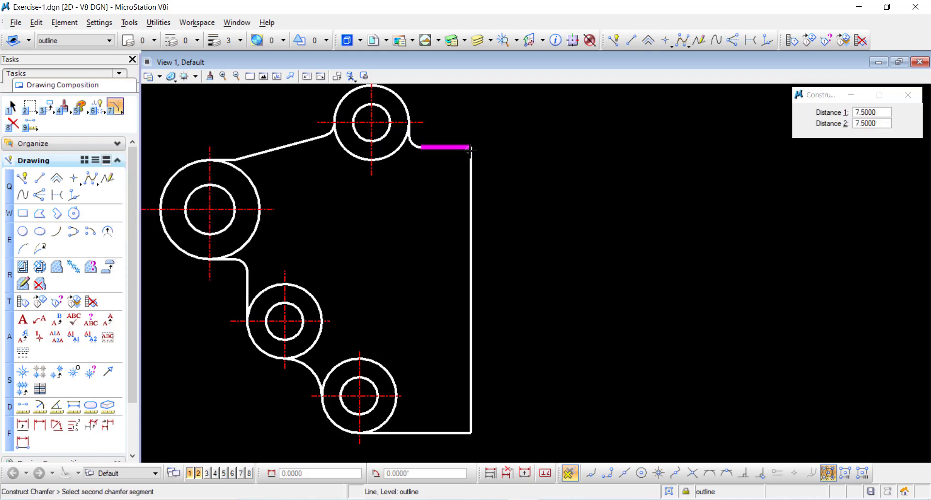
click(471, 156)
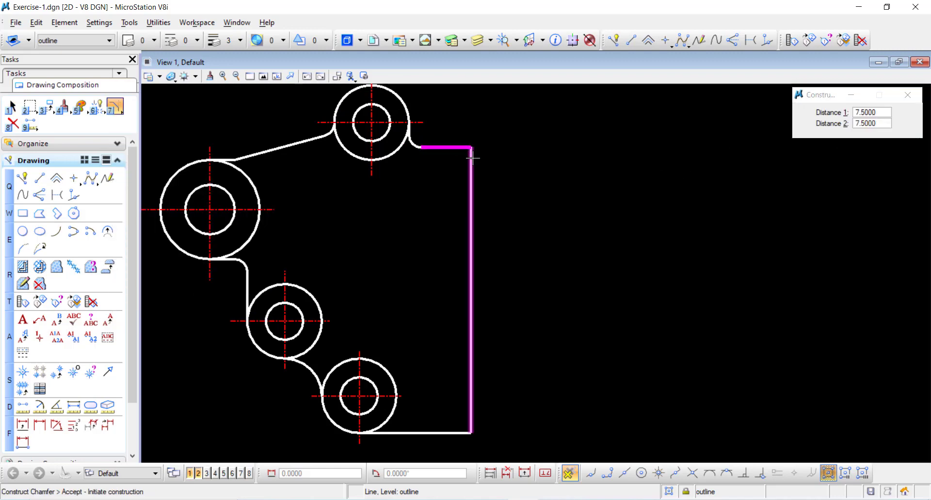
click(471, 423)
click(455, 434)
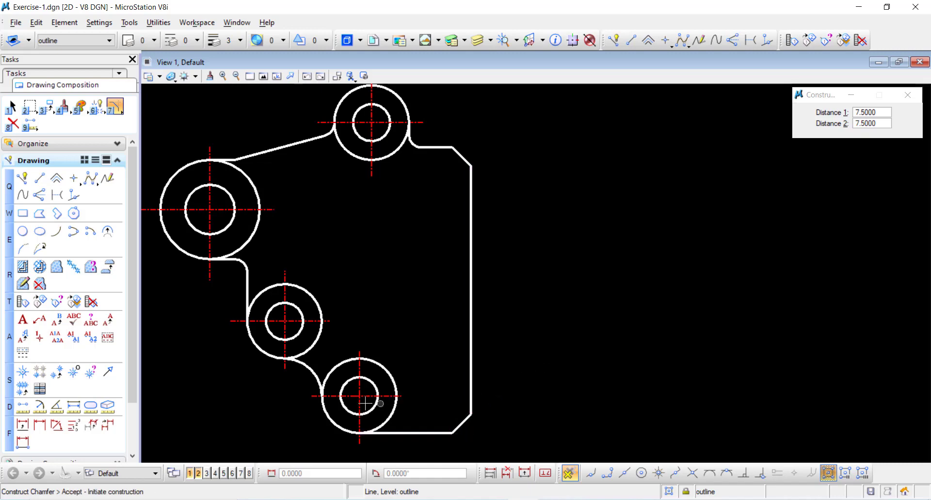
click(97, 108)
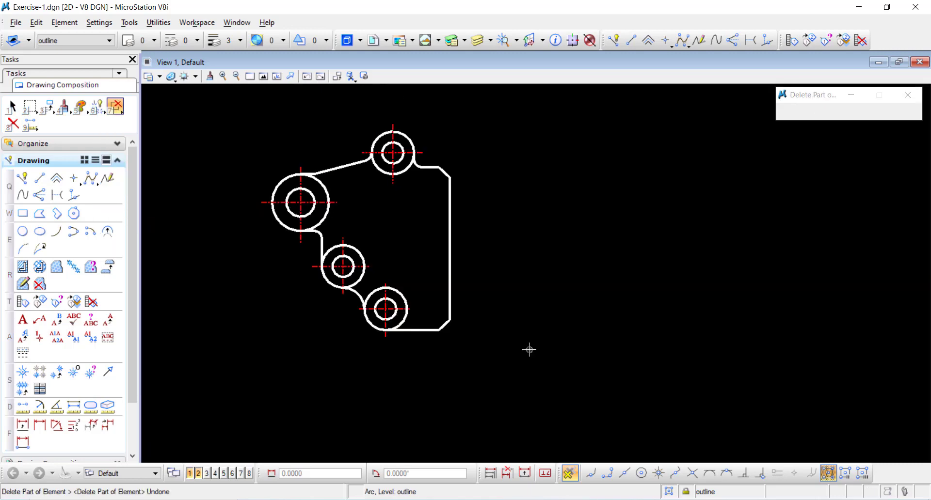
scroll(408, 317, up, 5)
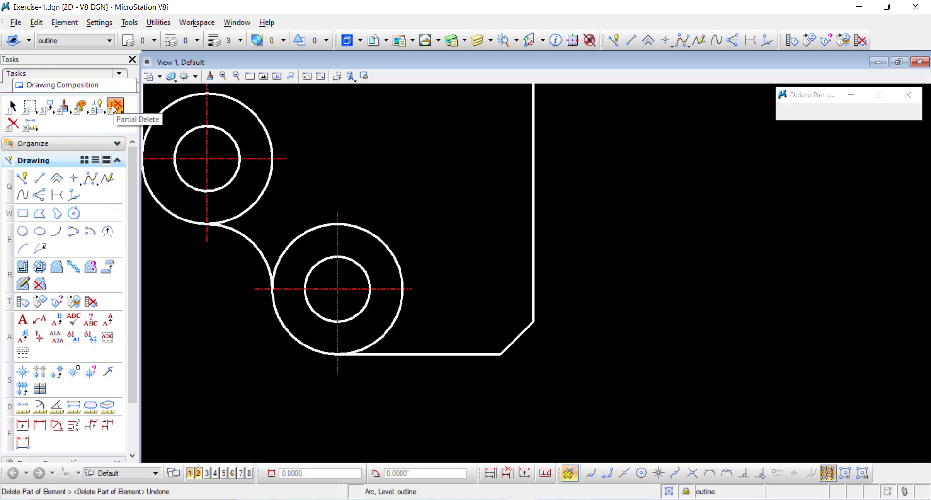
click(115, 105)
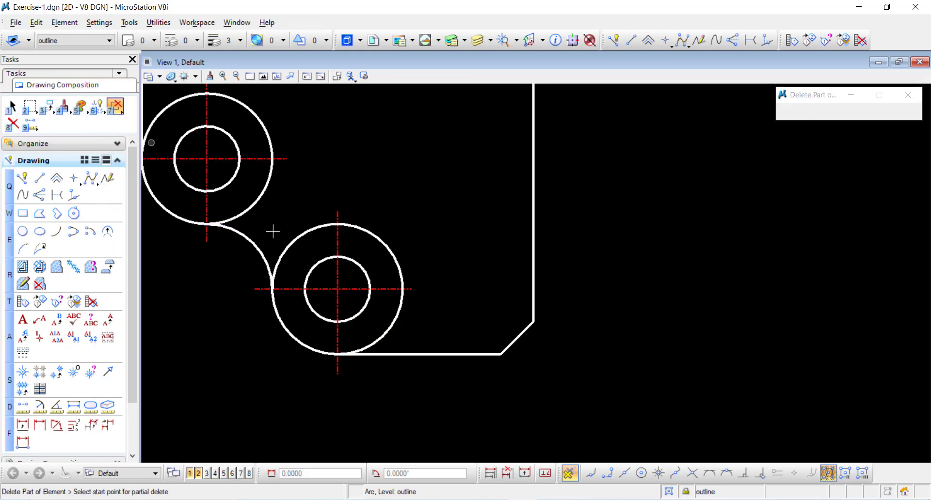
click(367, 341)
key(Escape)
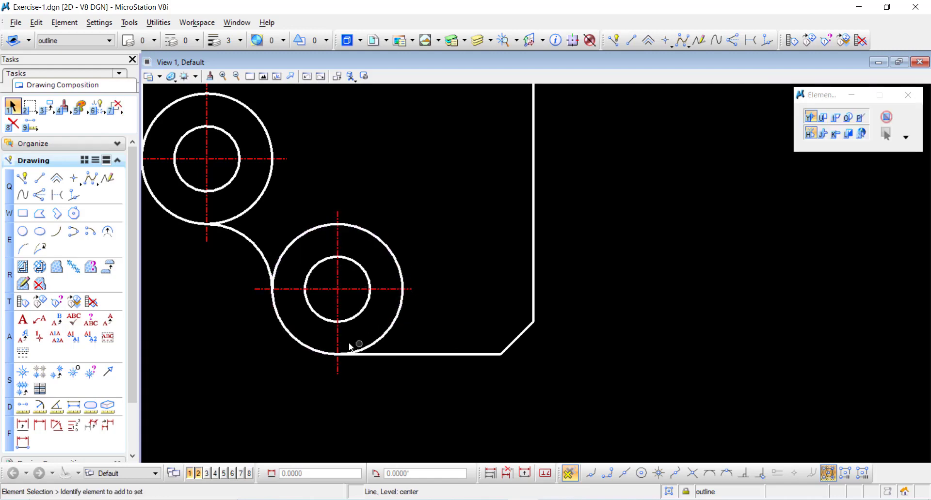
Partially delete the lowest boss's outer circle between its tangent points with the bottom edge and the fillet arc, keeping the lower-left quarter
click(115, 106)
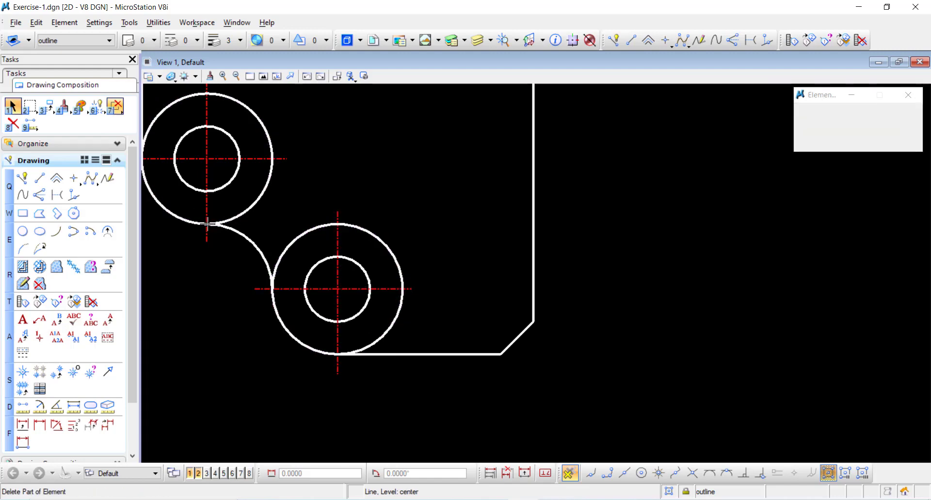
click(341, 343)
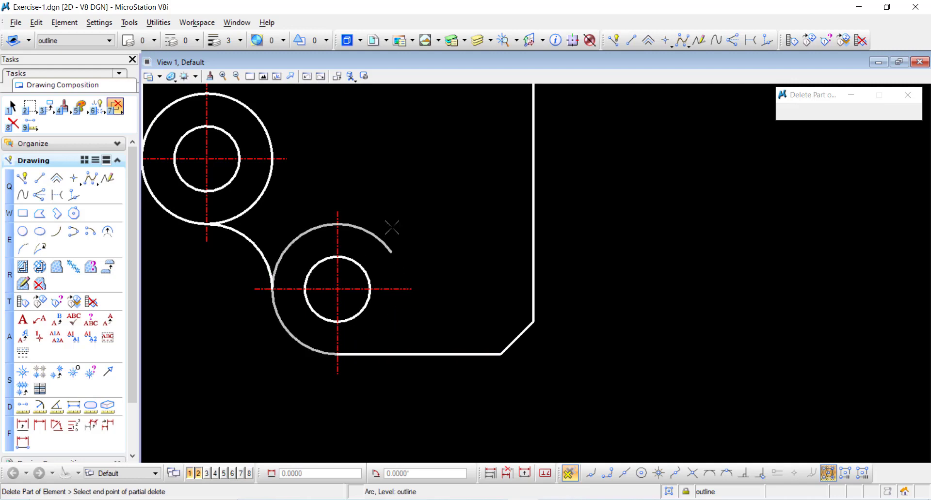
click(272, 289)
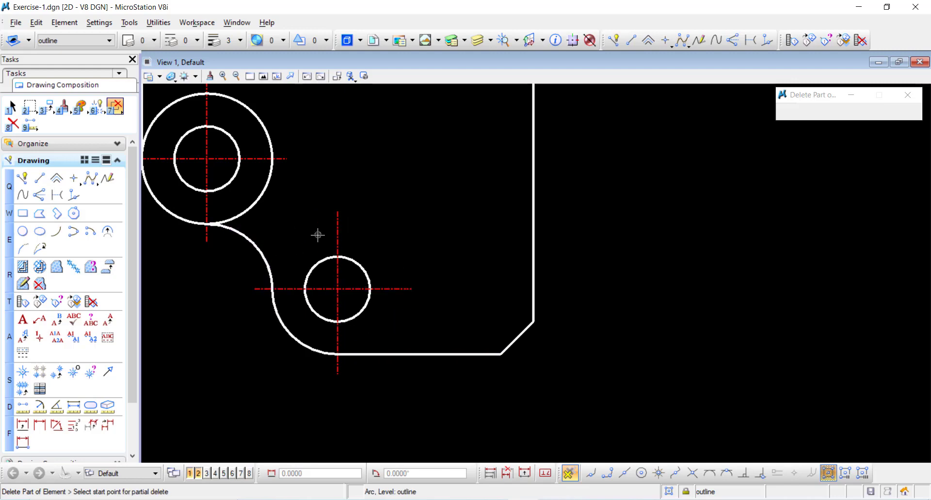
Partially delete the middle boss's outer circle from the fillet arc's tangent point to the vertical edge, keeping the lower-left quarter
scroll(333, 244, down, 1)
scroll(261, 212, up, 2)
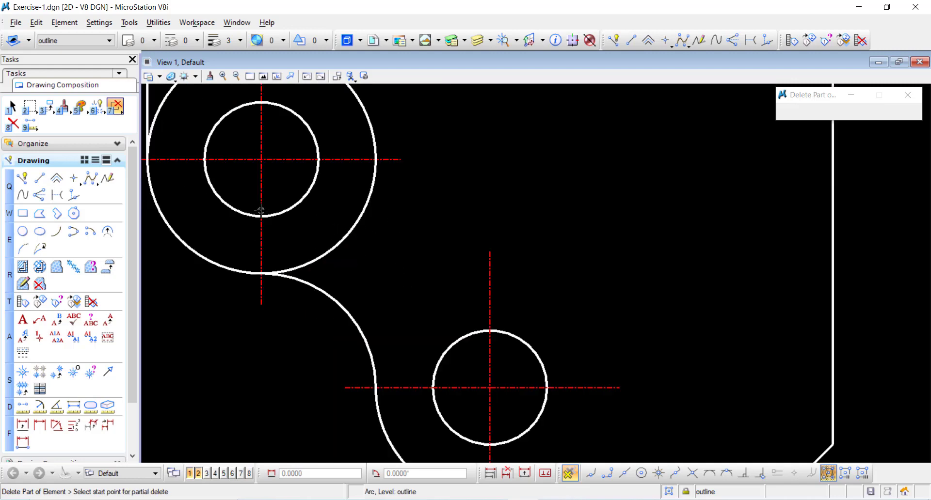
click(265, 264)
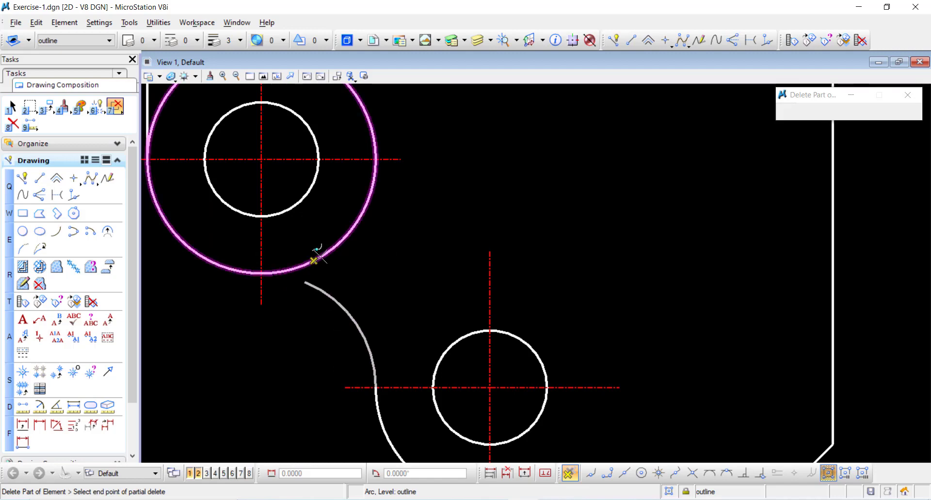
click(263, 265)
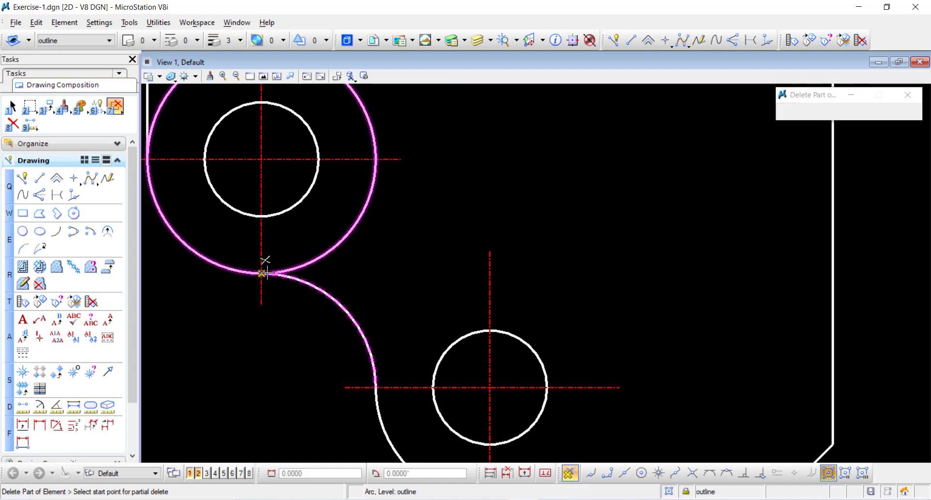
click(263, 264)
scroll(347, 234, down, 5)
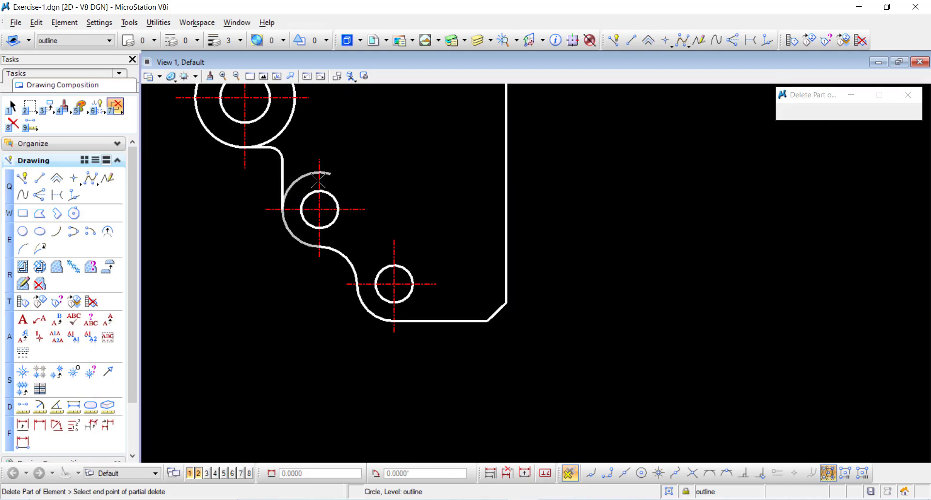
click(279, 205)
Partially delete the inner half of the large left boss's outer circle between its lower and upper tangent points
scroll(350, 210, down, 4)
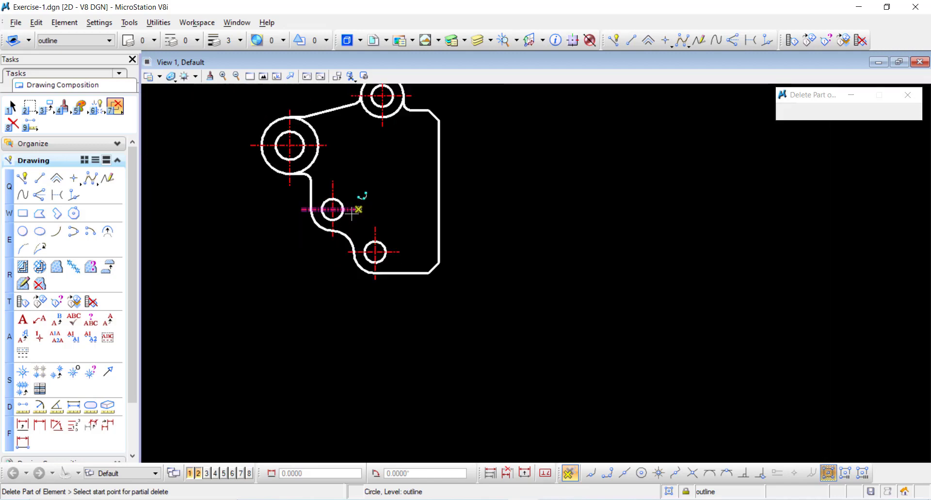
scroll(331, 175, up, 8)
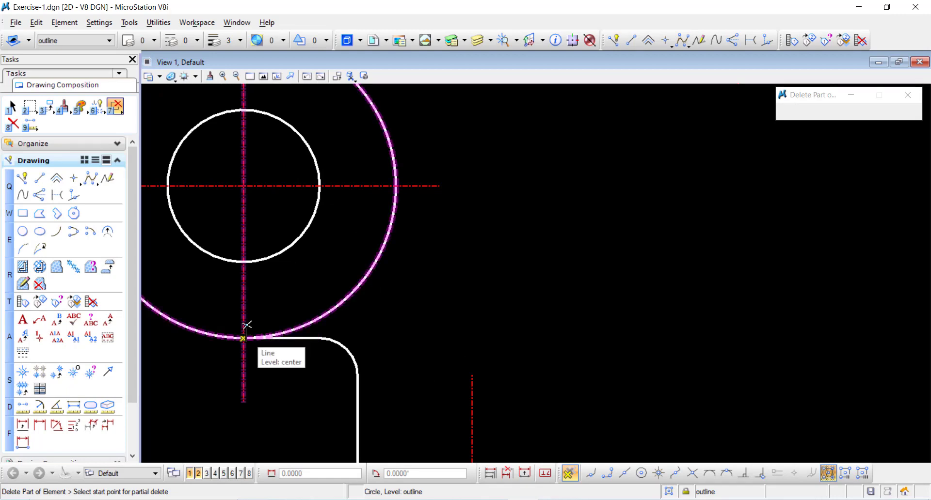
click(247, 324)
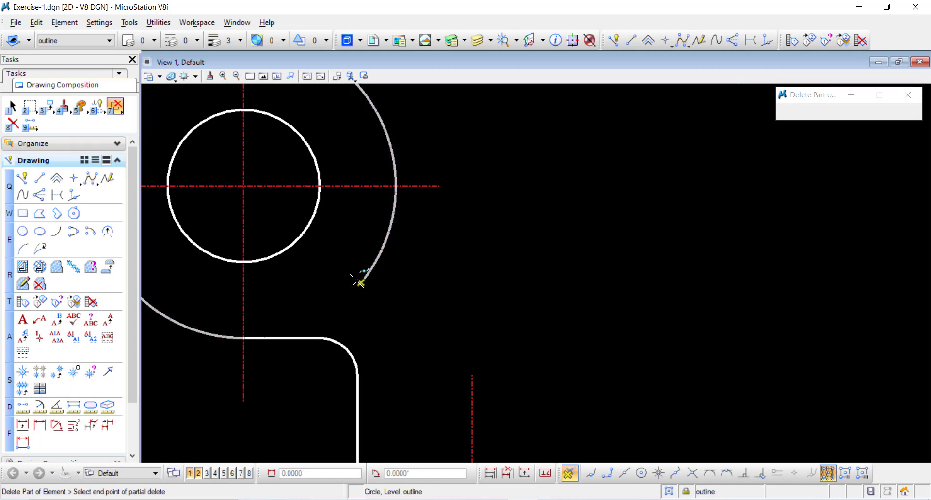
scroll(364, 277, down, 5)
click(321, 202)
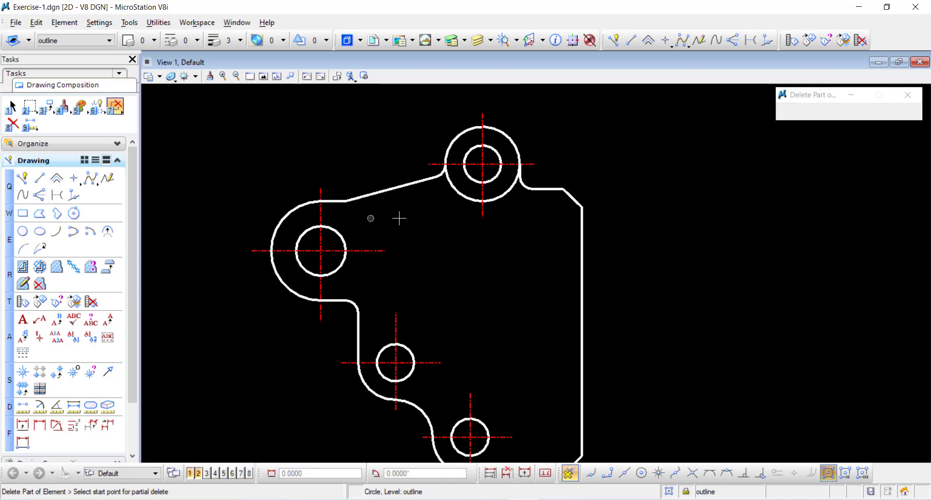
key(Escape)
key(7)
scroll(463, 160, up, 5)
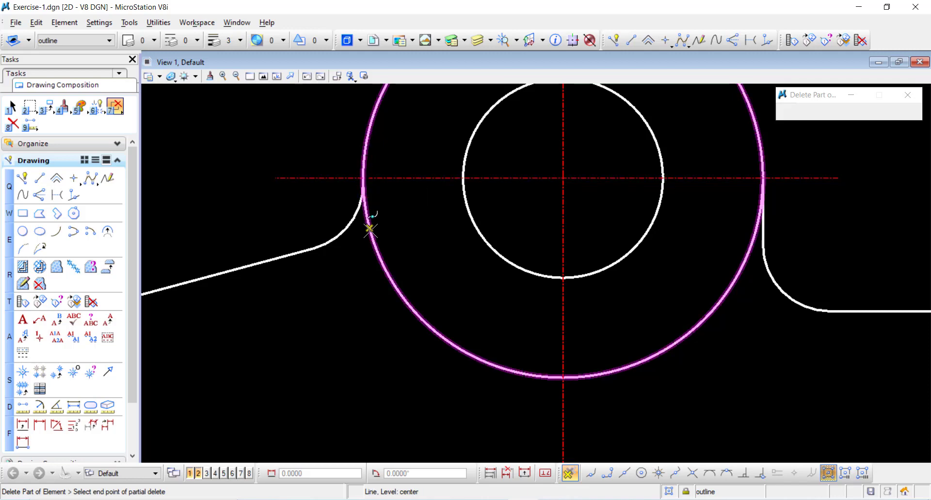
click(368, 193)
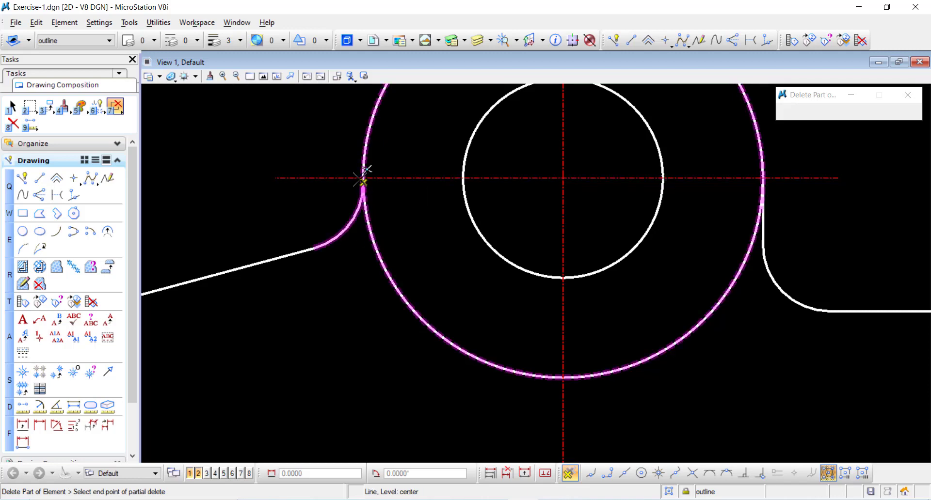
key(1)
Partially delete the lower half of the top boss's outer circle between the left fillet and the right vertical edge
click(115, 106)
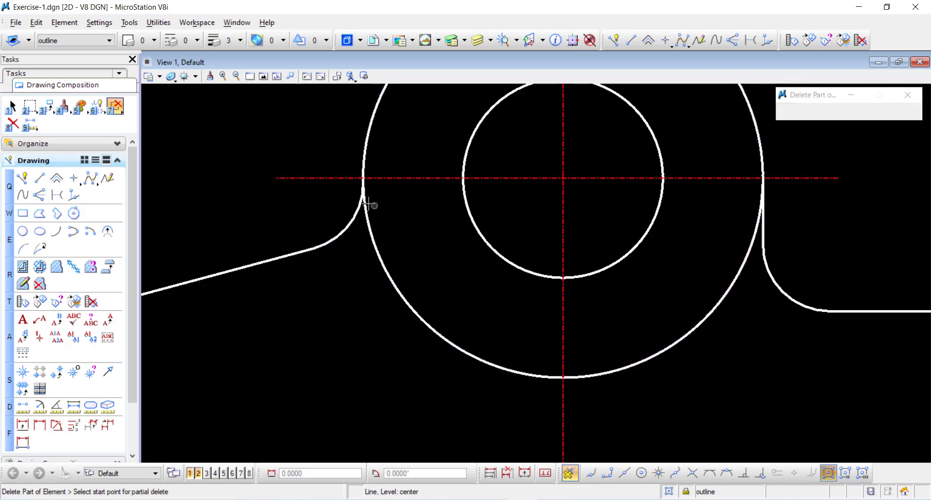
click(363, 181)
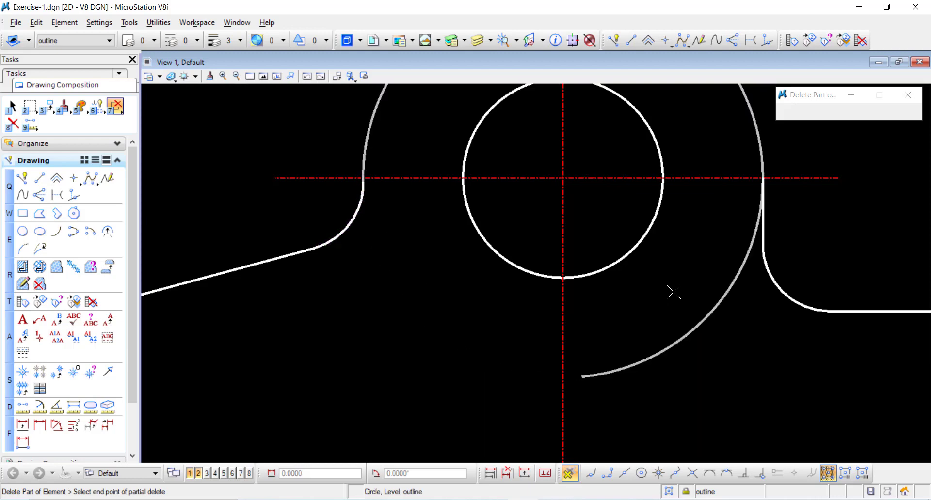
scroll(580, 206, down, 6)
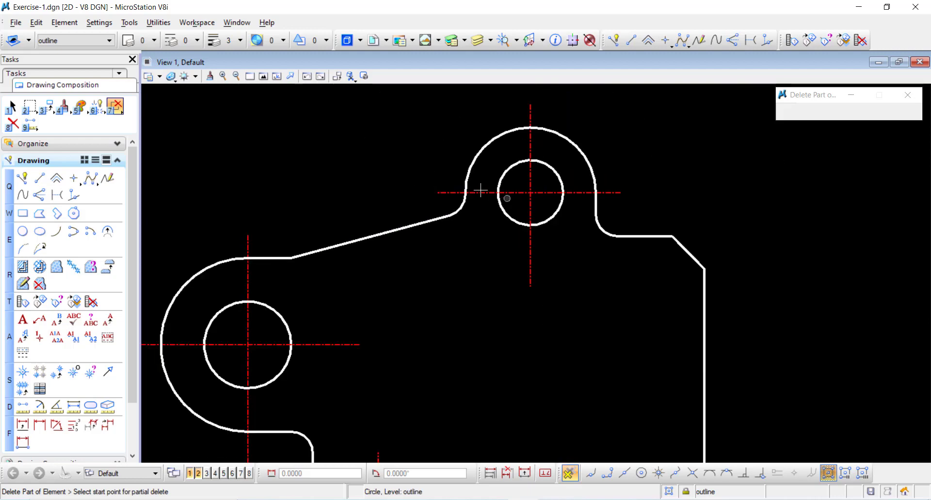
key(1)
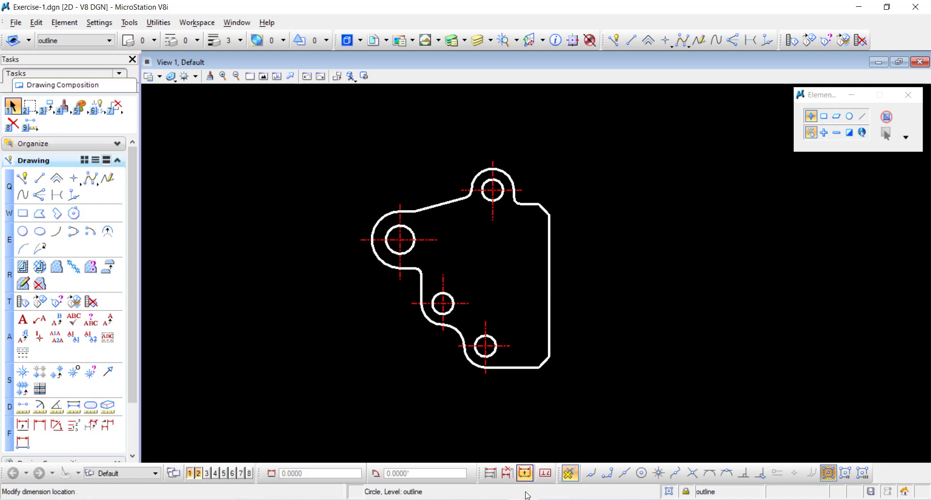
Switch to the reference image sketch-1.jpg in Photos to check the slot's dimensions, and return to the MicroStation drawing
click(553, 499)
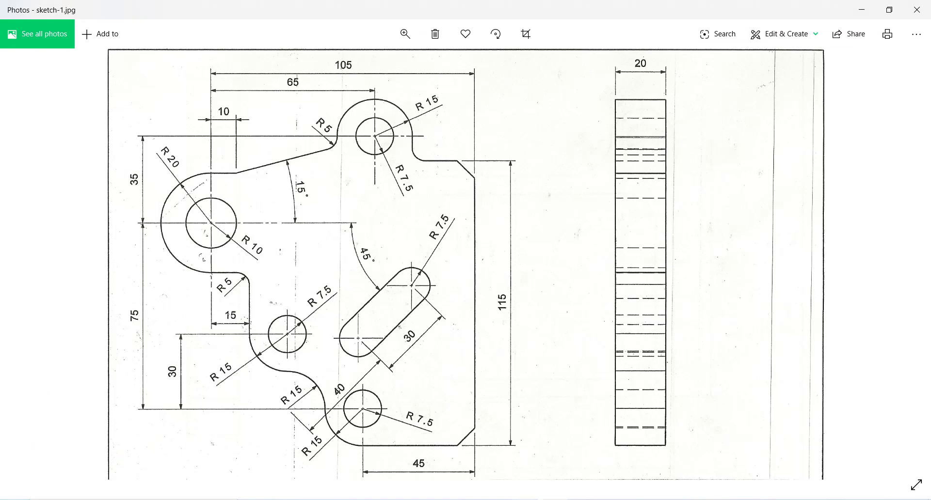
click(505, 499)
scroll(529, 291, up, 4)
scroll(502, 281, down, 2)
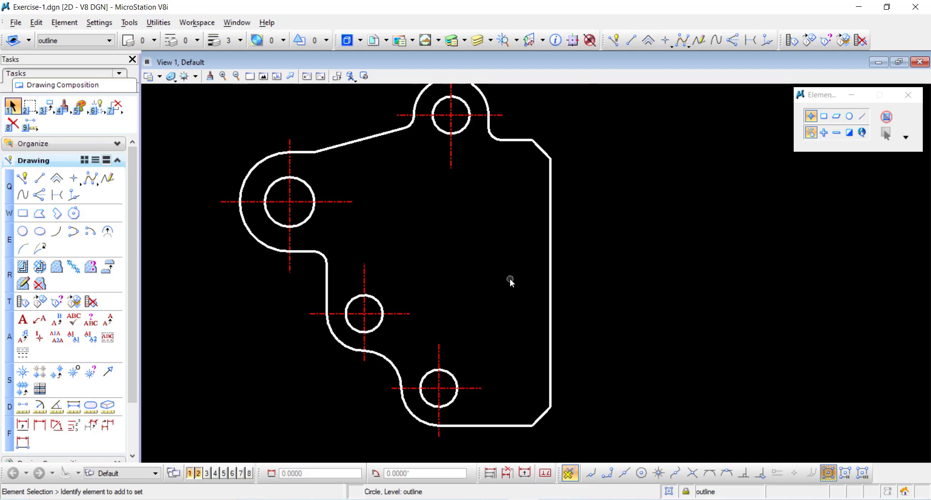
Place a line of length 30 at a 45° angle inside the plate, above and to the right of the lowest hole
click(40, 178)
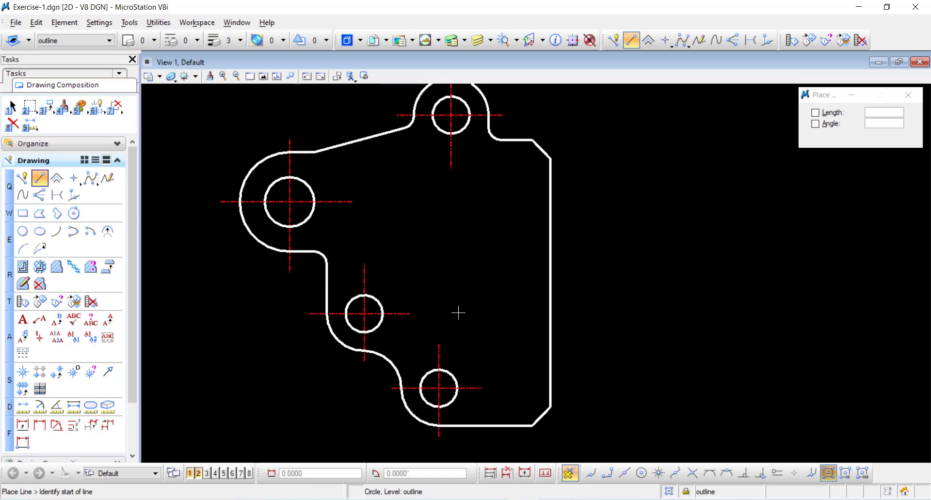
click(814, 113)
click(814, 124)
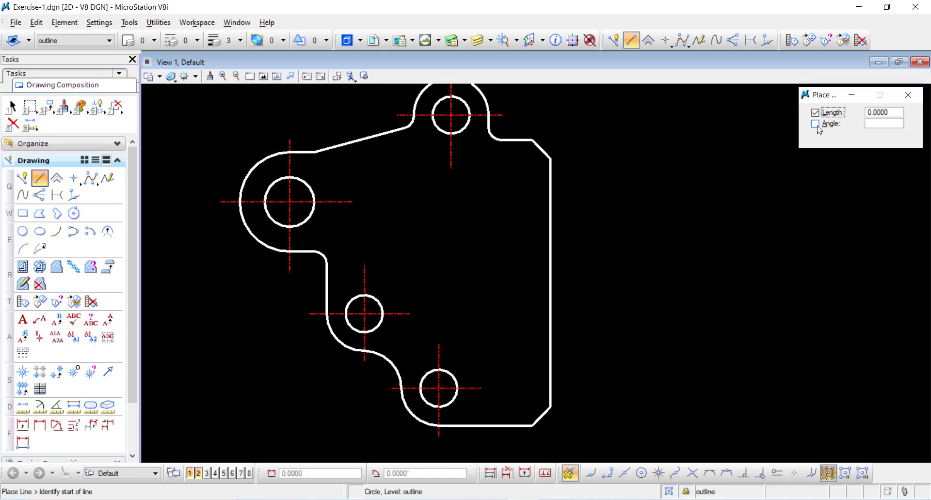
click(888, 113)
text(30)
key(Tab)
key(Return)
scroll(461, 320, up, 3)
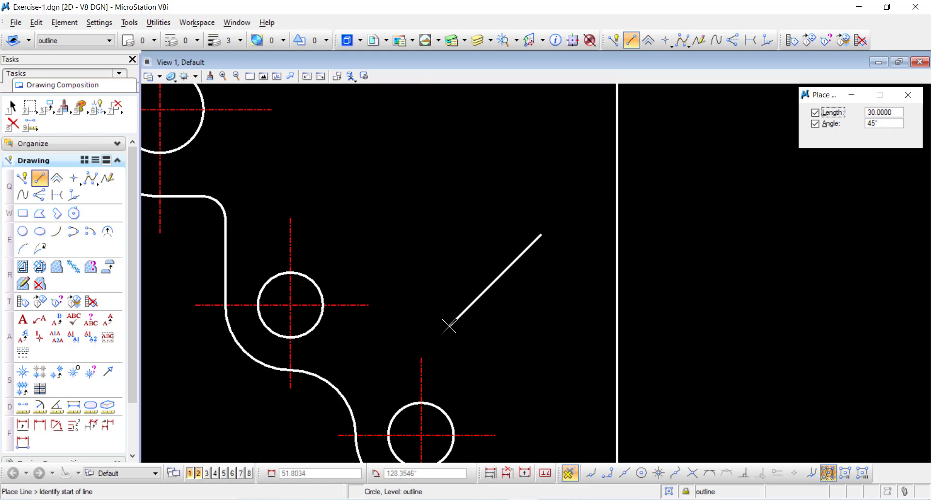
click(449, 327)
key(Escape)
scroll(531, 278, up, 3)
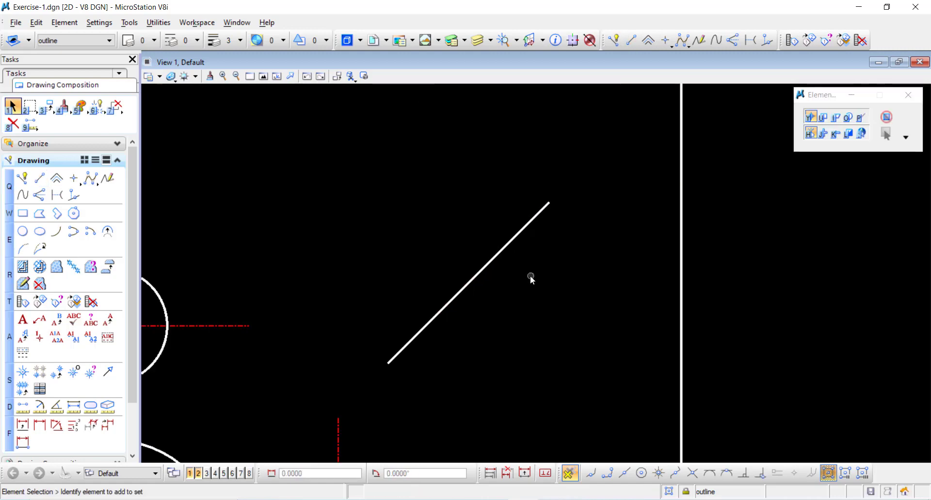
scroll(531, 275, down, 3)
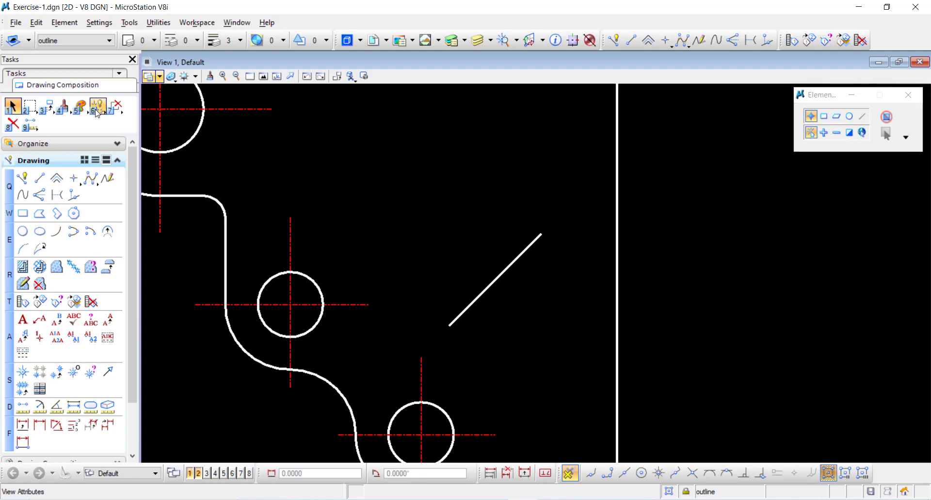
Copy the 45° line parallel at a distance of 7.5 to both of its sides, keeping the original
drag(112, 137, 304, 188)
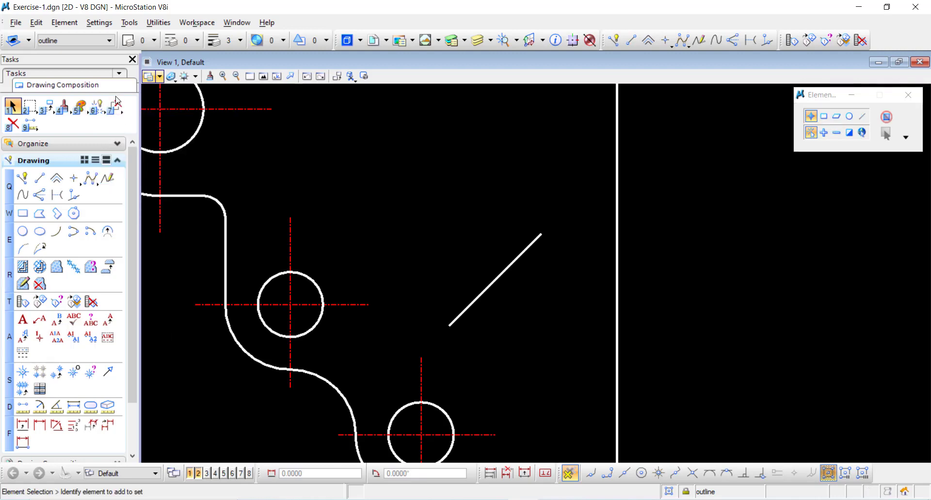
drag(51, 107, 76, 158)
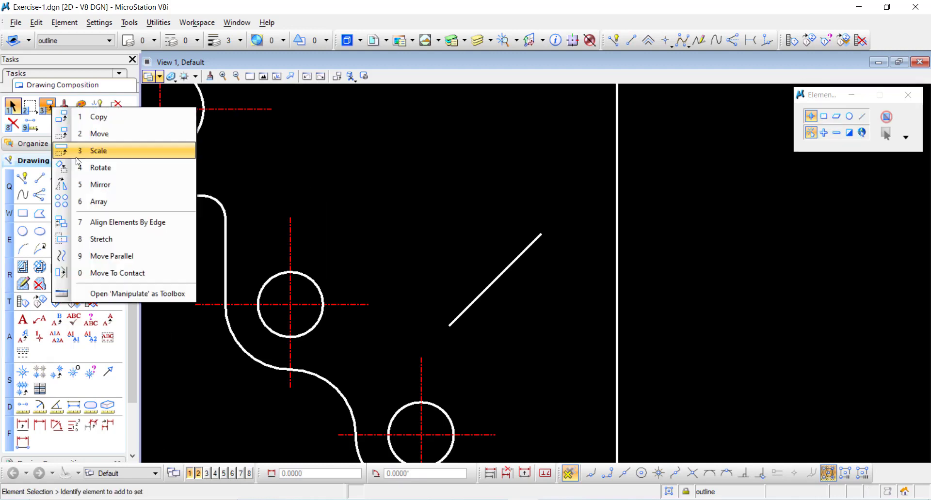
click(127, 262)
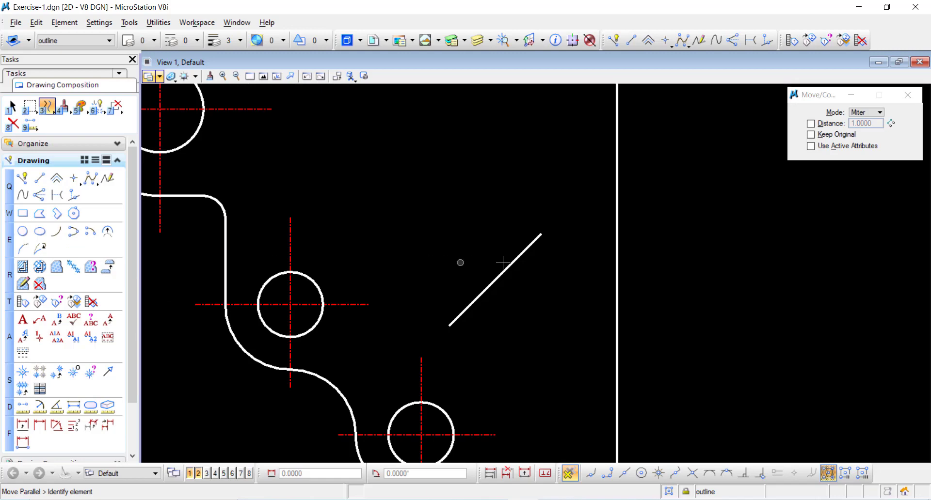
click(827, 125)
click(822, 136)
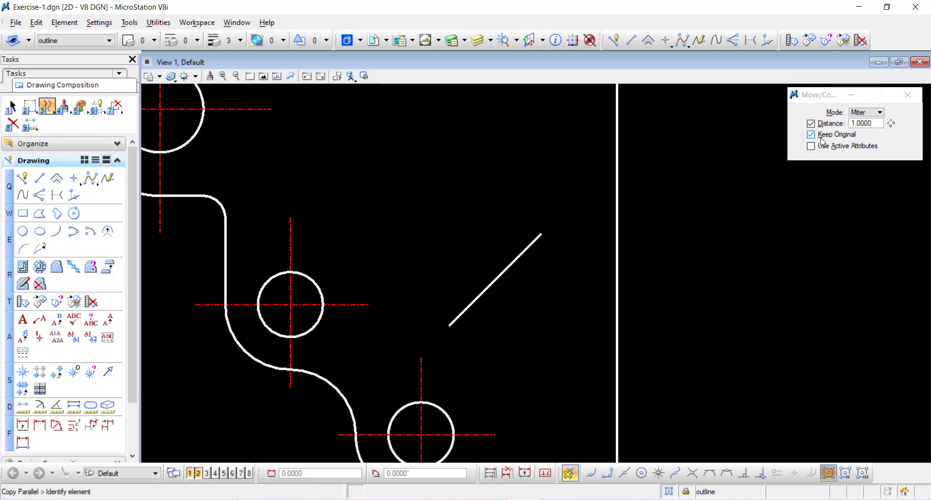
double_click(871, 124)
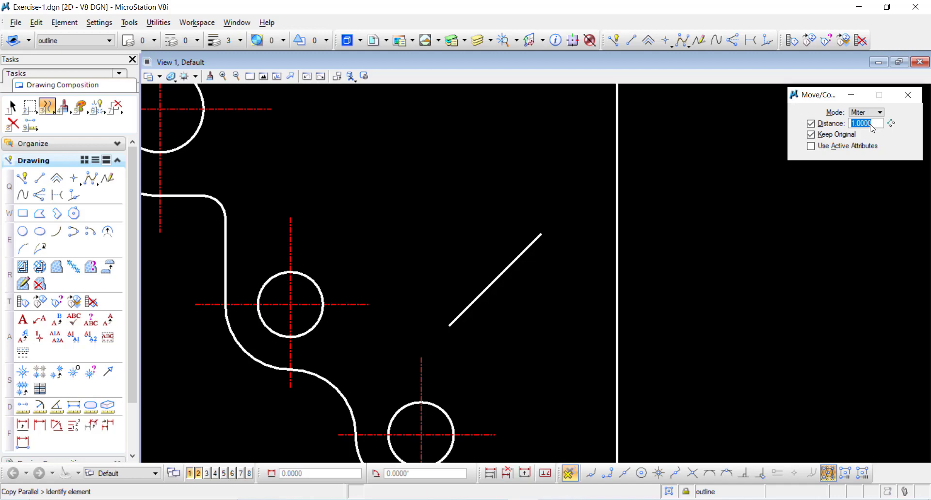
text(7.5)
key(Tab)
click(504, 270)
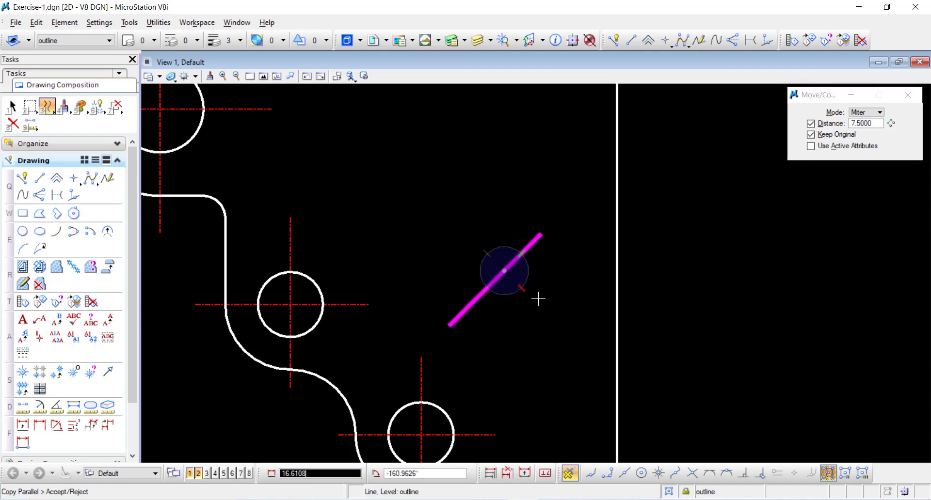
click(542, 309)
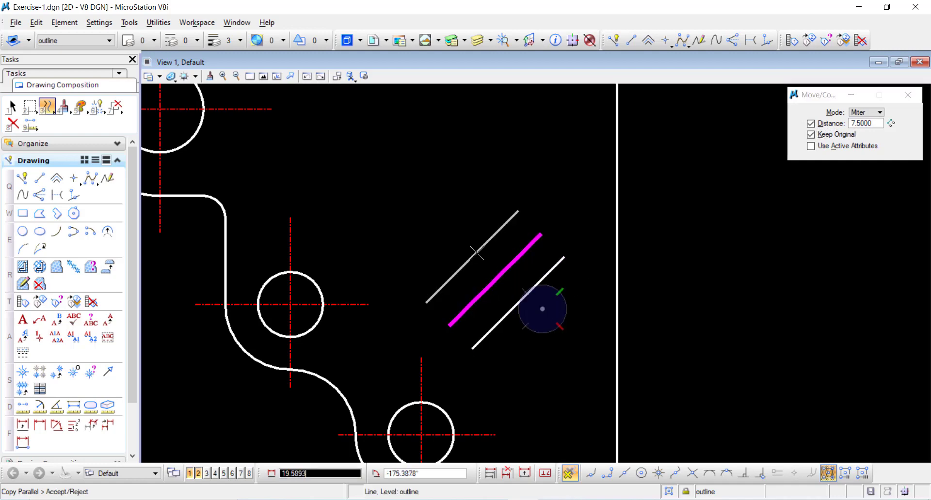
click(477, 253)
key(Escape)
scroll(554, 245, up, 1)
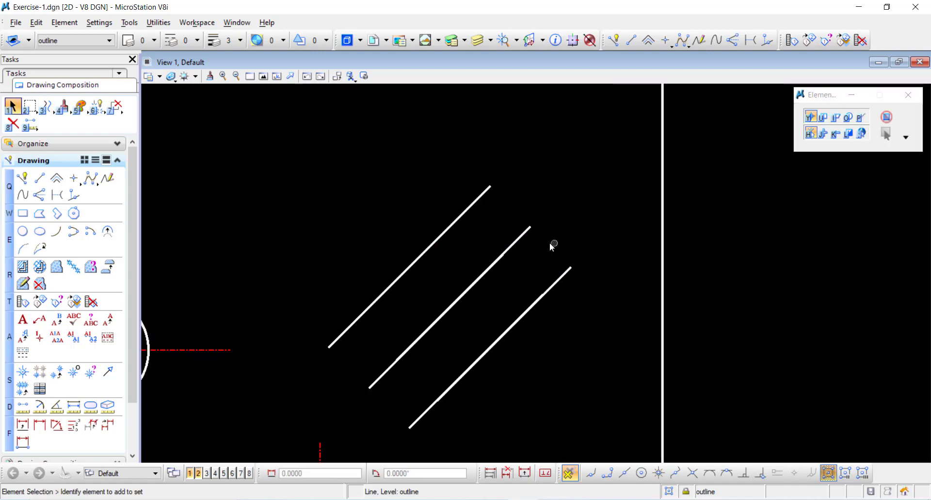
Place two circles of radius 7.5 centred on the upper and lower ends of the middle 45° line
scroll(549, 245, down, 2)
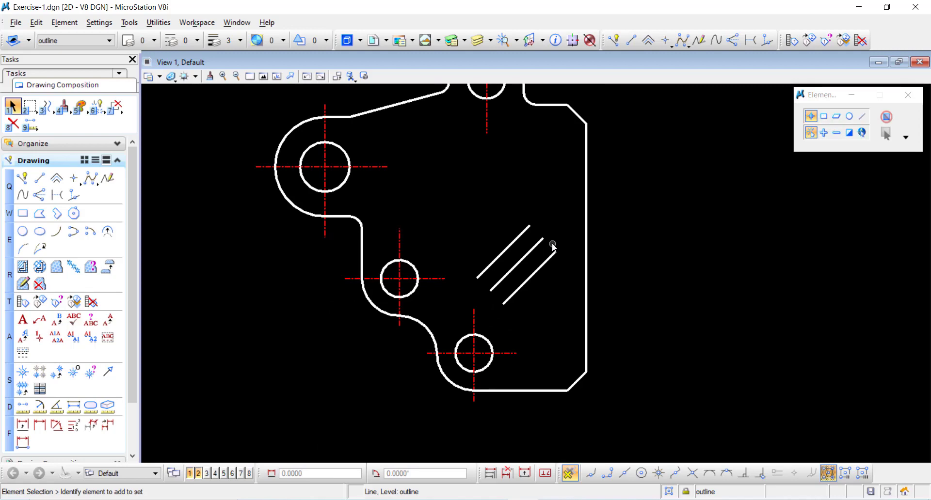
scroll(526, 329, up, 1)
scroll(490, 263, down, 1)
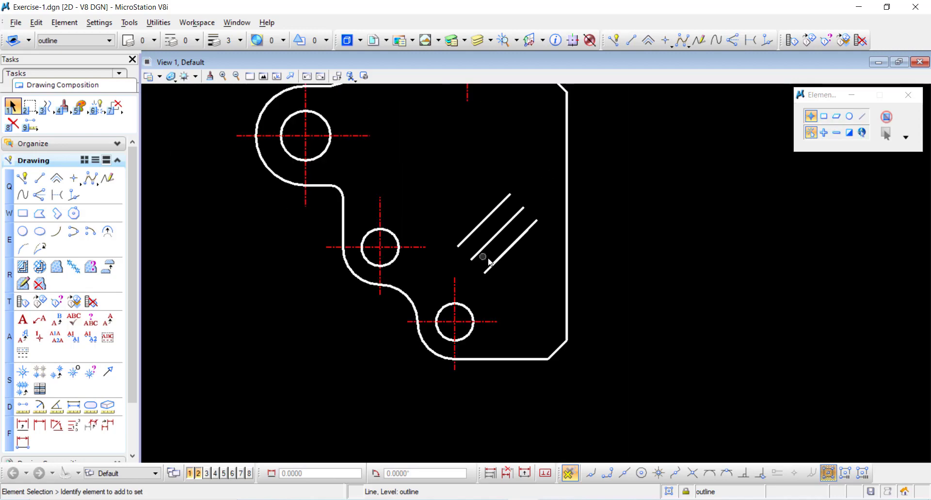
click(22, 233)
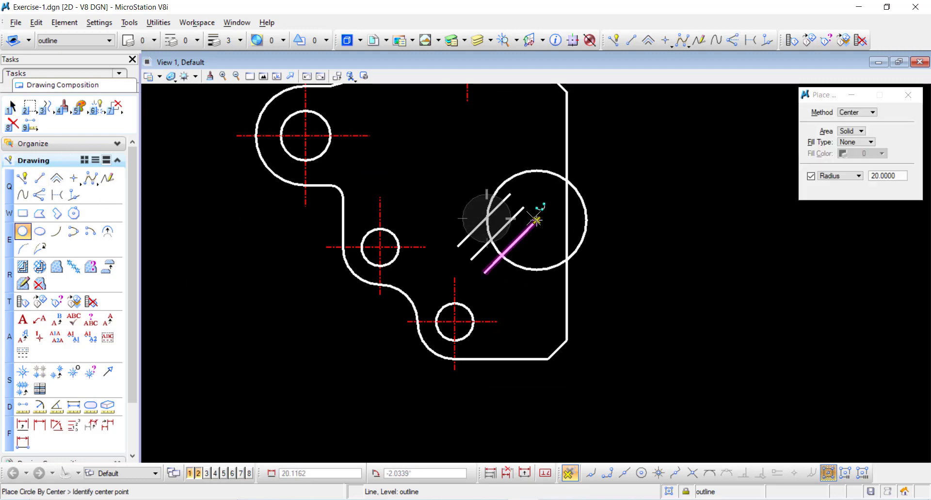
double_click(887, 177)
text(7.5)
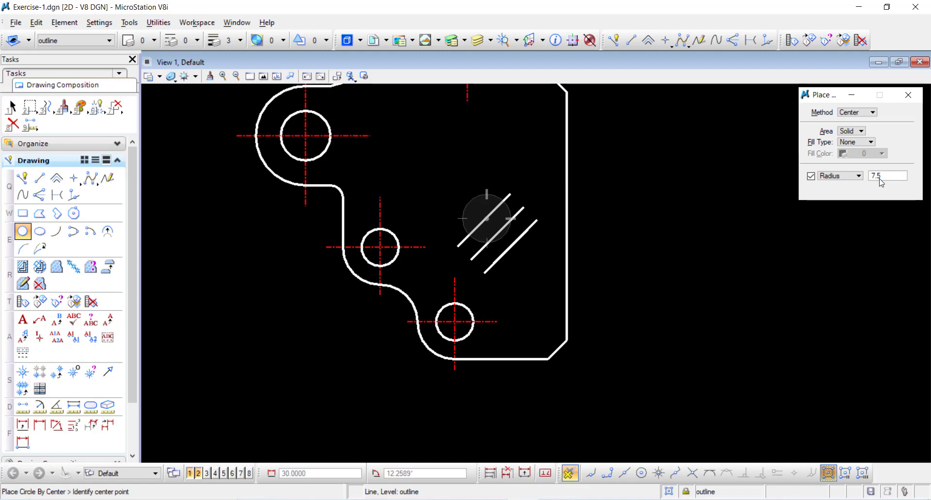
key(Tab)
click(524, 207)
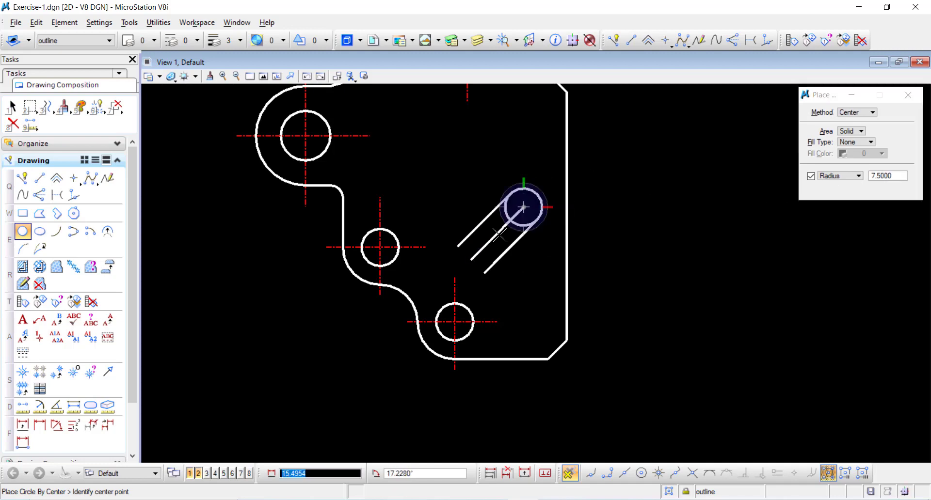
click(470, 260)
key(Escape)
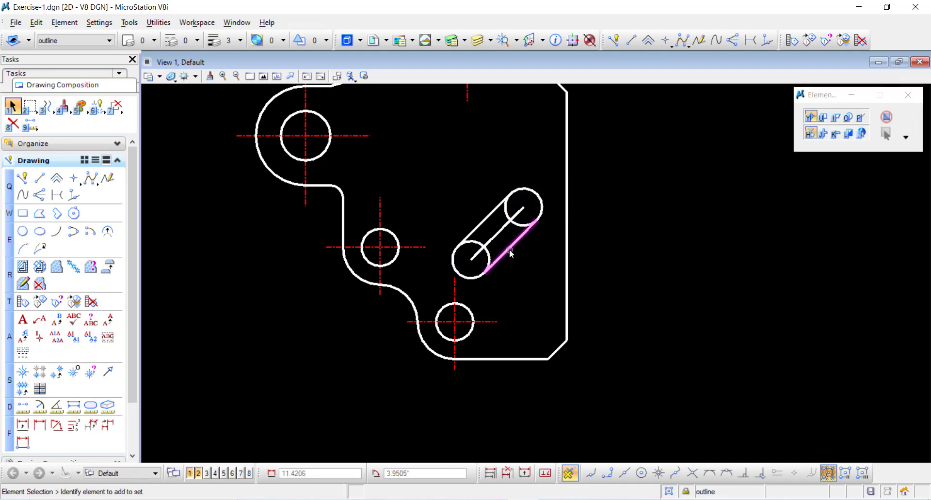
Partially delete the inner halves of both slot end circles between their tangent points with the parallel lines
scroll(510, 249, up, 2)
click(115, 105)
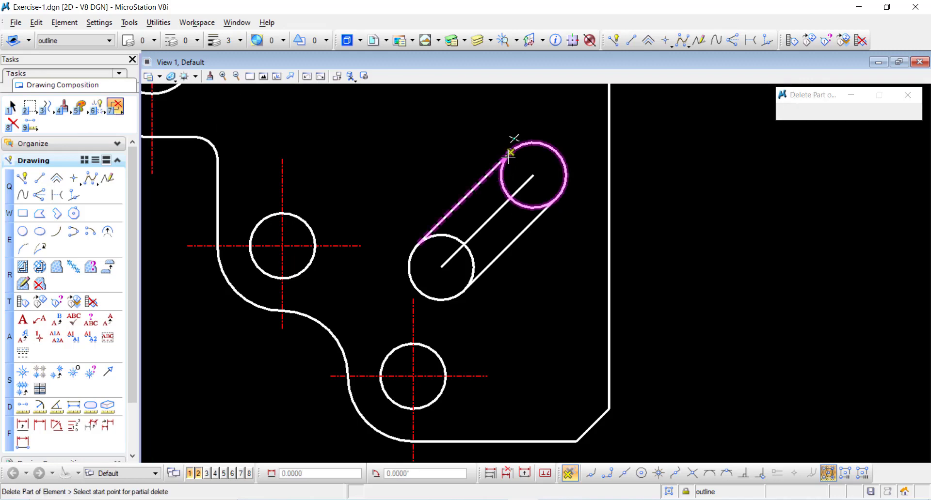
click(506, 155)
click(544, 205)
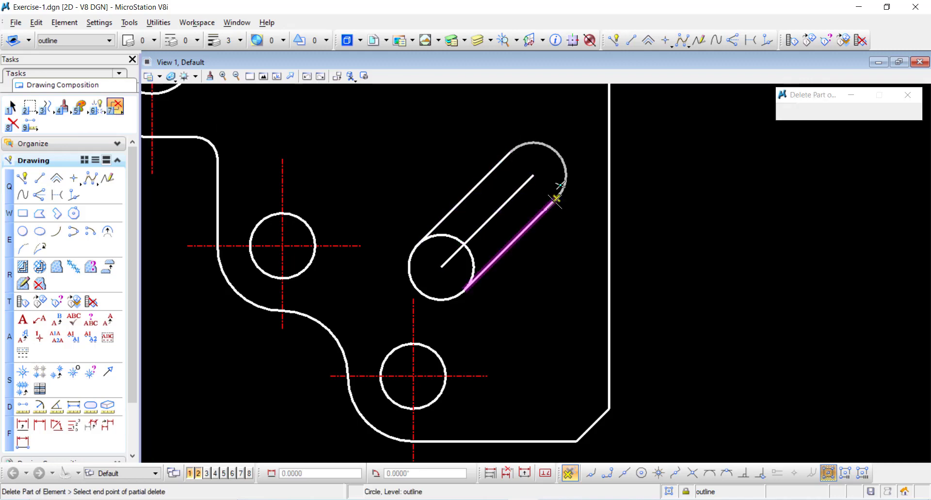
click(423, 236)
click(466, 289)
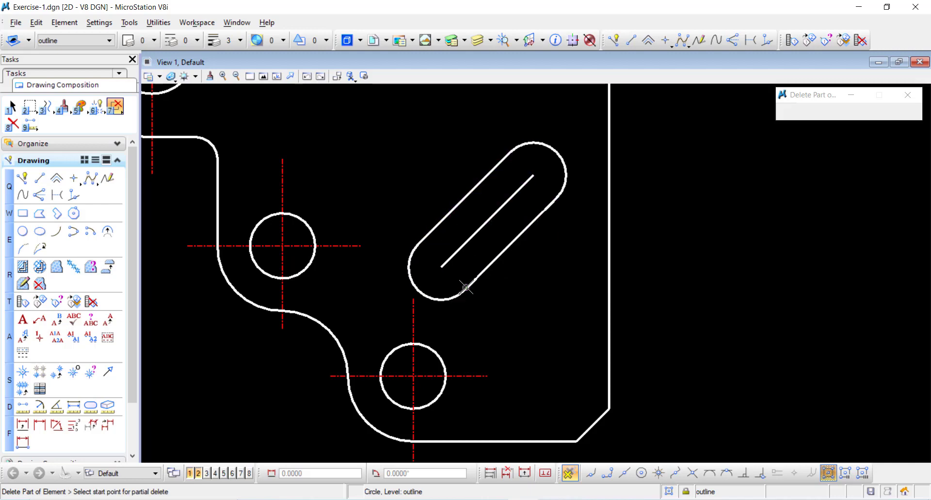
key(Escape)
Add a linear dimension with True alignment from the slot's lower end centre to the centre of the concave arc between the two small holes
scroll(488, 240, up, 3)
scroll(489, 241, down, 3)
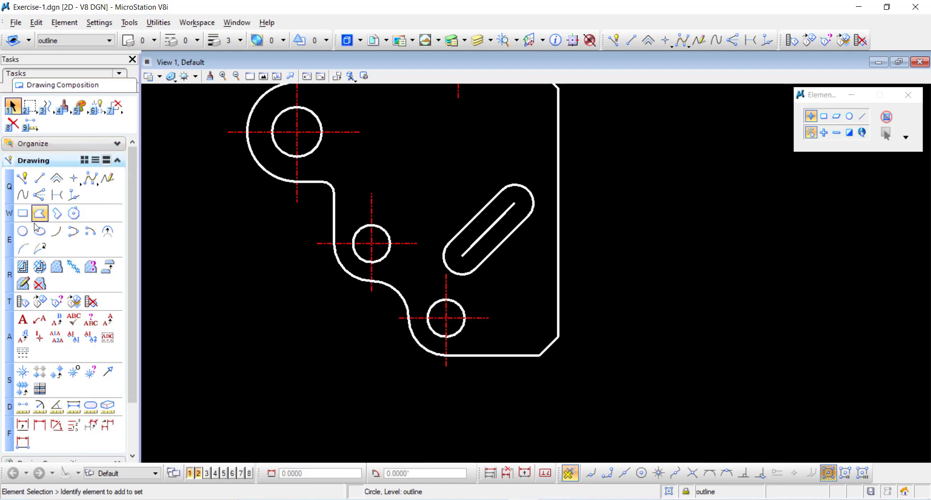
scroll(490, 281, up, 2)
scroll(470, 237, down, 2)
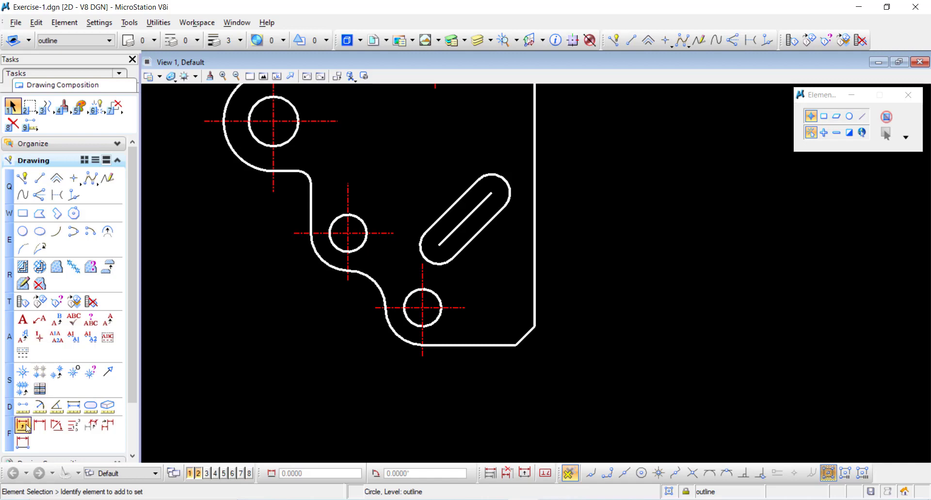
click(43, 427)
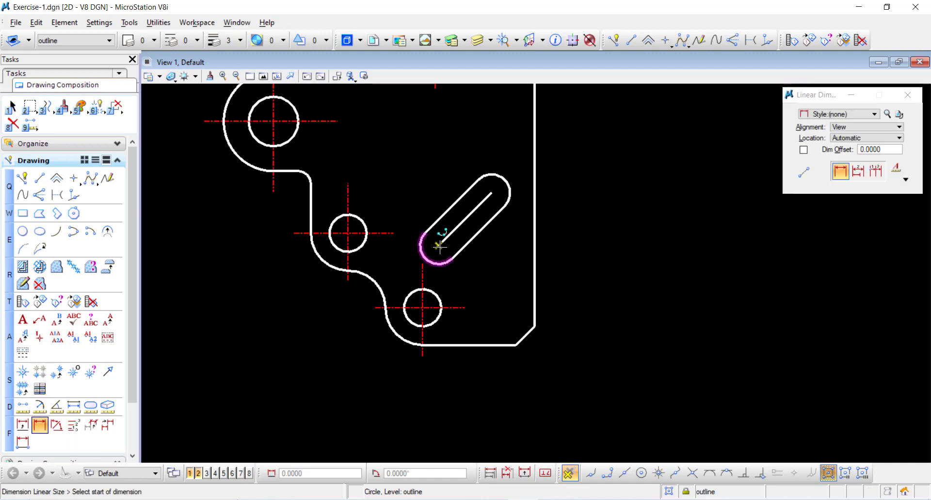
click(877, 127)
click(863, 141)
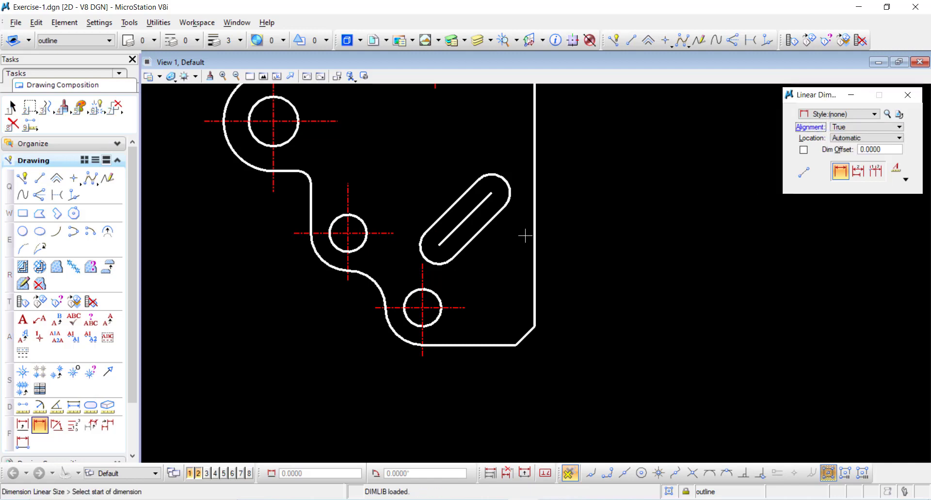
click(439, 246)
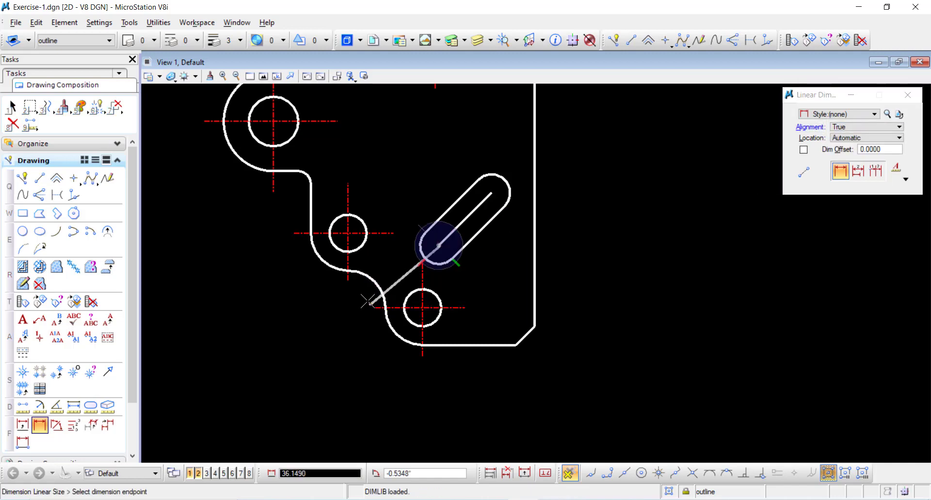
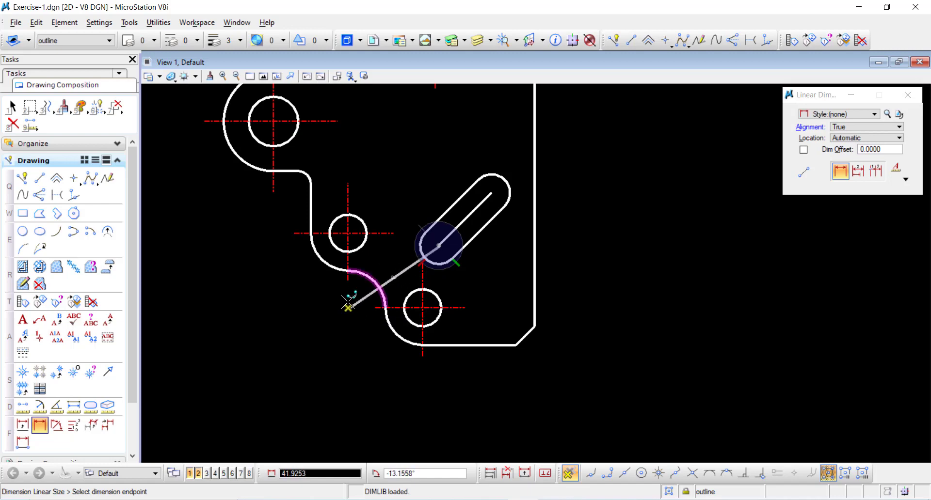
click(347, 308)
scroll(410, 317, up, 5)
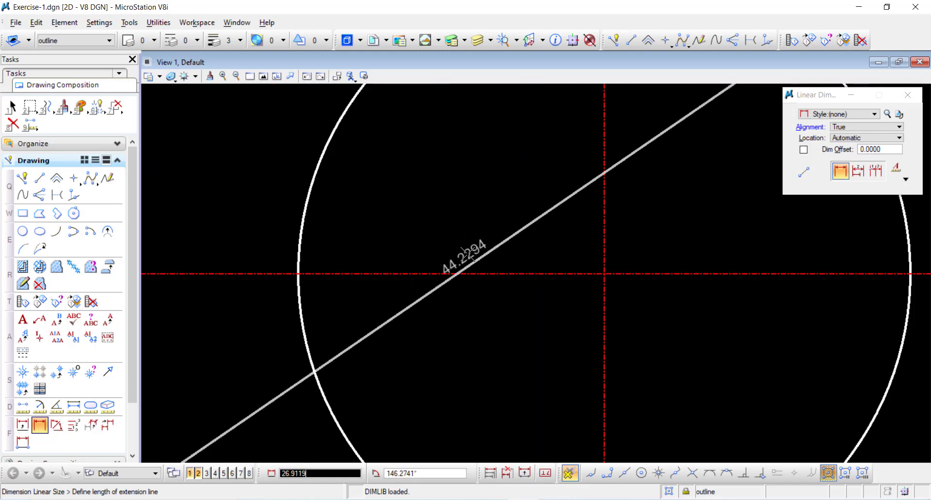
scroll(472, 252, down, 2)
click(471, 251)
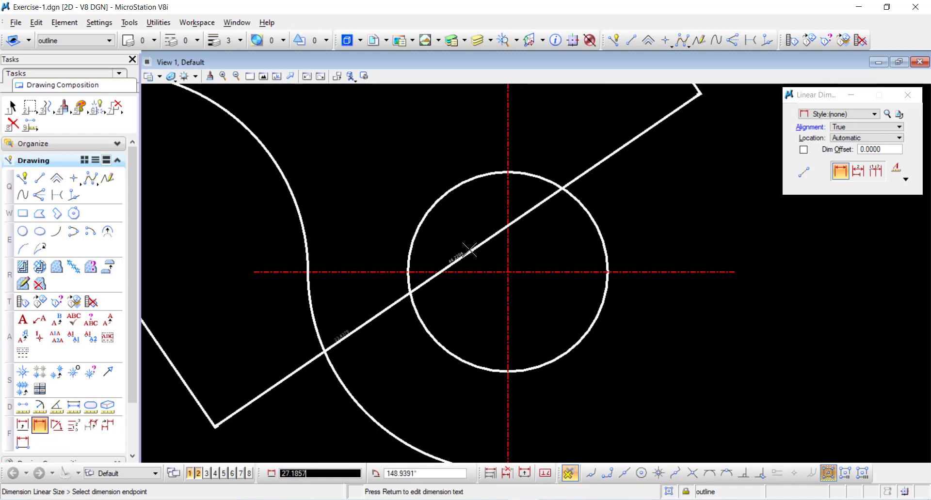
right_click(470, 266)
key(Escape)
Examine the value of the dimension between the slot's lower end centre and the concave arc's centre
scroll(452, 304, up, 1)
scroll(472, 225, up, 2)
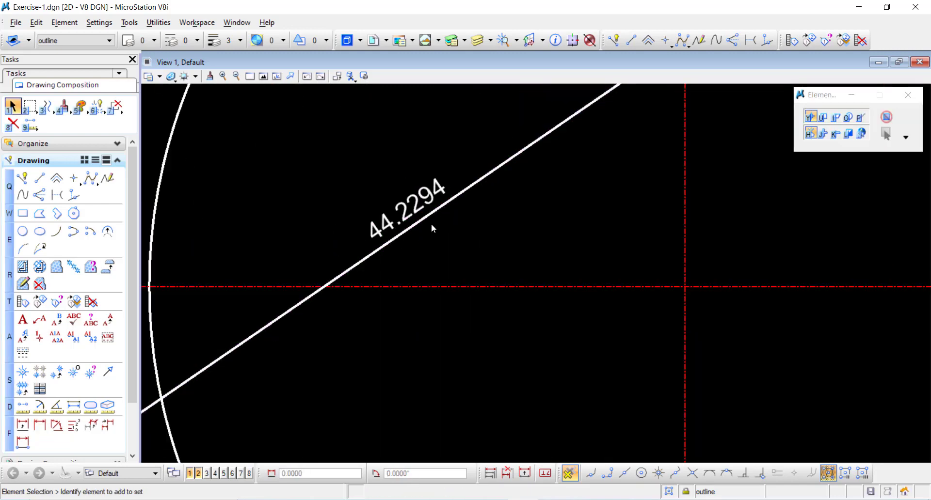
scroll(435, 225, down, 5)
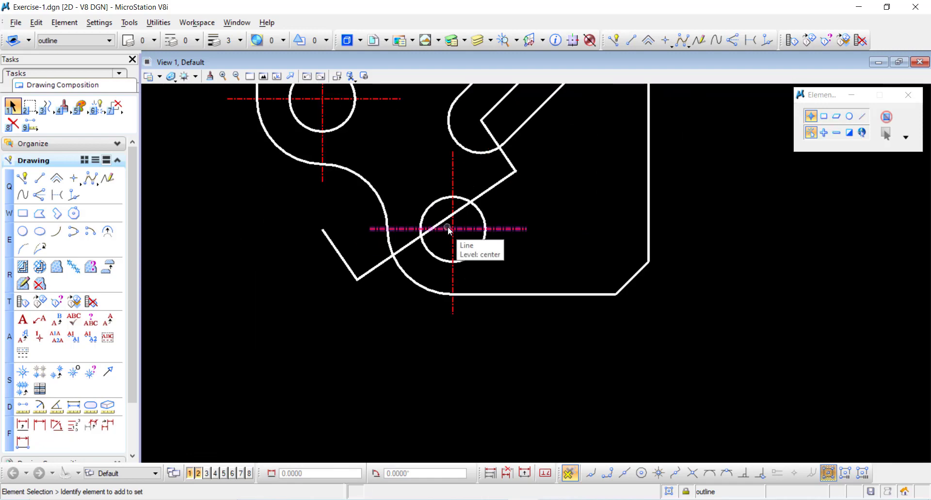
scroll(436, 223, up, 5)
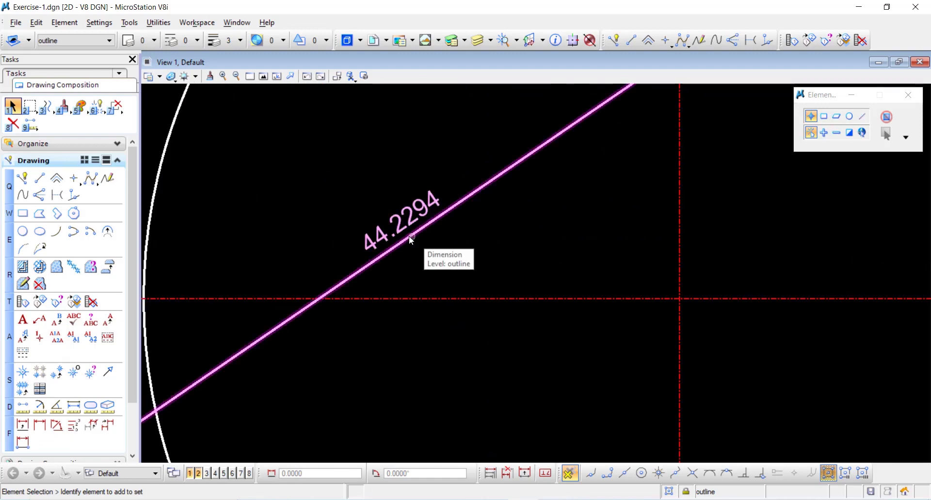
scroll(411, 236, down, 5)
scroll(408, 246, down, 3)
scroll(402, 252, up, 6)
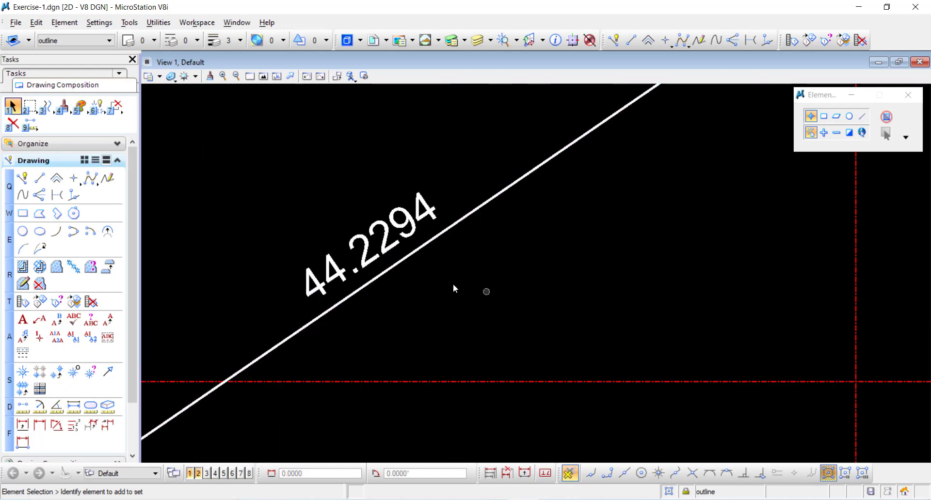
scroll(437, 291, down, 4)
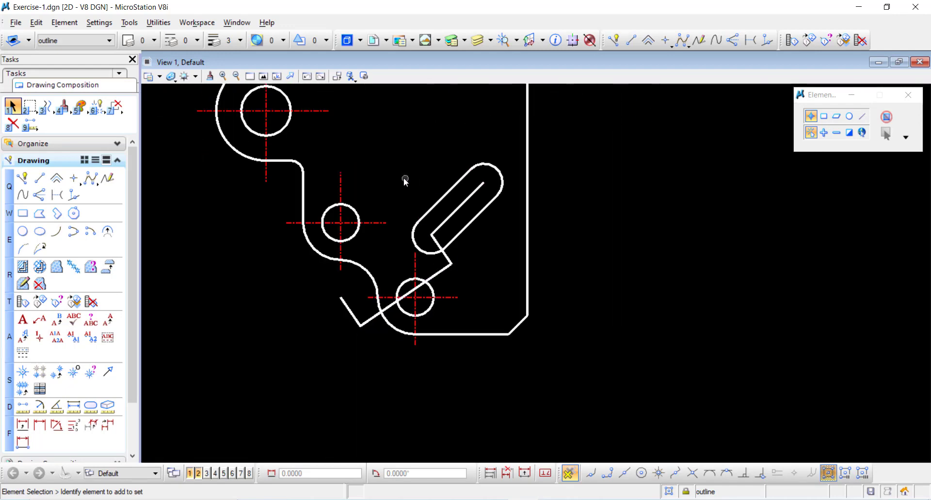
Move the whole slot with its centre line 4.2240 along its axis, down and to the left at -135°
drag(392, 150, 540, 260)
scroll(474, 251, up, 2)
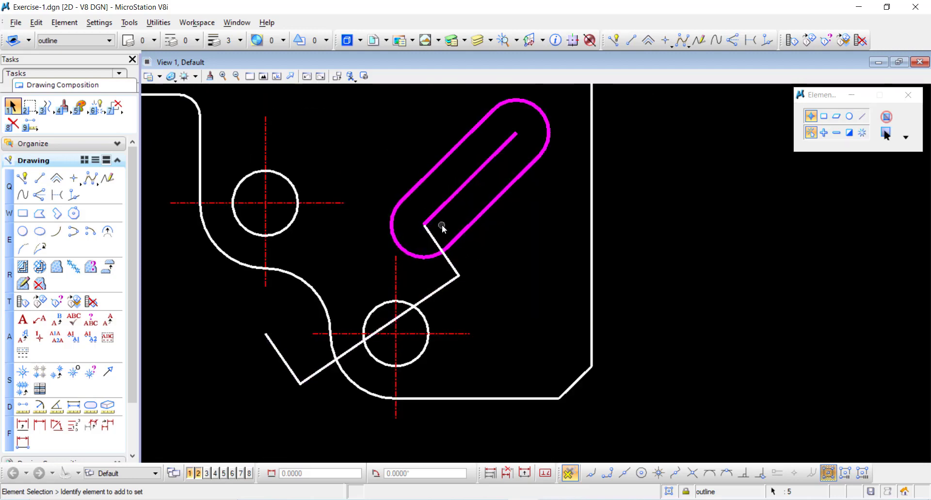
click(47, 107)
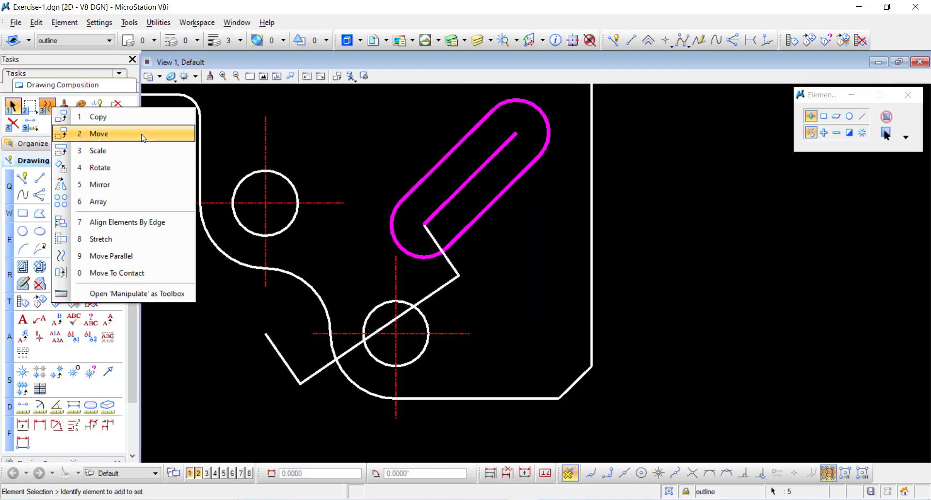
click(141, 132)
click(517, 132)
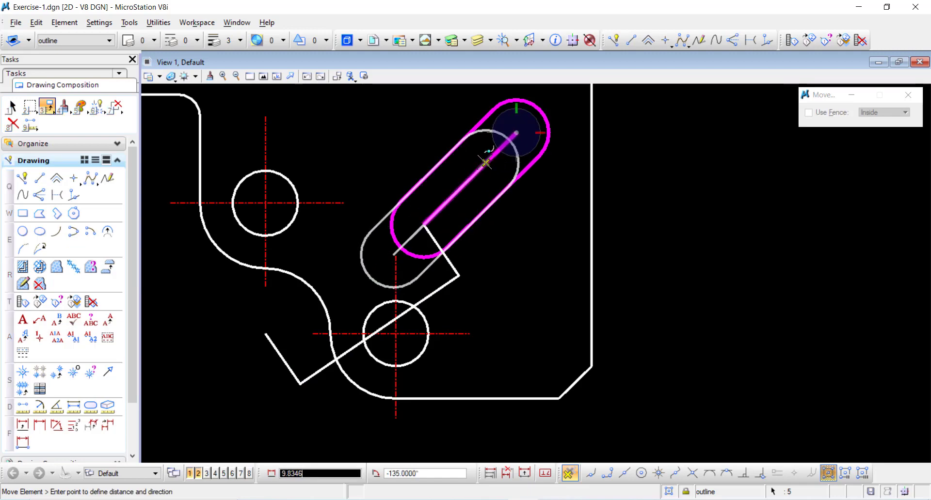
text(4.2240)
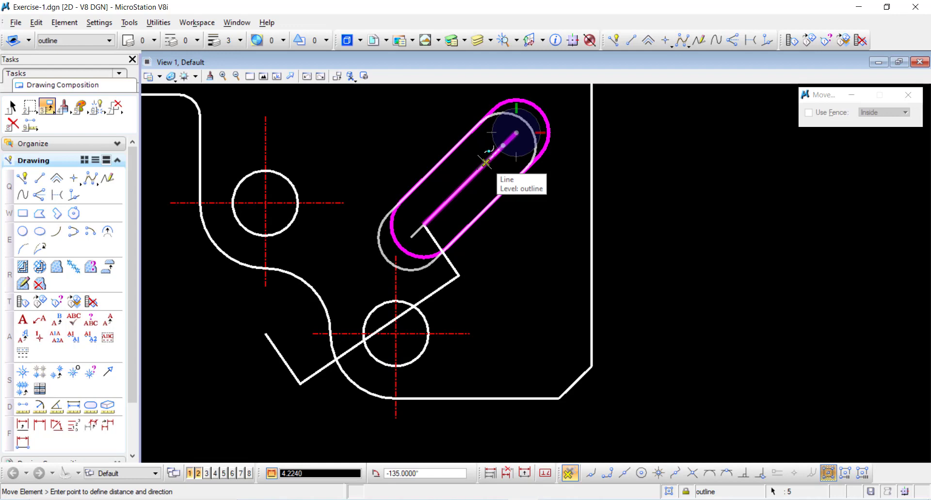
click(485, 163)
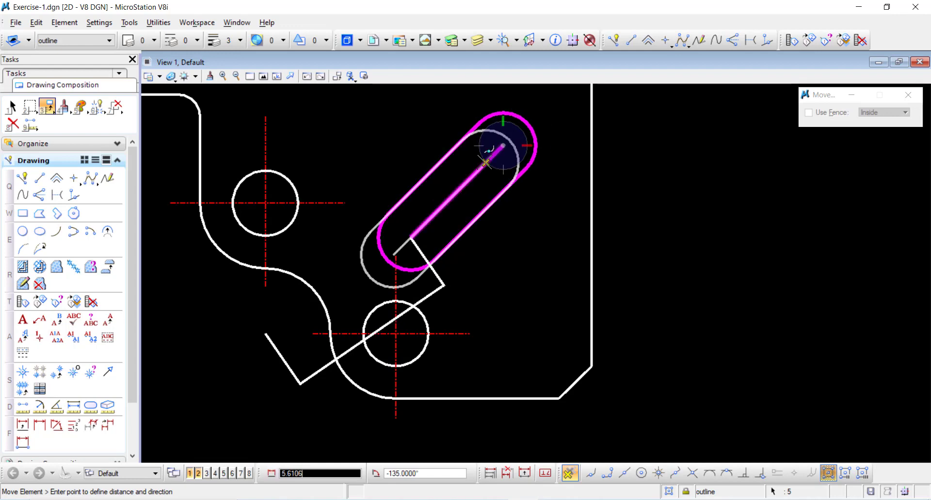
Delete the linear dimension between the slot's lower end centre and the concave arc's centre
right_click(485, 161)
click(455, 279)
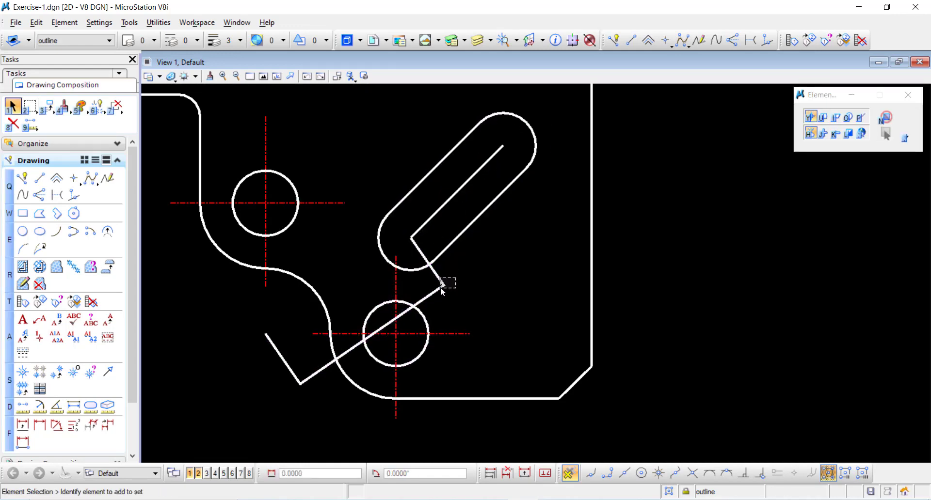
click(440, 287)
key(Delete)
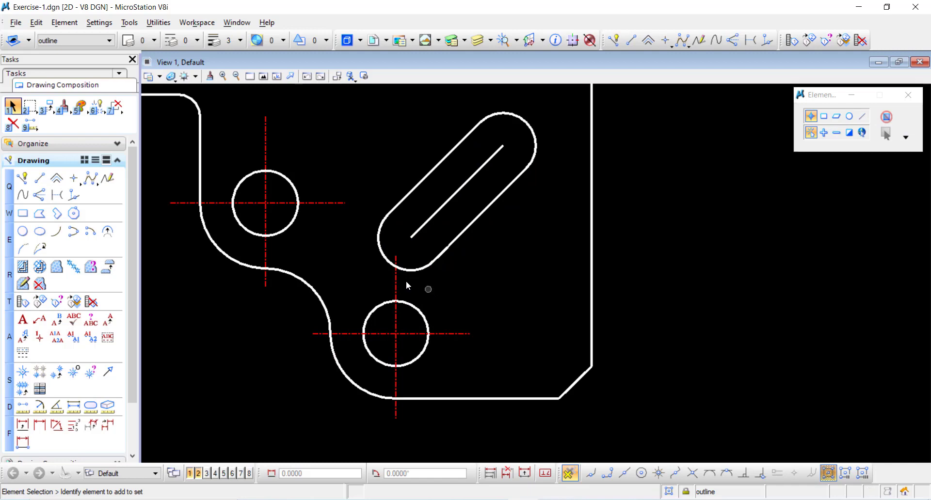
Change the slot's centre line to the center level
scroll(421, 272, down, 5)
scroll(438, 234, up, 5)
click(441, 231)
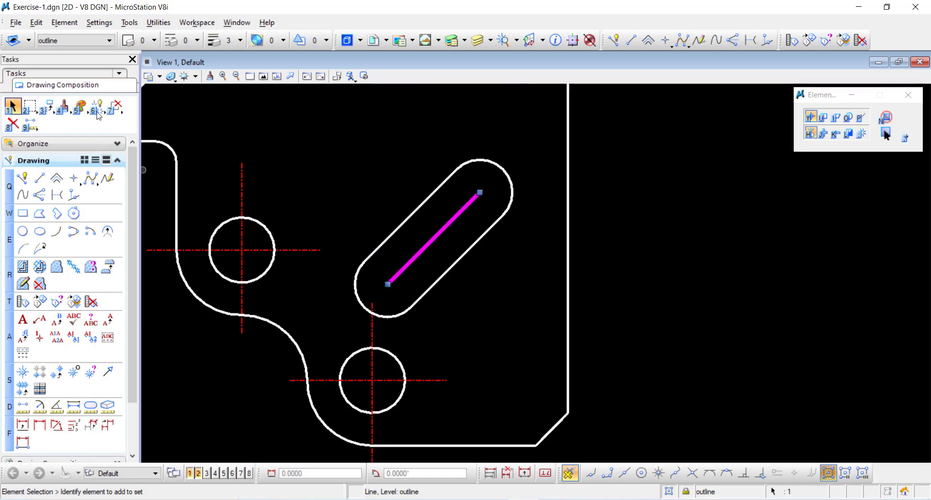
click(90, 42)
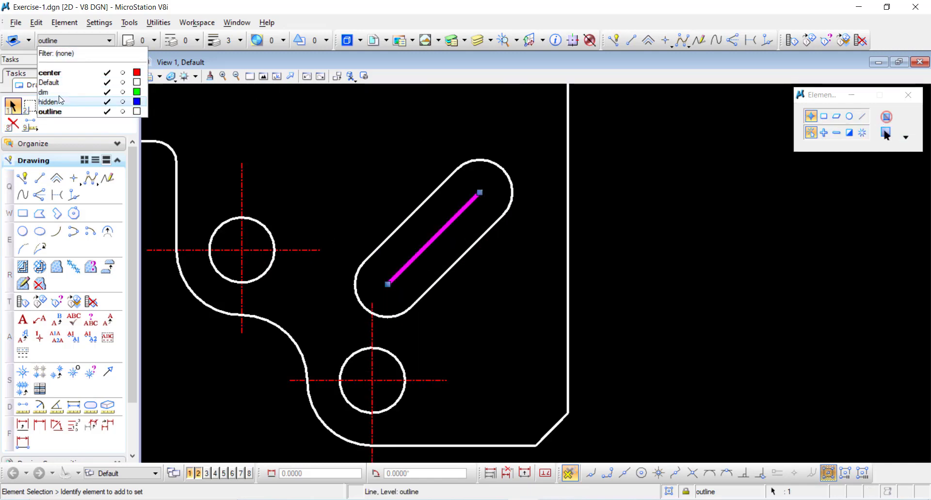
click(49, 72)
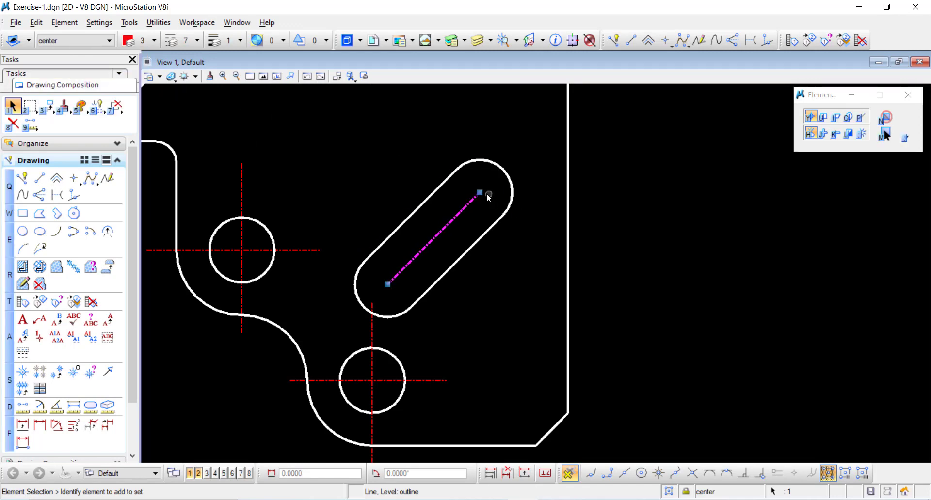
Extend both ends of the slot's centre line along its axis beyond the rounded slot ends
drag(486, 193, 525, 144)
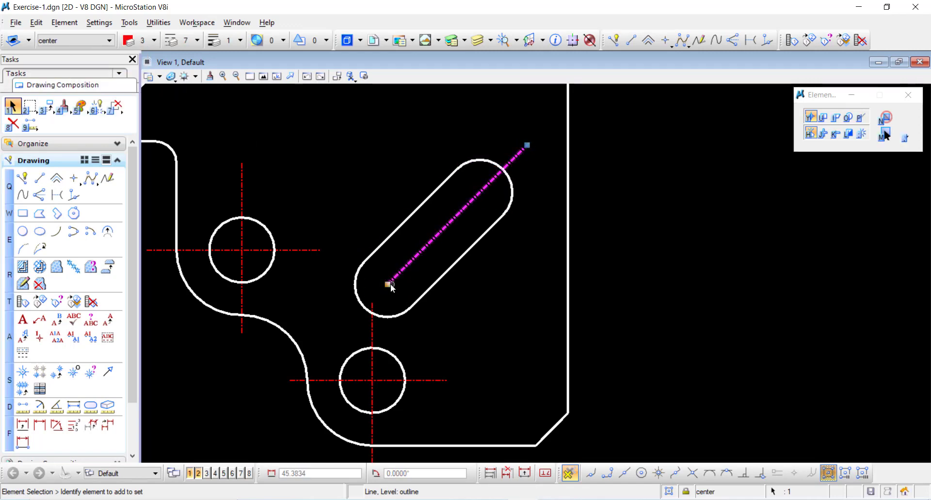
drag(388, 283, 349, 323)
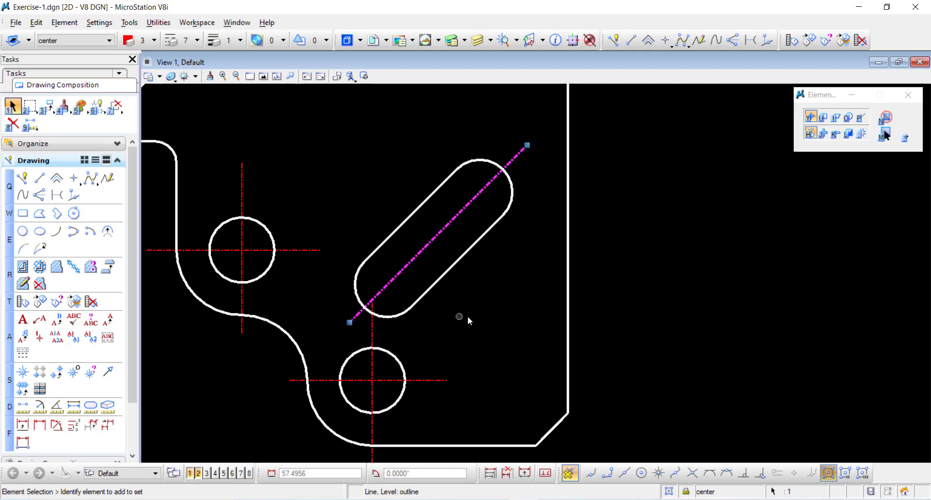
click(468, 316)
scroll(469, 313, up, 2)
scroll(444, 289, down, 4)
scroll(391, 277, up, 2)
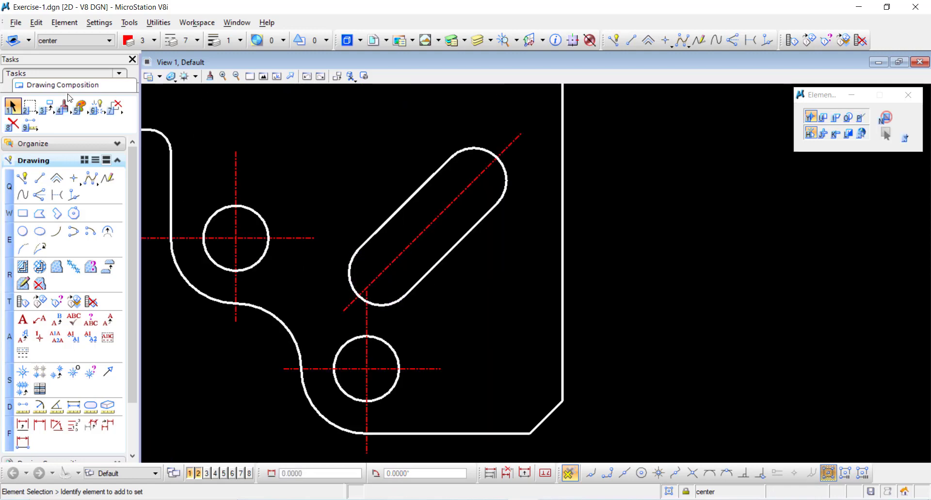
Draw a line across the slot's lower end between the two arc tangent points, with Length and Angle unconstrained
click(39, 187)
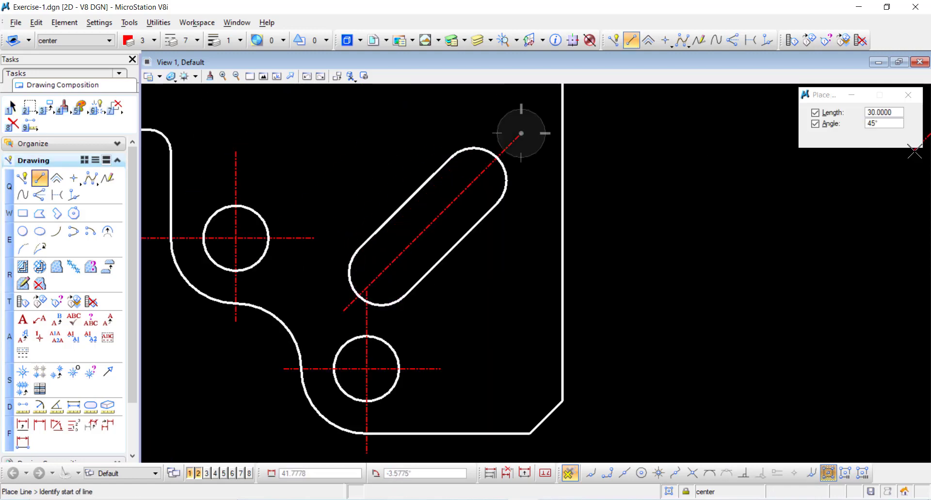
click(830, 112)
click(830, 123)
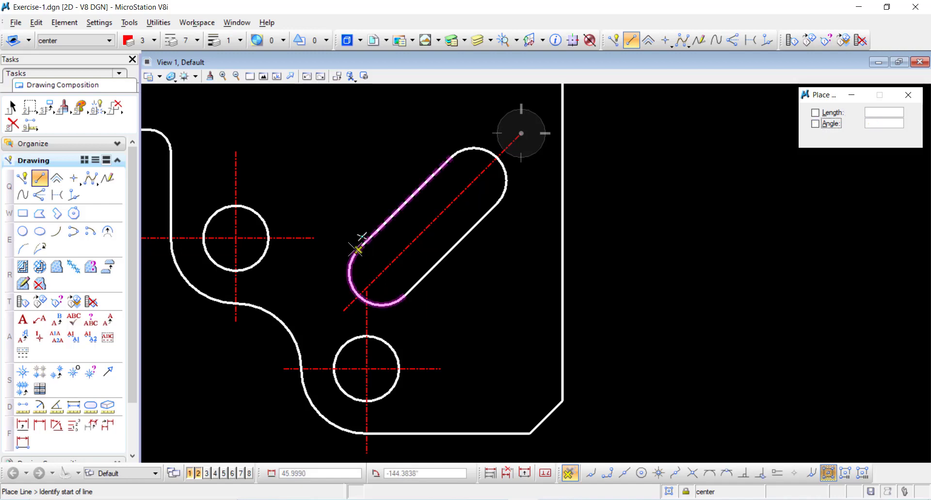
click(359, 248)
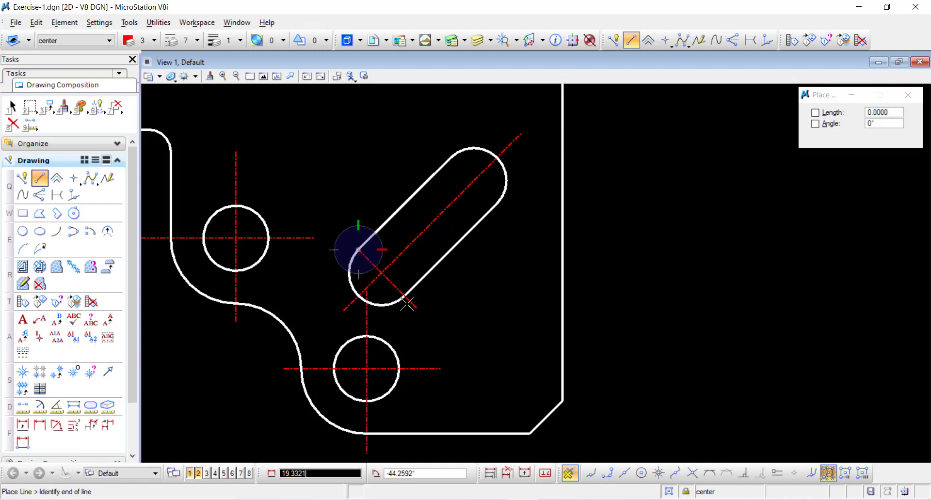
click(408, 282)
key(Escape)
Extend the cross line's upper-left end outward past the slot's edge
click(371, 264)
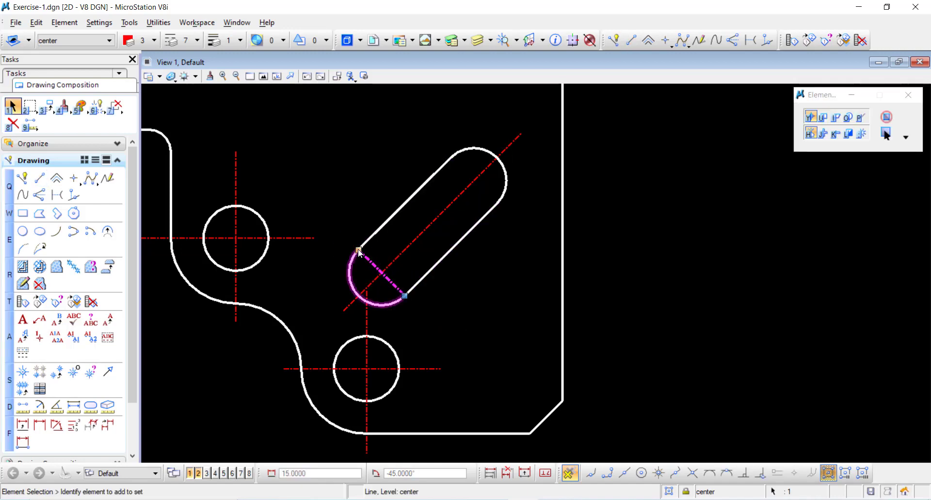
click(358, 250)
click(336, 227)
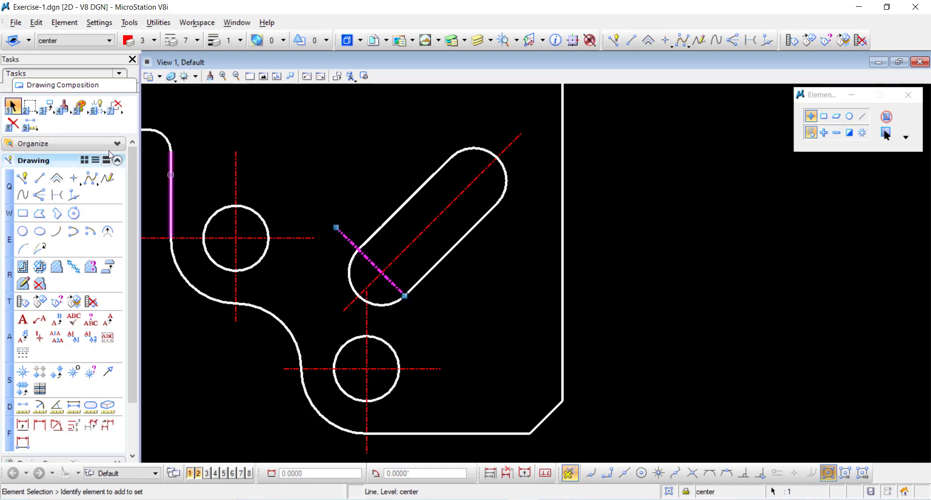
Move the cross line along its own direction so its midpoint sits on the slot's lower end centre
click(54, 111)
click(83, 129)
scroll(365, 263, up, 2)
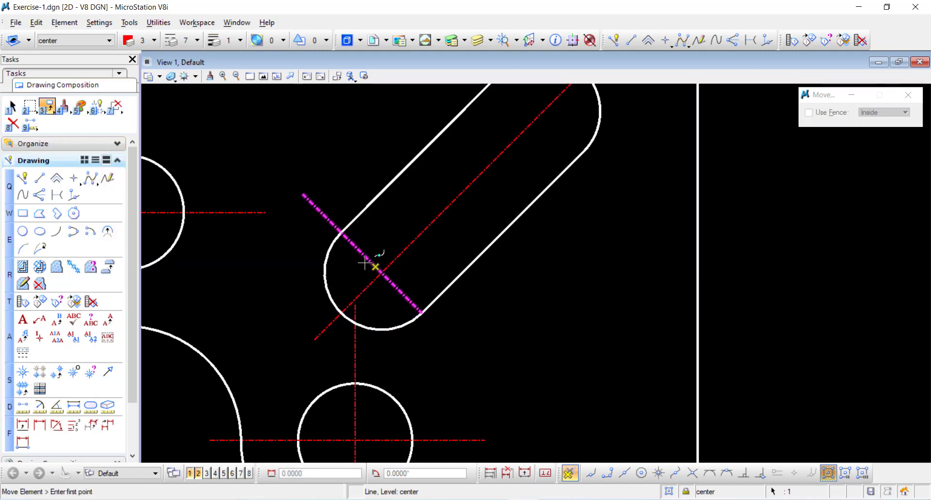
click(361, 252)
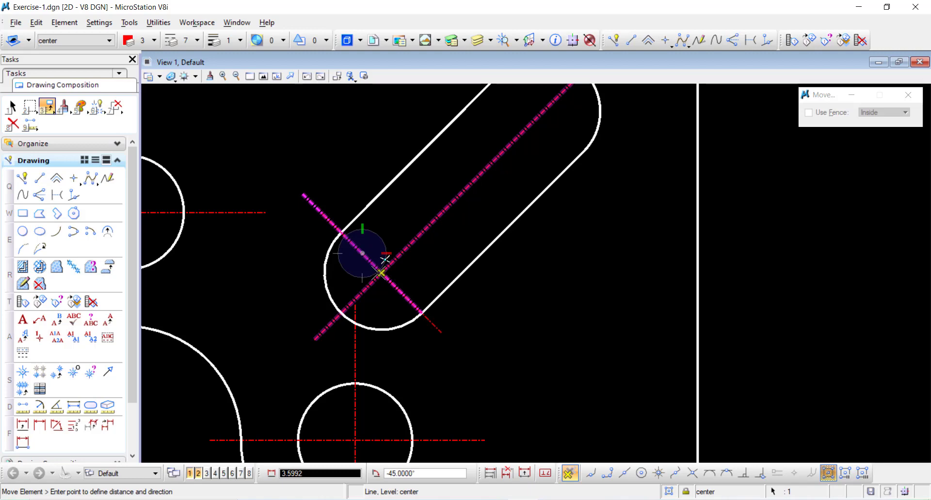
click(381, 273)
Copy the cross line from the slot's lower end centre to its upper end centre
click(52, 109)
click(81, 118)
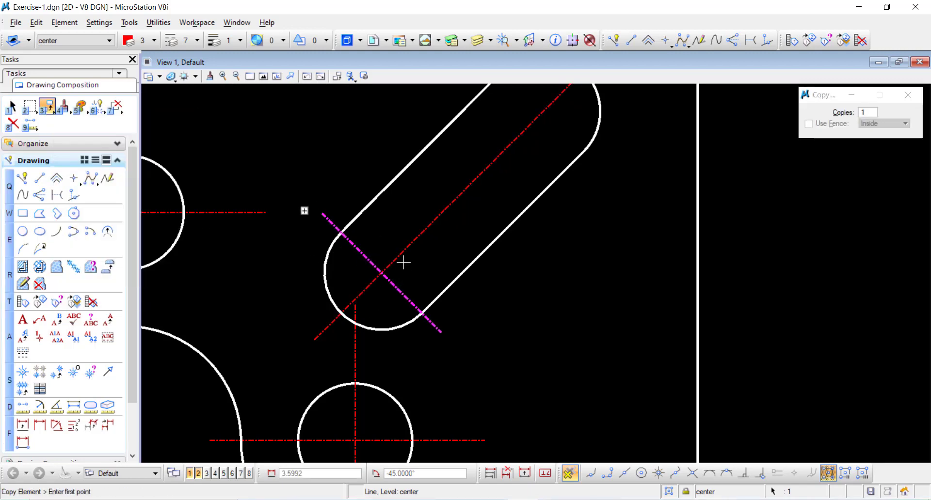
click(382, 272)
scroll(390, 280, down, 3)
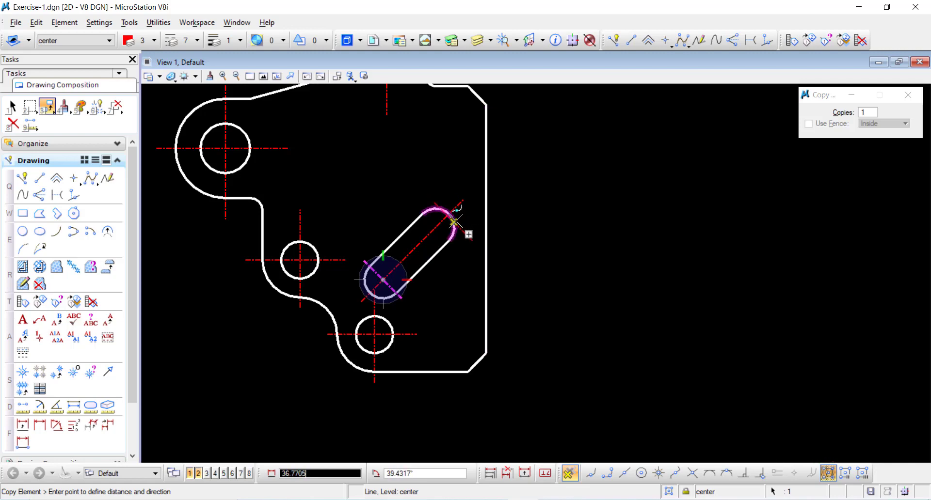
scroll(451, 218, up, 4)
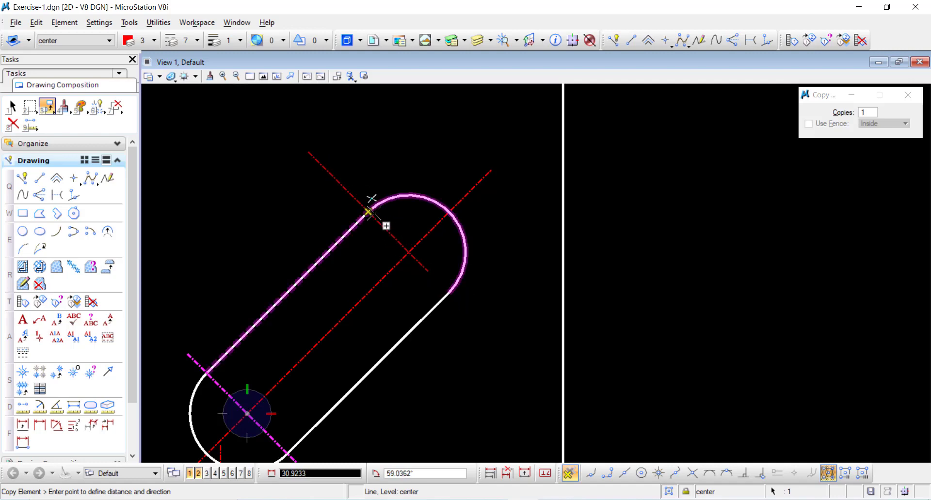
click(410, 252)
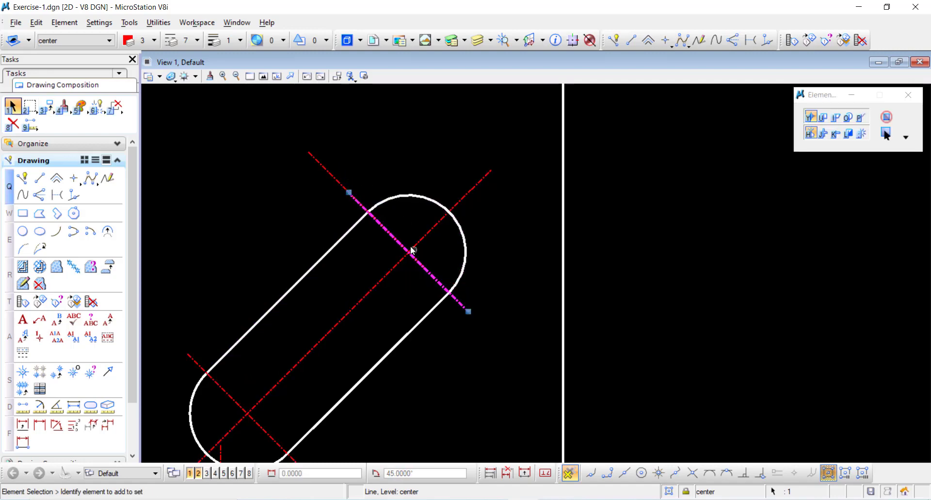
Delete the misplaced extra copy of the cross line at the slot's upper end
click(335, 178)
key(Delete)
scroll(391, 172, down, 3)
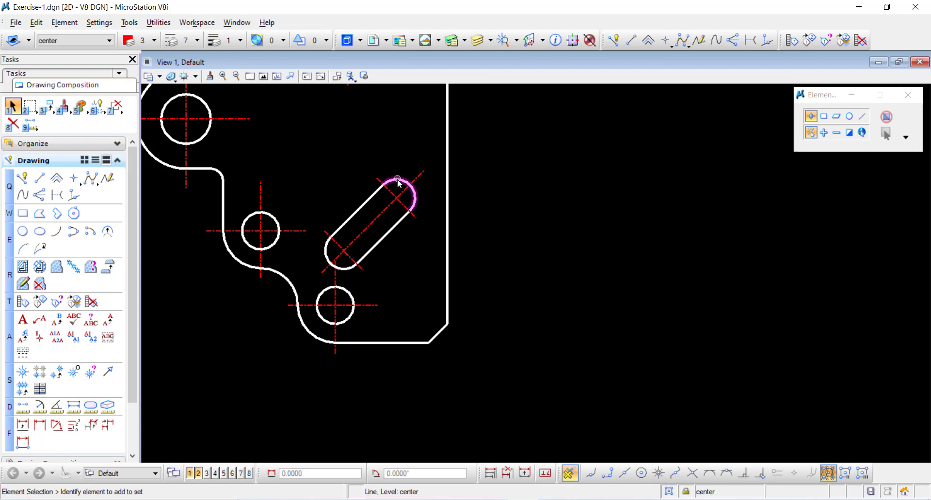
Shorten the slot's long centre line slightly at its upper end
scroll(399, 183, up, 2)
click(419, 169)
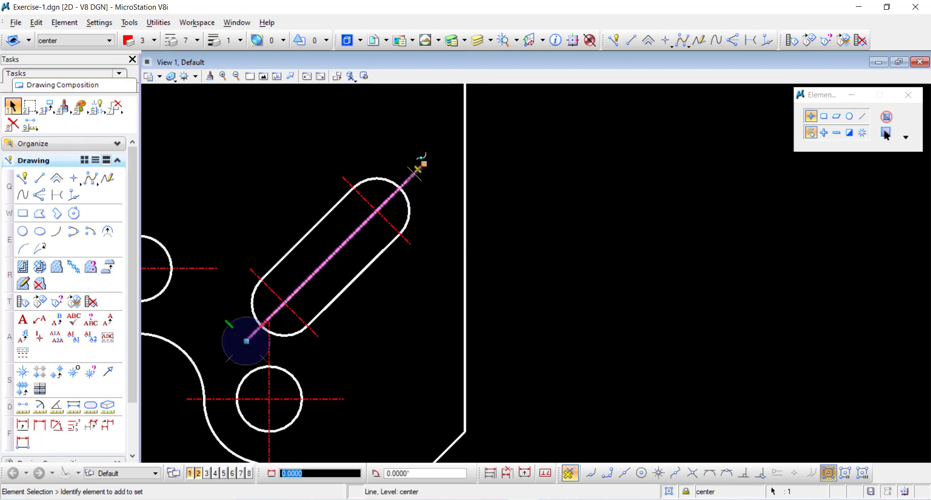
drag(414, 174, 411, 176)
click(543, 190)
scroll(470, 204, down, 3)
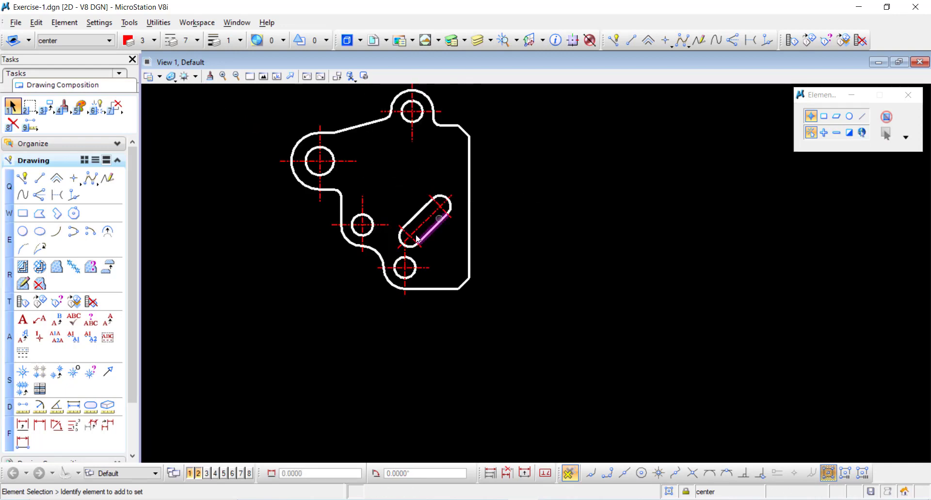
Make dim the active level and import the dimension style from the design file cad design on the Desktop
scroll(462, 189, up, 2)
scroll(679, 270, down, 1)
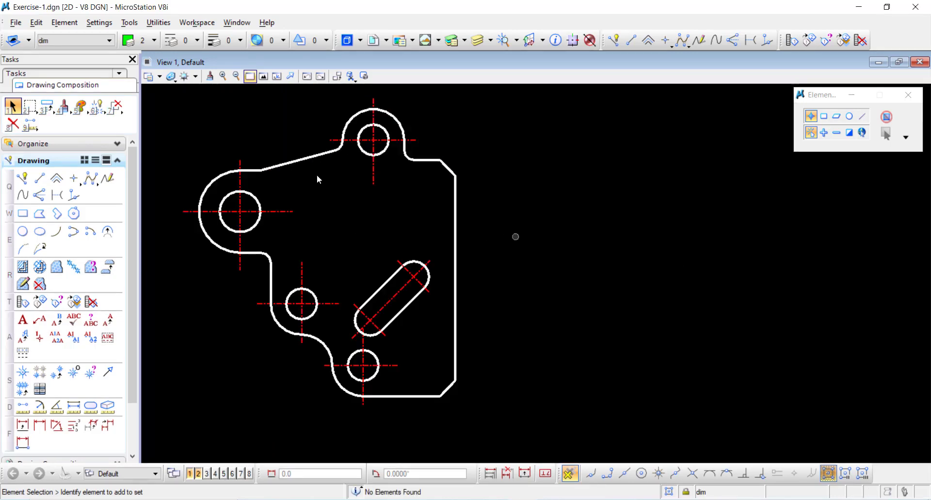
scroll(422, 167, down, 1)
scroll(426, 162, up, 1)
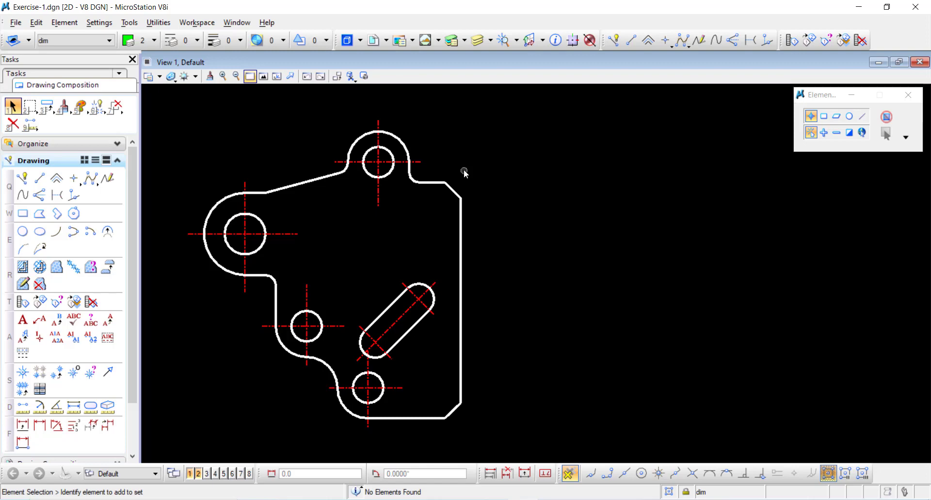
click(65, 23)
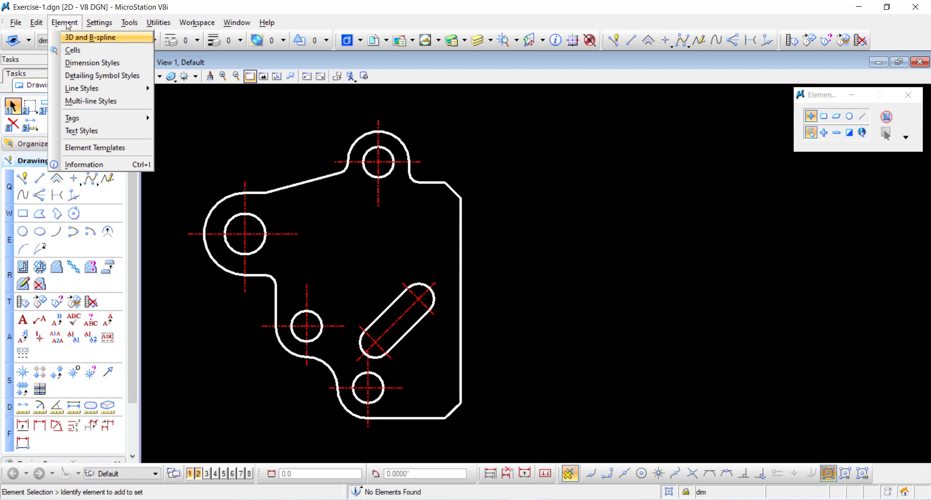
click(92, 63)
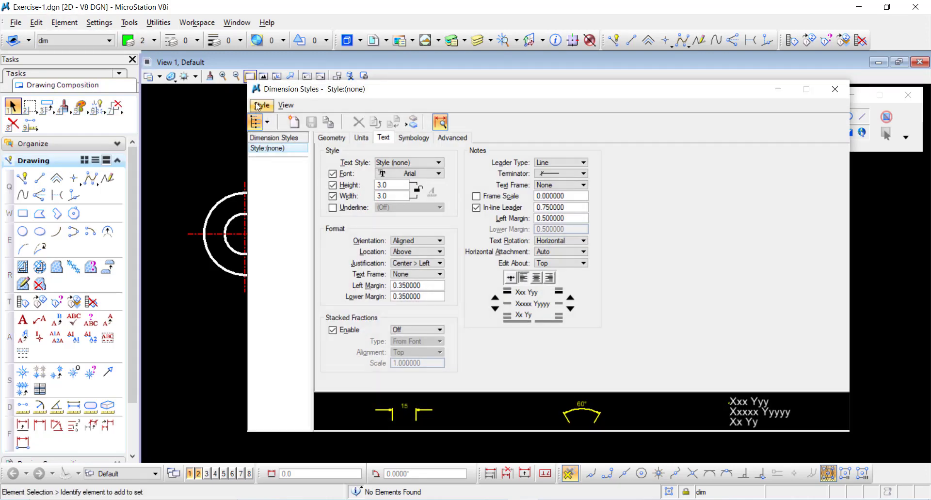
click(258, 107)
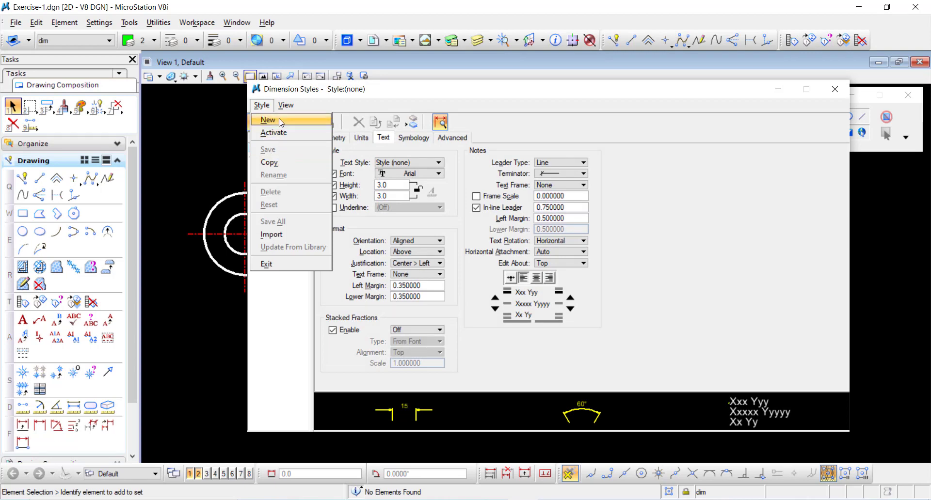
click(273, 236)
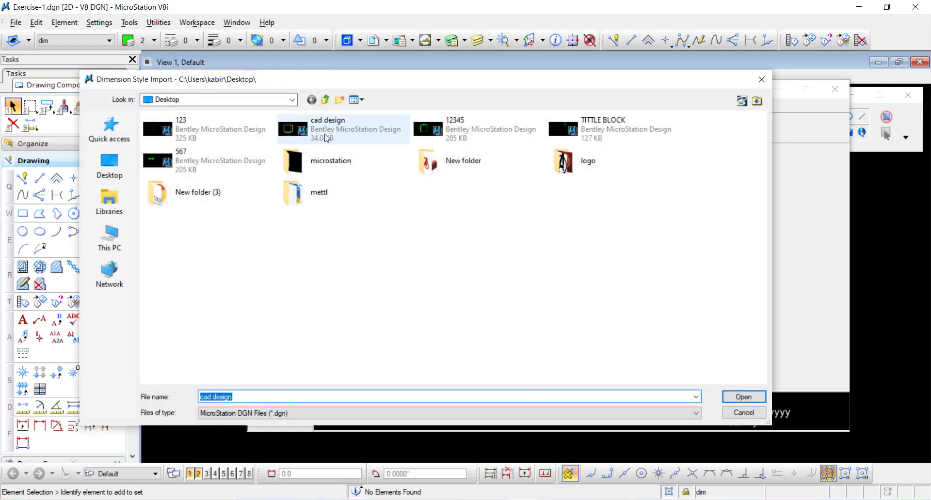
click(313, 134)
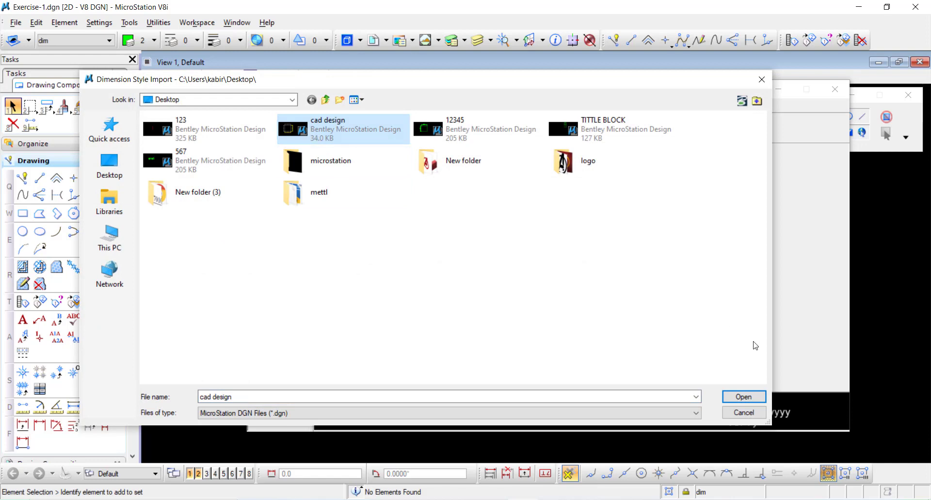
click(754, 395)
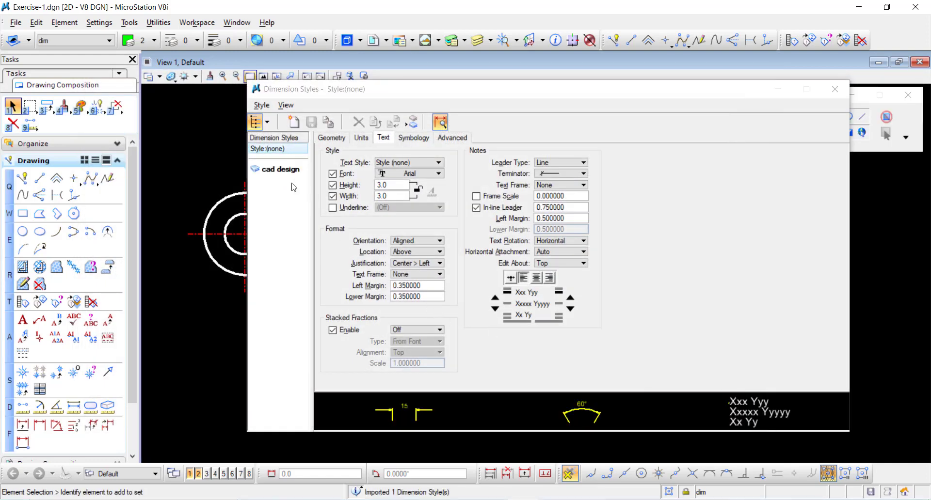
Activate the imported cad design dimension style and close the dimension style settings
click(285, 169)
right_click(285, 170)
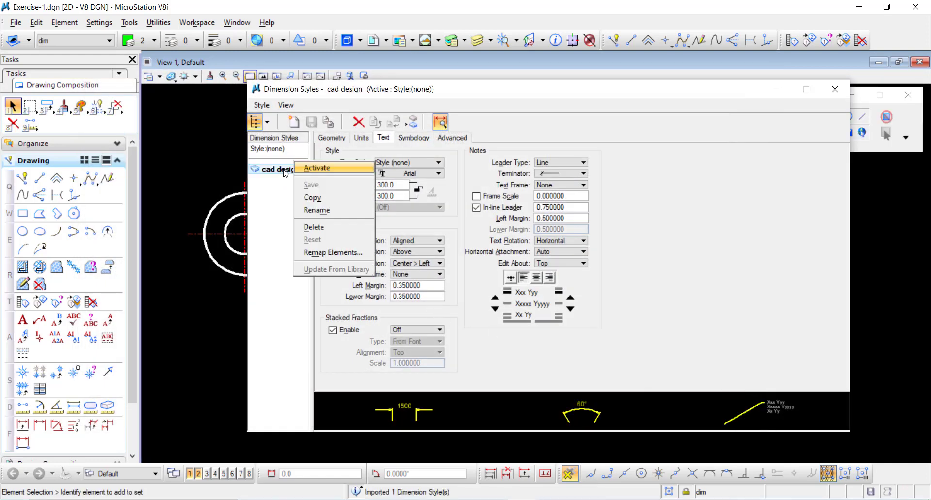
click(328, 169)
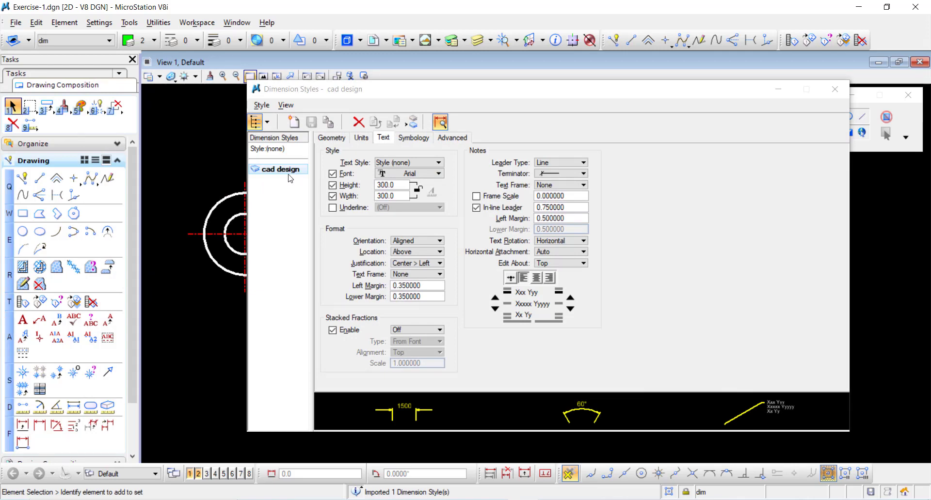
click(834, 90)
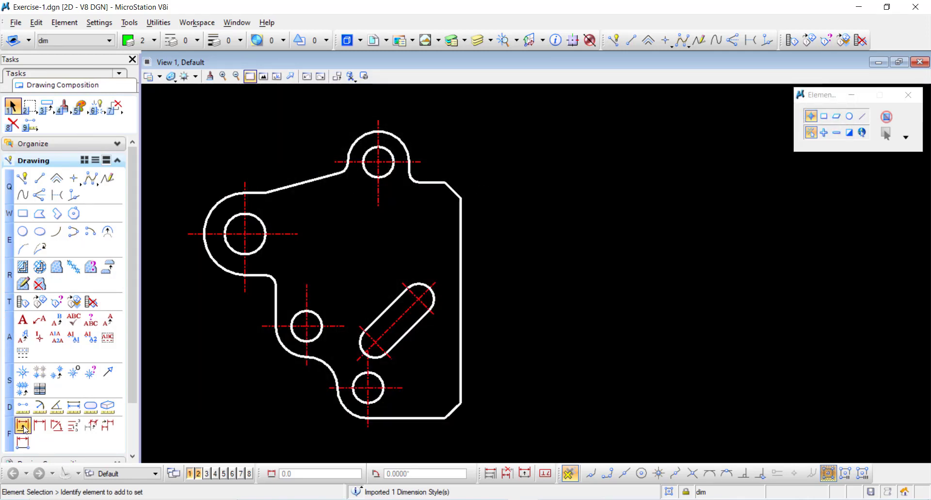
Place a diameter dimension on the outer arc of the plate's upper boss
click(24, 427)
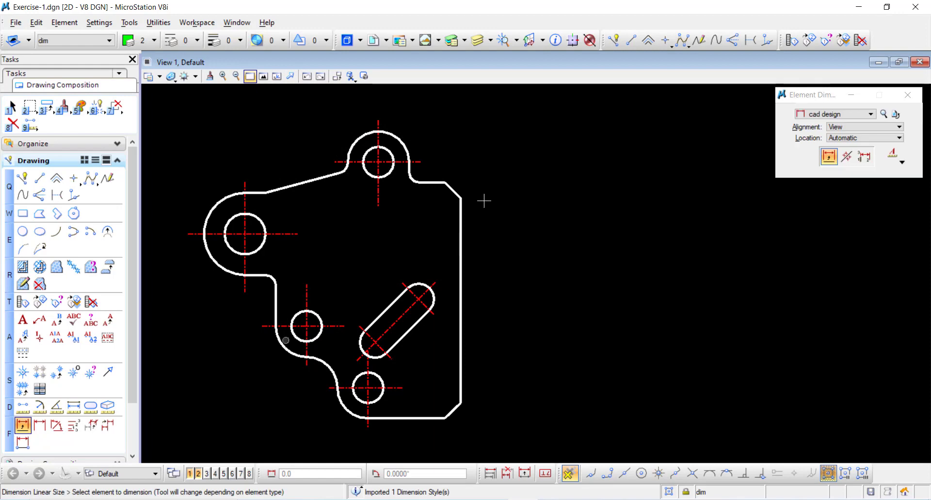
click(398, 138)
scroll(443, 141, down, 7)
scroll(489, 146, up, 1)
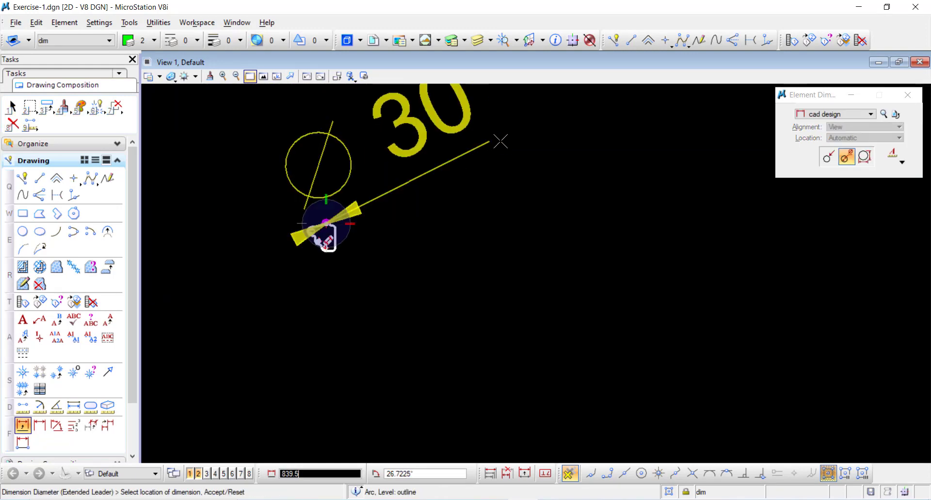
click(516, 158)
key(Escape)
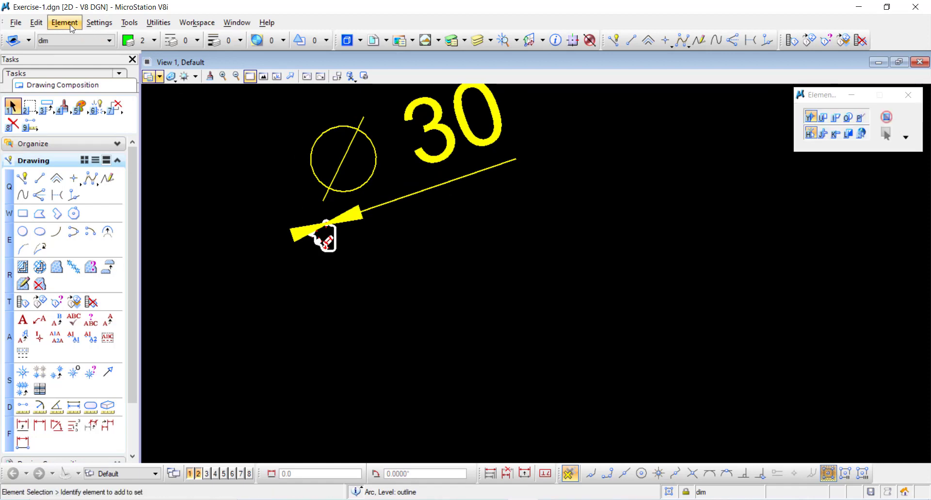
Set the cad design dimension style's text height and width to 3.0 and save it for all existing dimensions
click(69, 24)
click(92, 62)
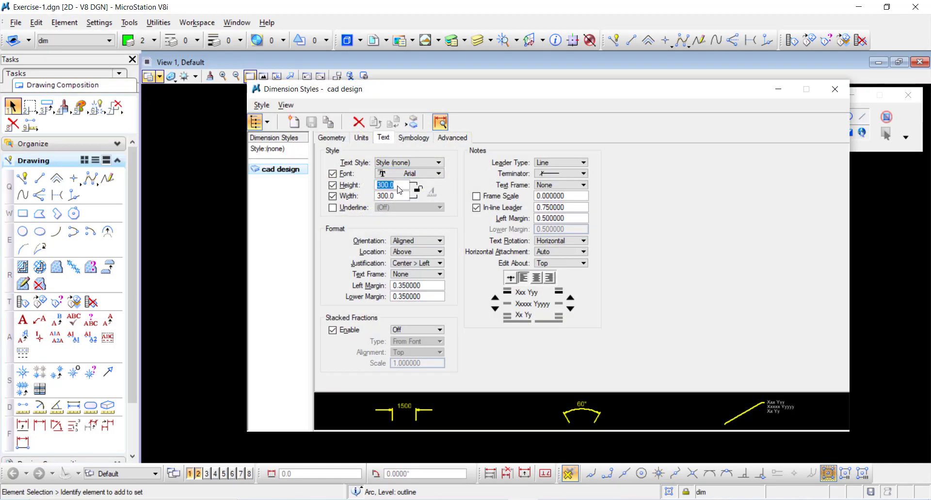
key(Return)
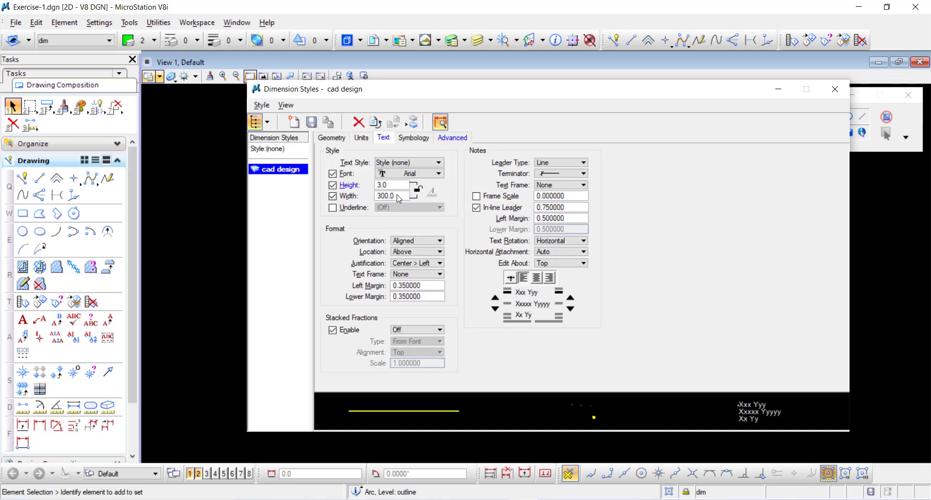
text(3)
key(Return)
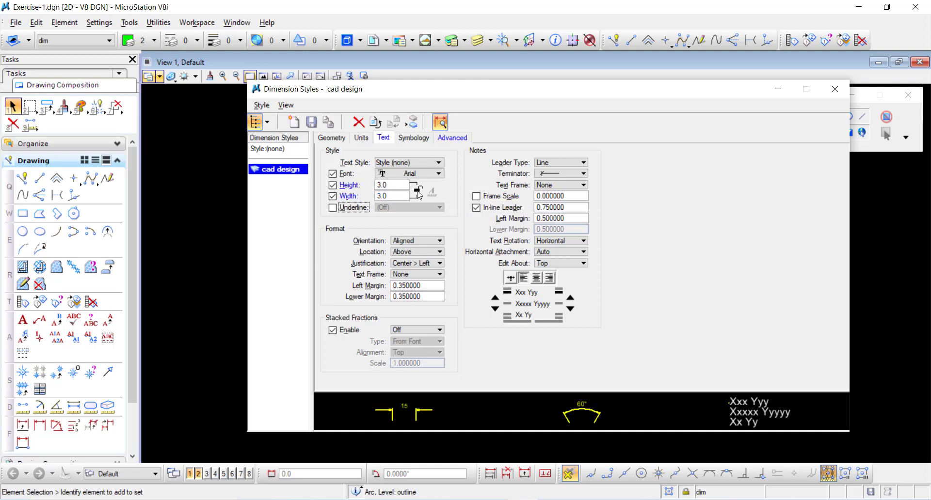
click(311, 122)
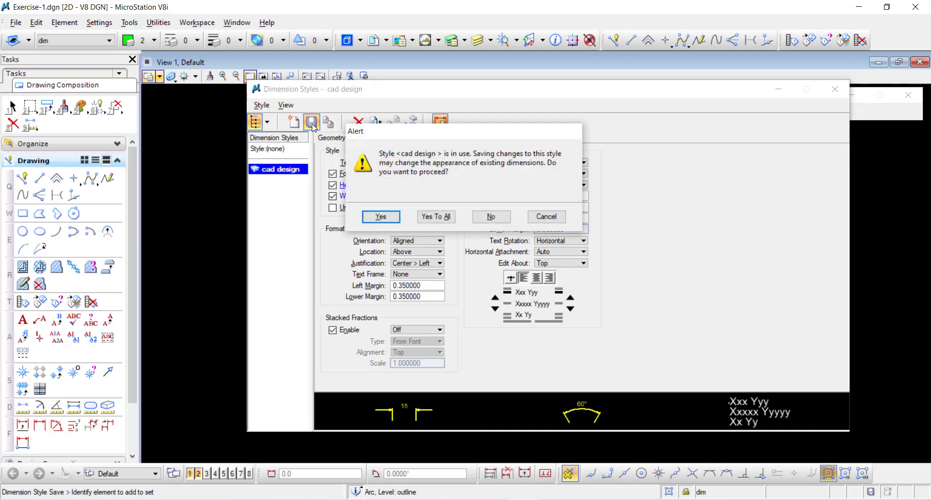
click(436, 218)
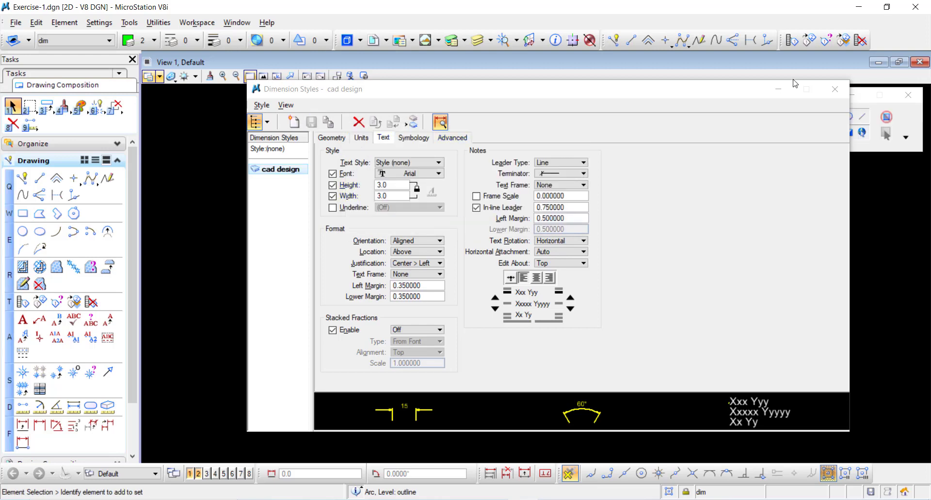
click(834, 89)
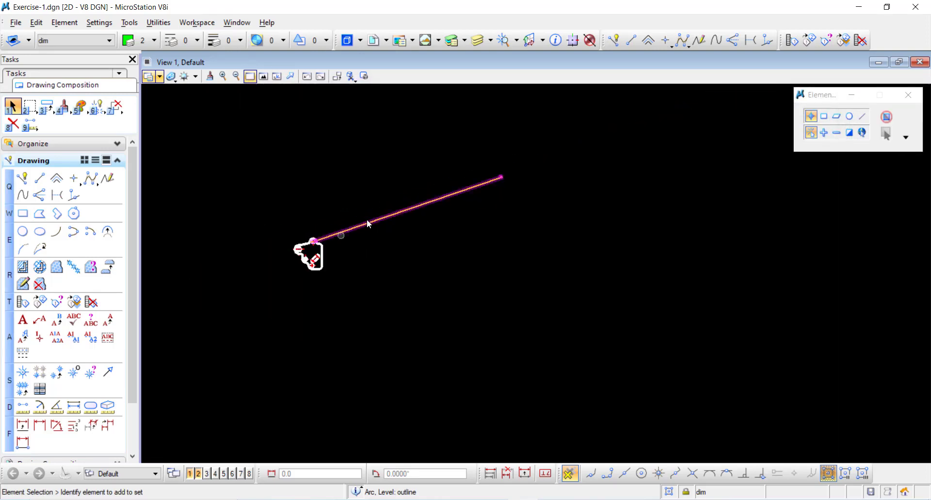
Examine the text and arrow size of the diameter dimension on the upper boss against the whole plate
scroll(467, 189, up, 2)
click(527, 171)
drag(527, 168, 463, 184)
scroll(196, 282, up, 7)
scroll(321, 246, down, 2)
scroll(463, 185, down, 7)
scroll(363, 170, up, 7)
scroll(291, 184, down, 6)
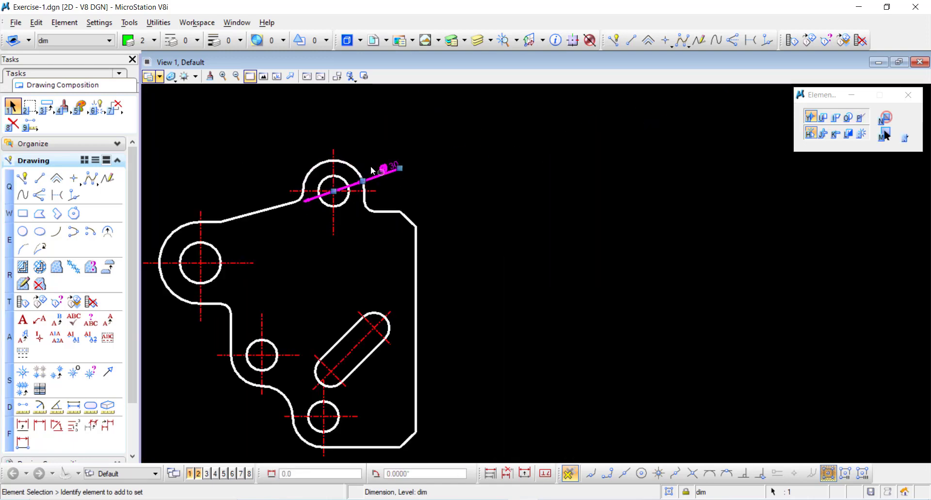
scroll(364, 178, up, 5)
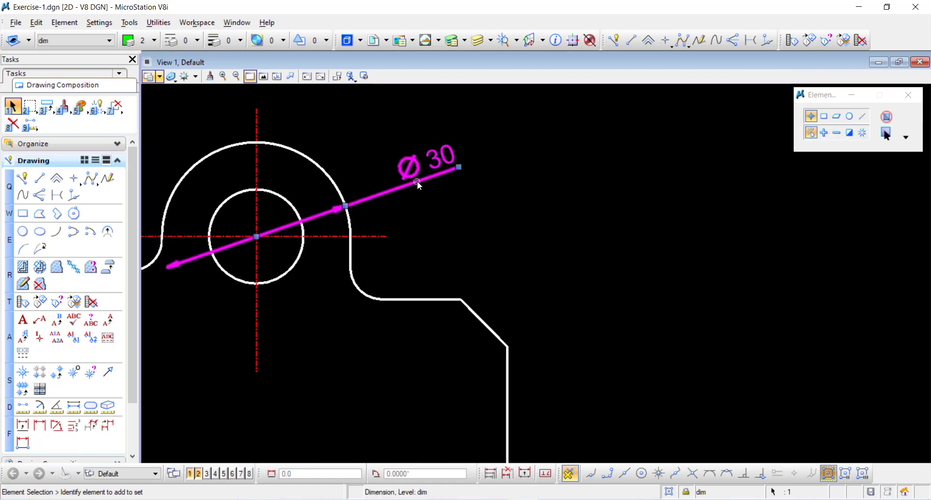
key(Escape)
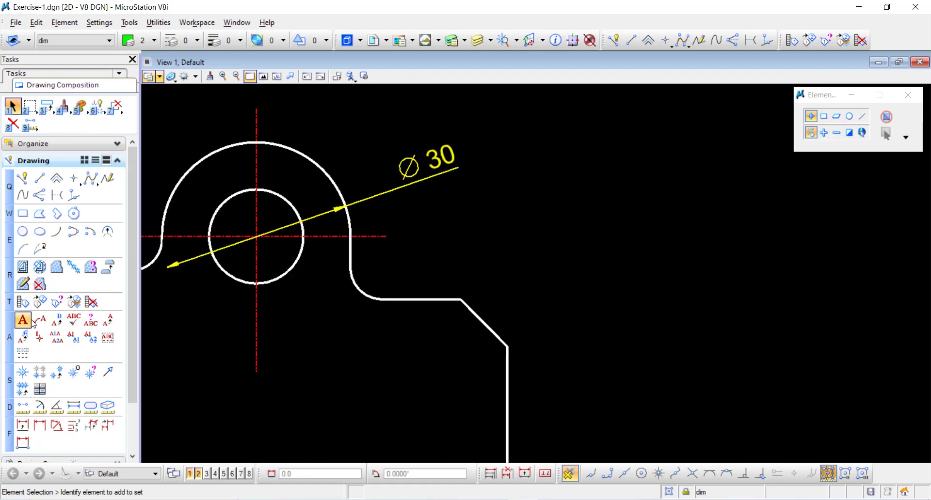
click(23, 425)
scroll(427, 266, down, 2)
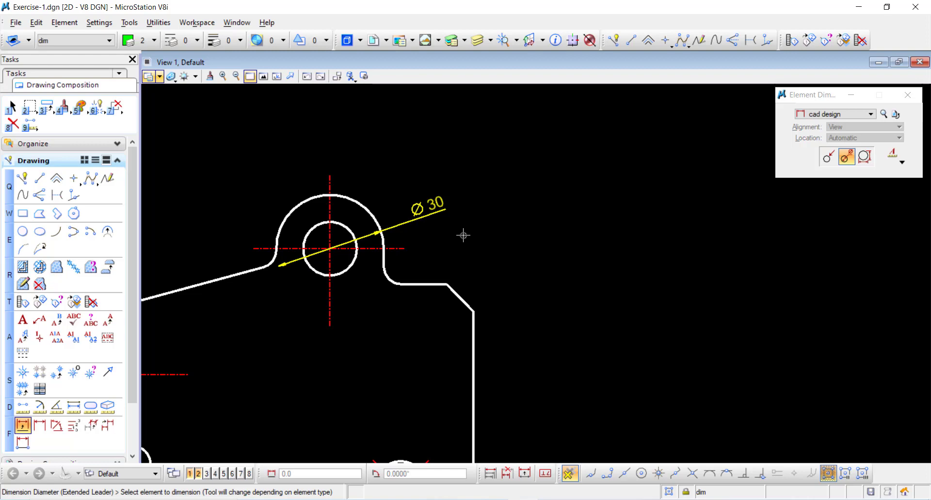
click(376, 201)
scroll(409, 169, up, 2)
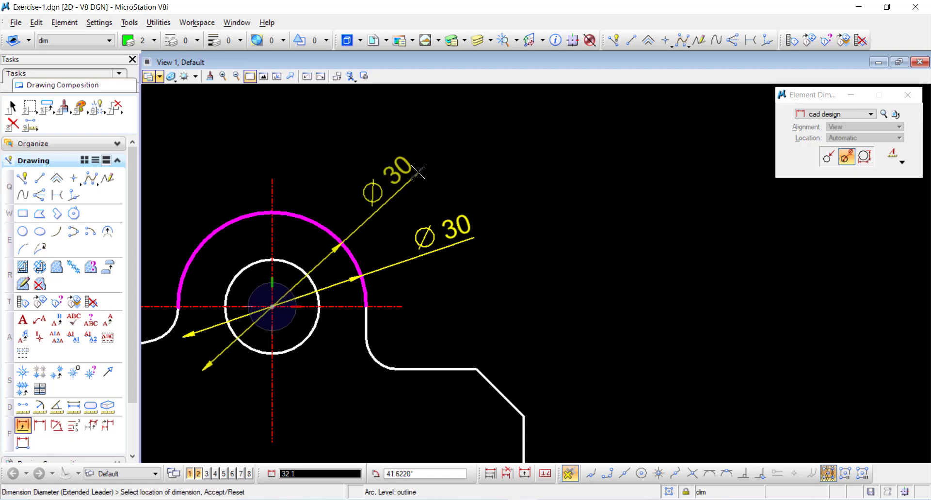
key(Escape)
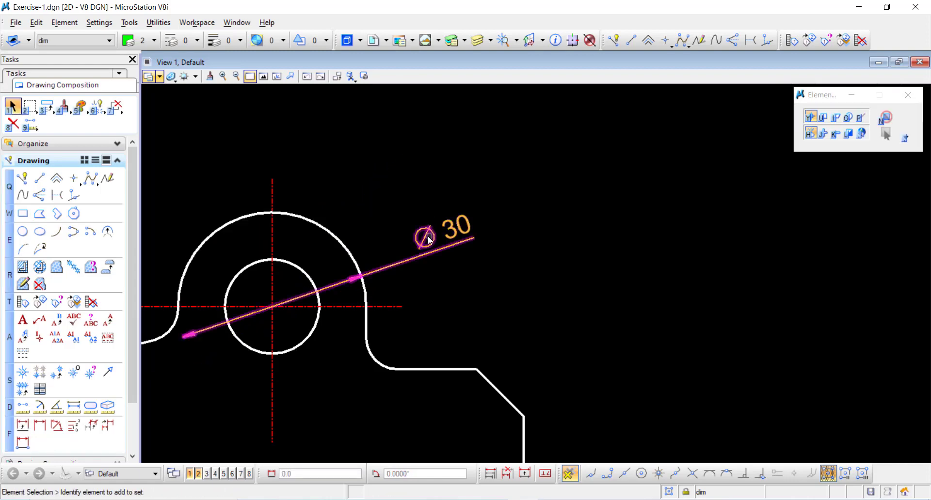
Replace the diameter dimension on the upper boss's outer arc with a radius dimension
click(427, 237)
key(Delete)
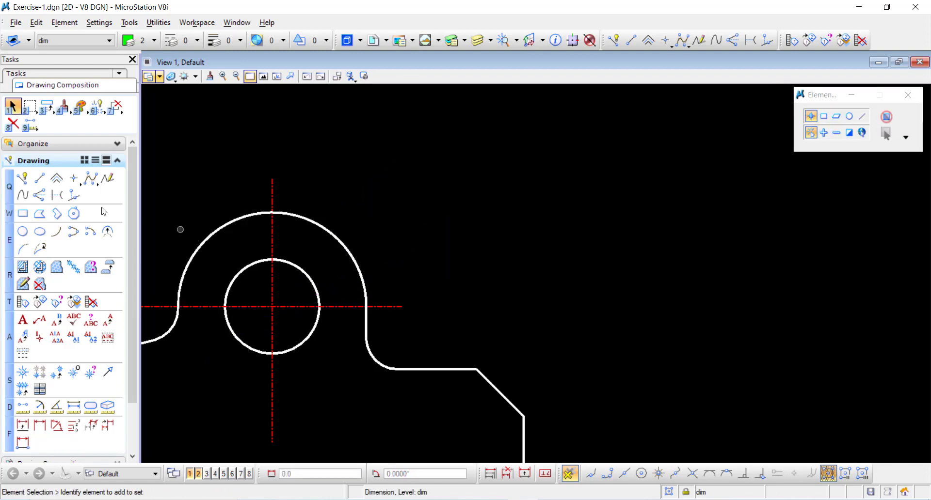
click(20, 430)
click(833, 160)
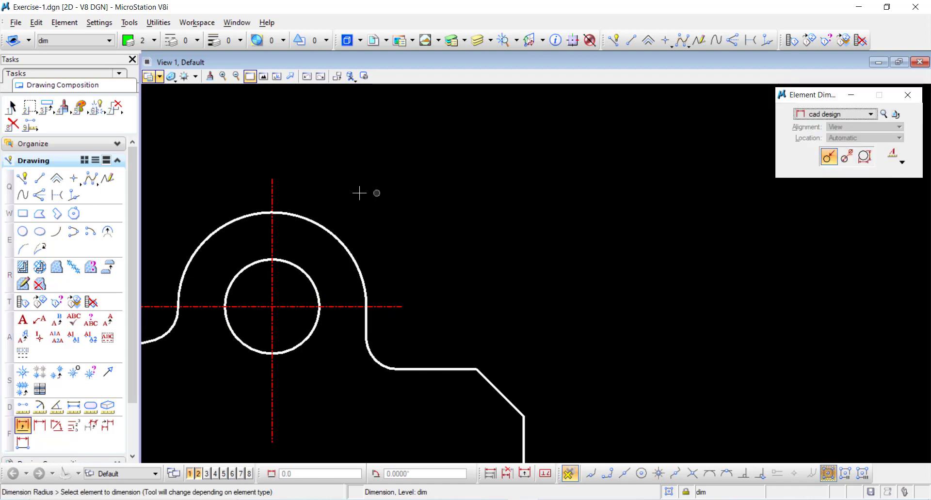
click(332, 232)
click(422, 184)
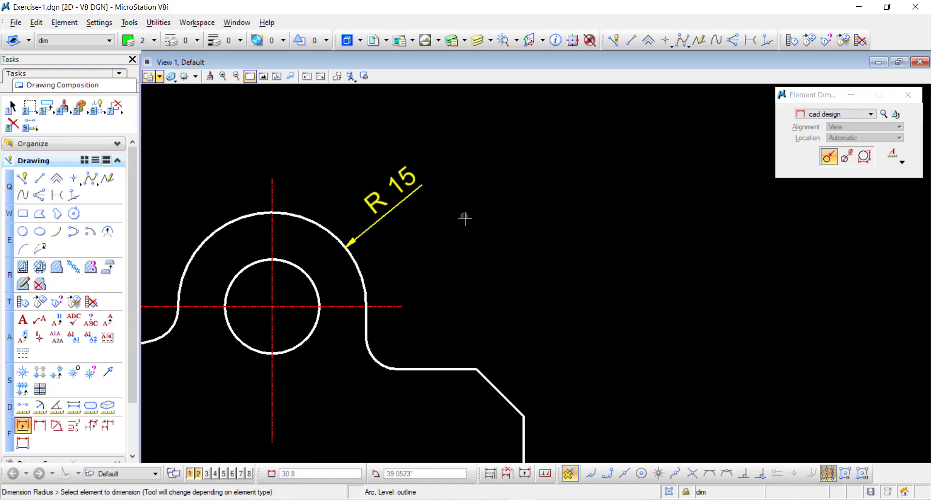
Dimension the radius of the hole in the upper boss, placing the text outside the outline
scroll(464, 219, down, 2)
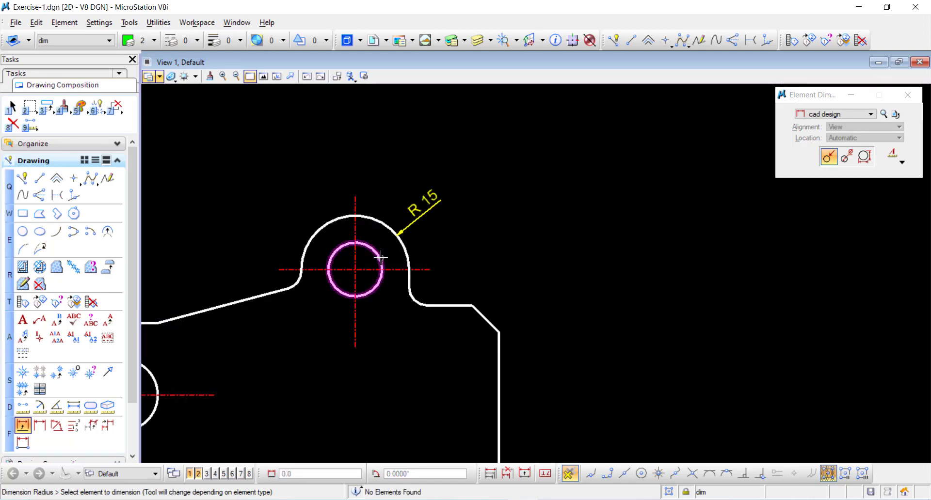
click(382, 255)
scroll(431, 241, up, 4)
click(539, 224)
scroll(545, 214, down, 4)
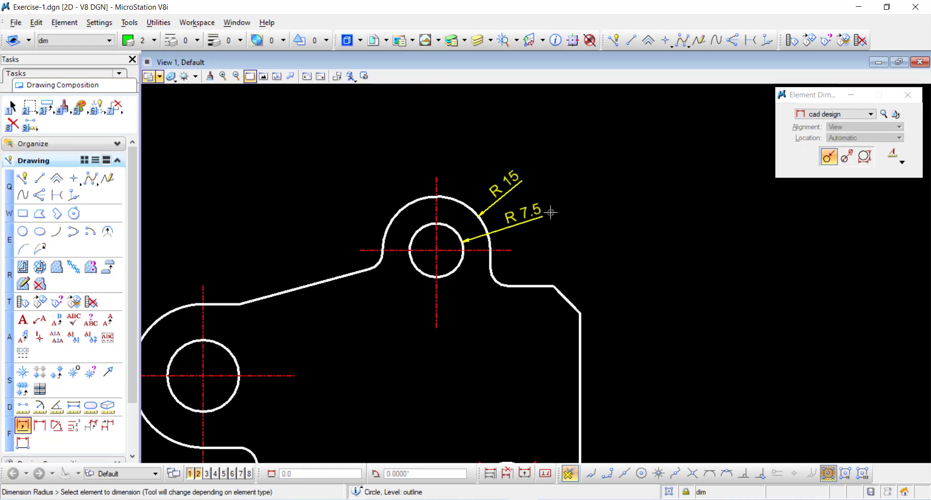
Dimension the radii of the left boss's outer arc and its hole, with both texts outside the plate
scroll(332, 260, up, 5)
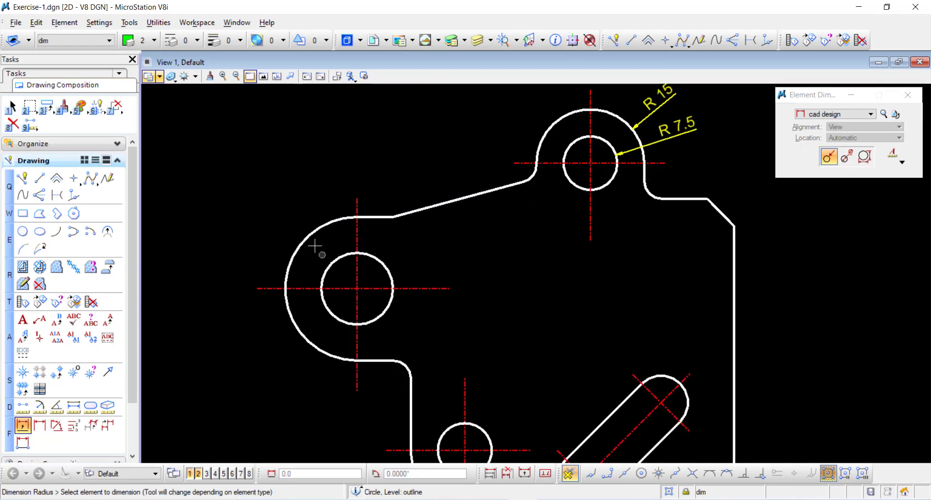
click(298, 239)
click(272, 242)
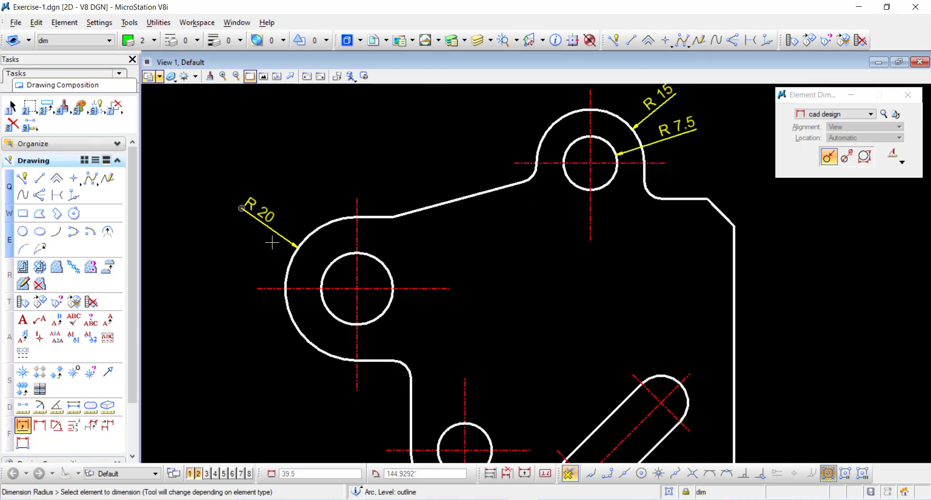
click(323, 301)
click(243, 340)
Dimension the radii of the lower-left corner arc and the hole concentric with it, outside the outline
scroll(243, 339, down, 5)
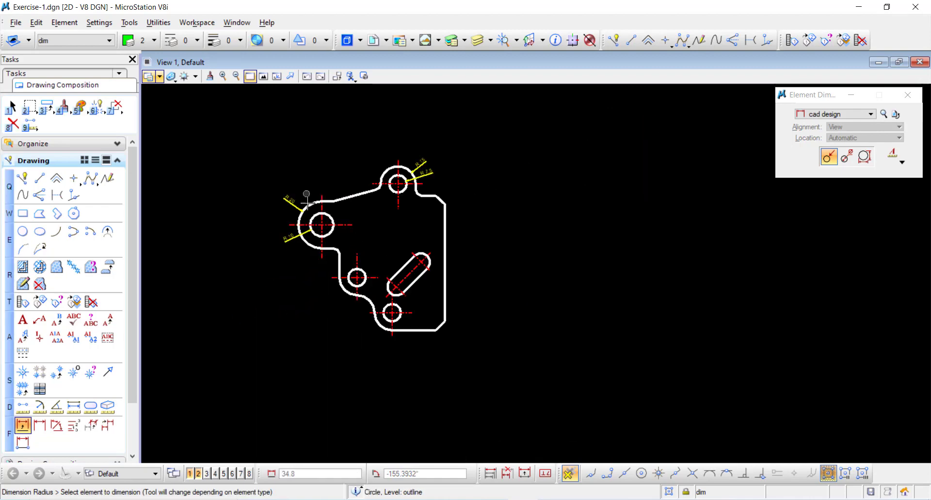
scroll(336, 299, up, 4)
click(357, 309)
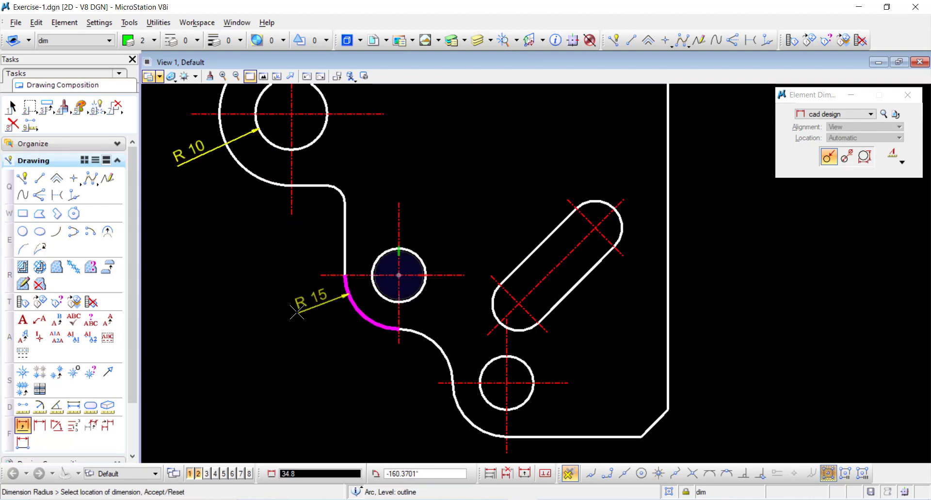
click(293, 313)
scroll(296, 312, up, 3)
click(433, 273)
click(330, 340)
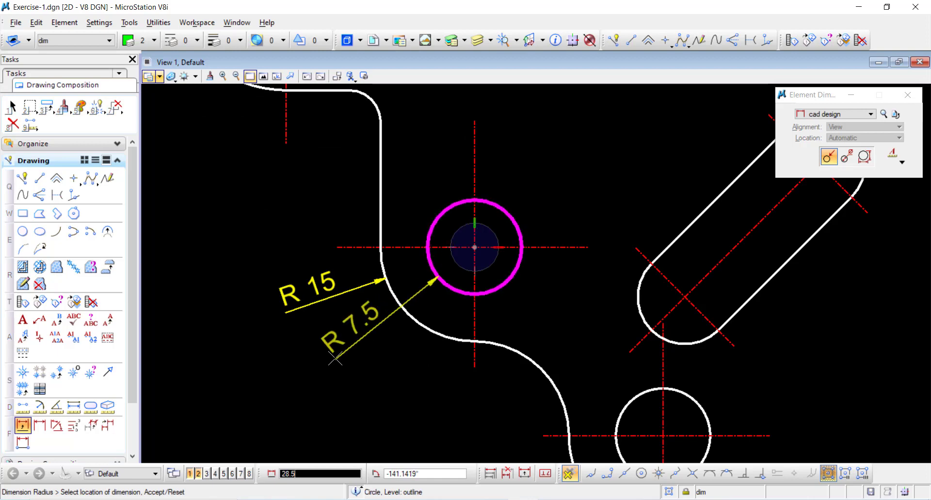
Dimension the radii of the bottom corner arc and the bottom hole, with both texts outside the plate
scroll(332, 340, down, 4)
scroll(330, 227, up, 3)
click(400, 294)
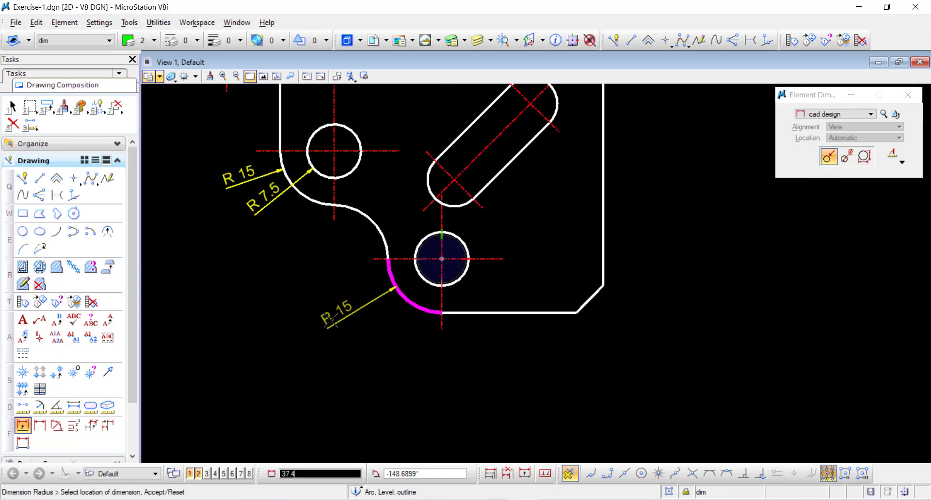
click(339, 313)
click(421, 284)
click(374, 335)
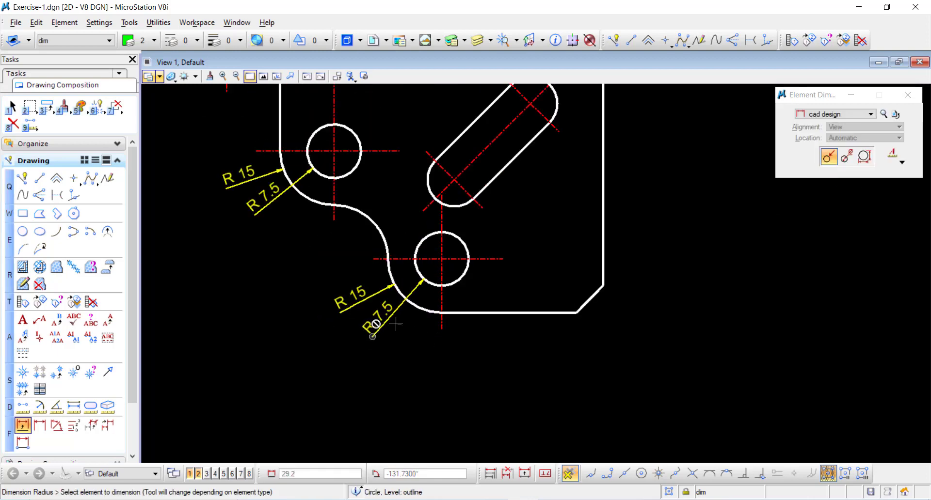
Dimension the radius of the slot's upper end arc, placing the text above the slot
scroll(553, 310, up, 3)
scroll(503, 289, down, 4)
scroll(465, 206, up, 3)
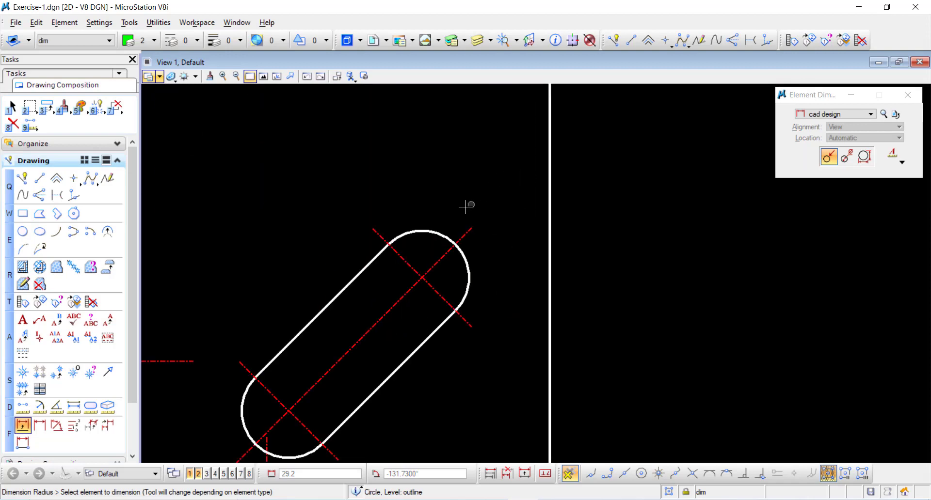
click(436, 232)
click(468, 152)
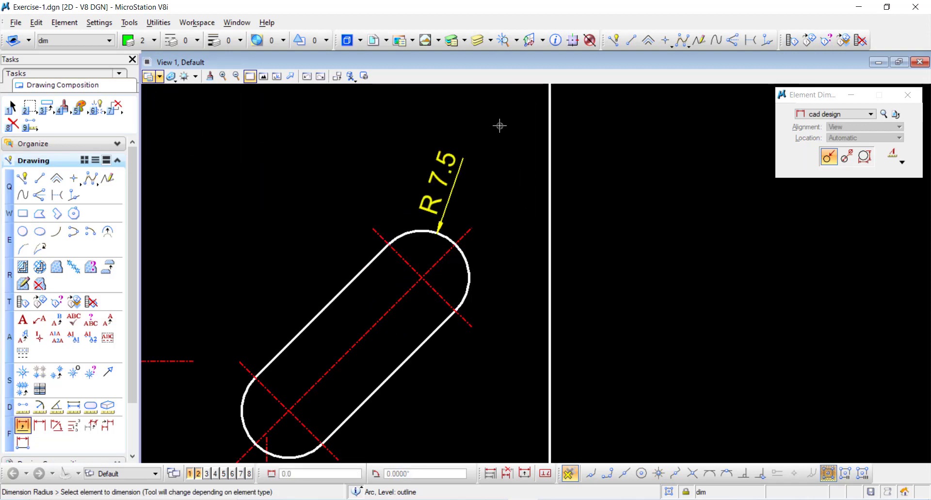
Dimension the radii of the two fillets on either side of the upper boss, outside the outline
scroll(398, 194, down, 5)
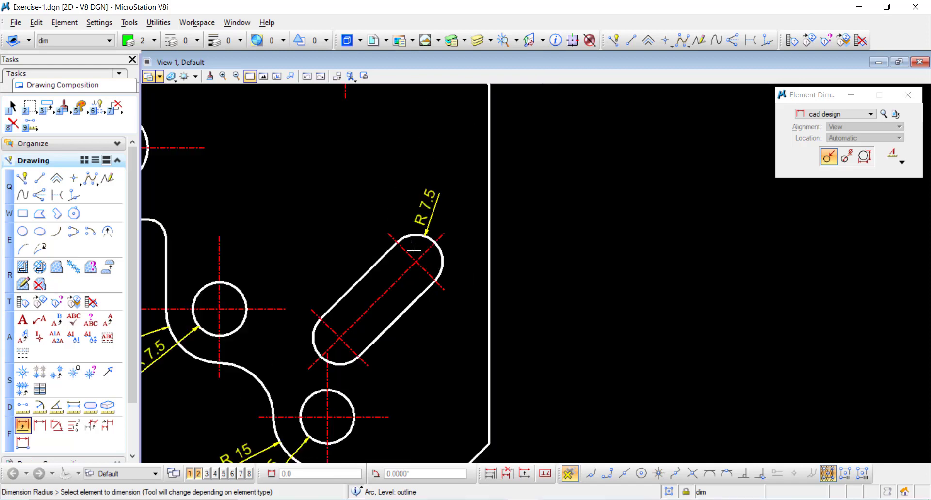
scroll(366, 228, up, 5)
click(374, 246)
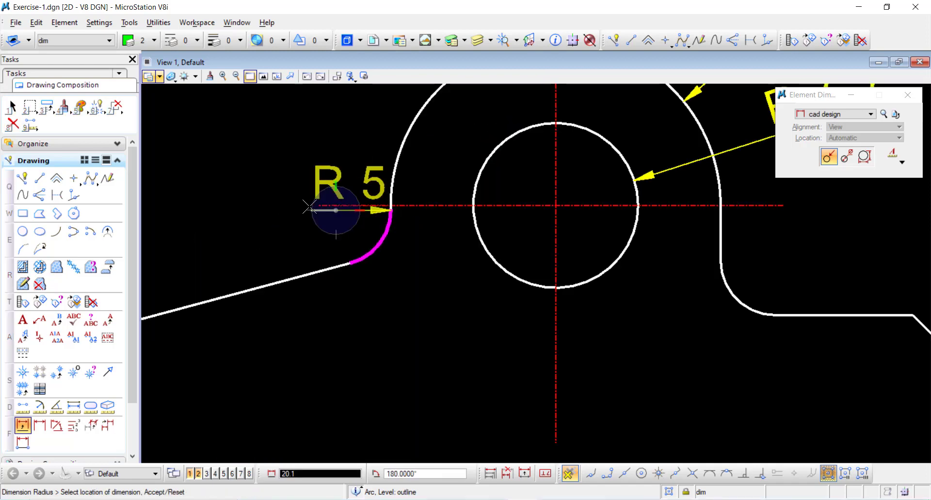
click(264, 139)
scroll(306, 143, down, 6)
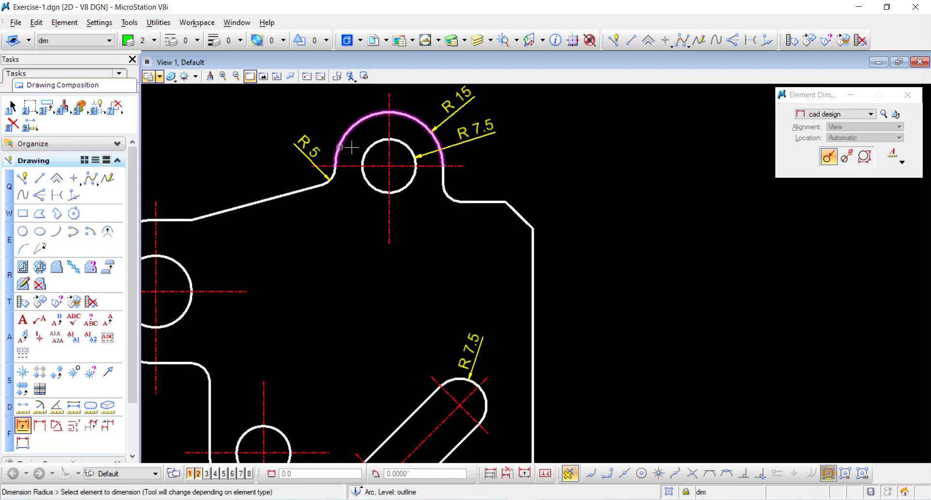
scroll(376, 201, up, 4)
click(377, 197)
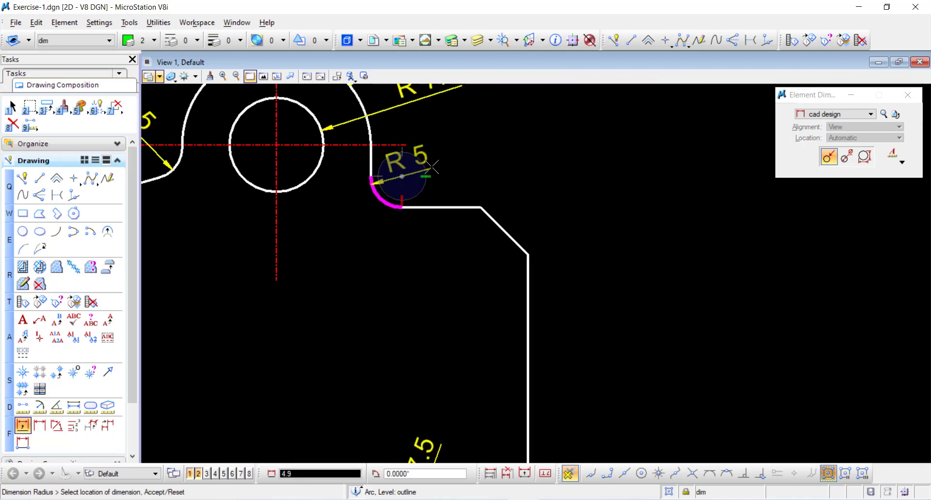
right_click(458, 155)
Dimension the radius of the fillet below the left boss, placing the text outside the outline
scroll(458, 156, down, 5)
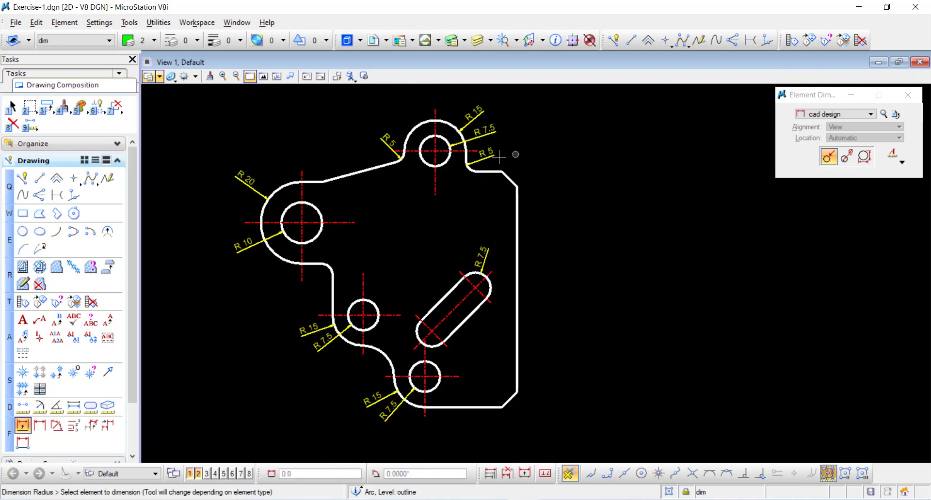
scroll(326, 270, up, 4)
click(327, 269)
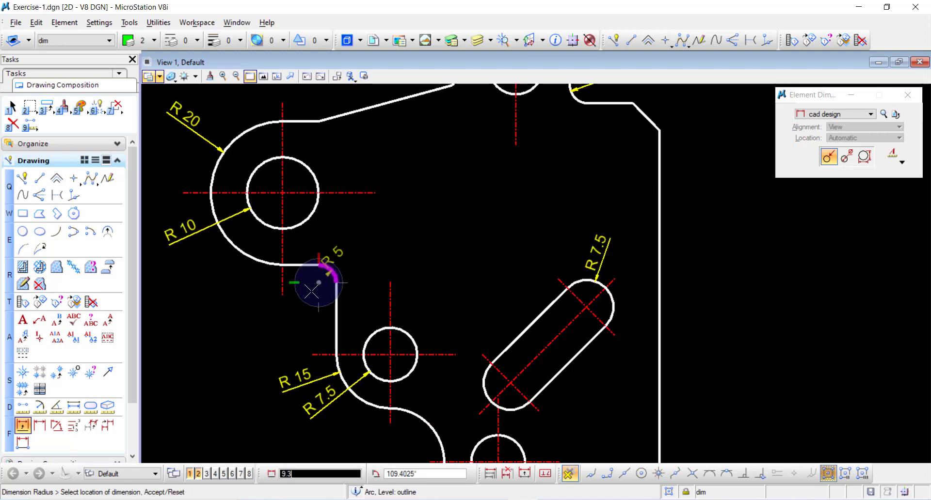
scroll(306, 335, up, 3)
click(295, 310)
scroll(362, 182, down, 3)
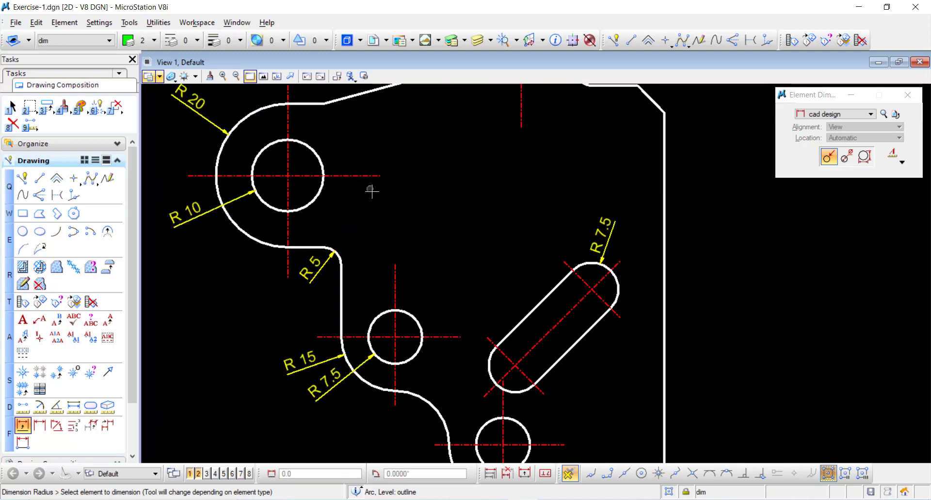
scroll(372, 193, down, 4)
scroll(393, 228, up, 4)
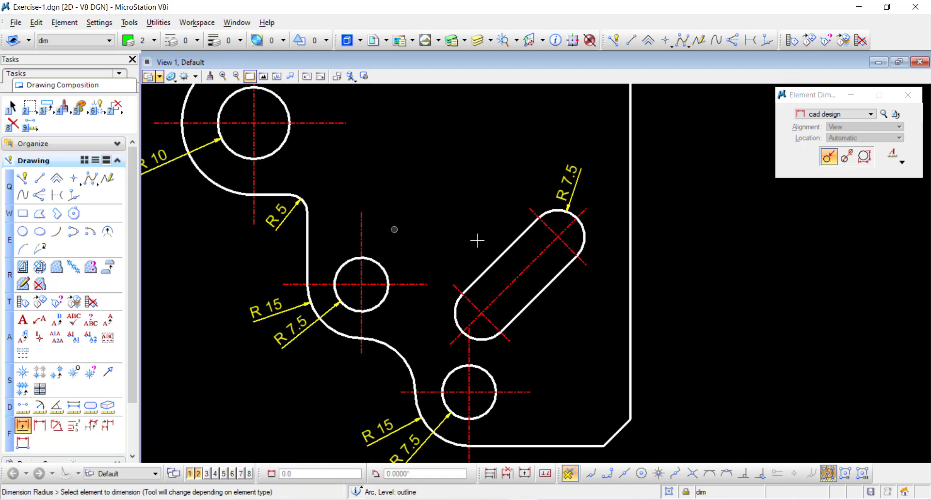
scroll(485, 282, down, 3)
scroll(523, 193, up, 2)
key(Escape)
Dimension the horizontal distance between the vertical centrelines of the left and upper holes, above the plate
scroll(459, 243, down, 1)
scroll(469, 280, up, 2)
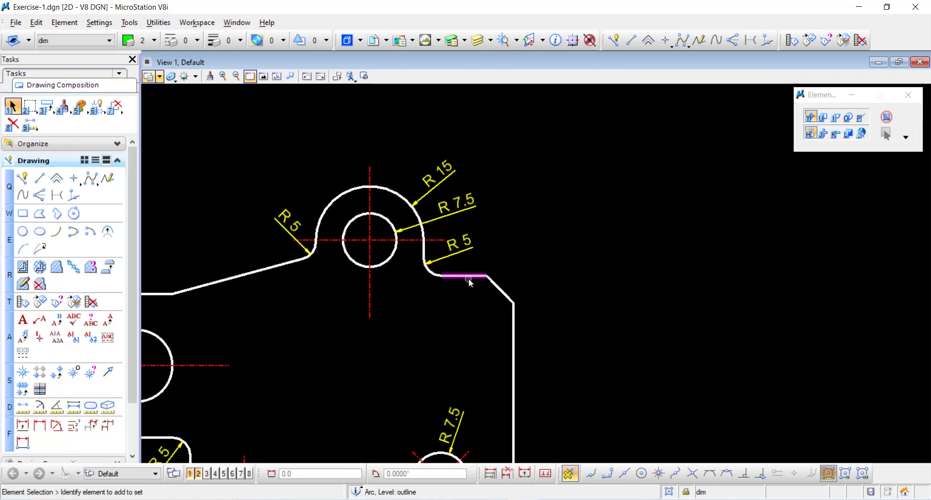
scroll(519, 252, down, 3)
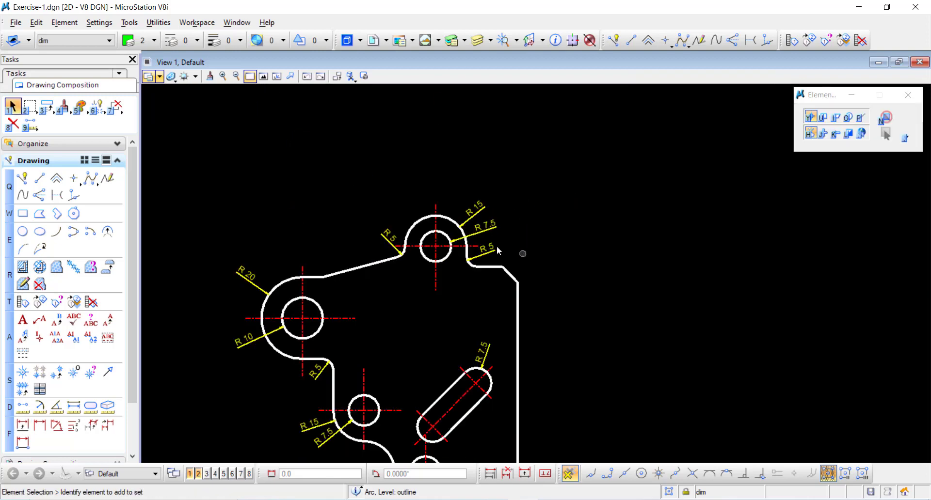
click(40, 425)
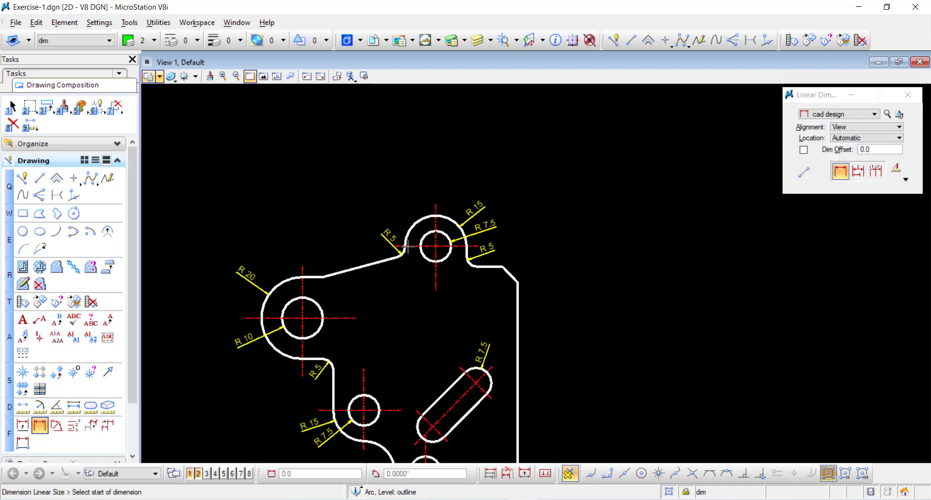
click(434, 204)
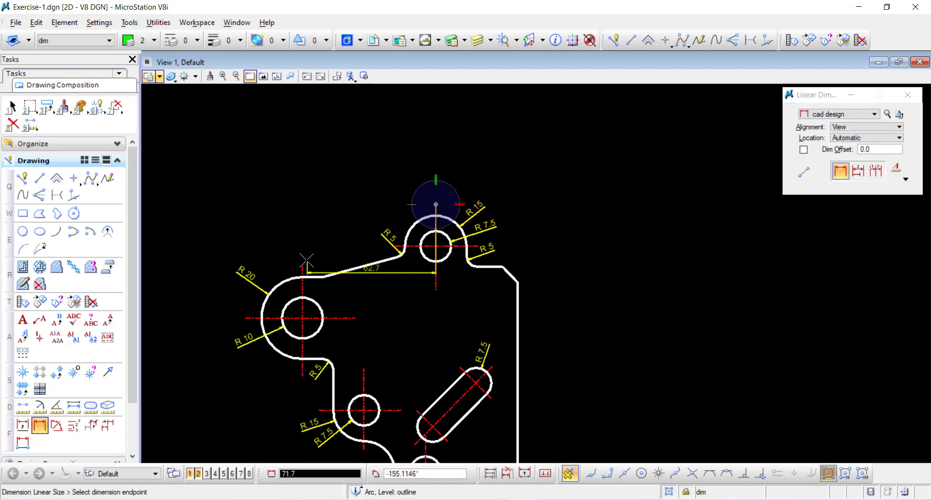
click(302, 266)
click(412, 185)
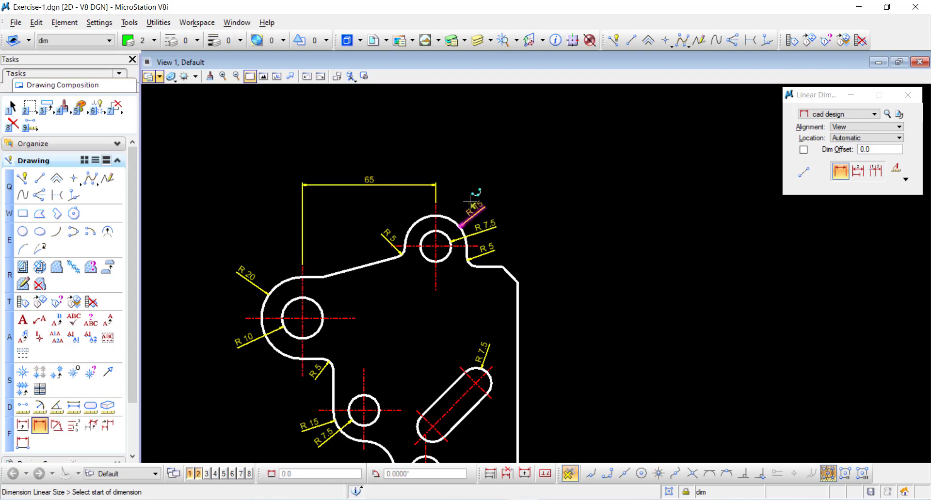
Dimension the horizontal distance from the left hole's vertical centreline to the plate's right edge, above the hole-spacing dimension
scroll(471, 200, up, 2)
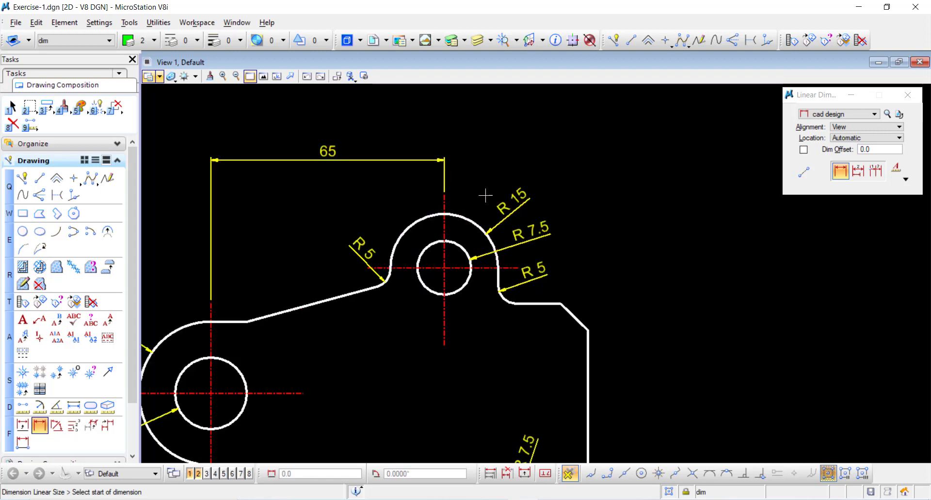
click(587, 330)
scroll(569, 284, down, 2)
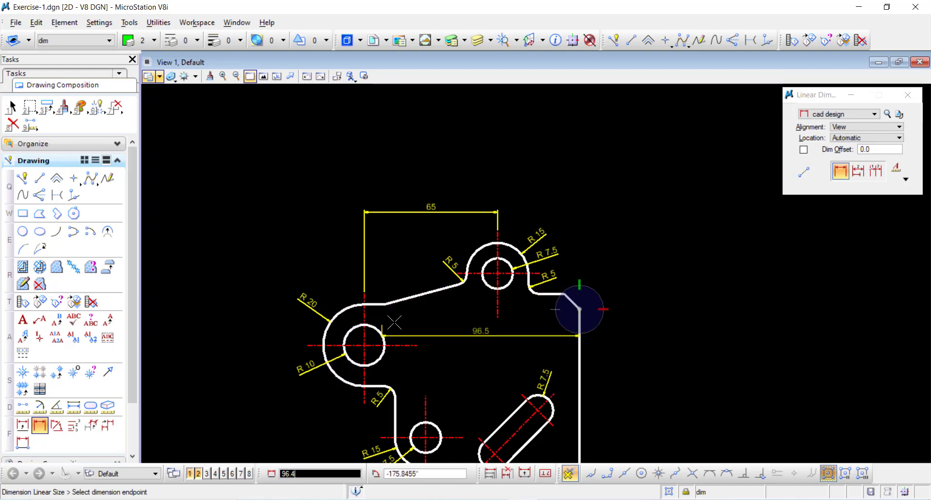
scroll(364, 305, up, 2)
click(364, 285)
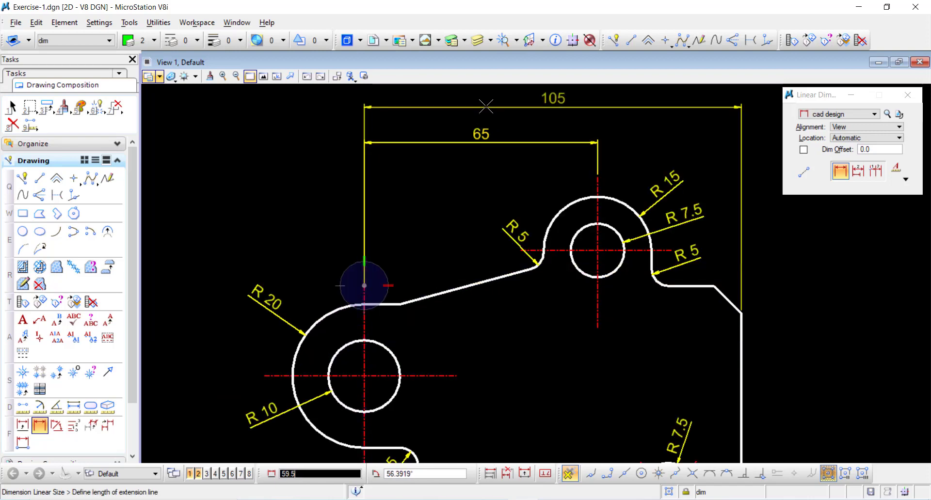
click(485, 110)
right_click(506, 158)
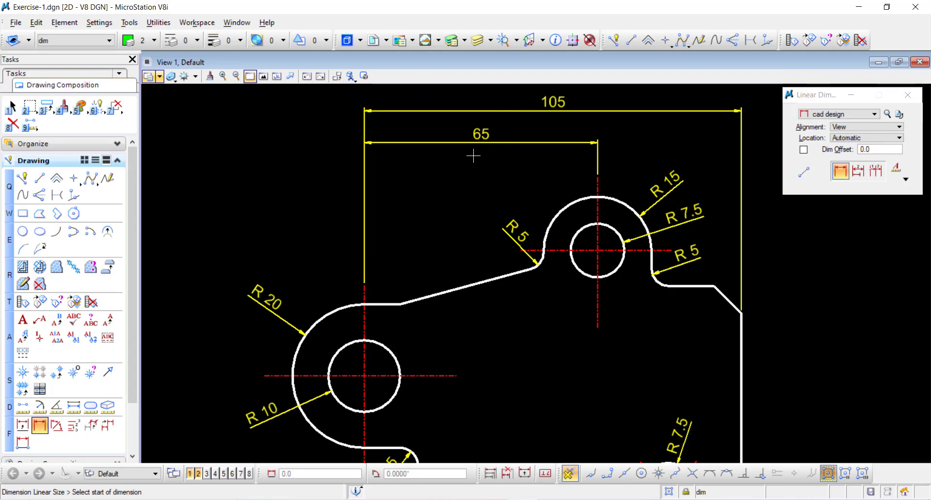
Dimension the horizontal distance from the left hole's vertical centreline to the lower end of the sloped edge, just above the outline
scroll(473, 155, down, 2)
scroll(432, 206, up, 2)
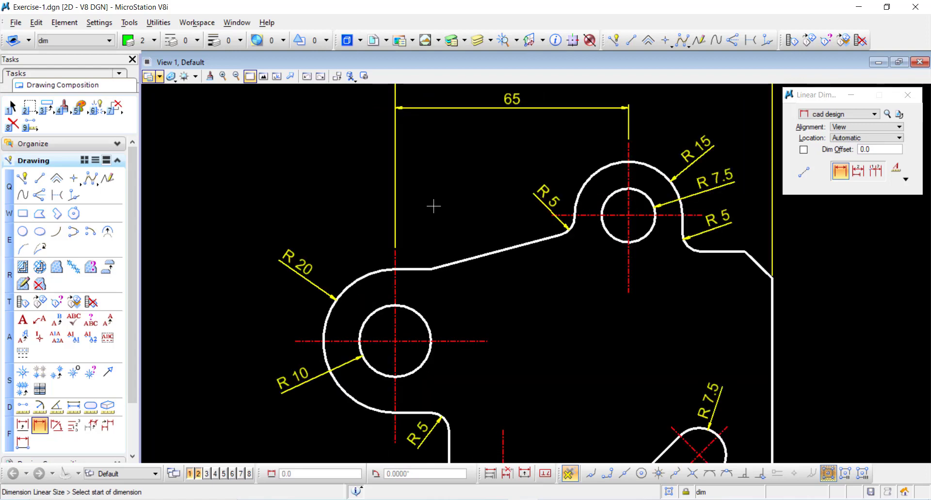
click(395, 251)
click(430, 266)
click(421, 208)
scroll(417, 209, up, 4)
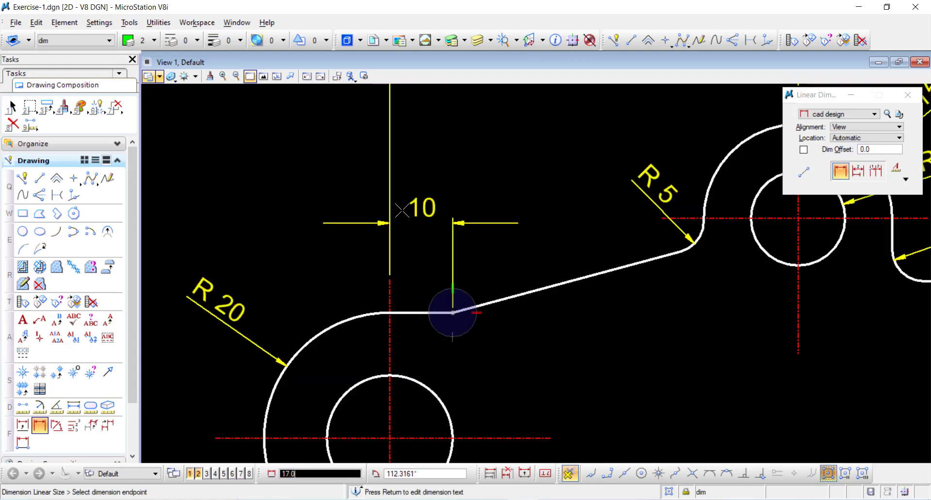
right_click(479, 216)
scroll(435, 188, down, 4)
key(Escape)
click(440, 189)
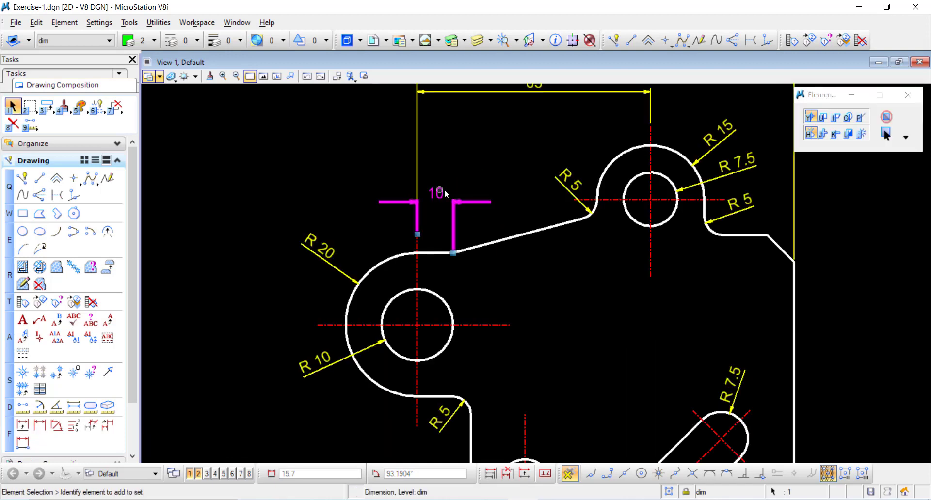
click(469, 194)
scroll(470, 189, down, 4)
scroll(417, 200, up, 4)
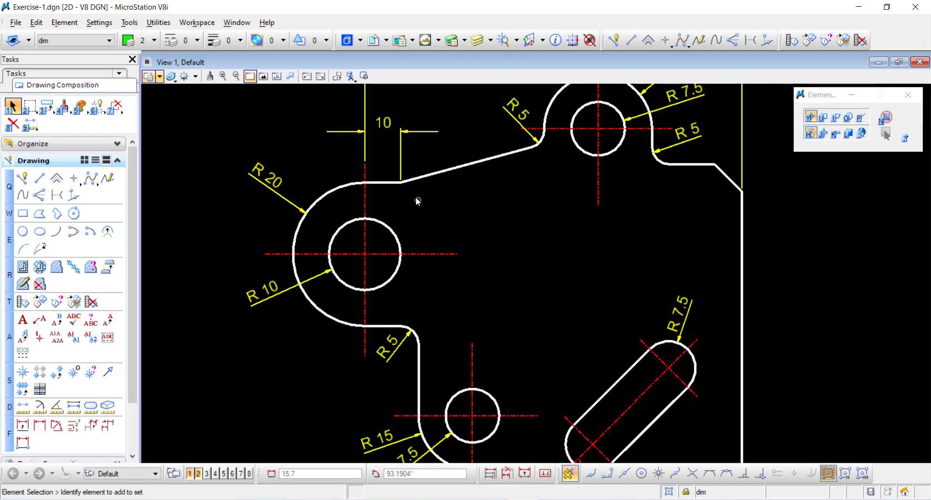
Dimension the angle between the sloped upper edge and the left hole's horizontal centreline with Dimension Angle Between Lines
scroll(467, 308, down, 5)
scroll(567, 355, up, 3)
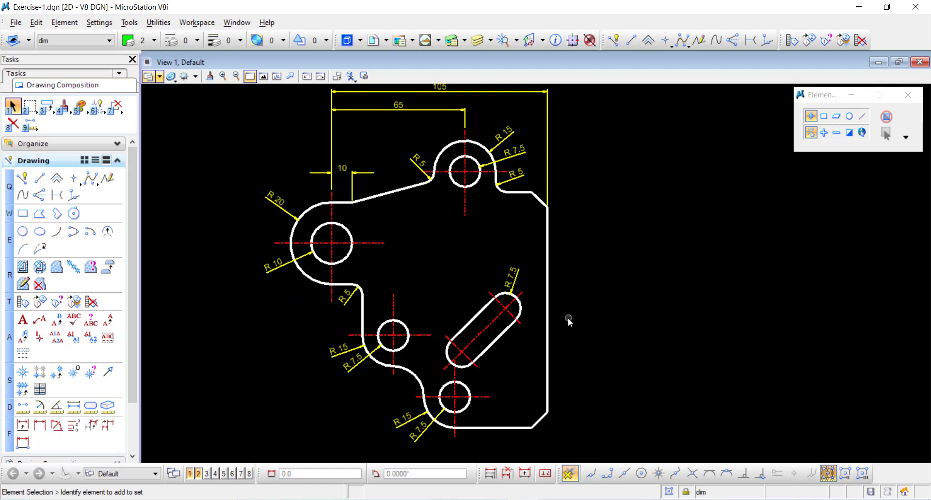
scroll(412, 236, up, 3)
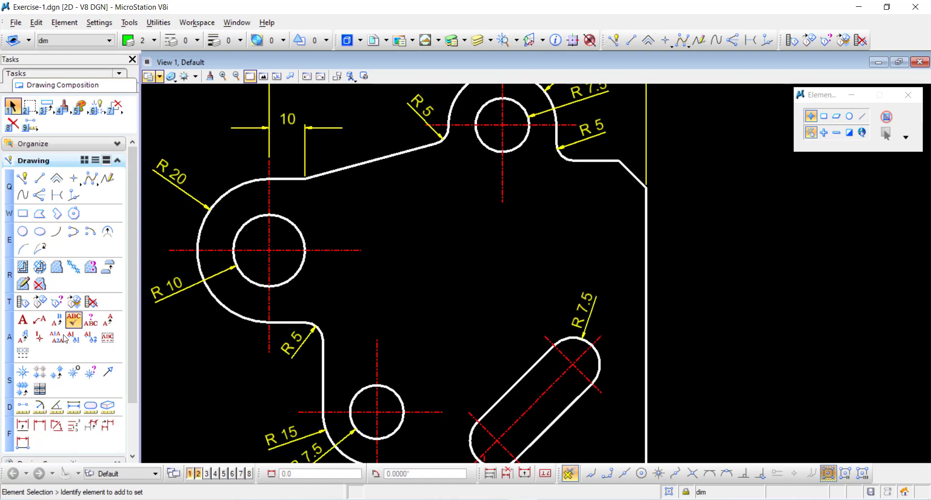
click(56, 426)
click(824, 160)
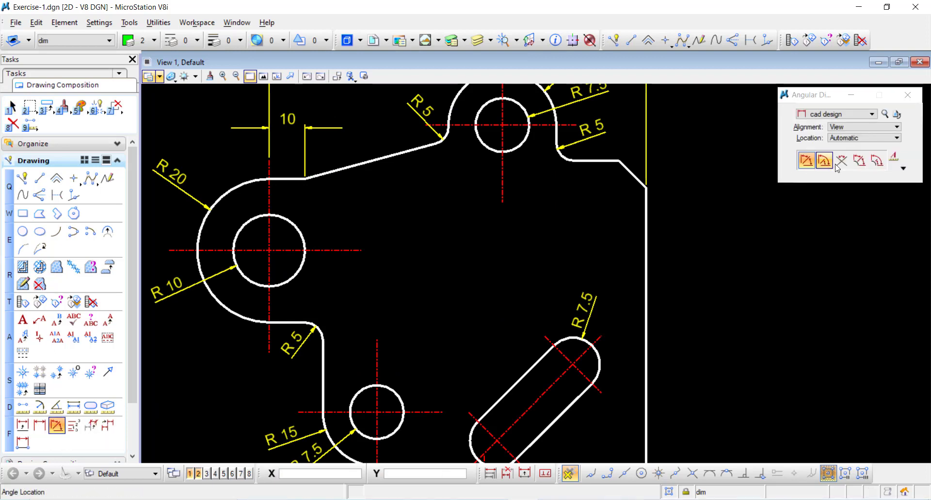
click(842, 160)
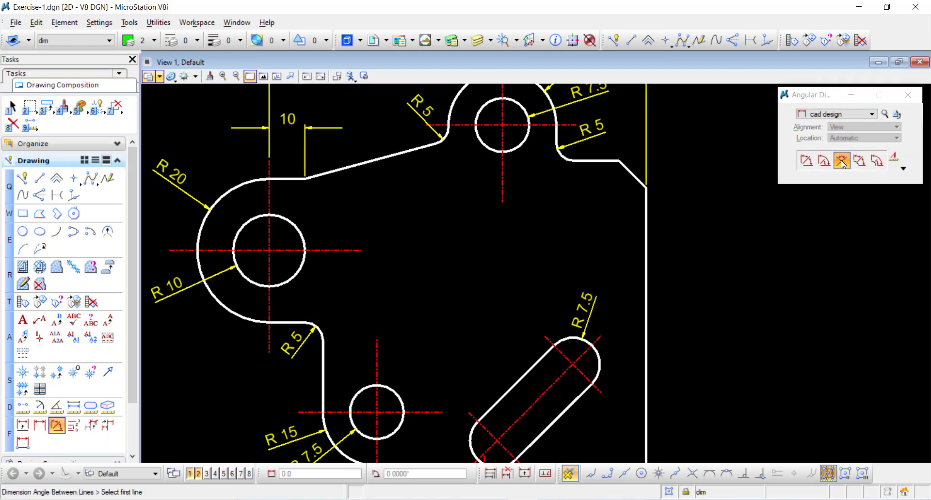
click(332, 171)
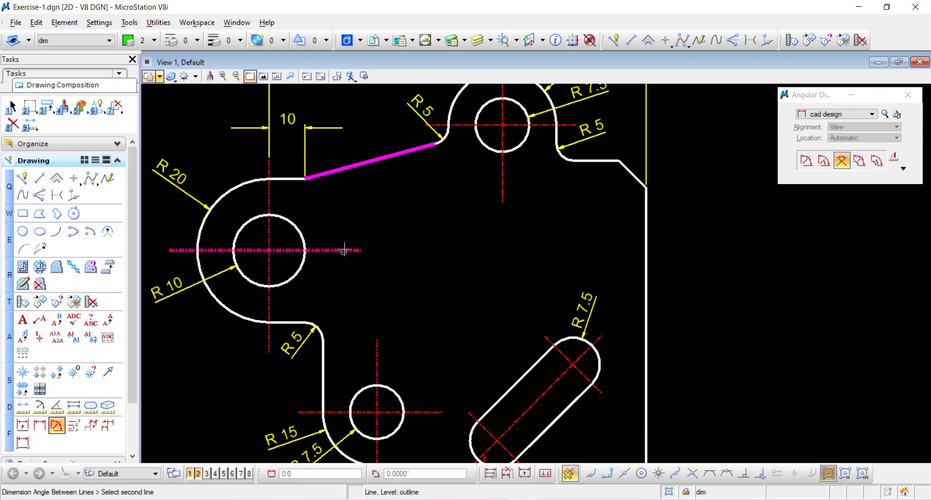
click(336, 250)
scroll(353, 216, up, 5)
click(339, 214)
scroll(391, 214, down, 7)
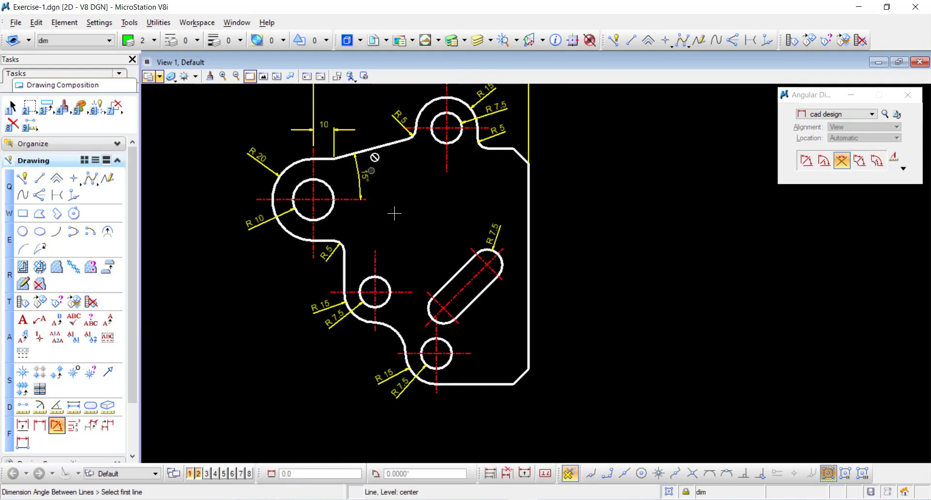
scroll(404, 233, up, 3)
scroll(403, 233, down, 3)
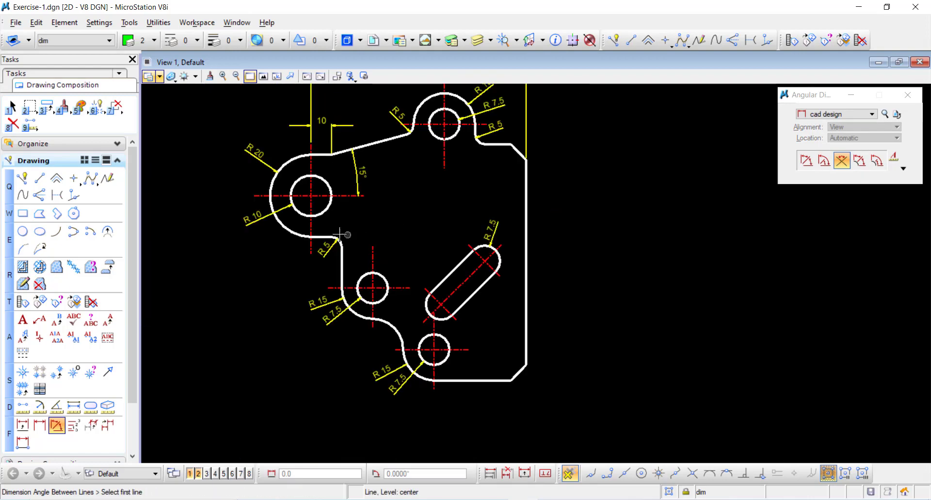
Dimension the angle between the left hole's horizontal centreline and the slot's long centreline, with the arc inside the plate
scroll(349, 183, up, 4)
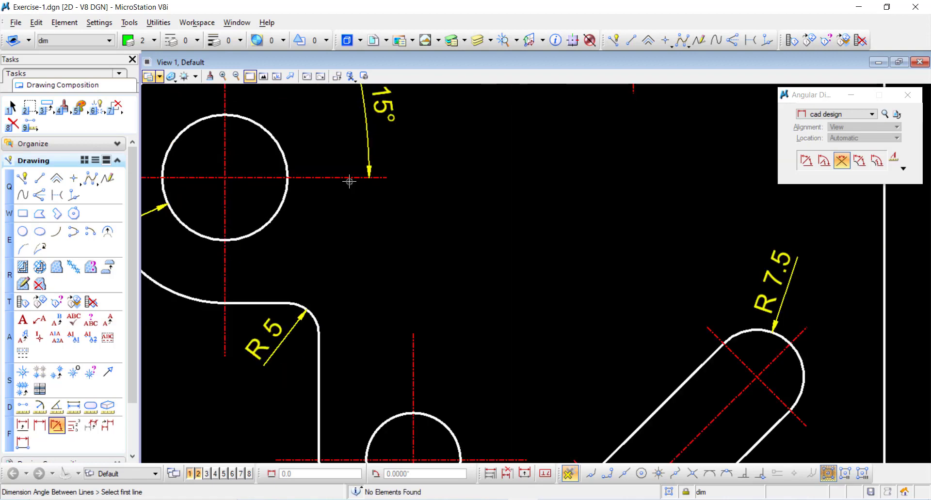
click(349, 179)
click(722, 410)
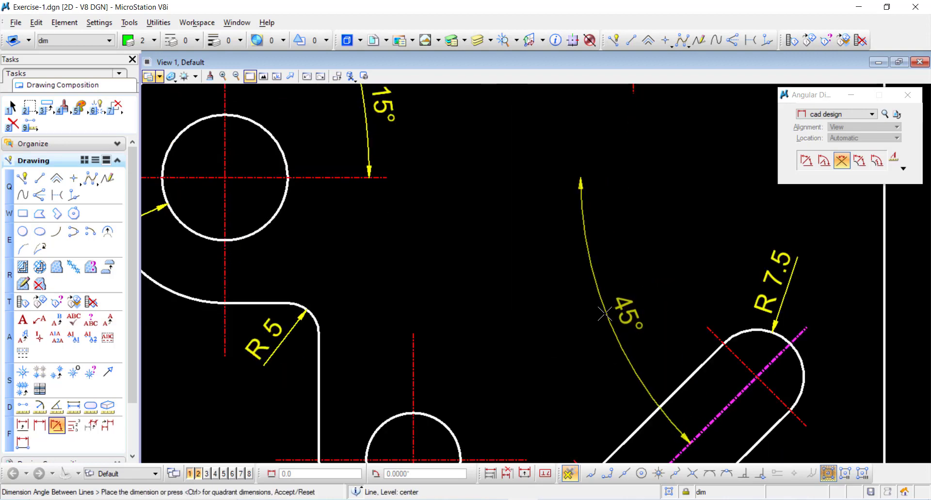
scroll(477, 246, down, 3)
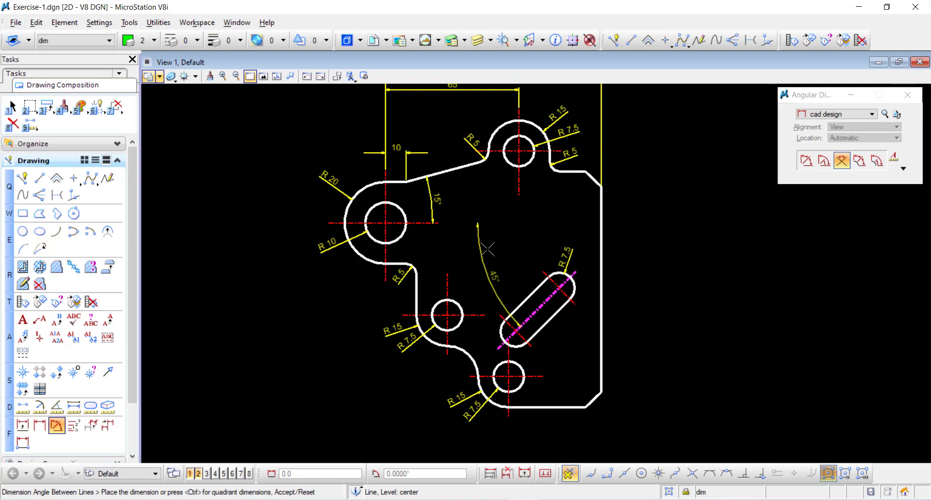
click(487, 239)
key(Escape)
Extend the left hole's horizontal centreline to the right, just past the end of the slot's angle dimension
scroll(435, 233, up, 2)
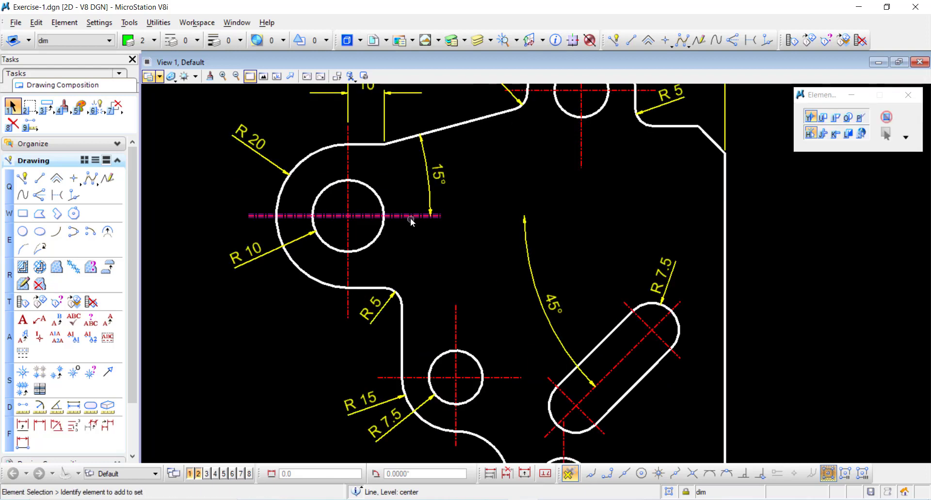
click(434, 217)
drag(451, 216, 546, 215)
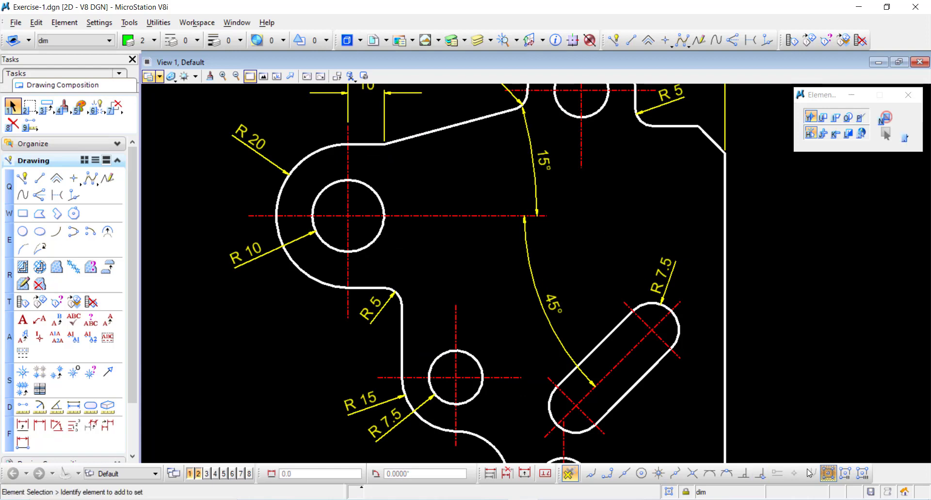
Move the sloped edge's angle dimension so its arc meets the slot's angle dimension at the centreline
click(524, 474)
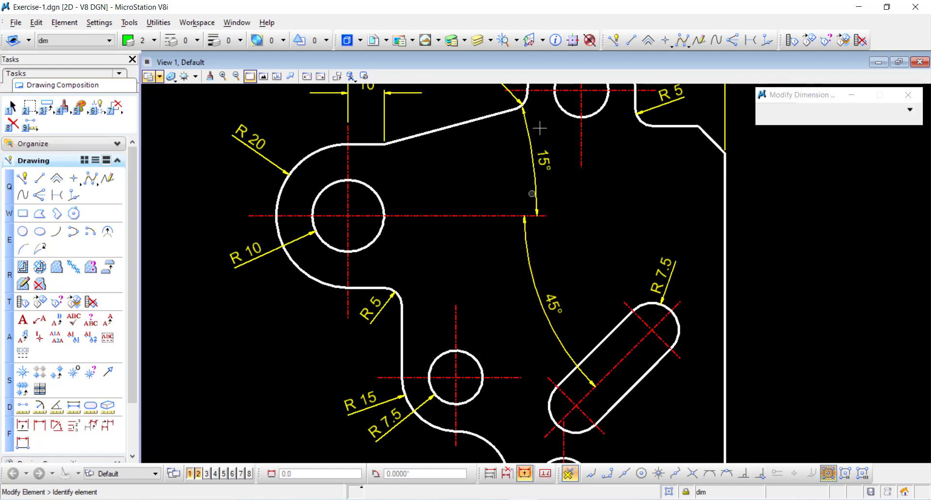
scroll(542, 124, up, 2)
click(527, 175)
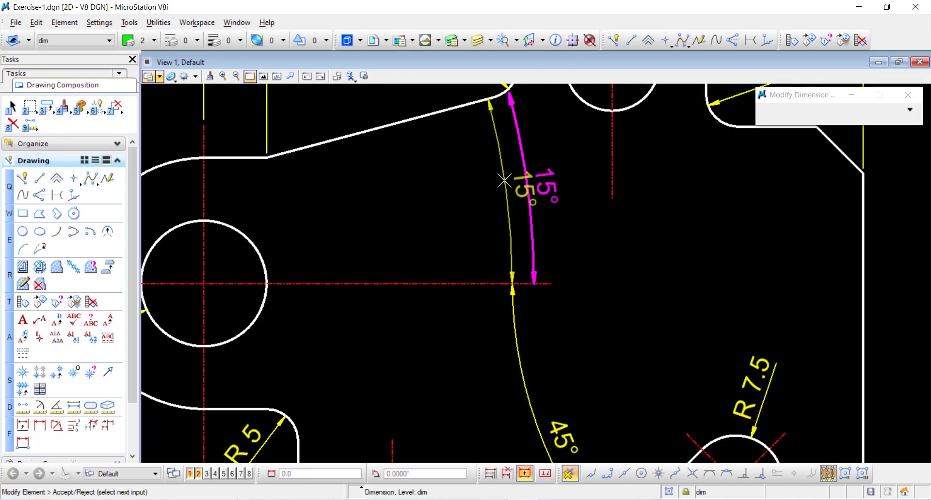
click(504, 180)
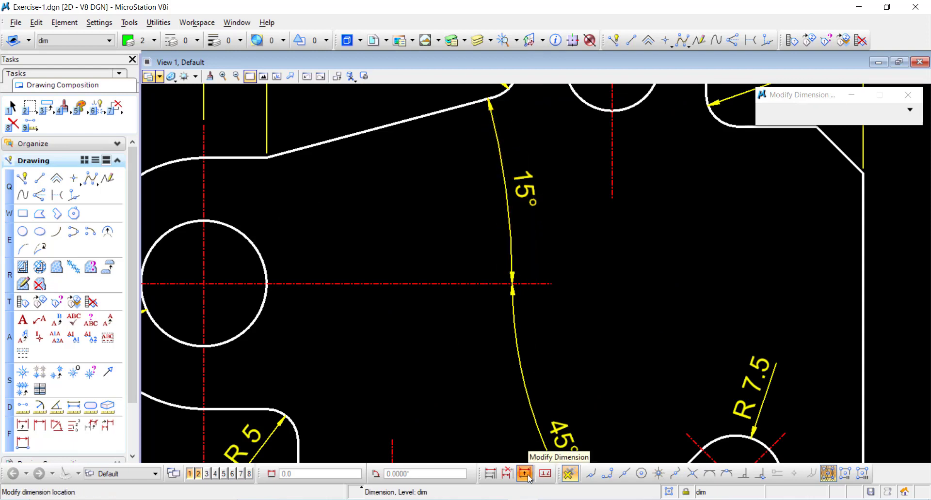
scroll(538, 228, down, 4)
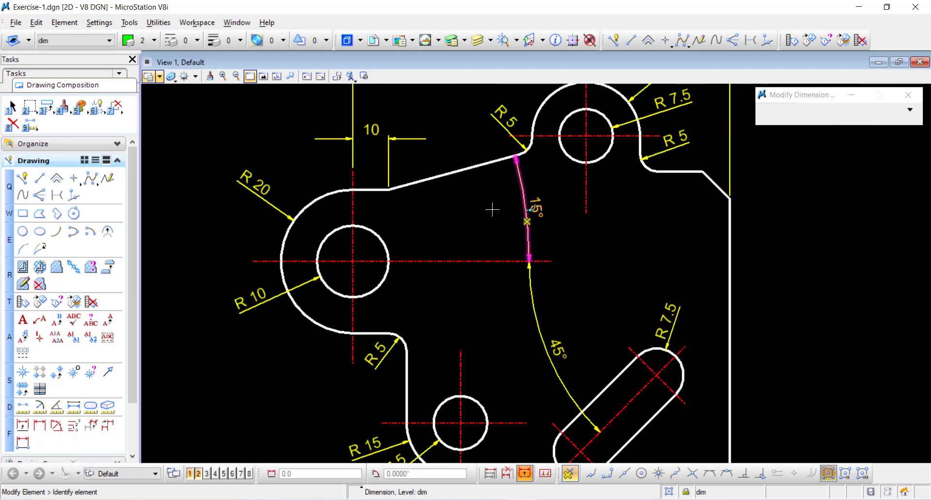
scroll(586, 295, up, 4)
scroll(485, 279, down, 4)
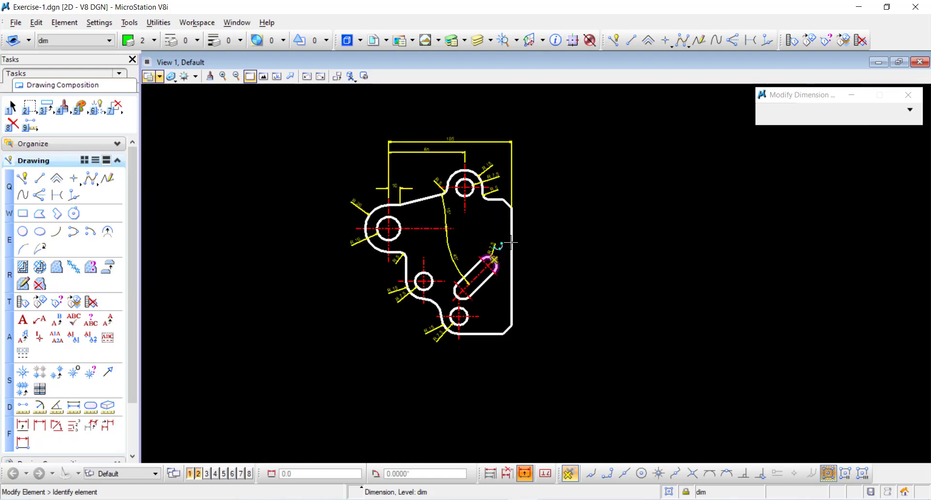
Add a linear dimension for the plate's overall height between the upper and lower chamfer corners, placed outside the straight vertical edge
scroll(518, 231, up, 2)
key(Escape)
click(40, 425)
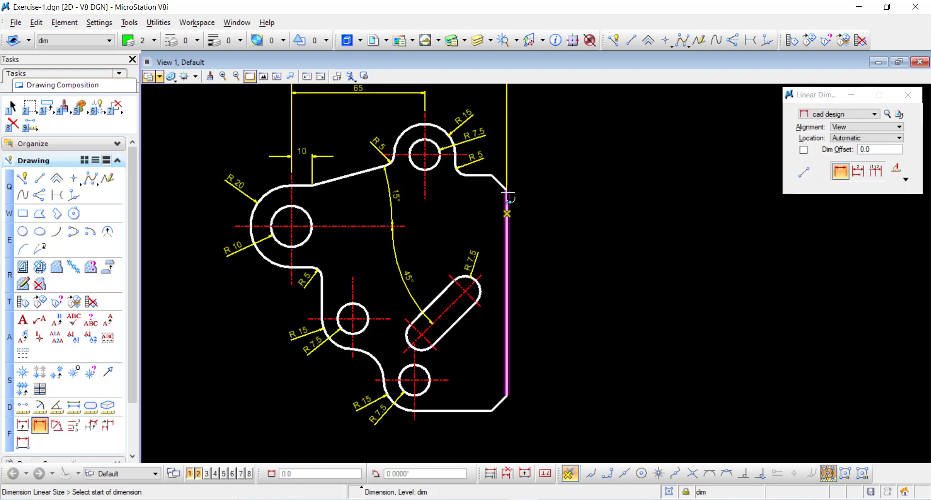
click(491, 175)
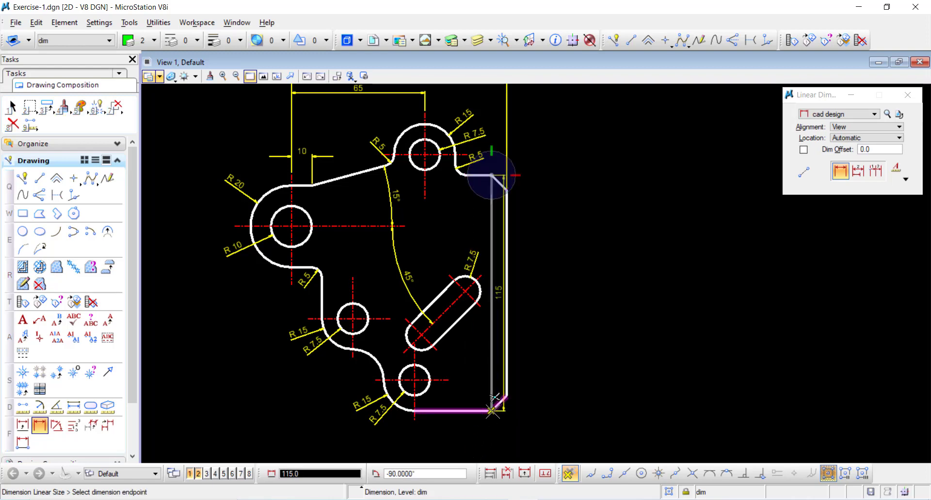
click(491, 411)
click(536, 322)
right_click(559, 361)
Dimension the horizontal distance from the plate's straight vertical edge to the bottom hole's vertical centreline, placed below the plate
scroll(473, 438, up, 2)
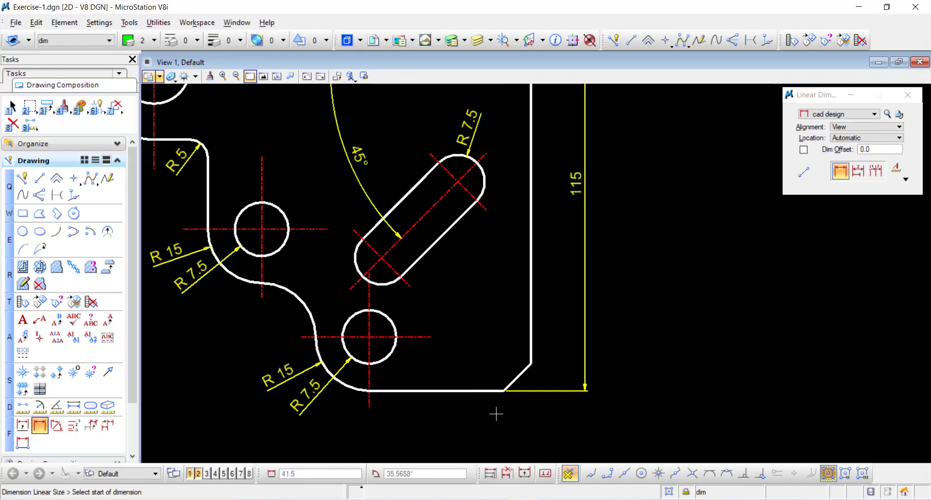
click(529, 363)
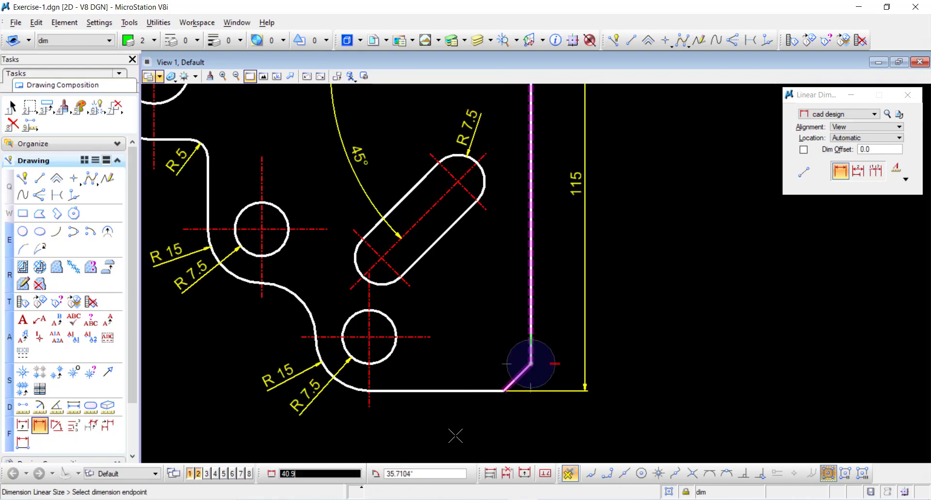
click(369, 408)
click(445, 440)
right_click(456, 376)
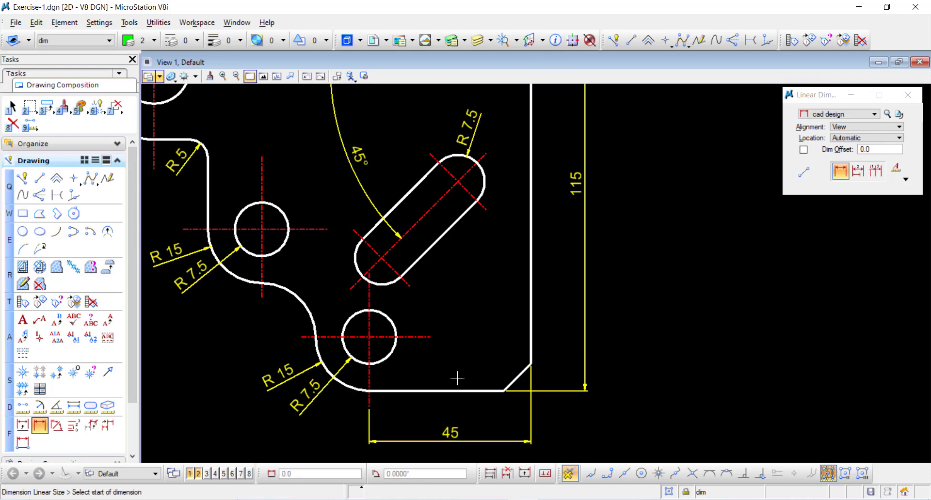
Dimension the vertical distance between the top hole's and left hole's horizontal centrelines, placed outside the plate on the left hole's side
scroll(415, 373, down, 4)
scroll(414, 380, up, 2)
scroll(473, 361, up, 2)
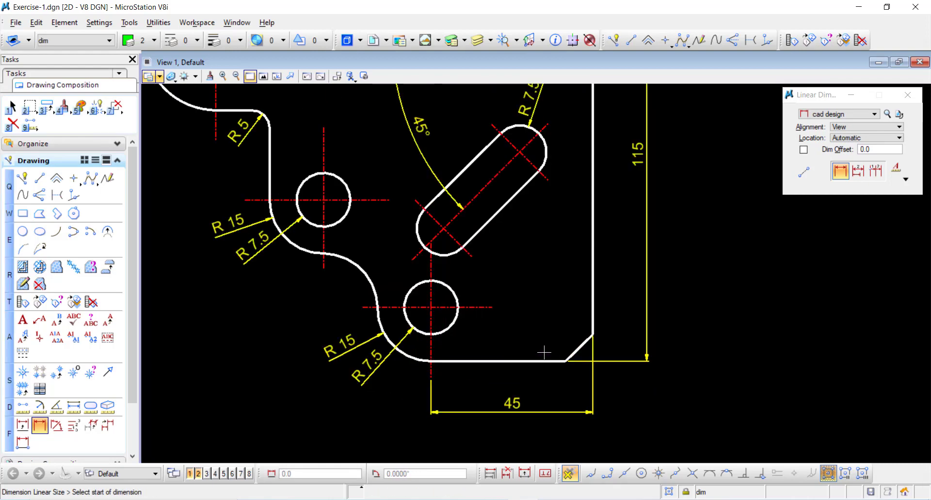
scroll(567, 353, down, 2)
scroll(374, 225, up, 2)
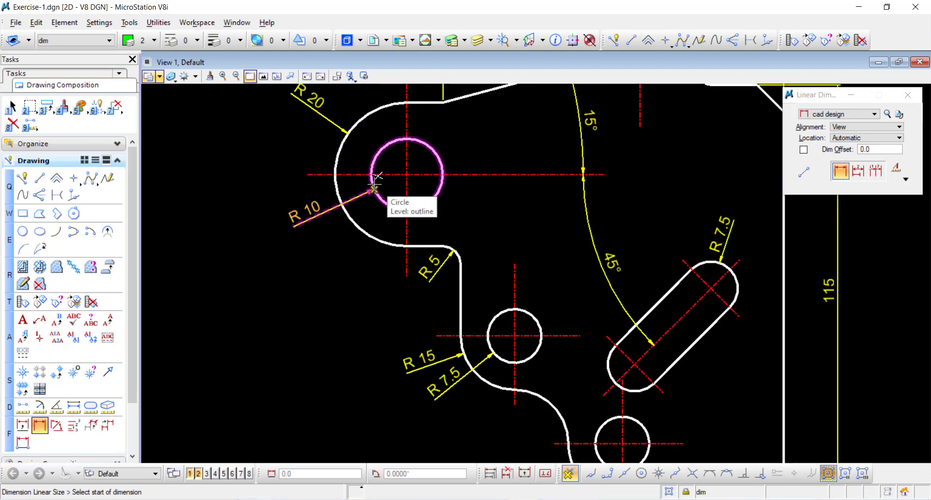
scroll(374, 184, down, 3)
scroll(466, 131, up, 3)
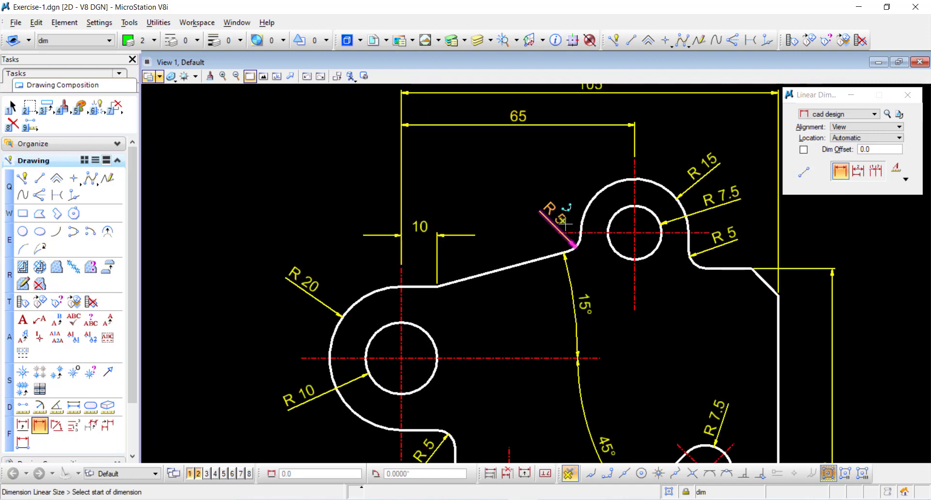
scroll(564, 222, up, 3)
click(548, 233)
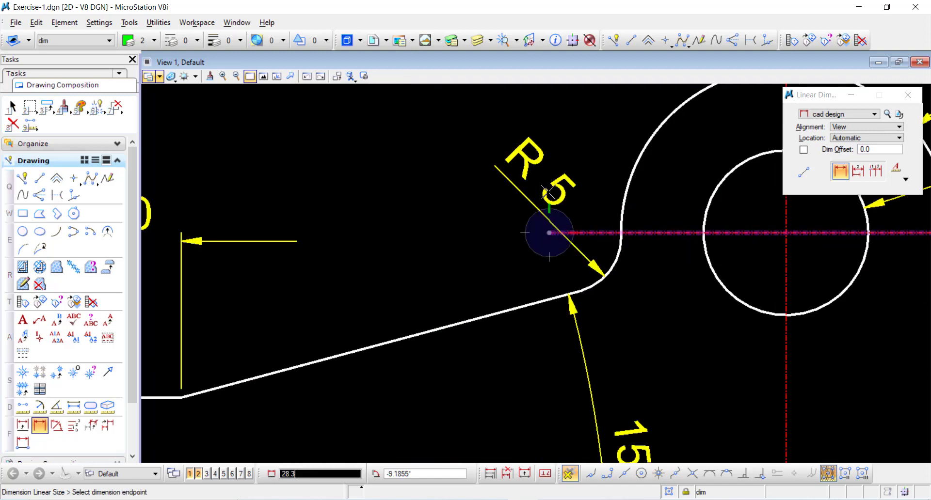
scroll(545, 191, down, 3)
click(403, 271)
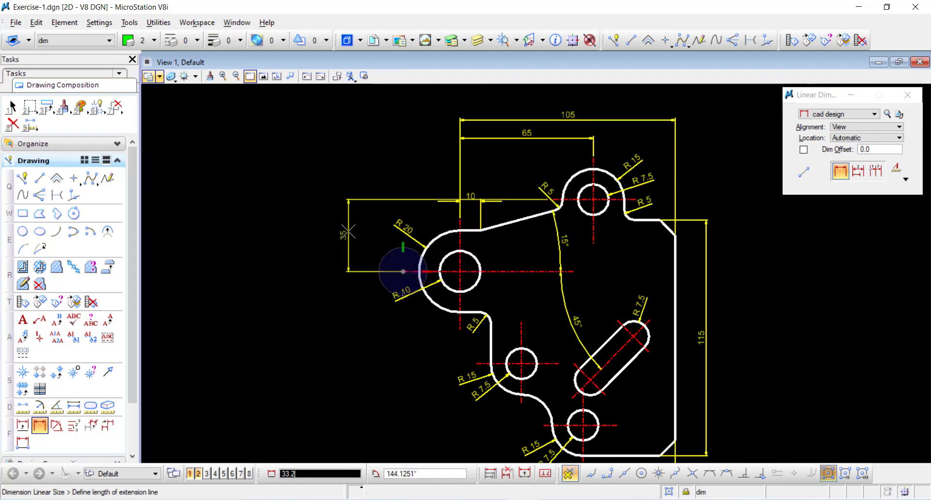
scroll(348, 231, up, 3)
click(360, 233)
scroll(361, 231, down, 3)
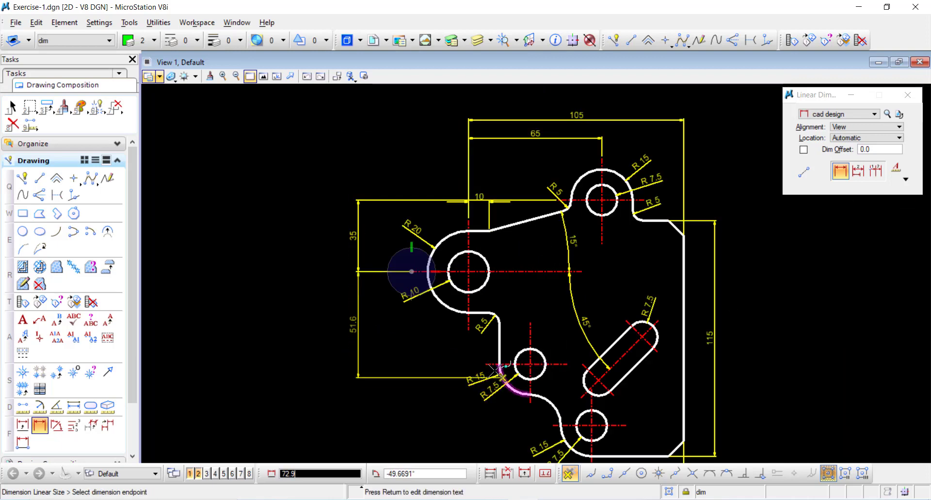
Continue the vertical dimension chain to the horizontal centrelines of the middle hole and the bottom hole
click(514, 364)
click(552, 426)
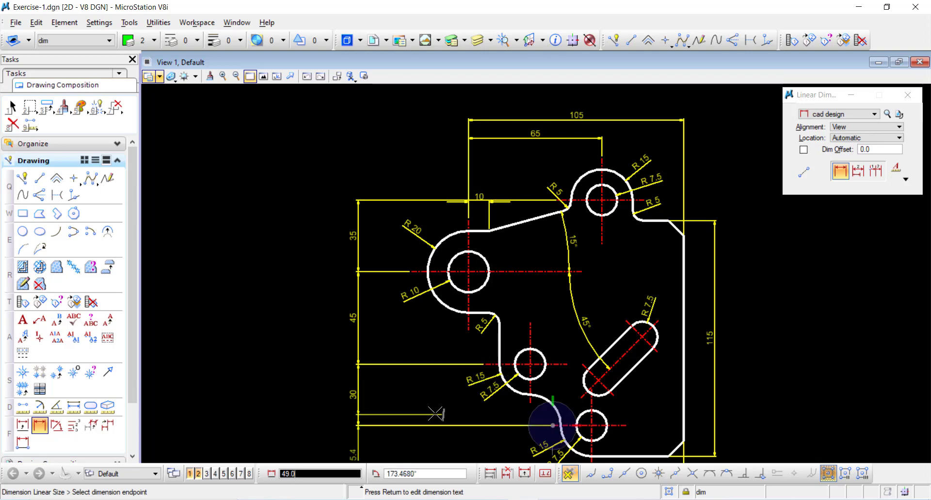
scroll(432, 360, down, 2)
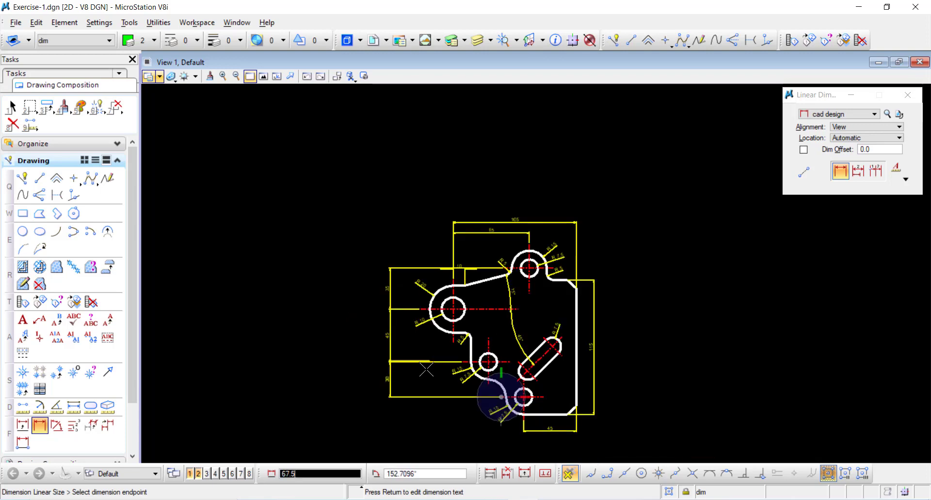
right_click(415, 391)
scroll(417, 389, up, 6)
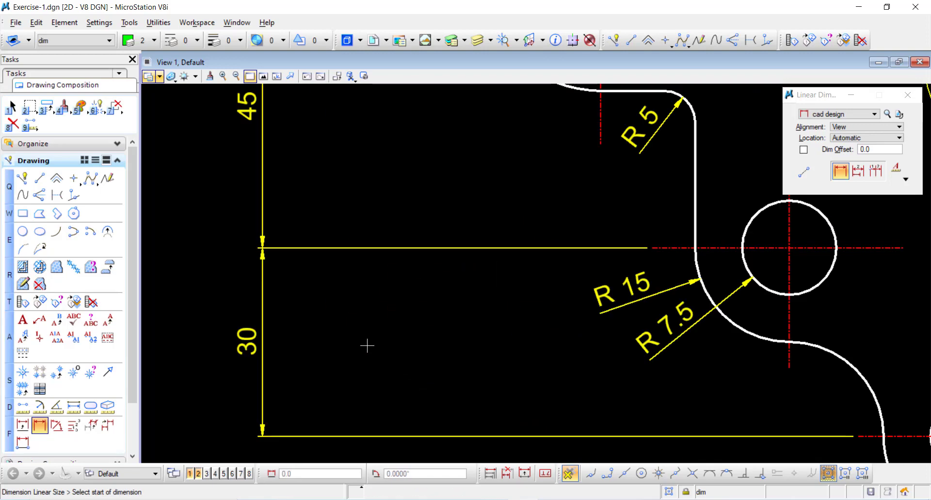
scroll(366, 346, down, 2)
key(Escape)
Dimension the horizontal distance between the left hole's and middle hole's vertical centrelines, with the dimension line just below the R 5 fillet
scroll(432, 261, down, 5)
scroll(426, 267, up, 4)
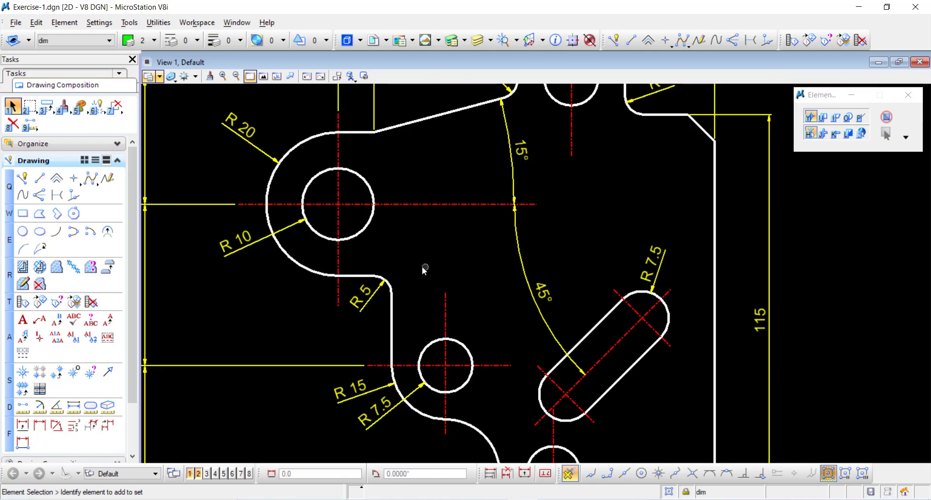
scroll(421, 290, down, 2)
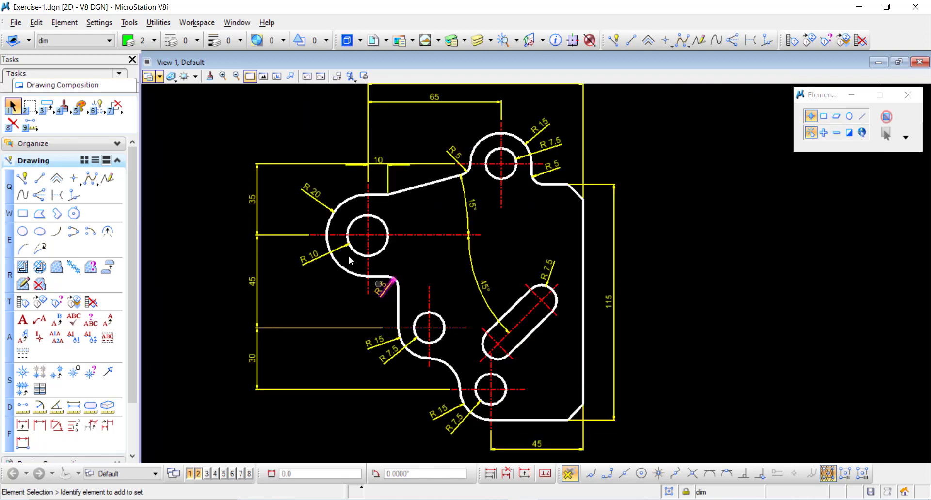
scroll(393, 314, up, 3)
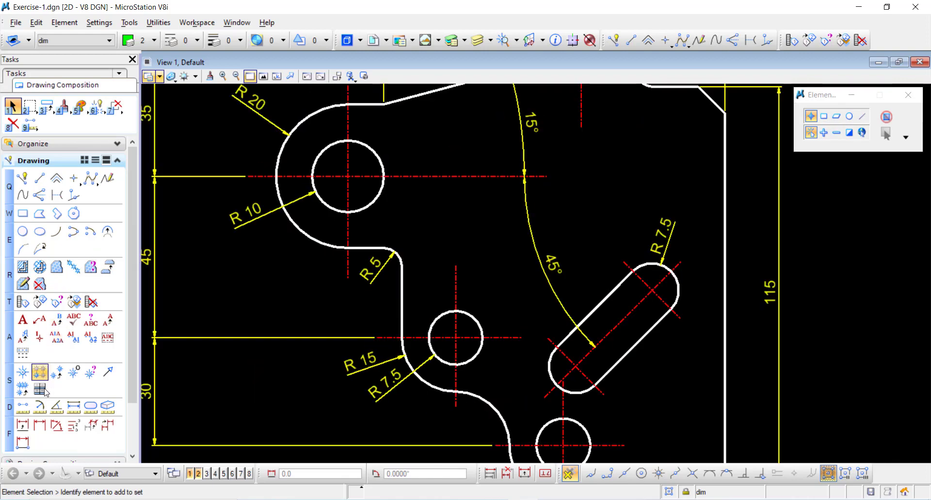
click(41, 427)
scroll(291, 312, down, 4)
scroll(312, 304, up, 4)
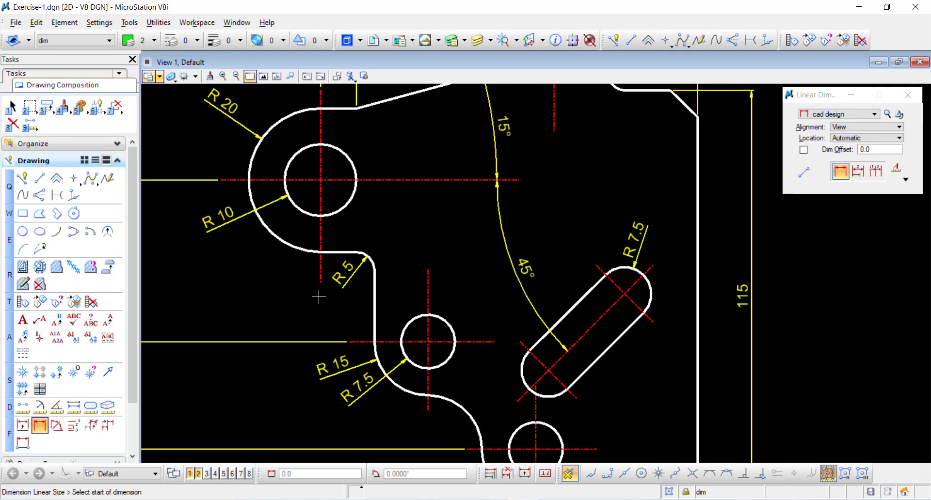
click(319, 282)
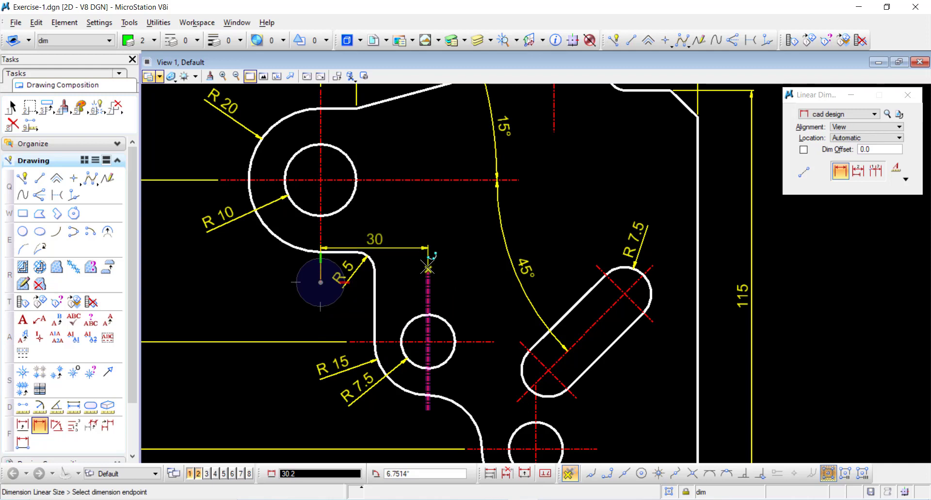
click(428, 269)
scroll(357, 229, up, 2)
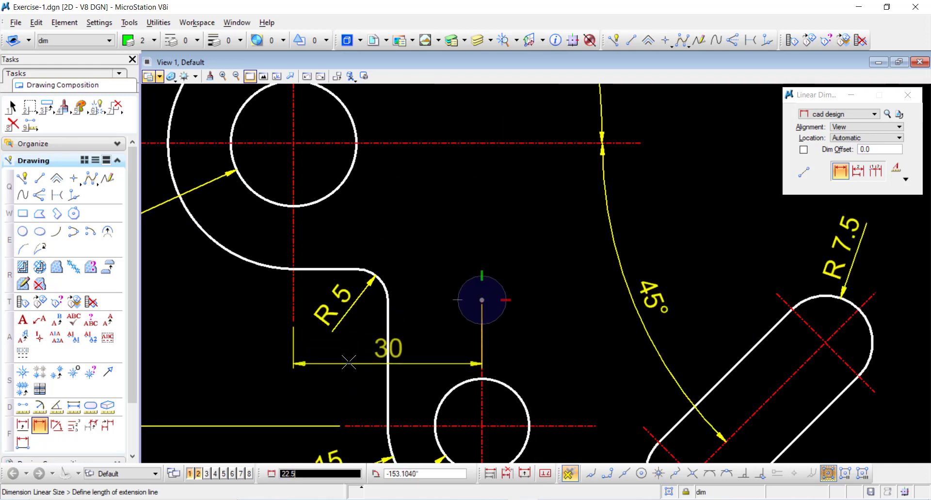
click(338, 363)
key(Escape)
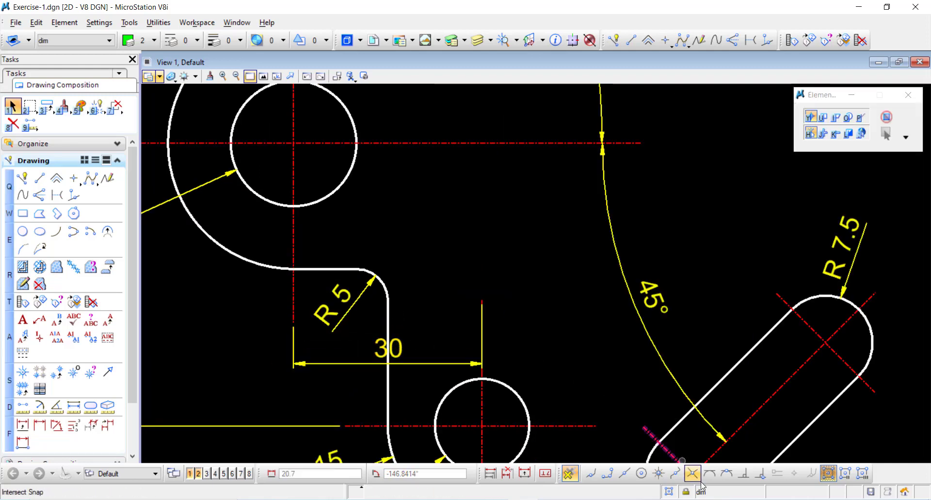
Shift the text of the horizontal 30 dimension with Modify Dimension Location so it clears the plate's vertical edge
click(570, 478)
click(524, 474)
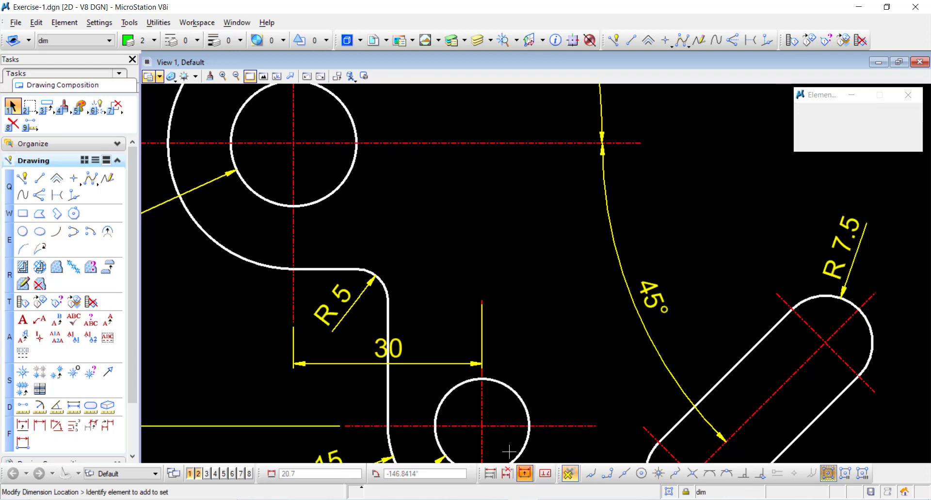
scroll(417, 364, up, 2)
click(390, 352)
scroll(366, 342, up, 1)
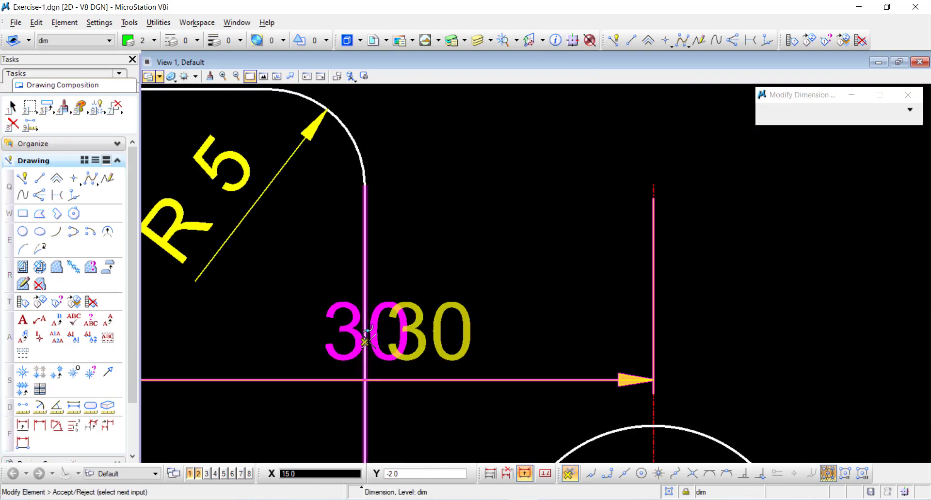
click(365, 333)
scroll(417, 256, down, 2)
key(Escape)
scroll(421, 225, down, 2)
scroll(427, 226, up, 2)
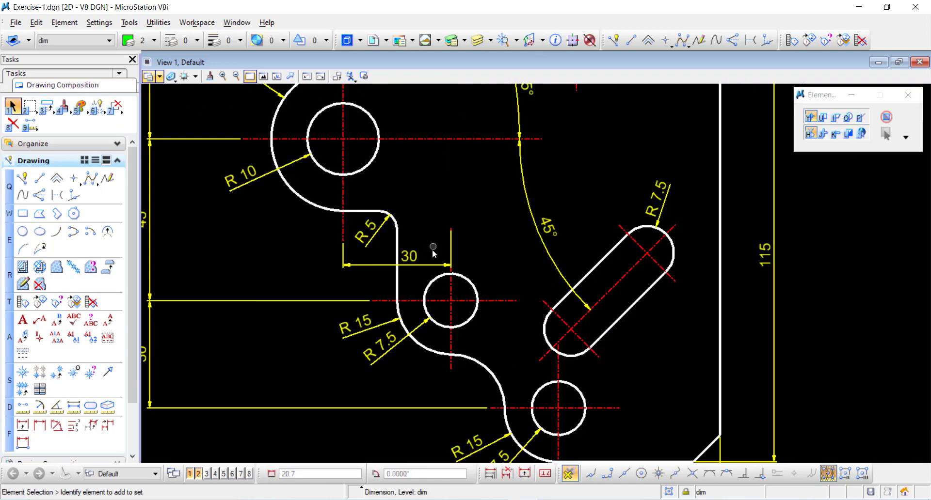
click(420, 264)
scroll(449, 228, up, 2)
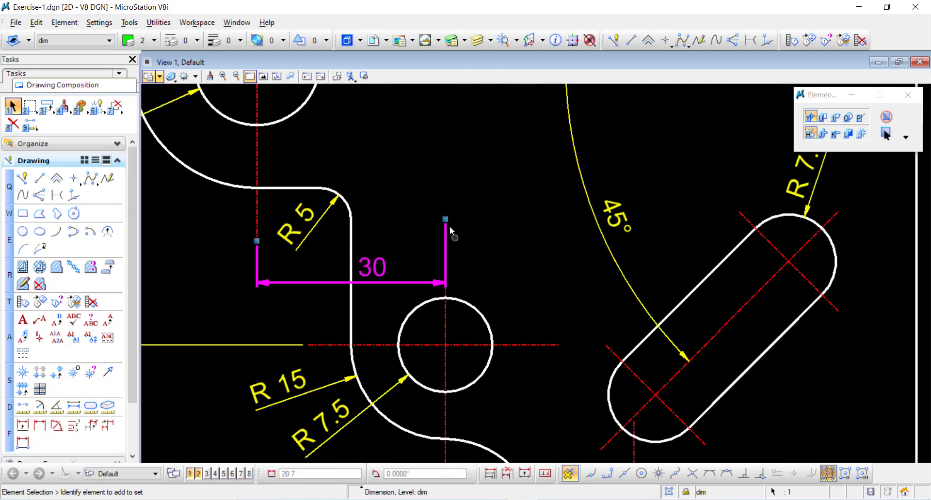
right_click(445, 278)
click(463, 251)
Dimension the slot's centre-to-centre length with a linear dimension set to True alignment, placed parallel to the slot on its lower side
scroll(445, 239, down, 3)
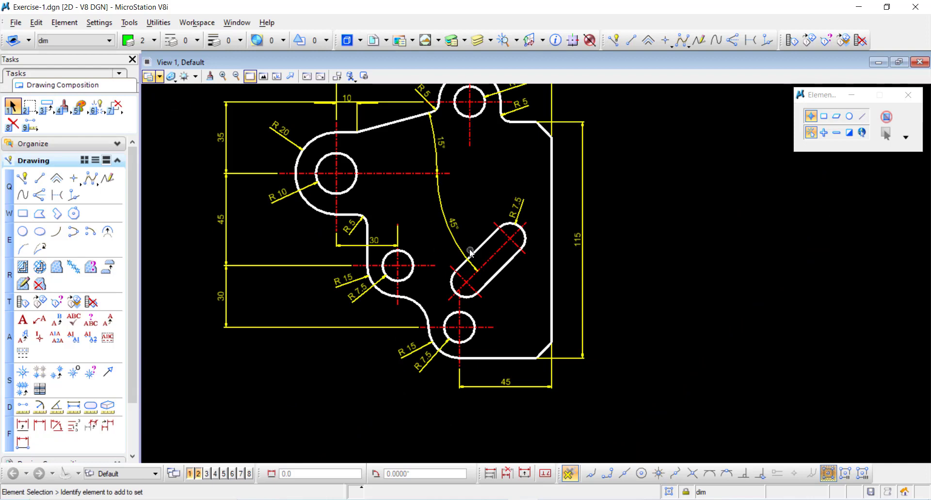
scroll(543, 277, up, 2)
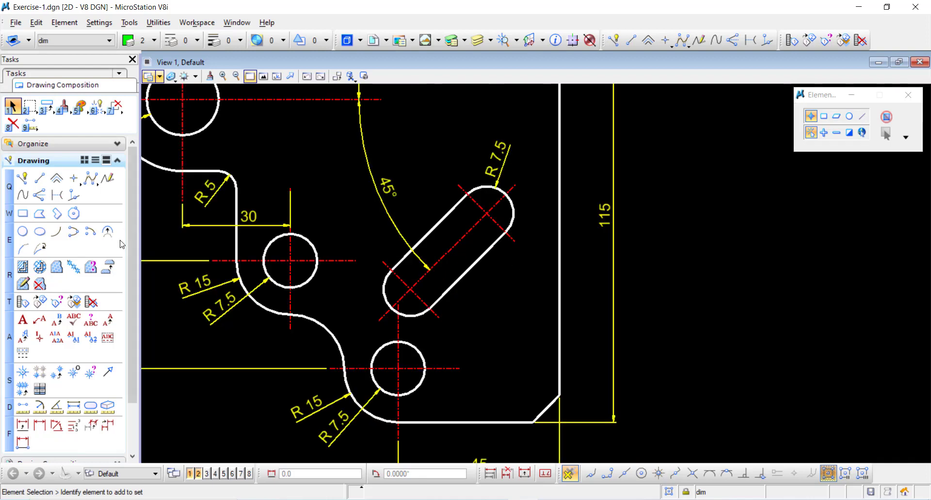
click(40, 425)
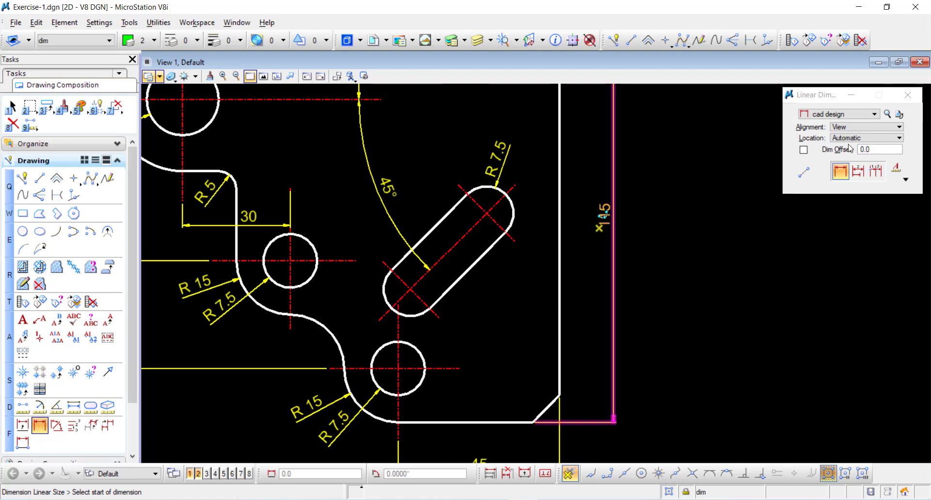
click(865, 127)
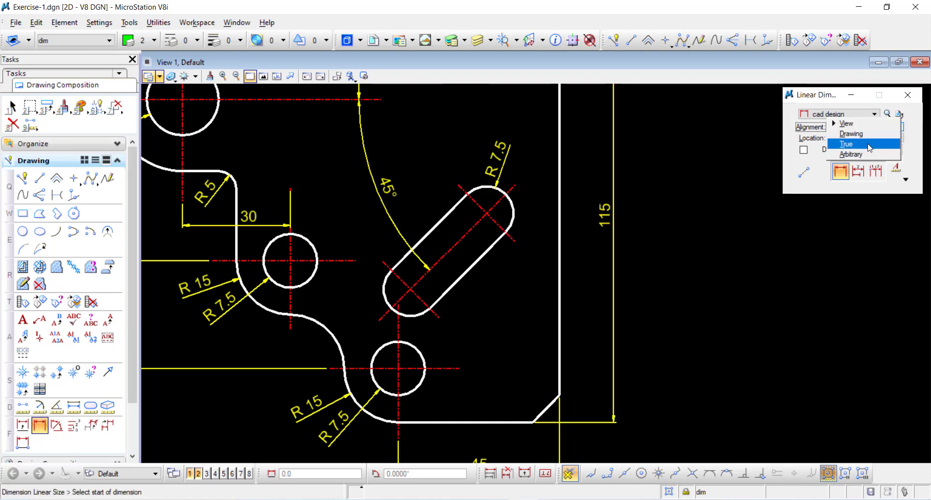
click(867, 149)
click(516, 242)
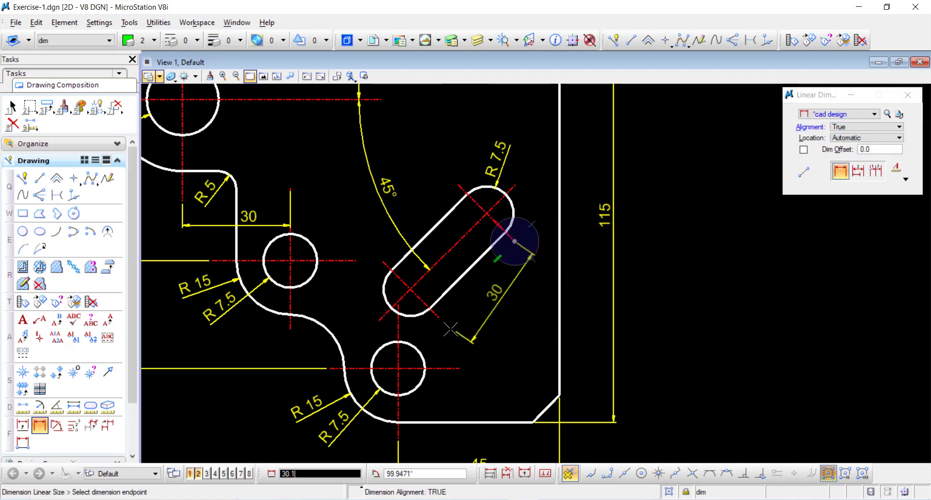
click(441, 316)
scroll(499, 293, up, 5)
click(499, 293)
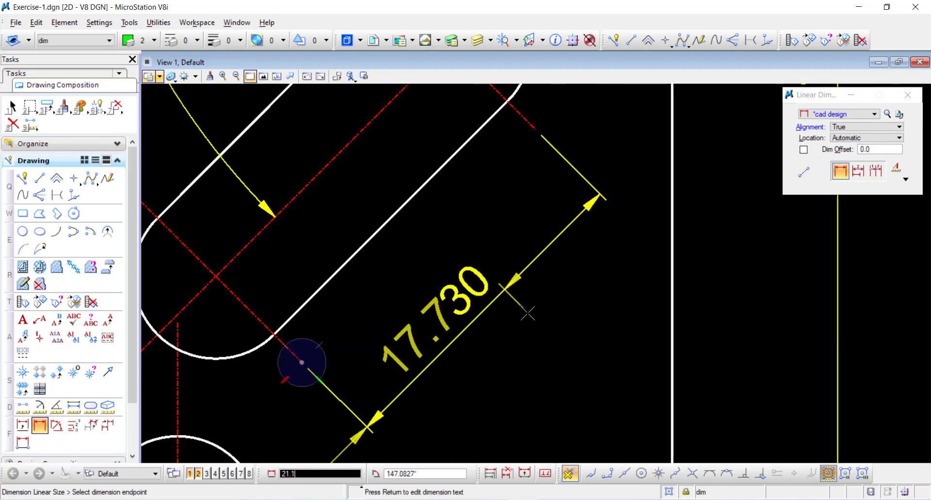
right_click(518, 307)
key(Escape)
scroll(535, 264, down, 5)
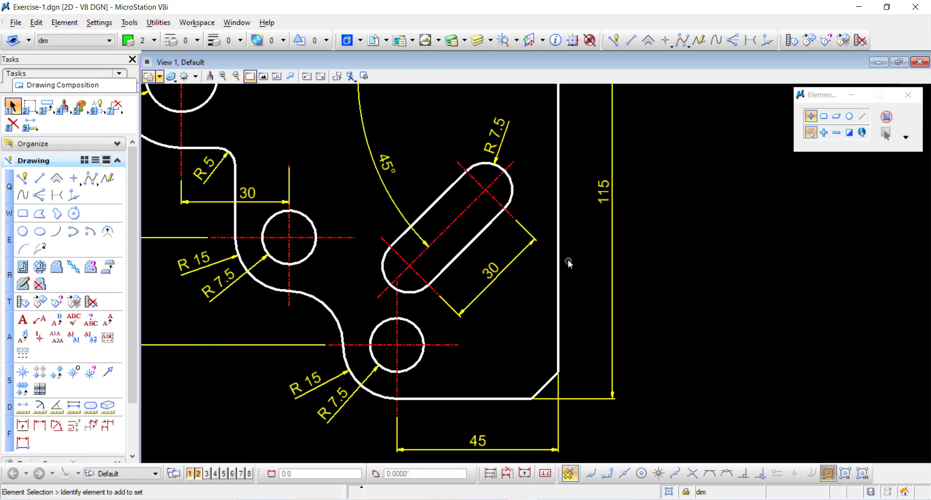
Lower the horizontal 10 dimension's line with Modify Dimension Location so it clears the upper hole's horizontal extension line
scroll(397, 264, down, 5)
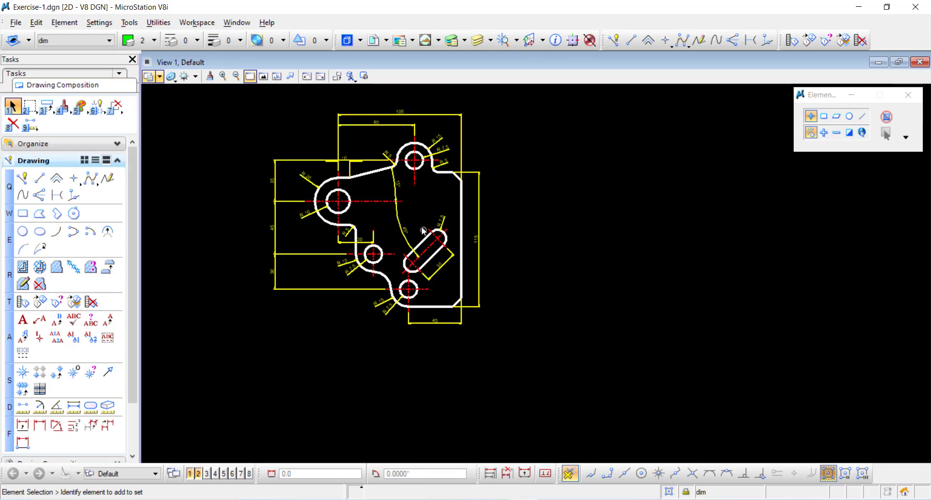
scroll(369, 155, up, 4)
scroll(366, 204, up, 5)
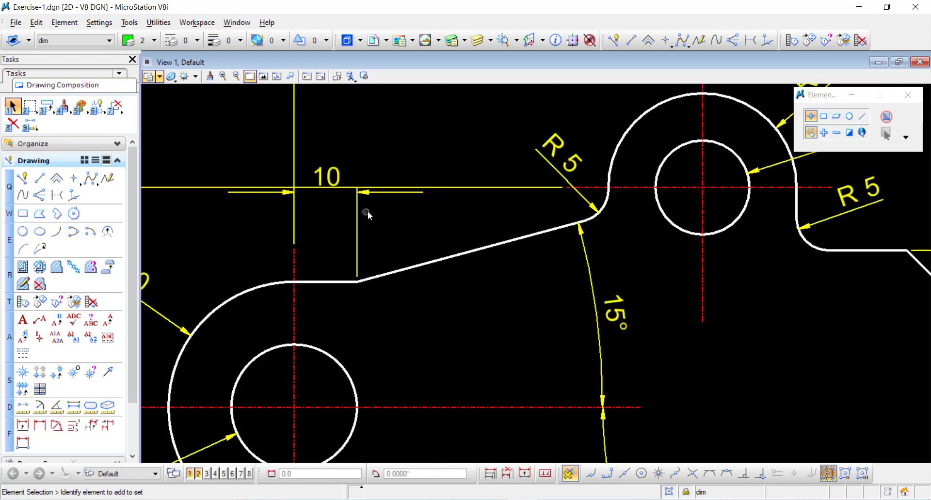
click(524, 474)
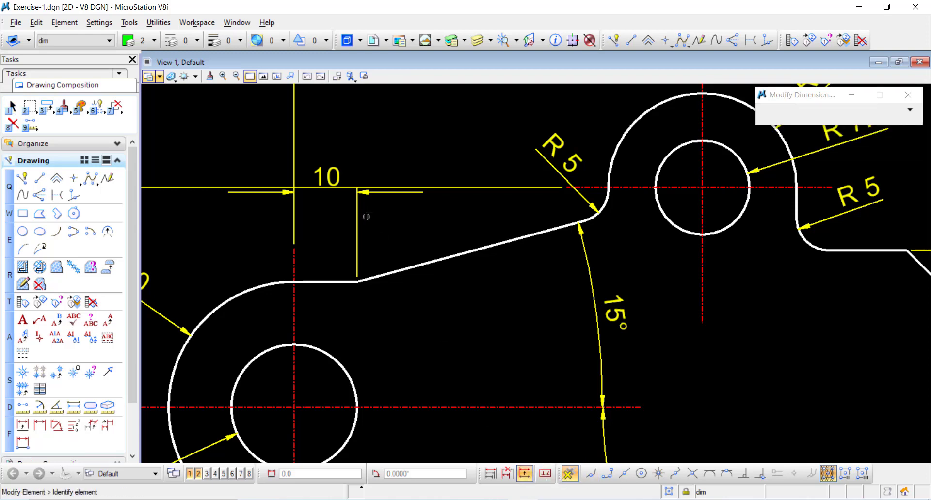
click(332, 179)
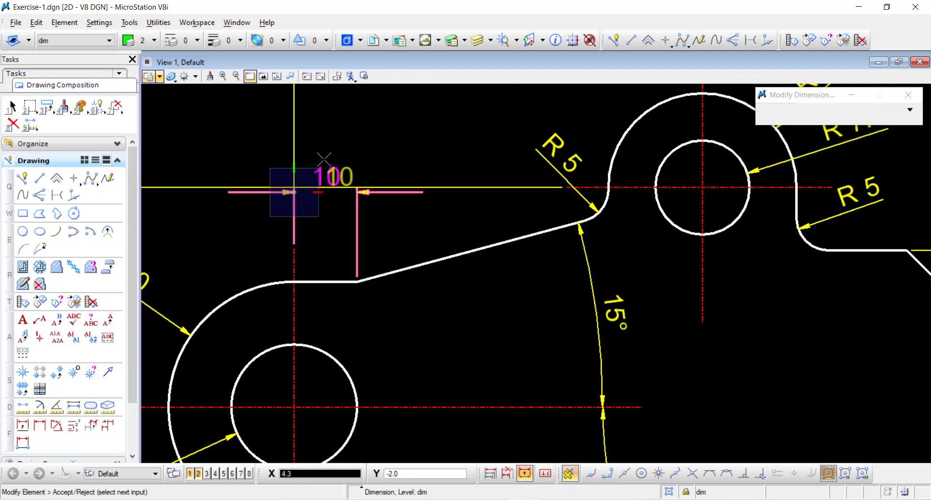
click(339, 144)
click(337, 192)
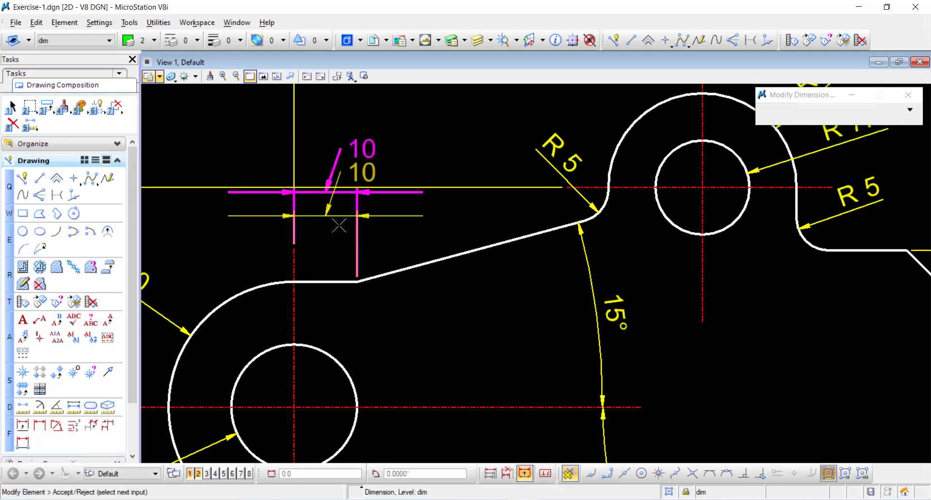
click(339, 220)
Move the 10 dimension's text outside its right extension line, just above the dimension line's outer arrow tail
scroll(334, 203, up, 5)
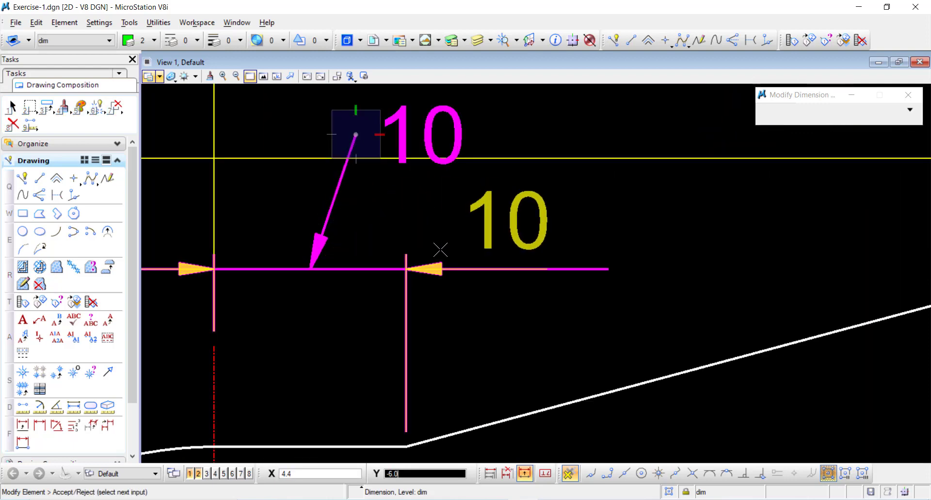
click(457, 270)
scroll(415, 216, down, 5)
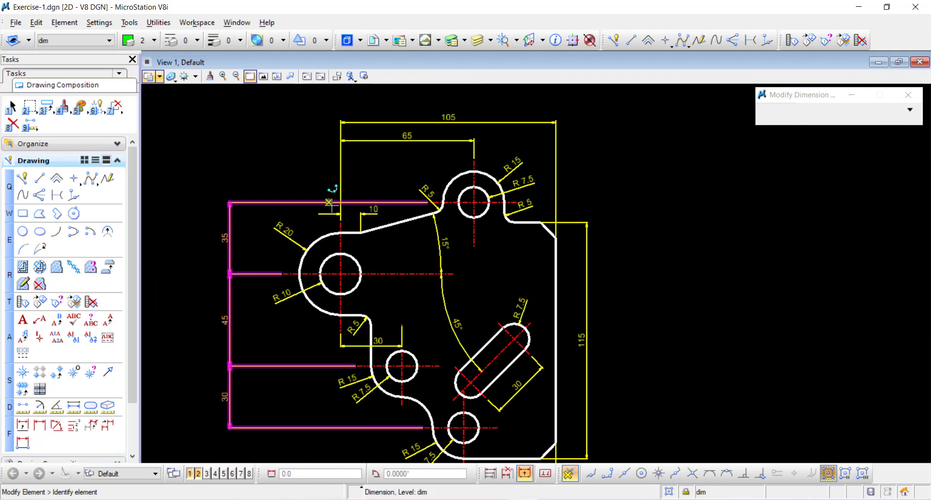
scroll(369, 298, up, 2)
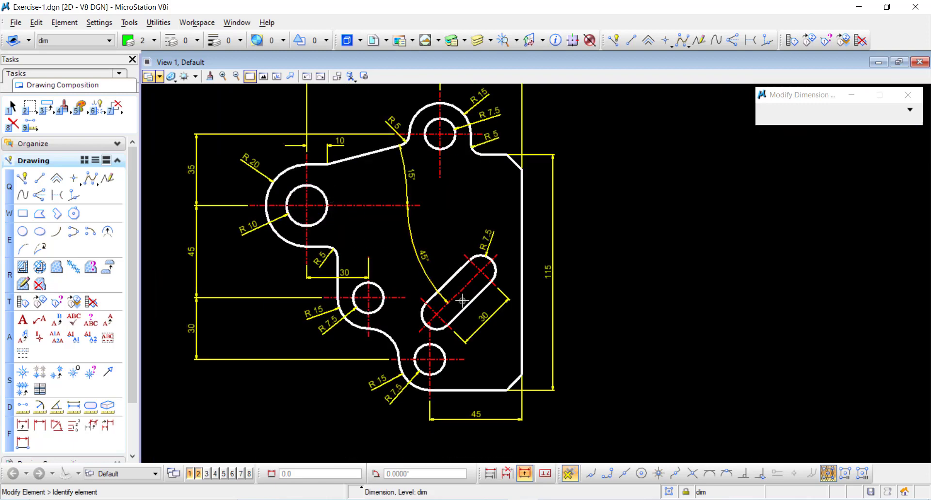
middle_drag(496, 237, 574, 247)
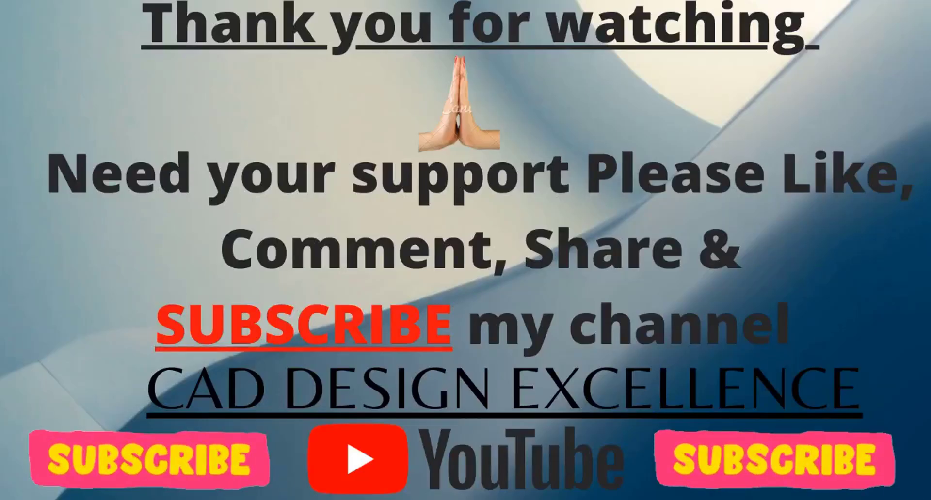